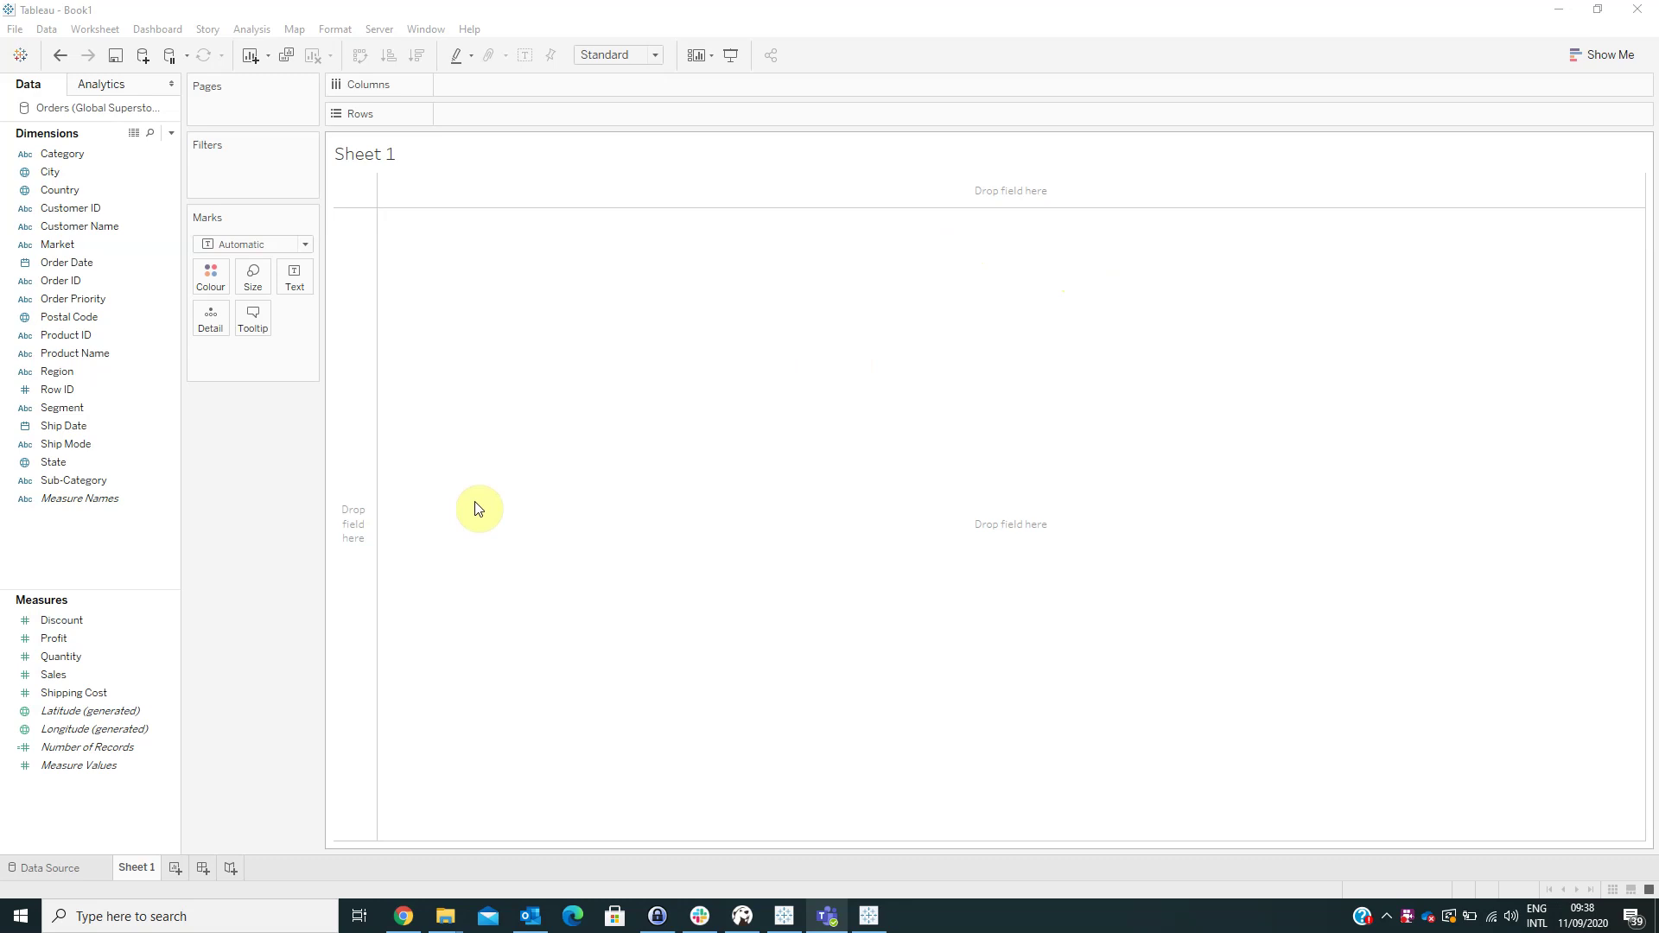
# - Create a Sales per Order calculated field with formula { FIXED [Order ID]: SUM([Sales]) }
pyautogui.click(4, 207)
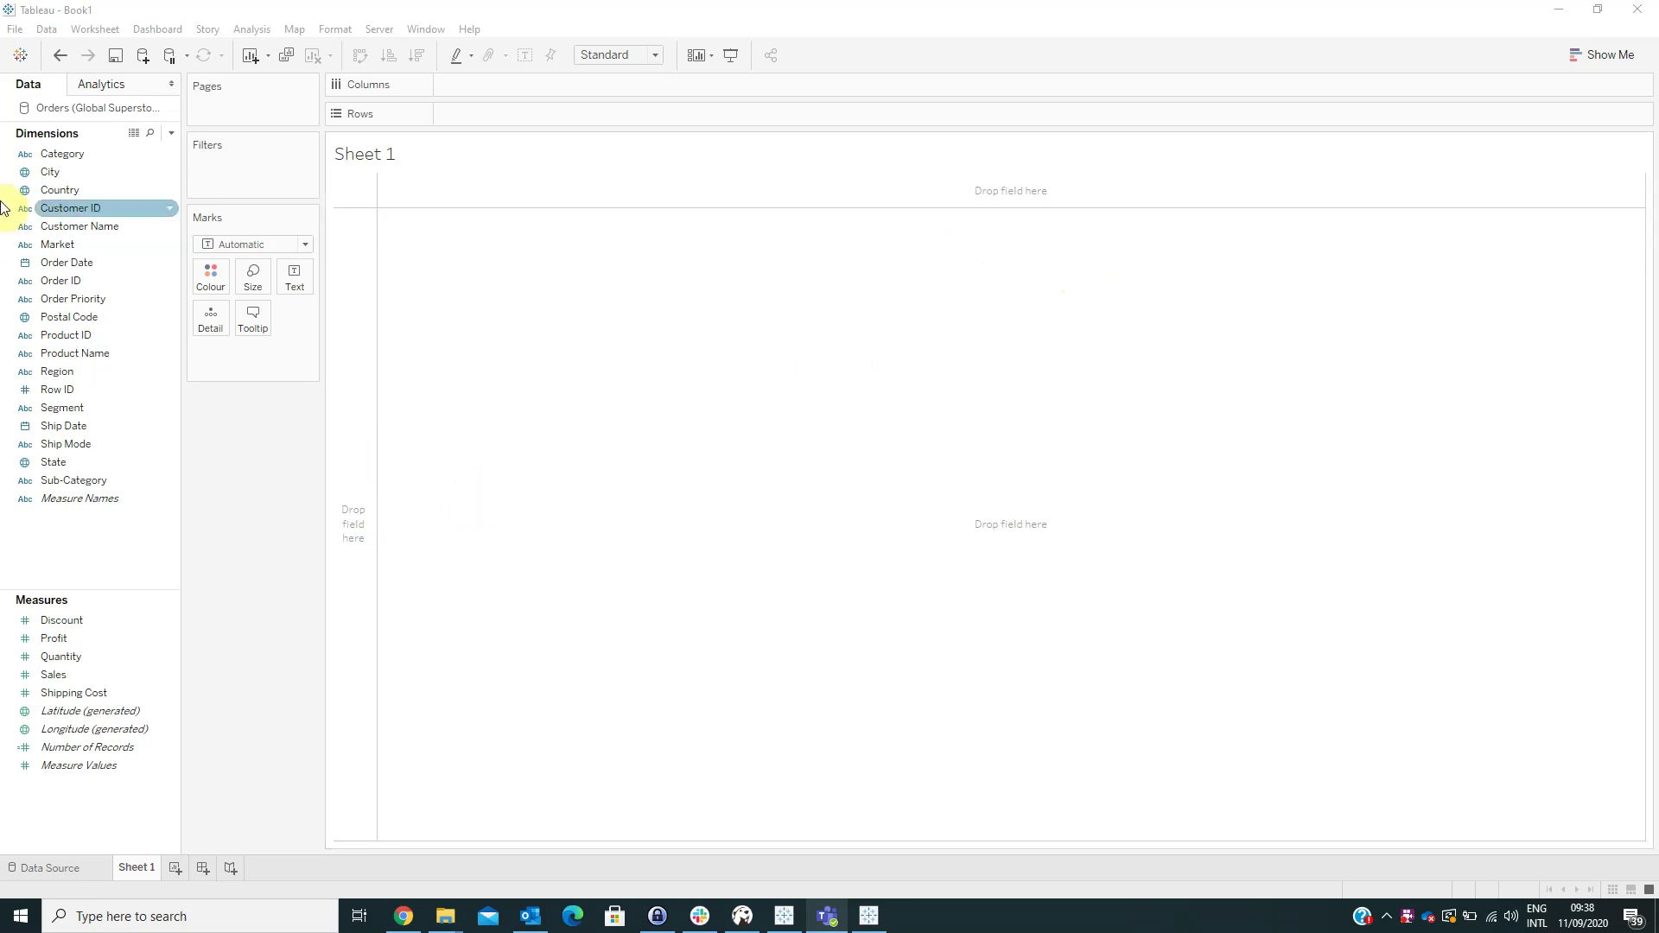
pyautogui.click(164, 174)
pyautogui.click(204, 169)
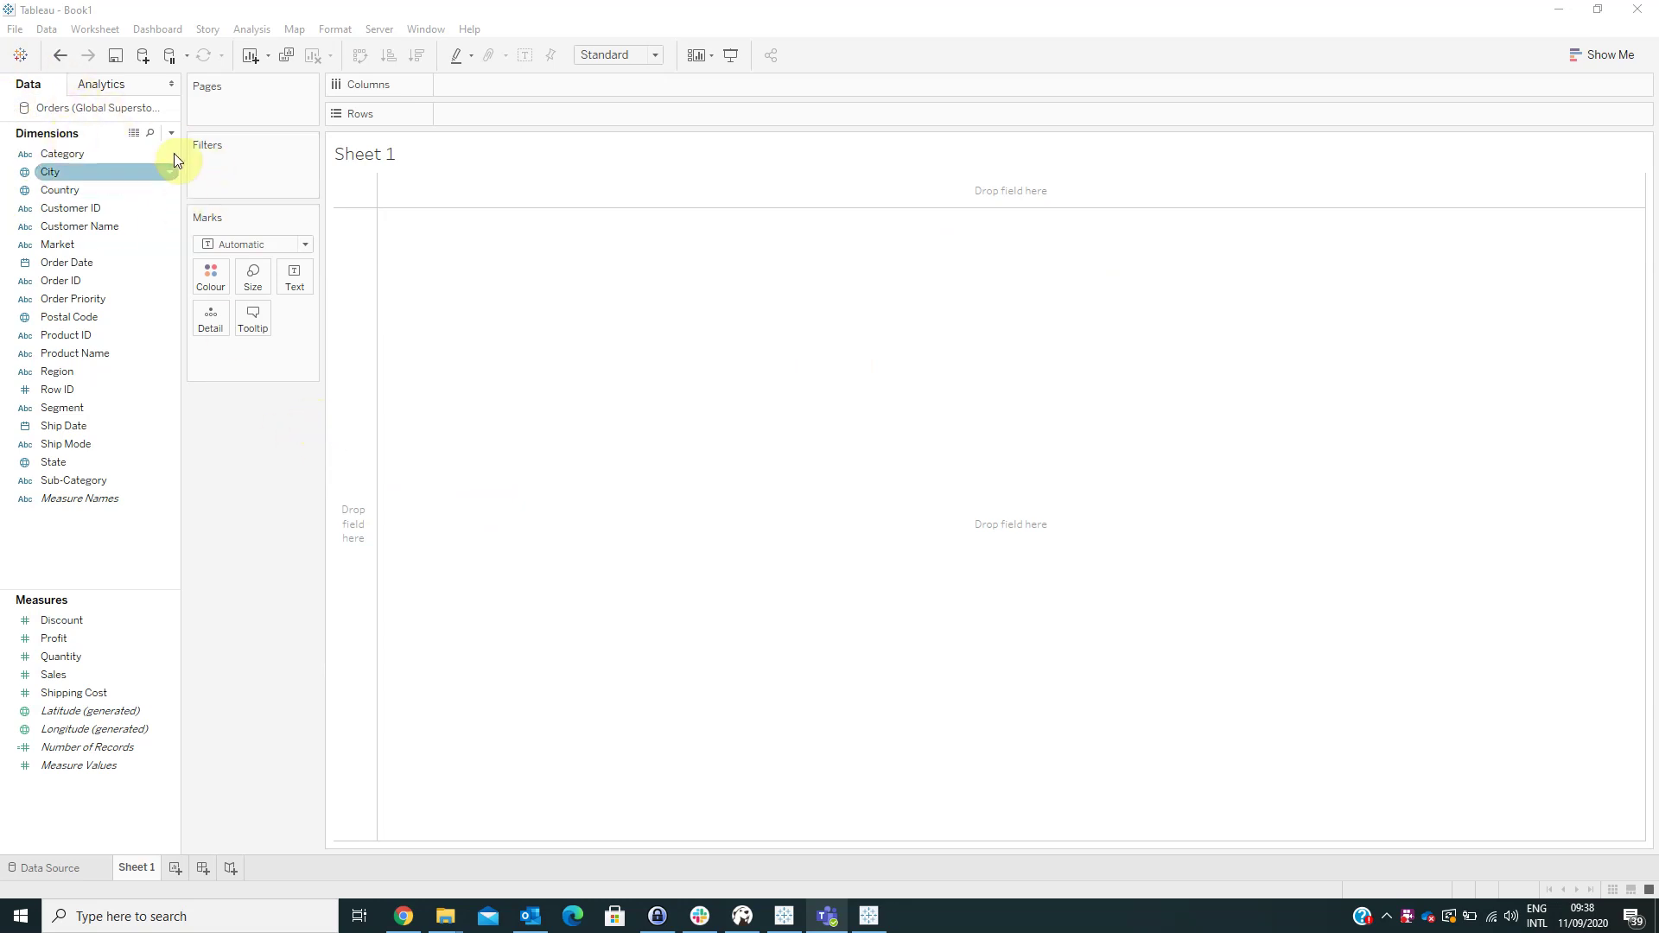
pyautogui.click(171, 133)
pyautogui.click(163, 149)
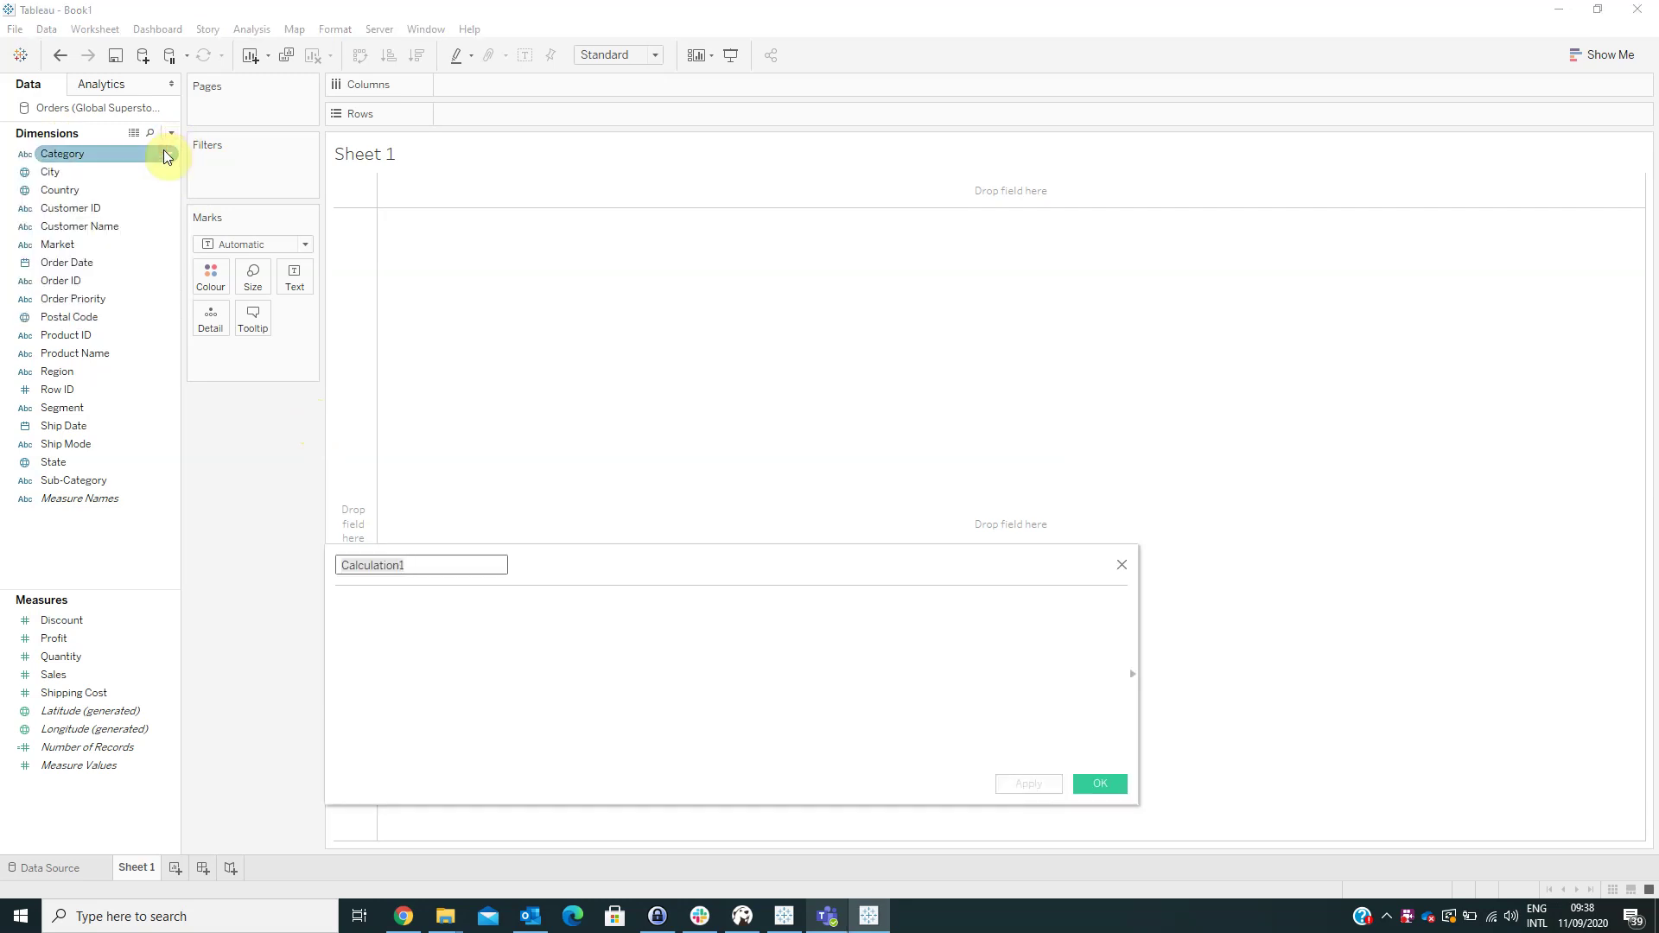
pyautogui.write('Sales pe')
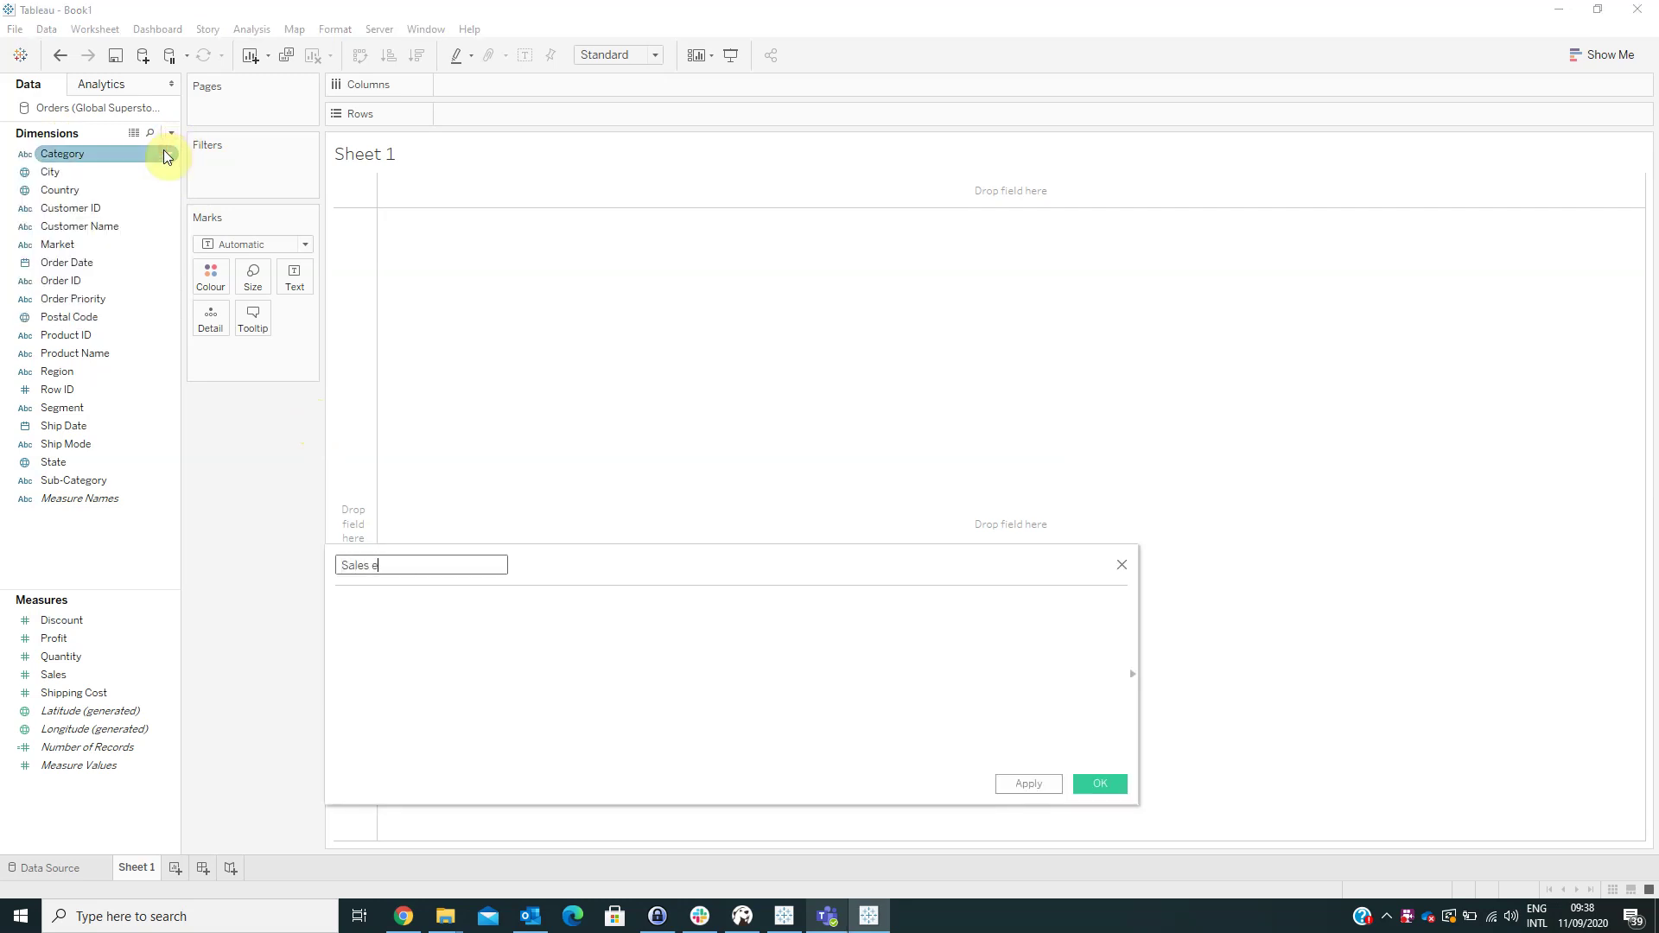
pyautogui.write('r Order')
pyautogui.press('Tab')
pyautogui.write('FIN(')
pyautogui.press('BackSpace')
pyautogui.press('BackSpace')
pyautogui.write('X')
pyautogui.press('Return')
pyautogui.write('[Orde')
pyautogui.press('Down')
pyautogui.press('Return')
pyautogui.write(': SUM(sa')
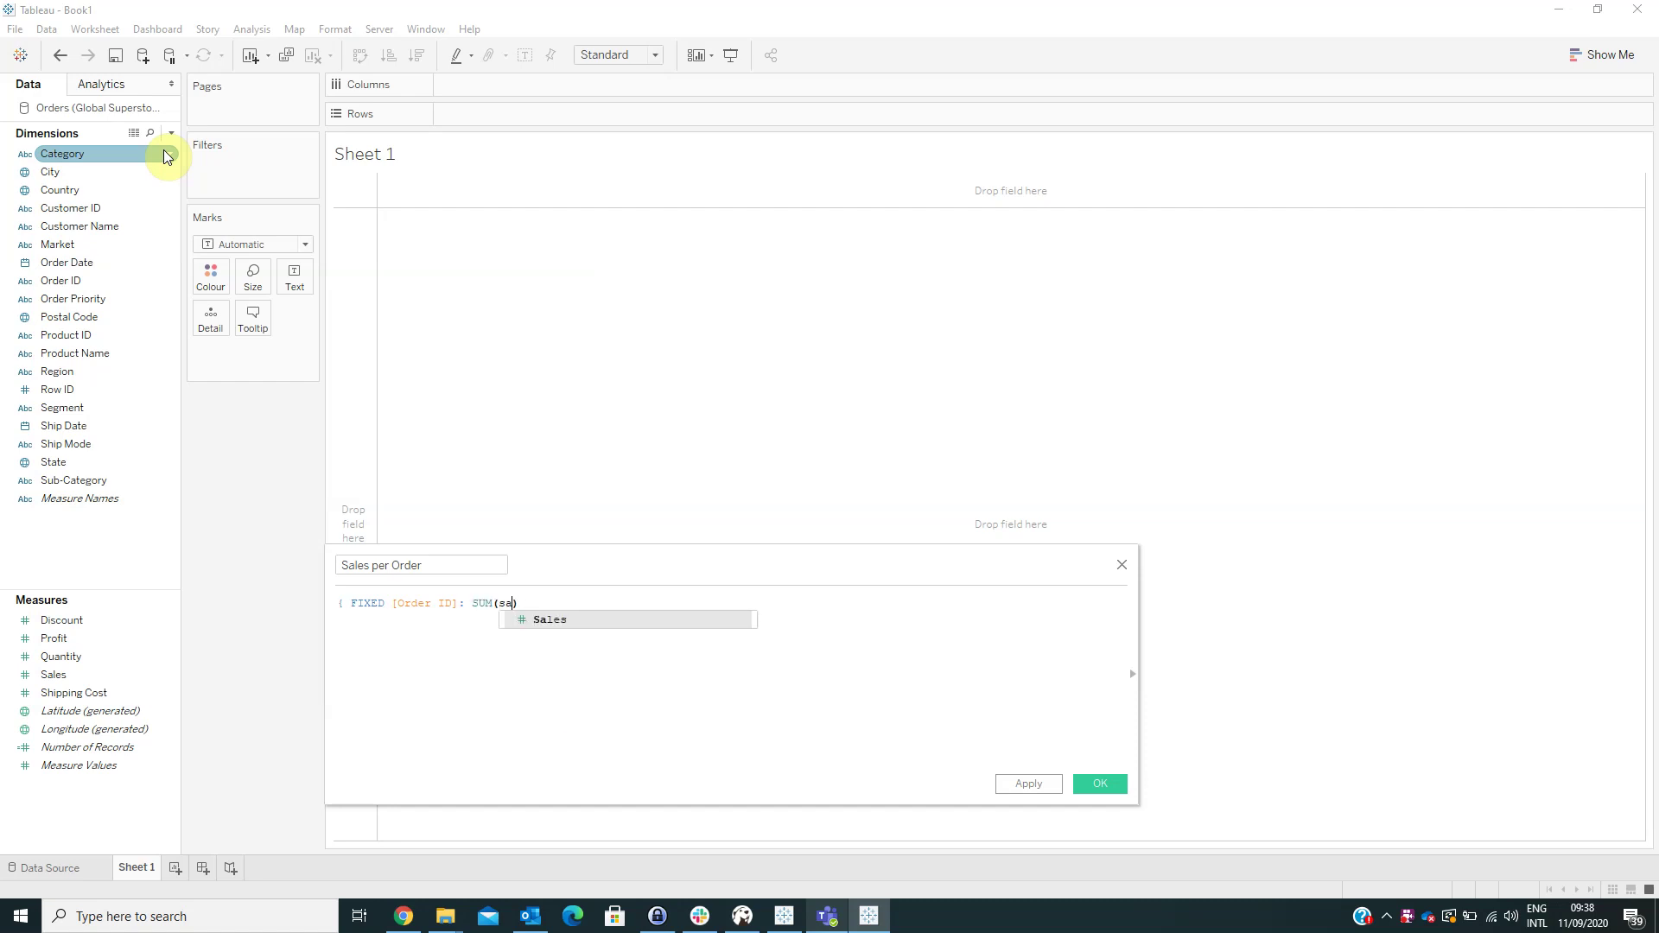
pyautogui.press('Return')
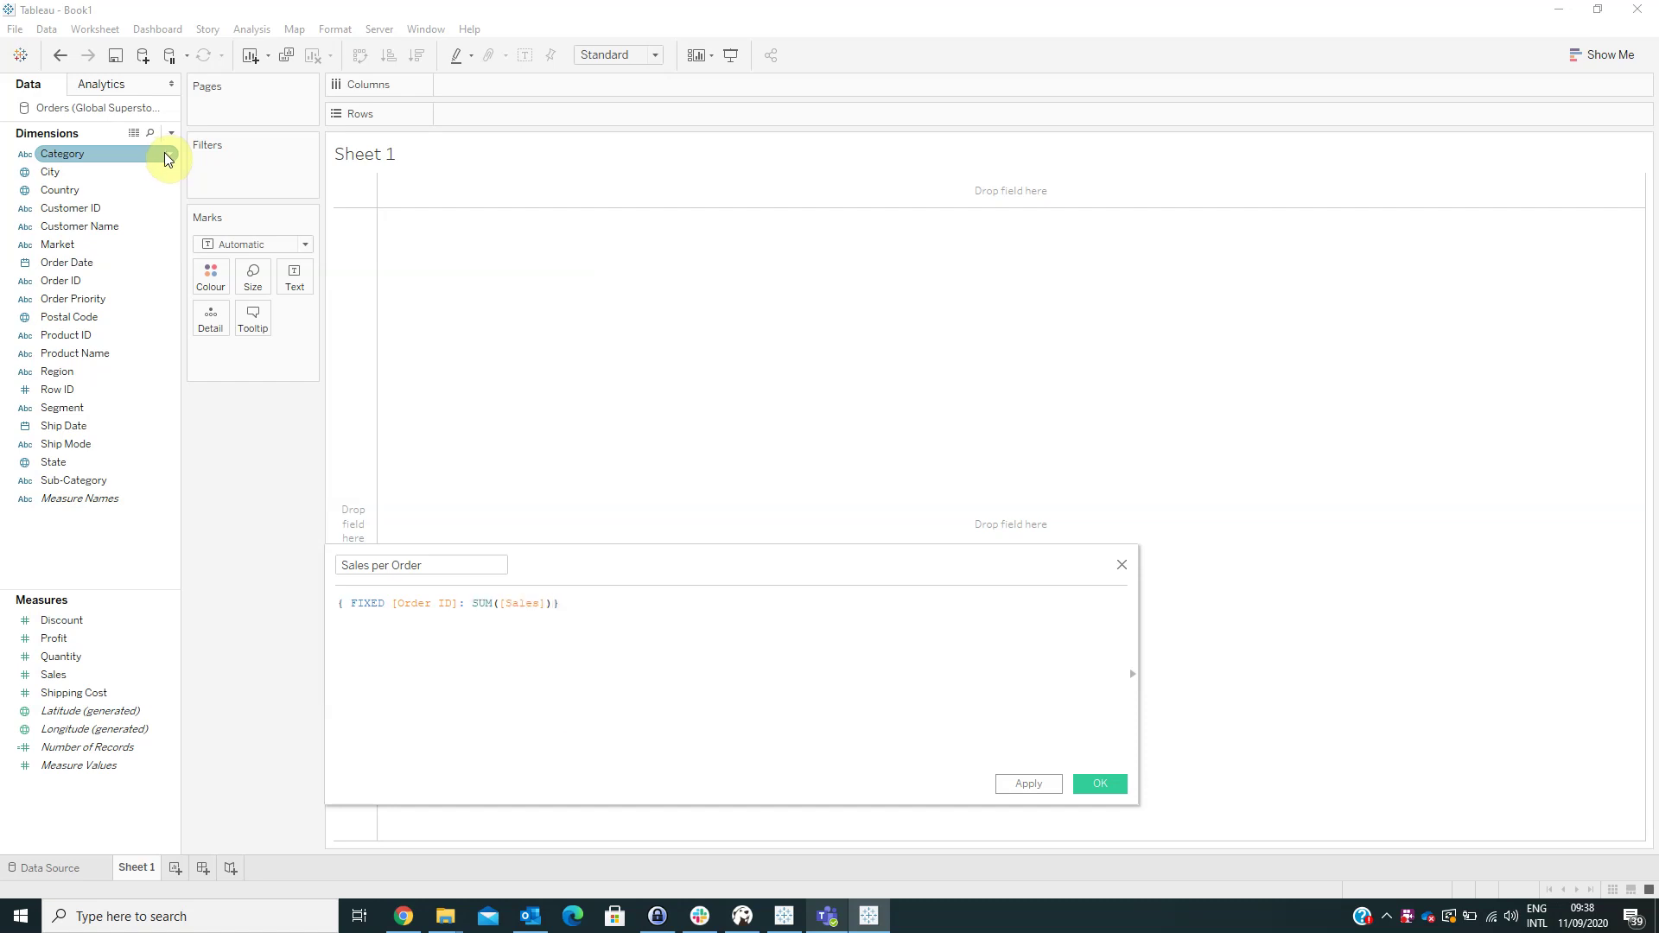
pyautogui.click(1100, 780)
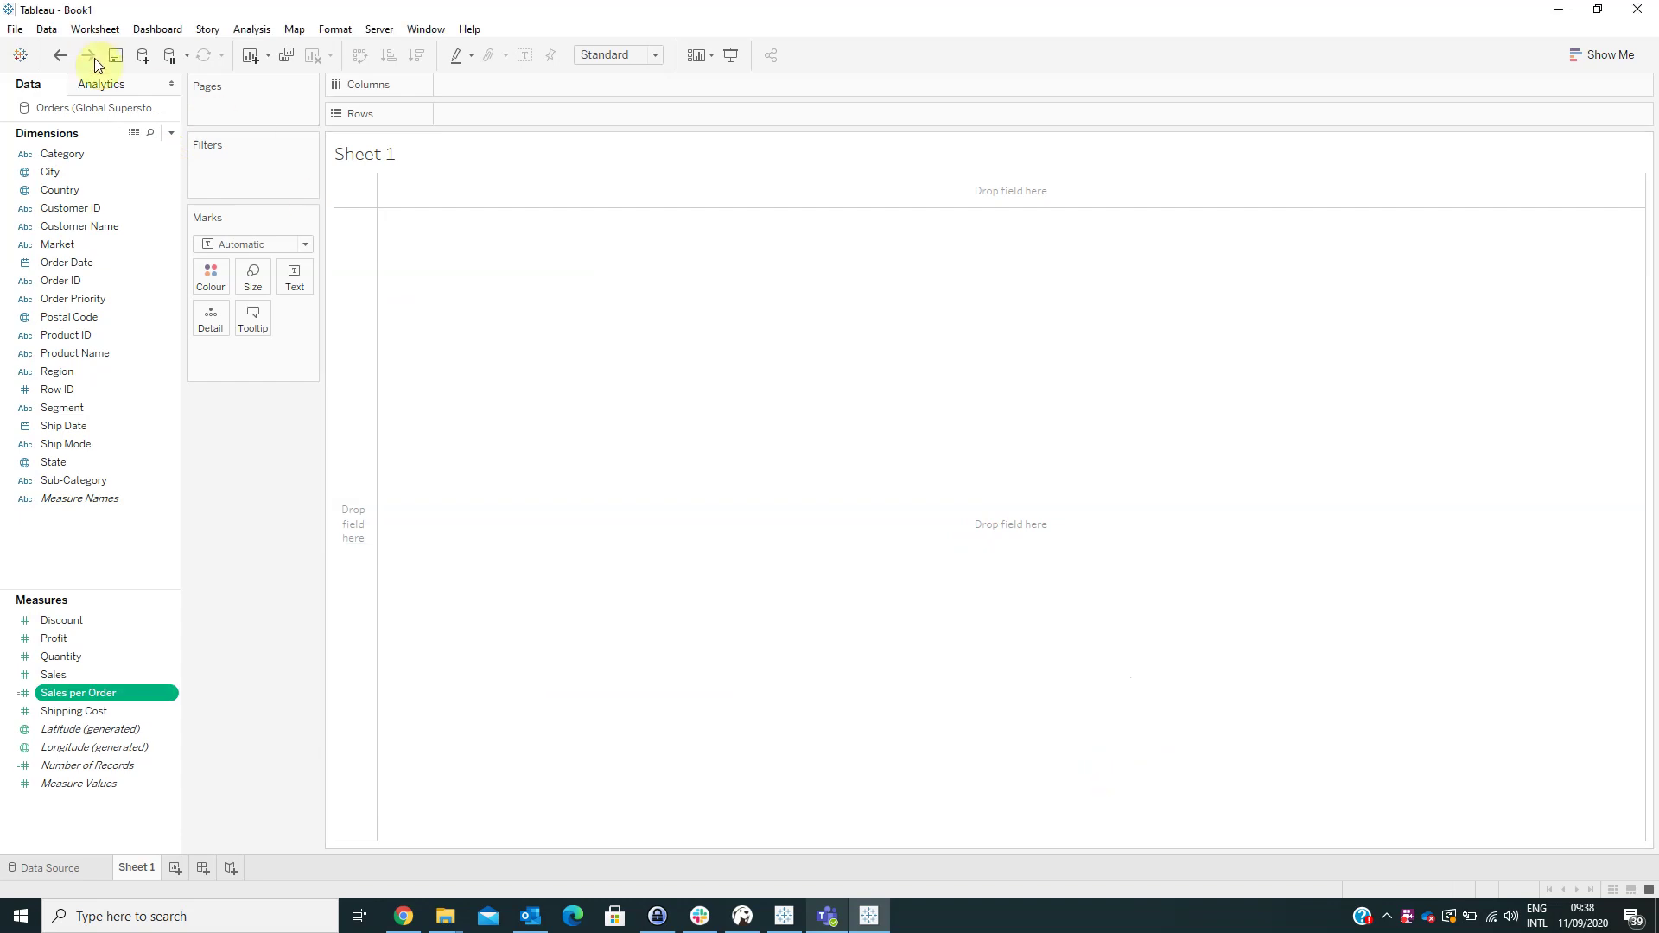
# - Write a Profit per Order calculated field as { FIXED [Order ID]: SUM([Profit]) }
pyautogui.click(171, 137)
pyautogui.click(117, 157)
pyautogui.click(865, 612)
pyautogui.write('P')
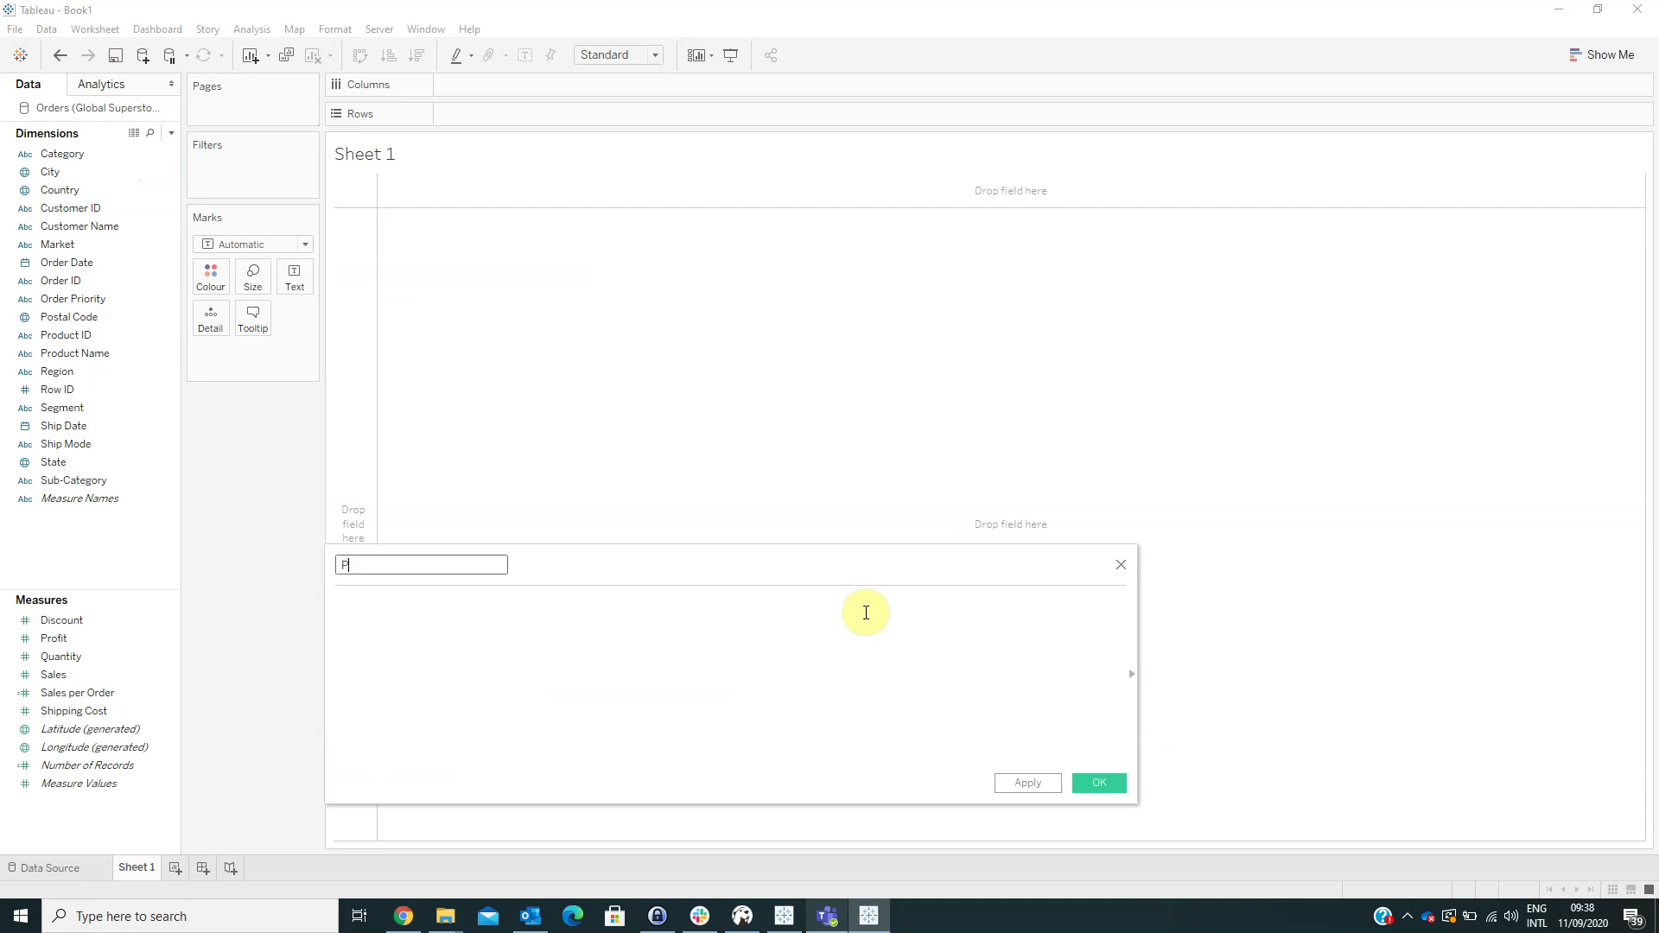
pyautogui.write('rofit per Order')
pyautogui.press('Tab')
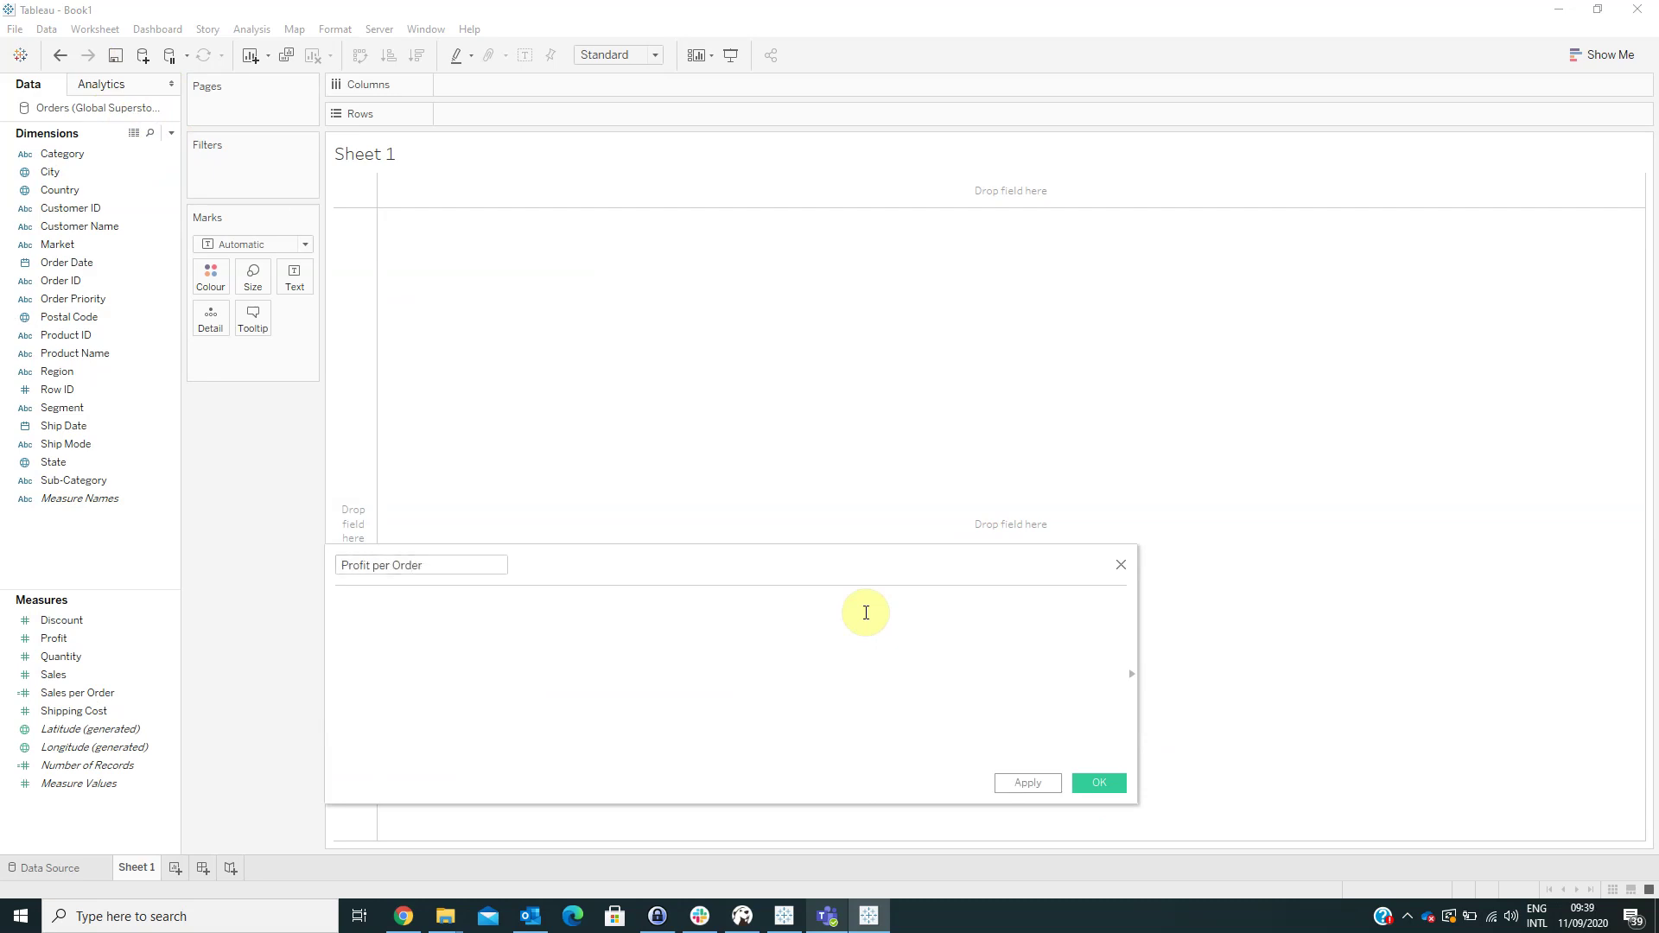
pyautogui.write('{fi')
pyautogui.press('Return')
pyautogui.write('order ')
pyautogui.write('i')
pyautogui.press('Return')
pyautogui.write(': sum(prof')
pyautogui.press('Return')
pyautogui.write(')}')
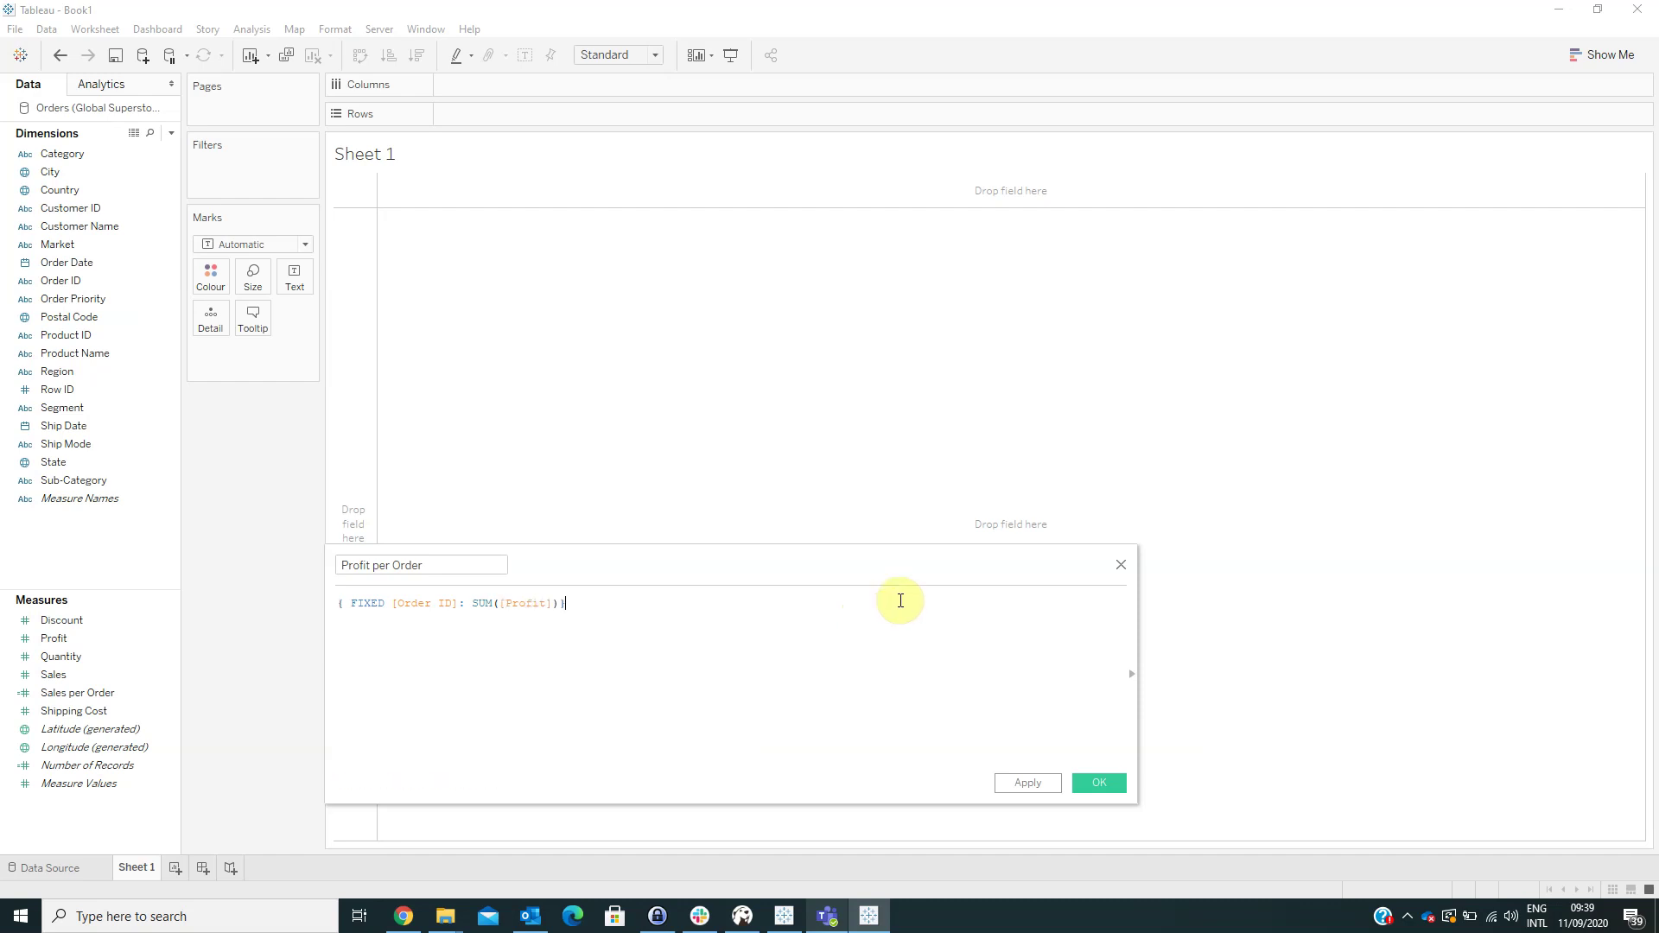
# - Save Profit per Order and bin it into Profit per Order (bin) with size 1
pyautogui.click(1086, 782)
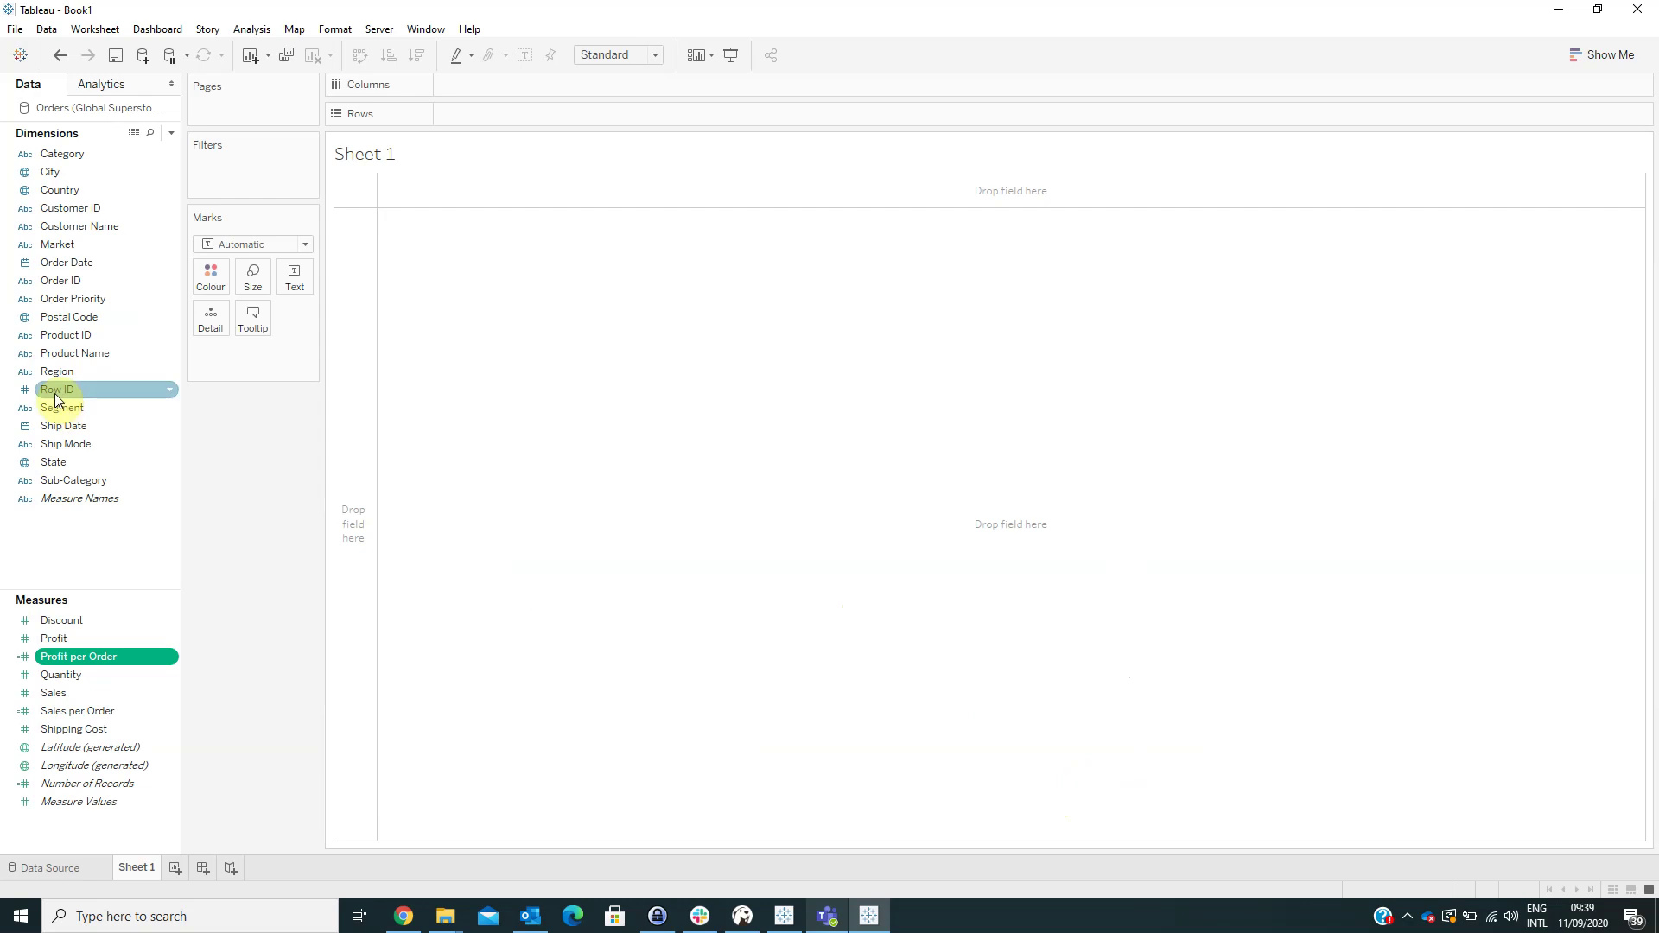
pyautogui.rightClick(90, 658)
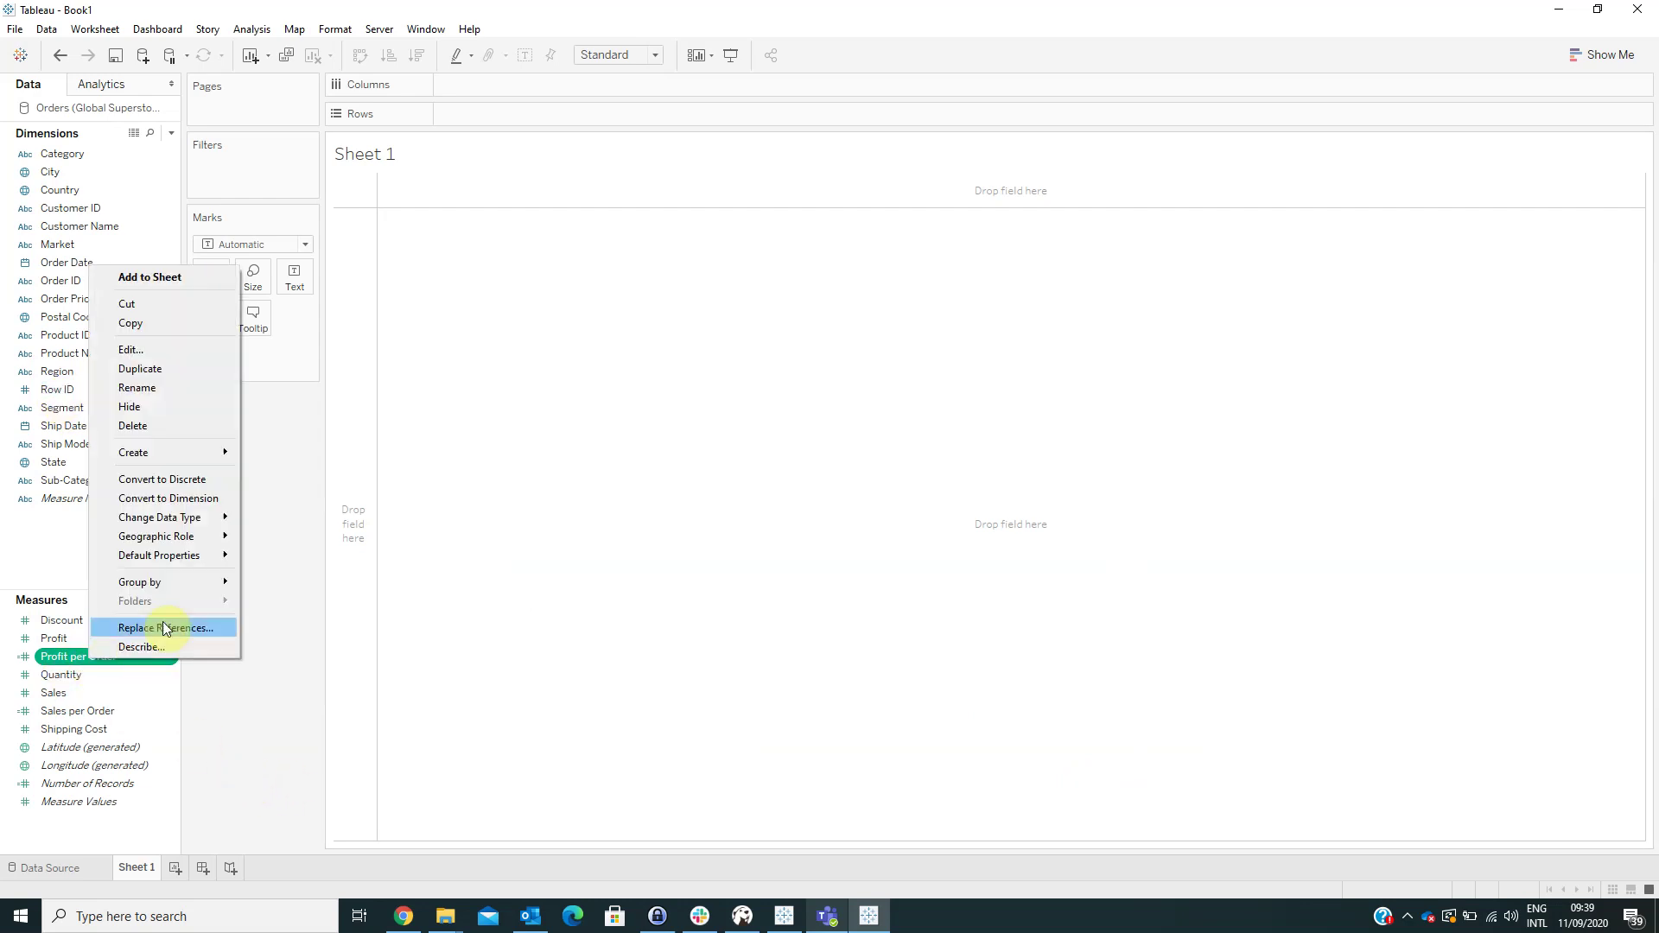
pyautogui.moveTo(199, 452)
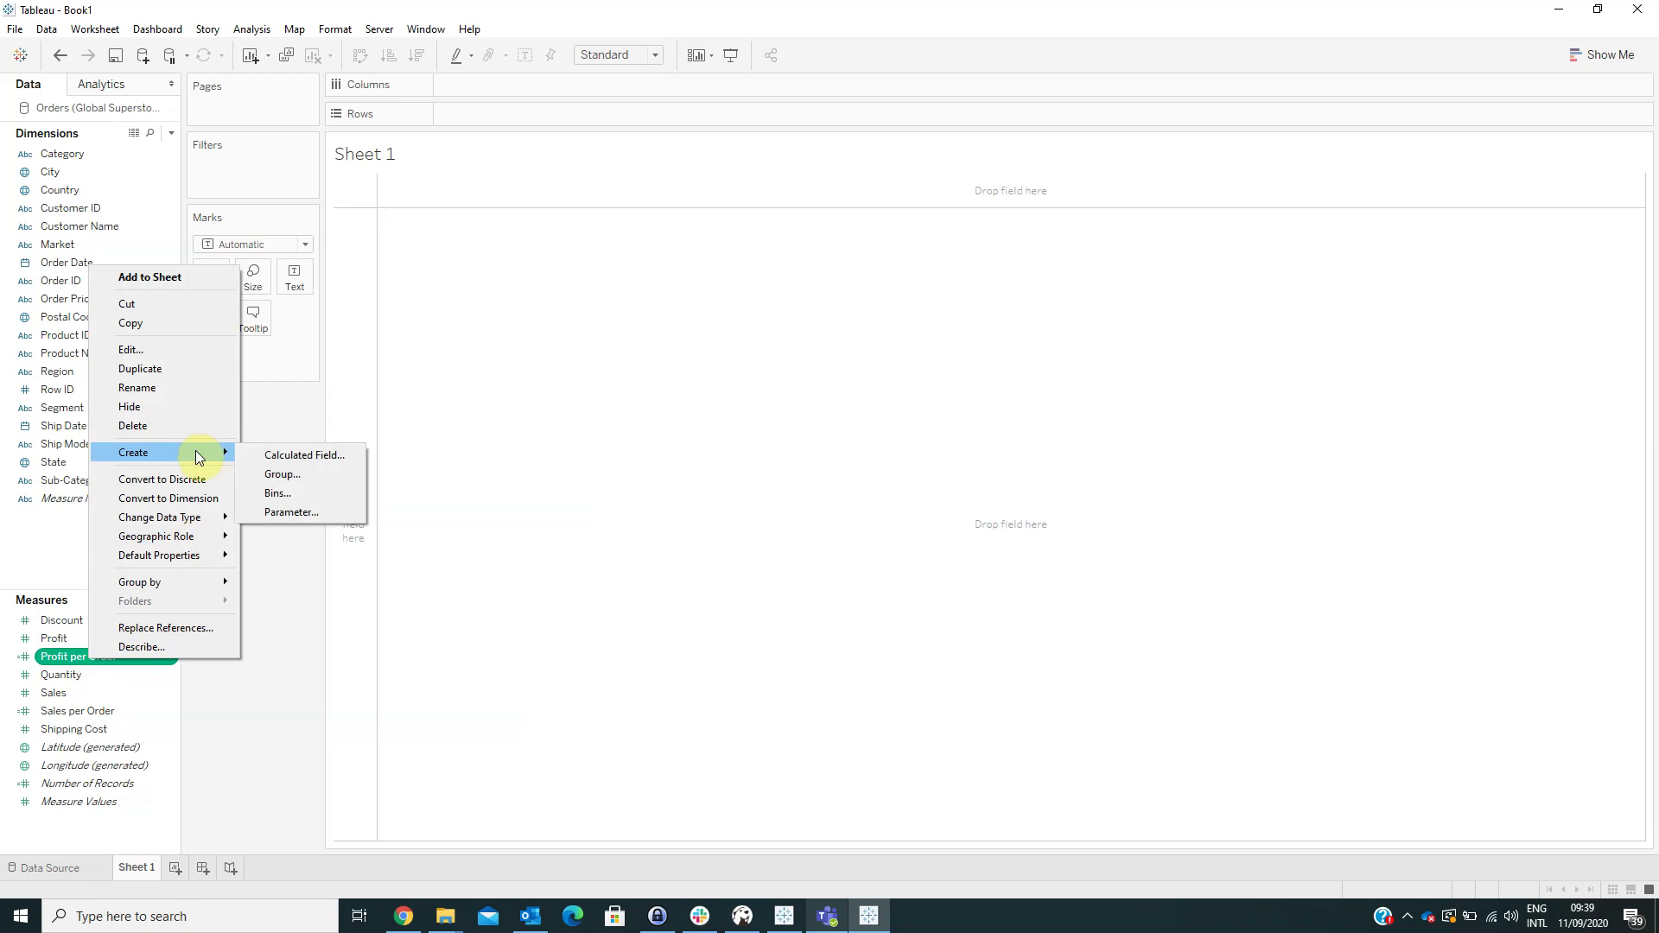
pyautogui.click(283, 500)
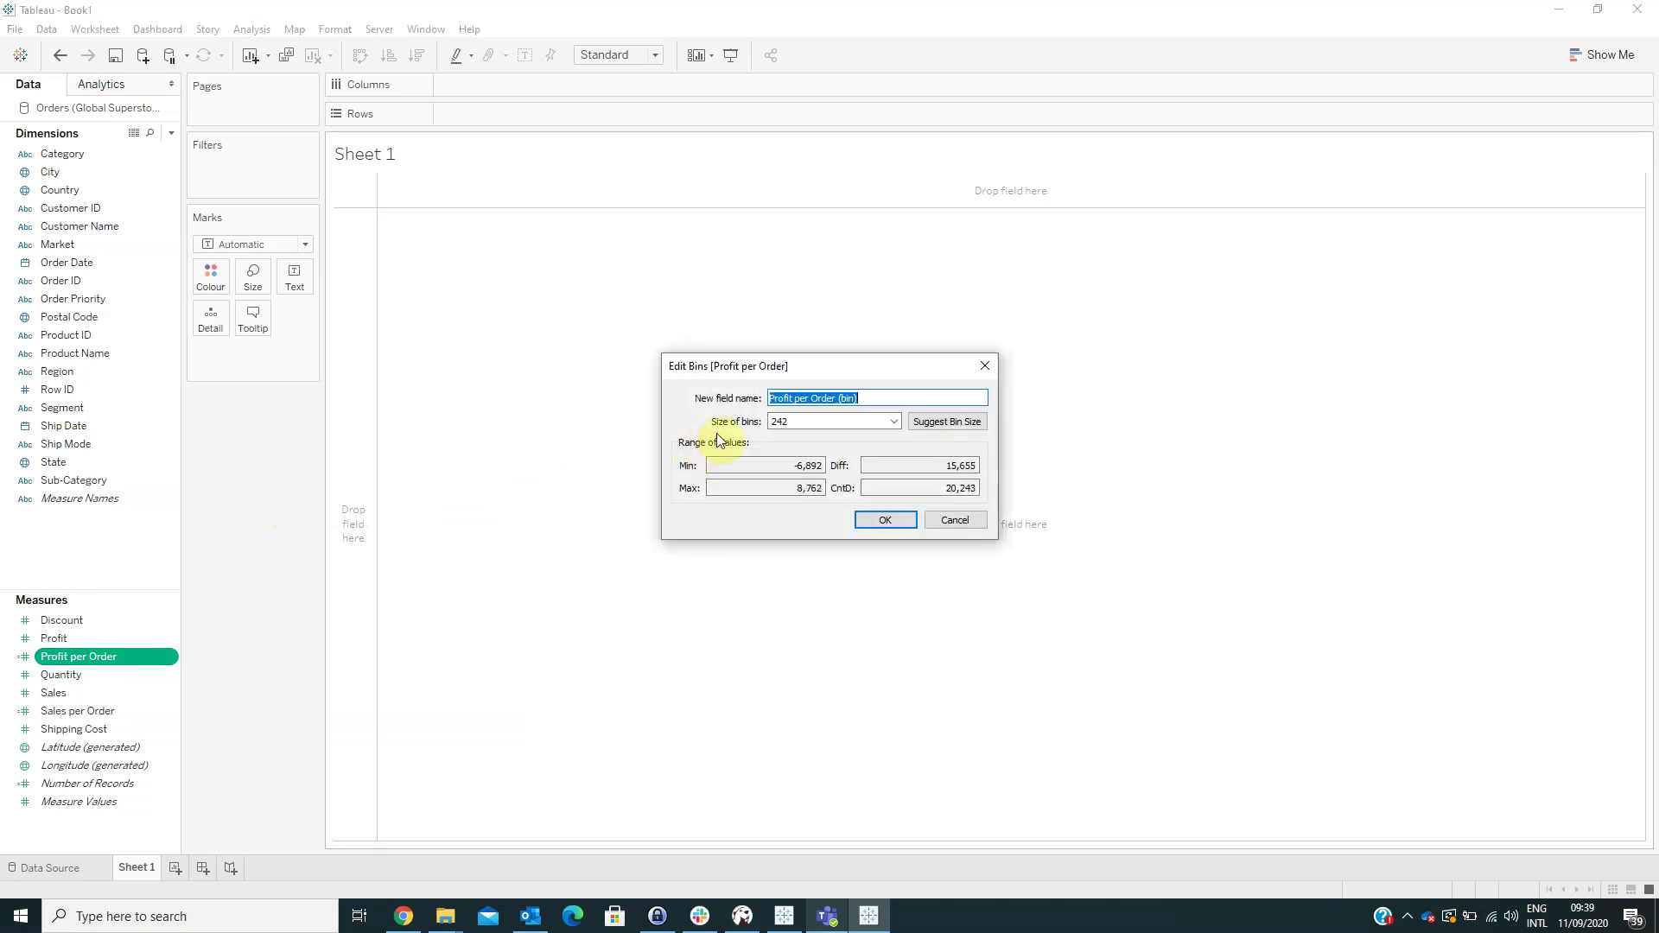
pyautogui.doubleClick(802, 425)
pyautogui.write('1')
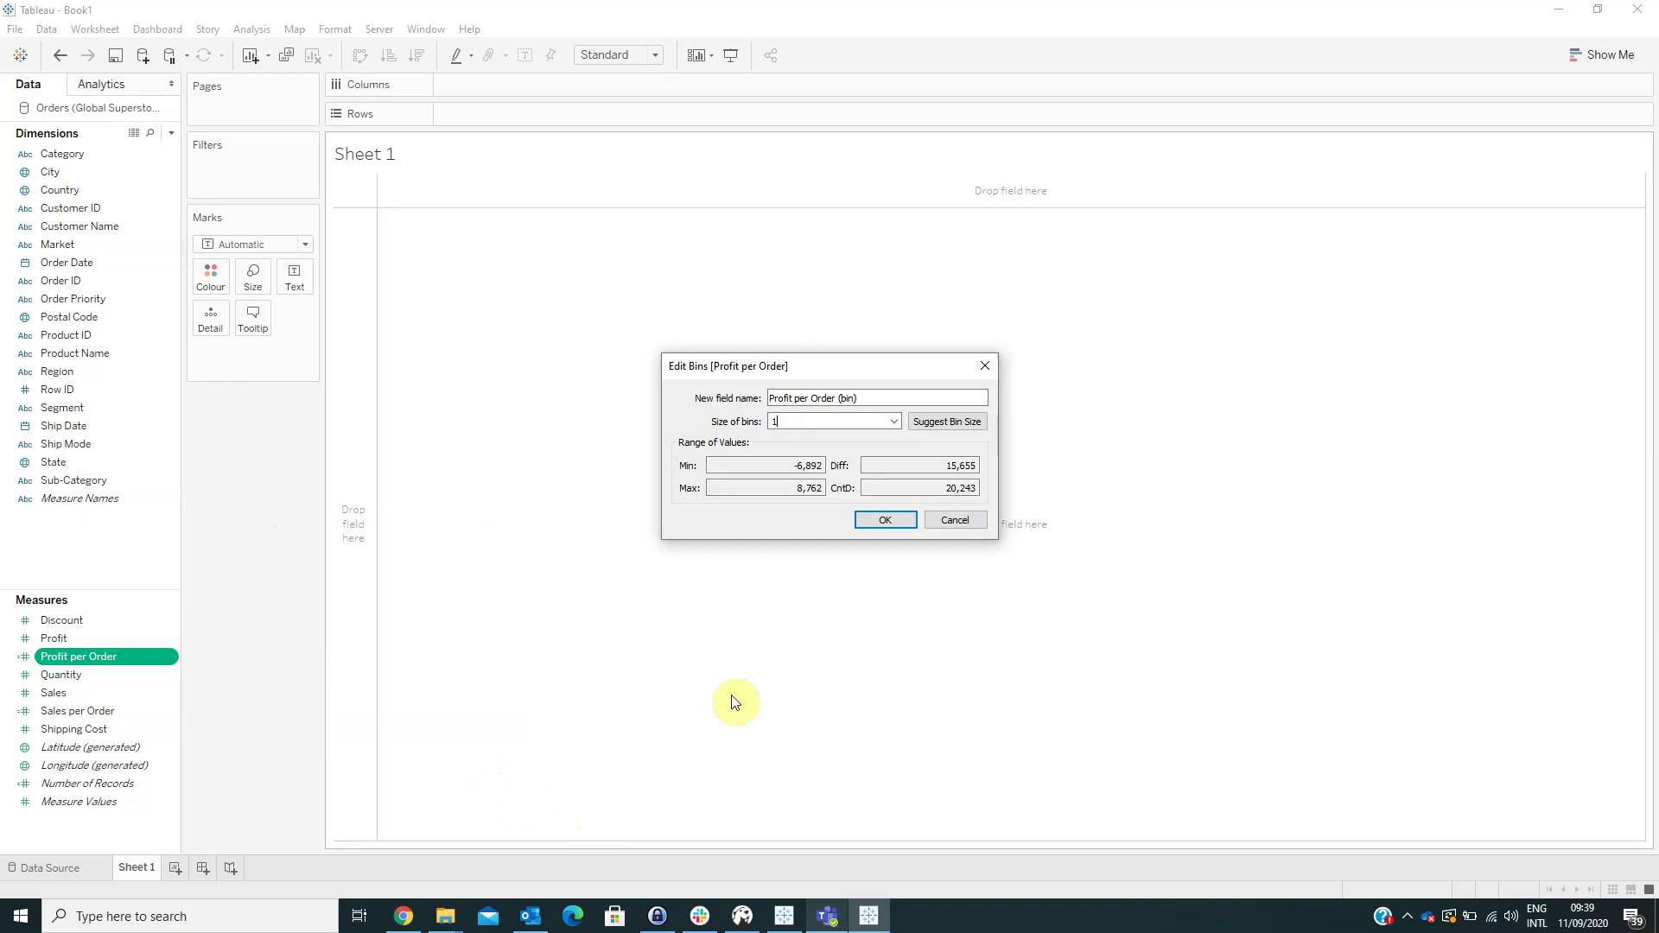
pyautogui.click(884, 519)
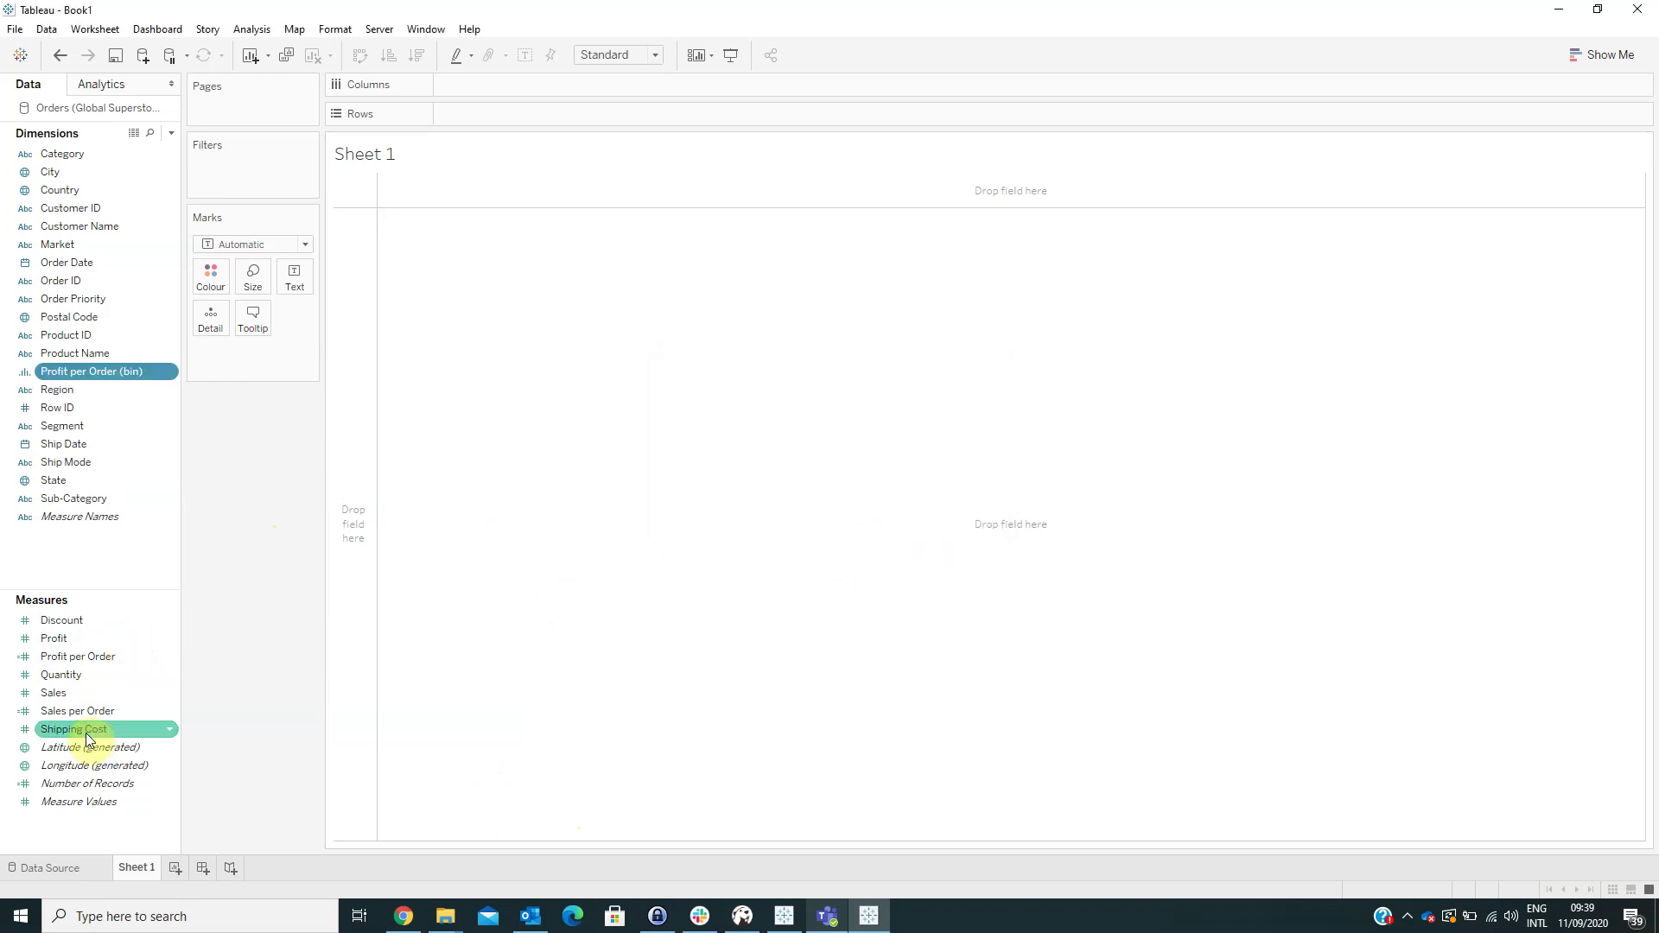
# - Create Sales per Order (bin) from Sales per Order with a bin size of 1
pyautogui.rightClick(102, 712)
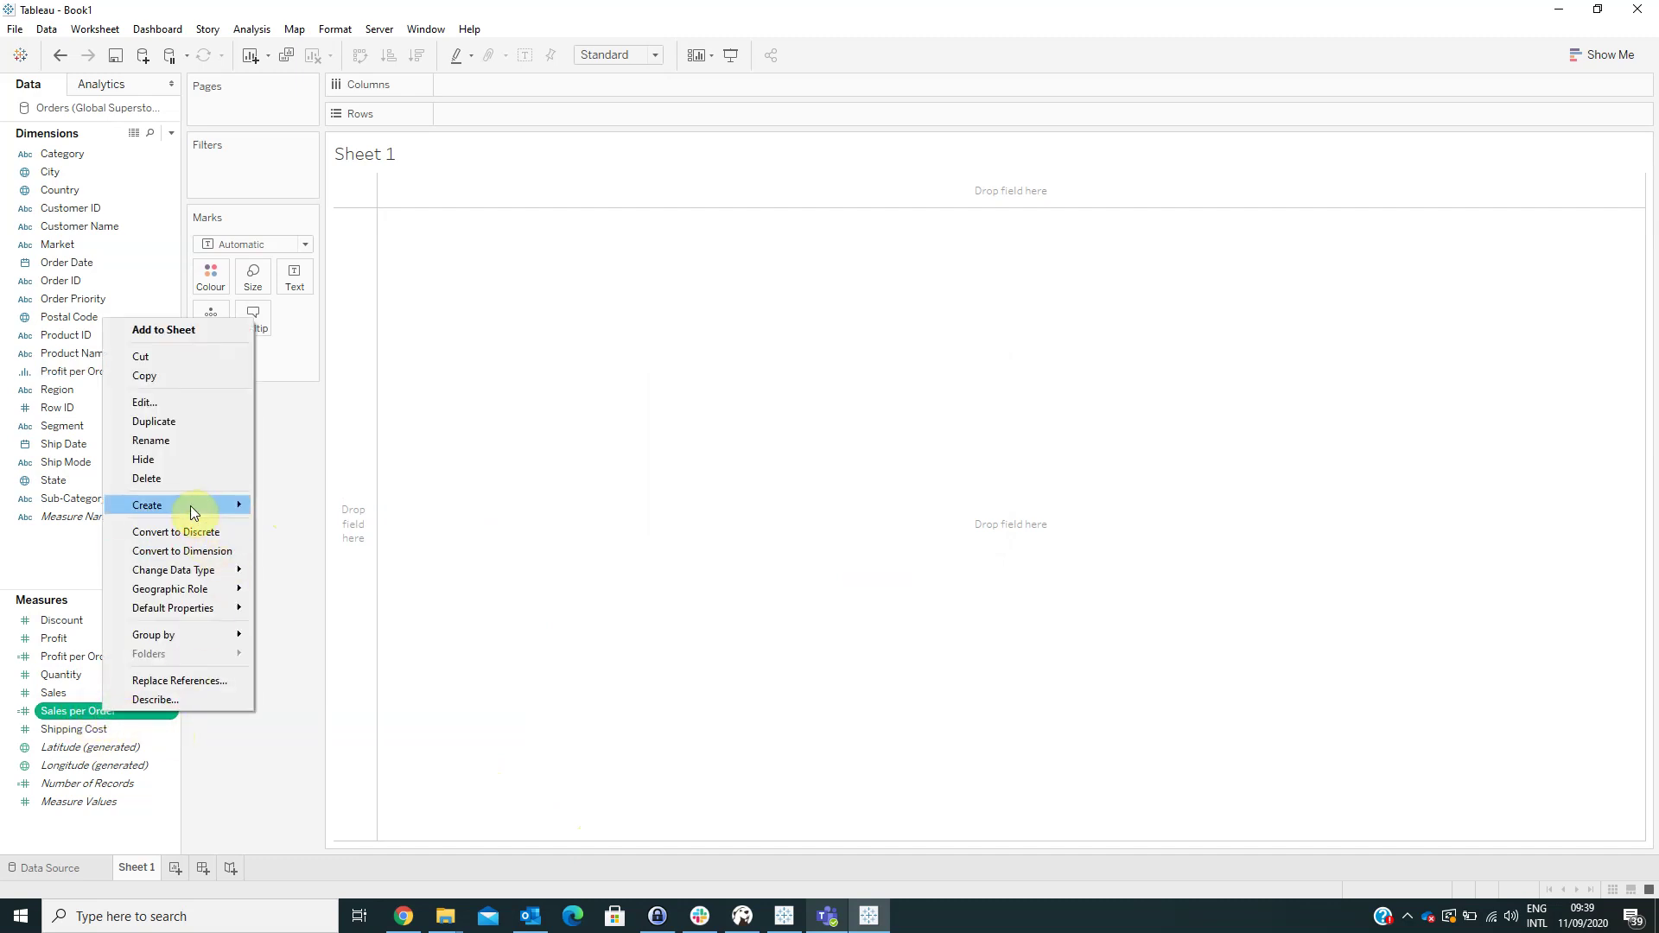
pyautogui.click(313, 547)
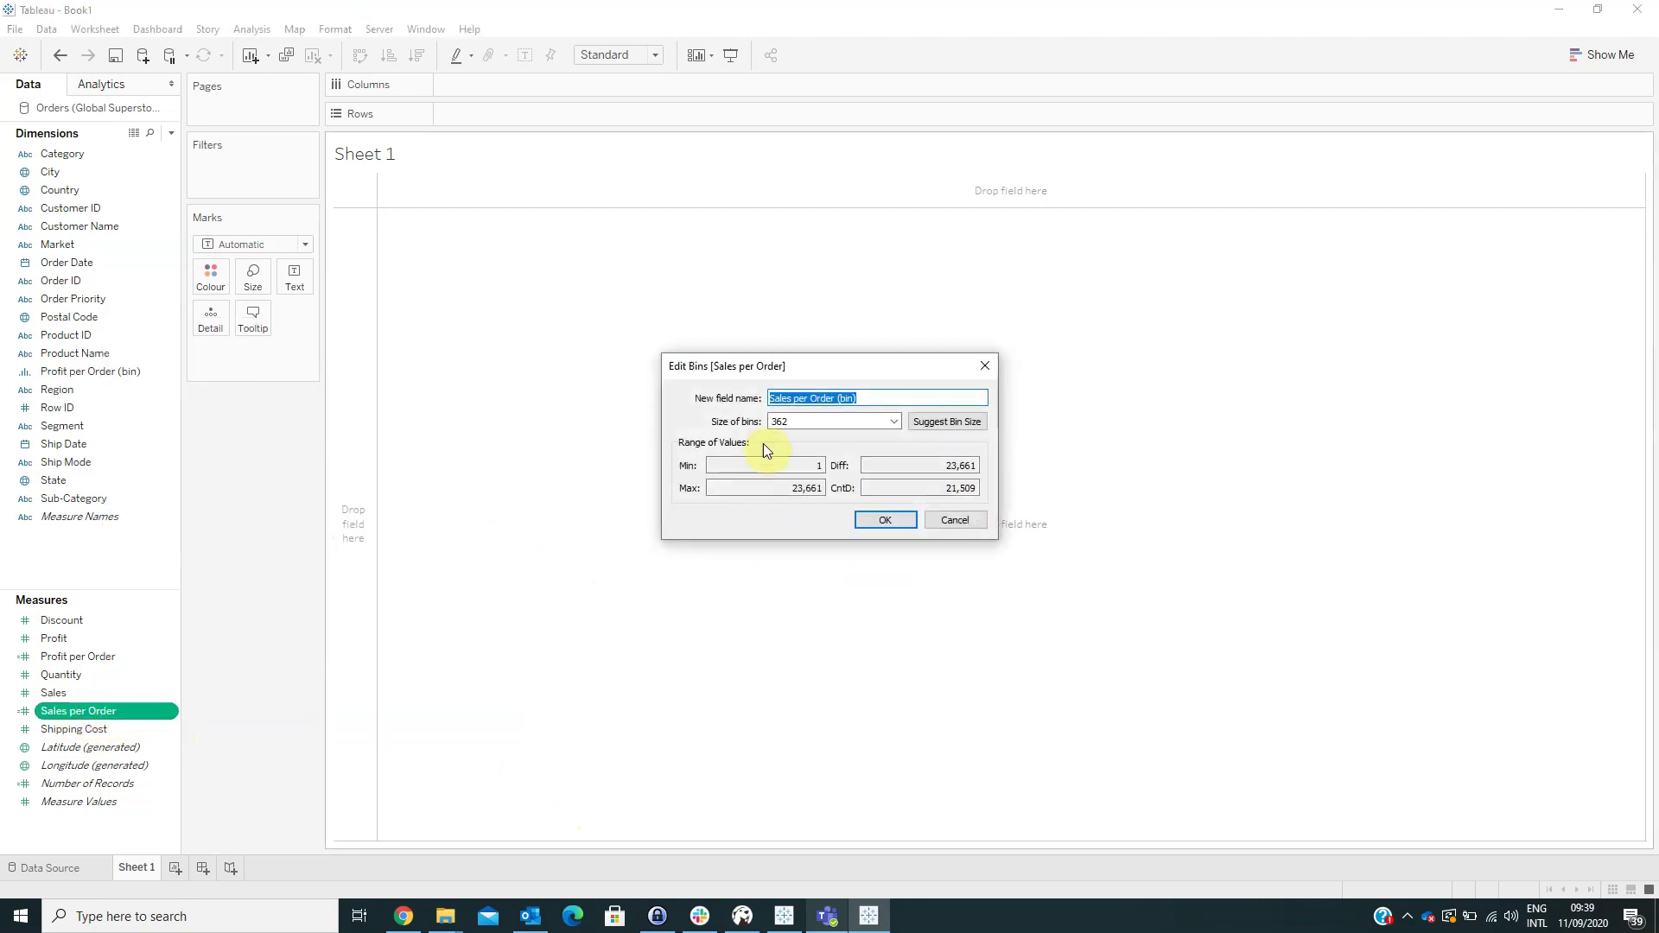
pyautogui.press('Tab')
pyautogui.write('1')
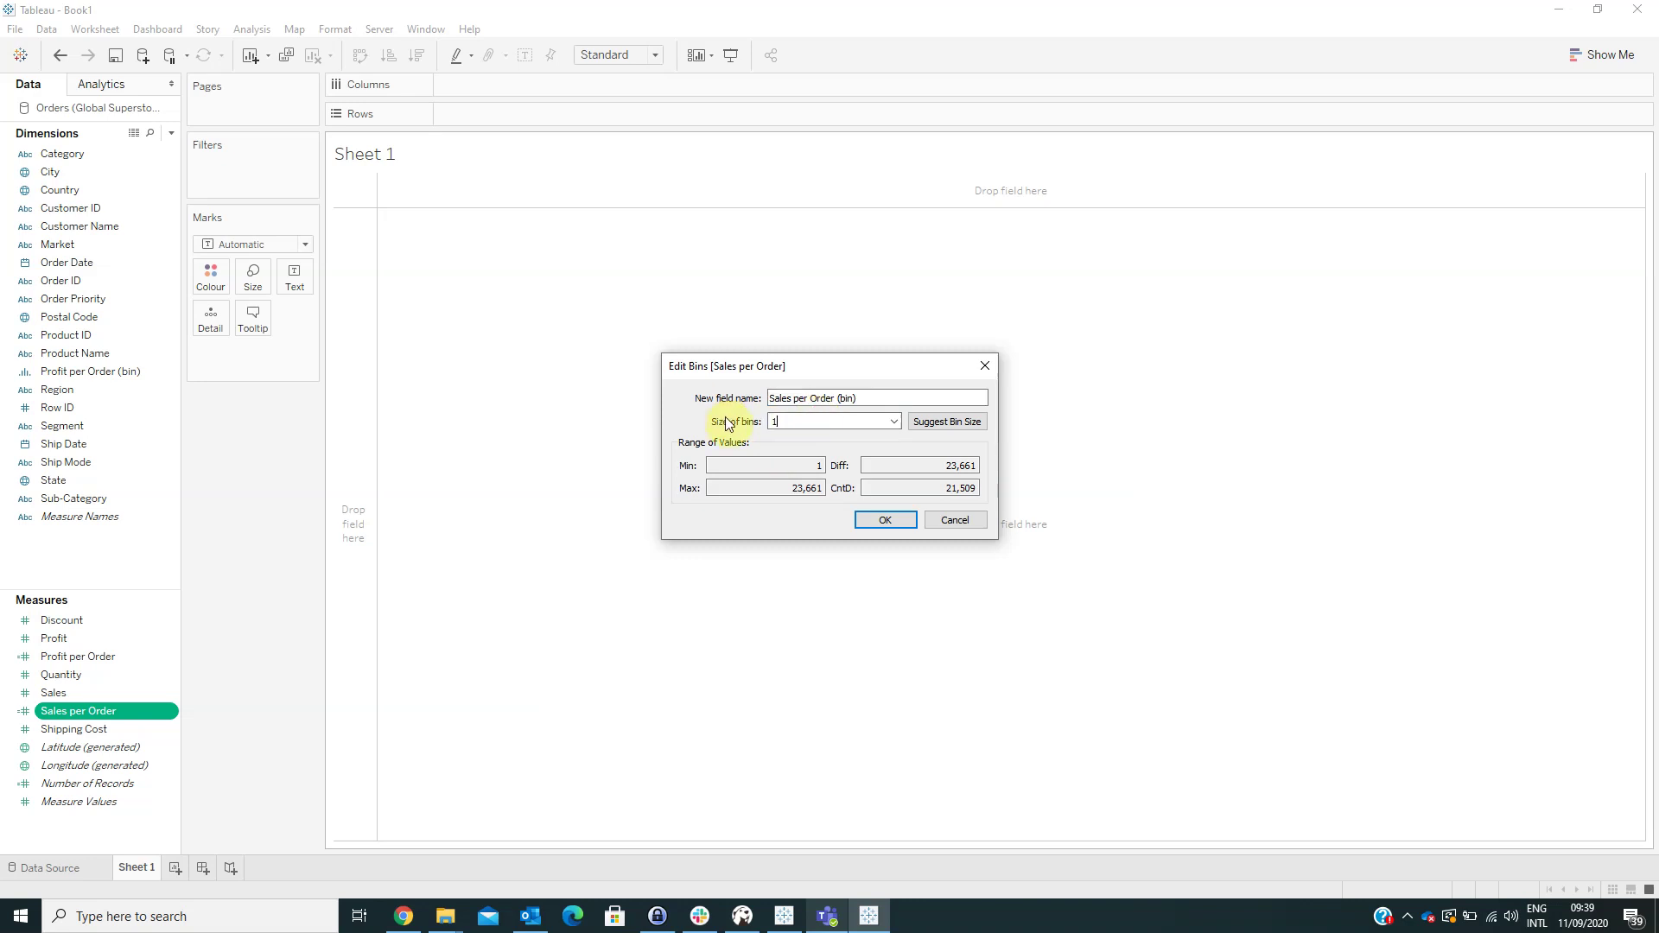
pyautogui.click(883, 518)
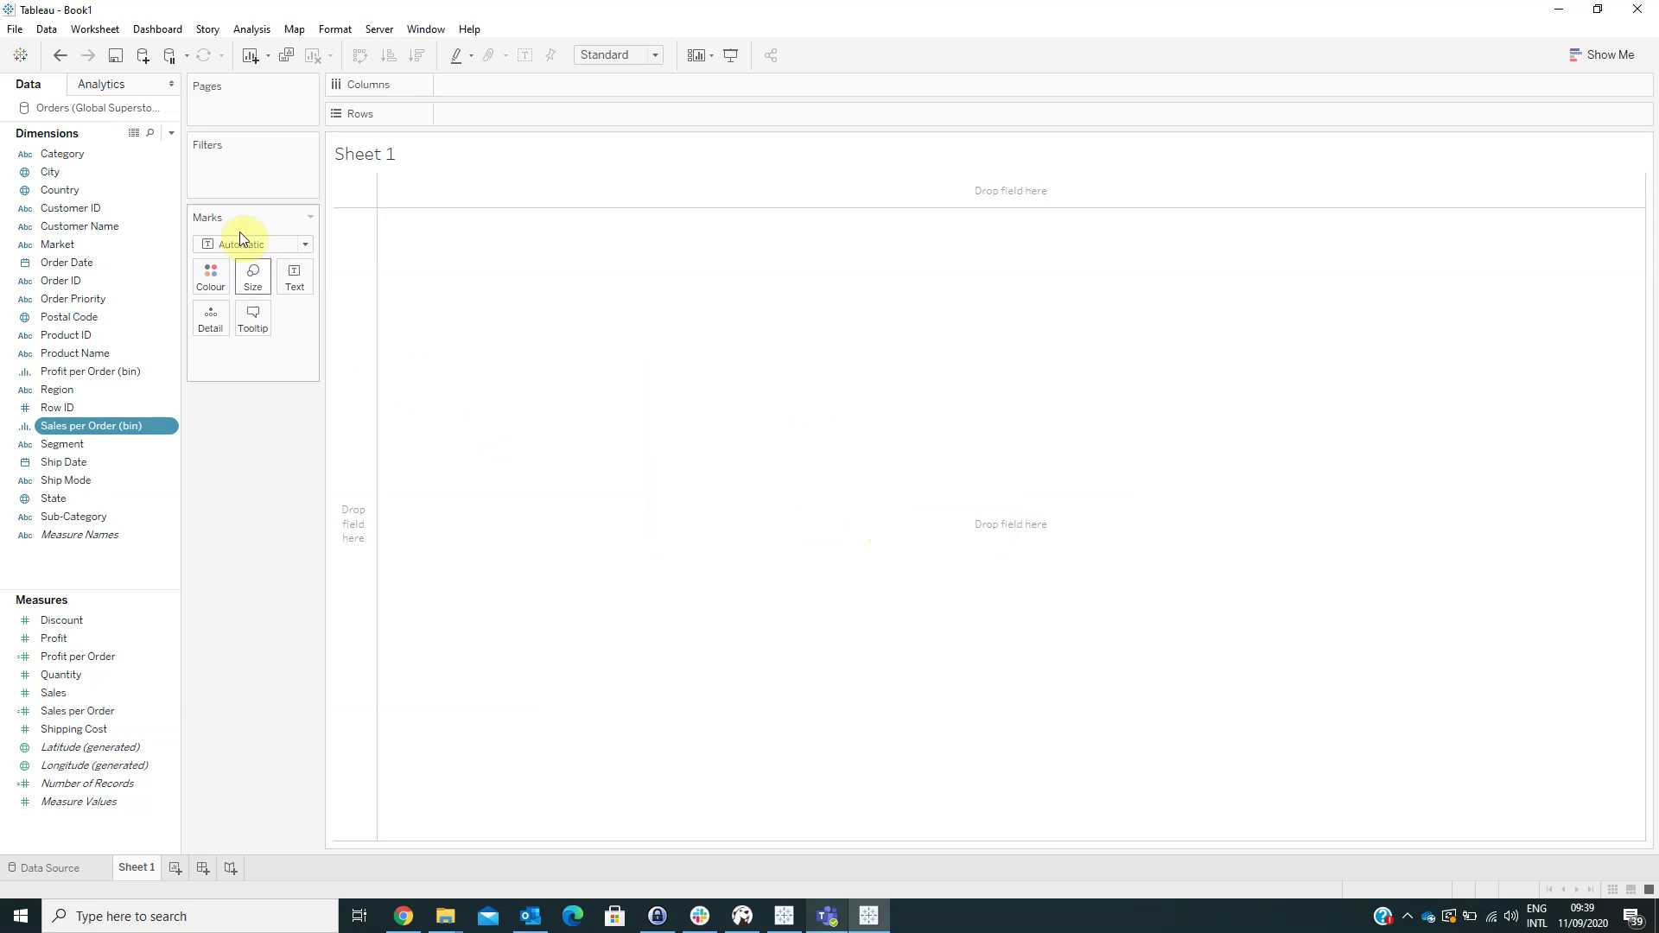
# - Create an Integer parameter named Profit Parameter
pyautogui.click(171, 133)
pyautogui.click(90, 171)
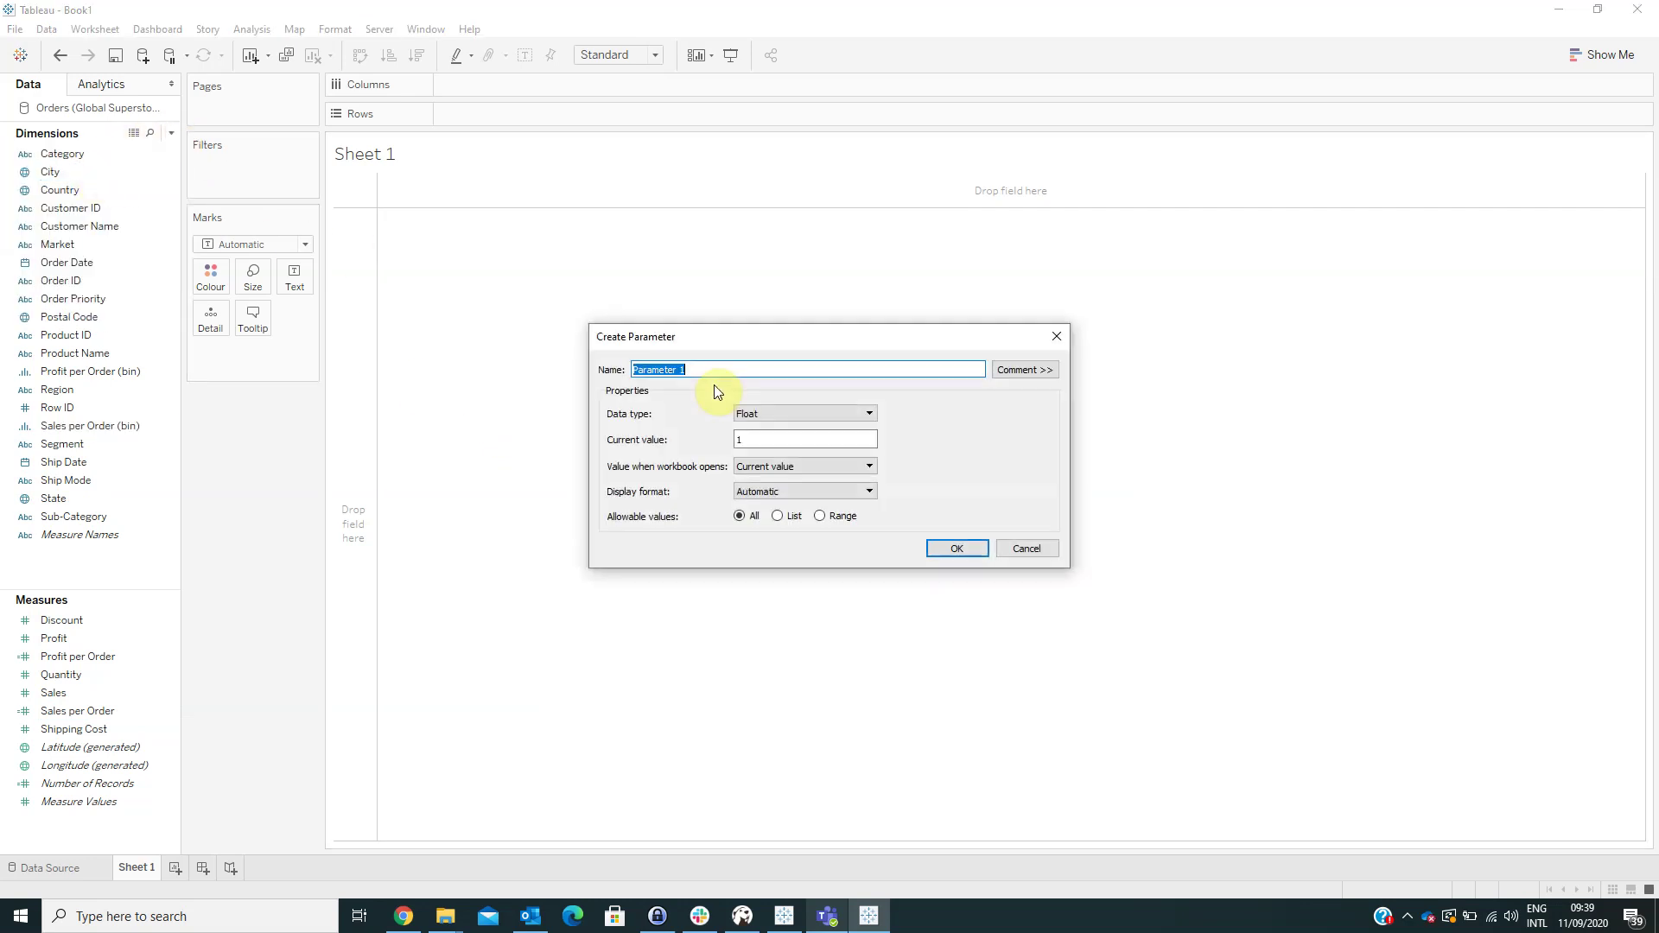
pyautogui.write('Profit')
pyautogui.click(765, 419)
pyautogui.click(768, 438)
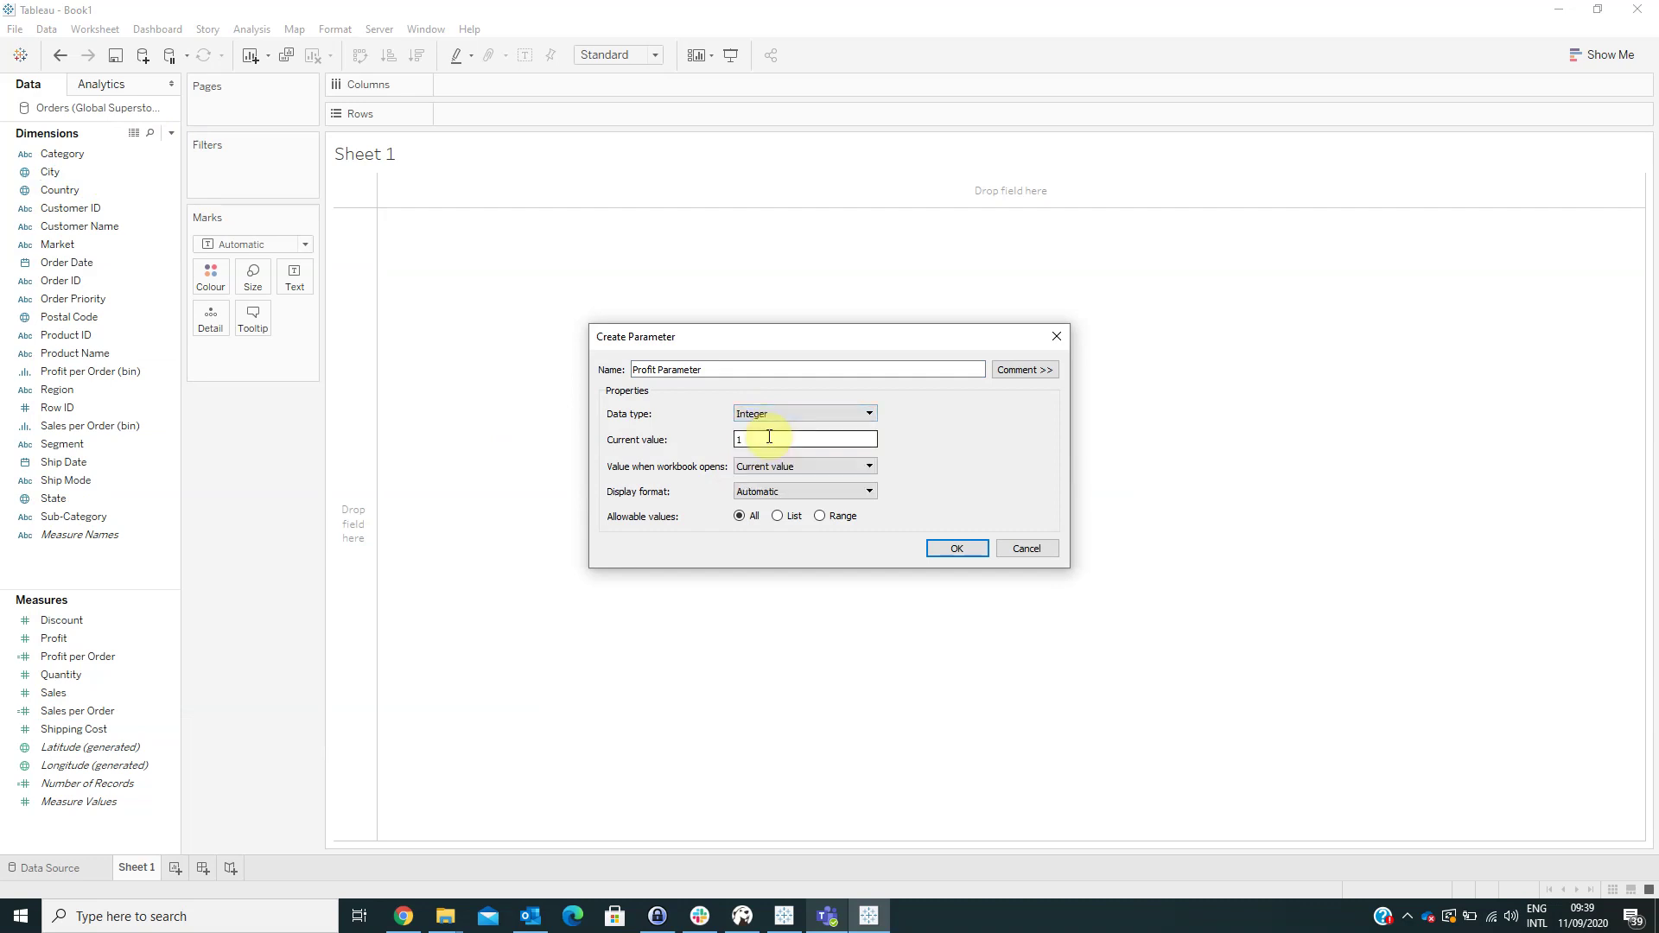
pyautogui.moveTo(760, 439); pyautogui.dragTo(715, 441)
pyautogui.click(950, 548)
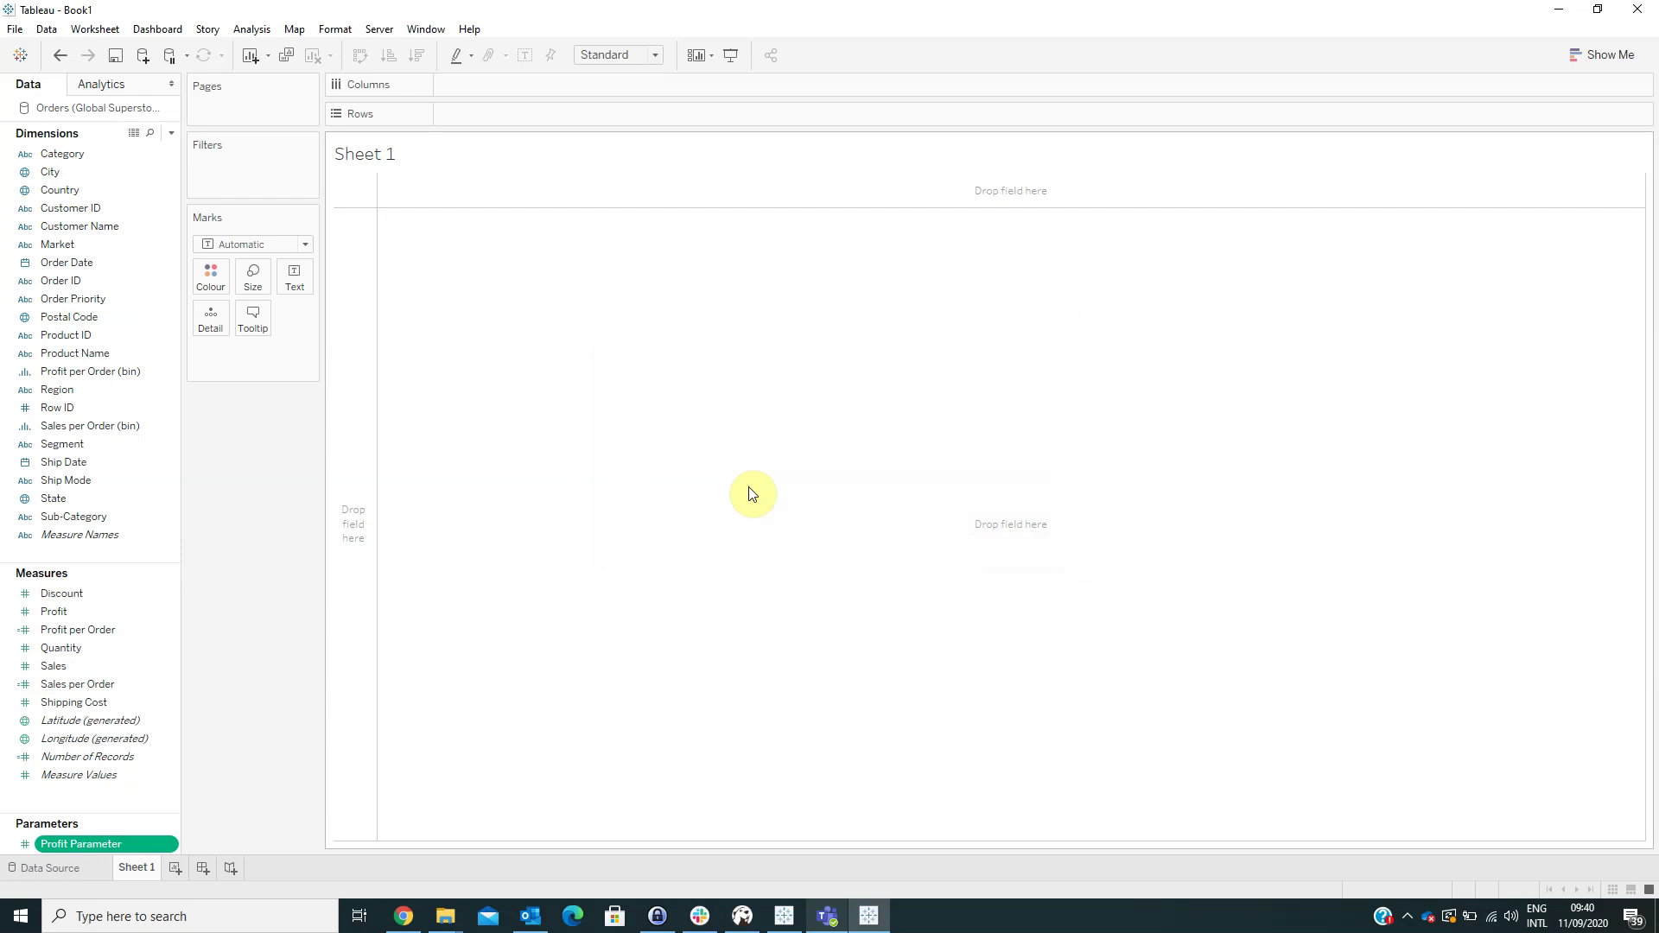
# - Create an Integer Sales Parameter with current value 8569
pyautogui.click(171, 132)
pyautogui.click(148, 163)
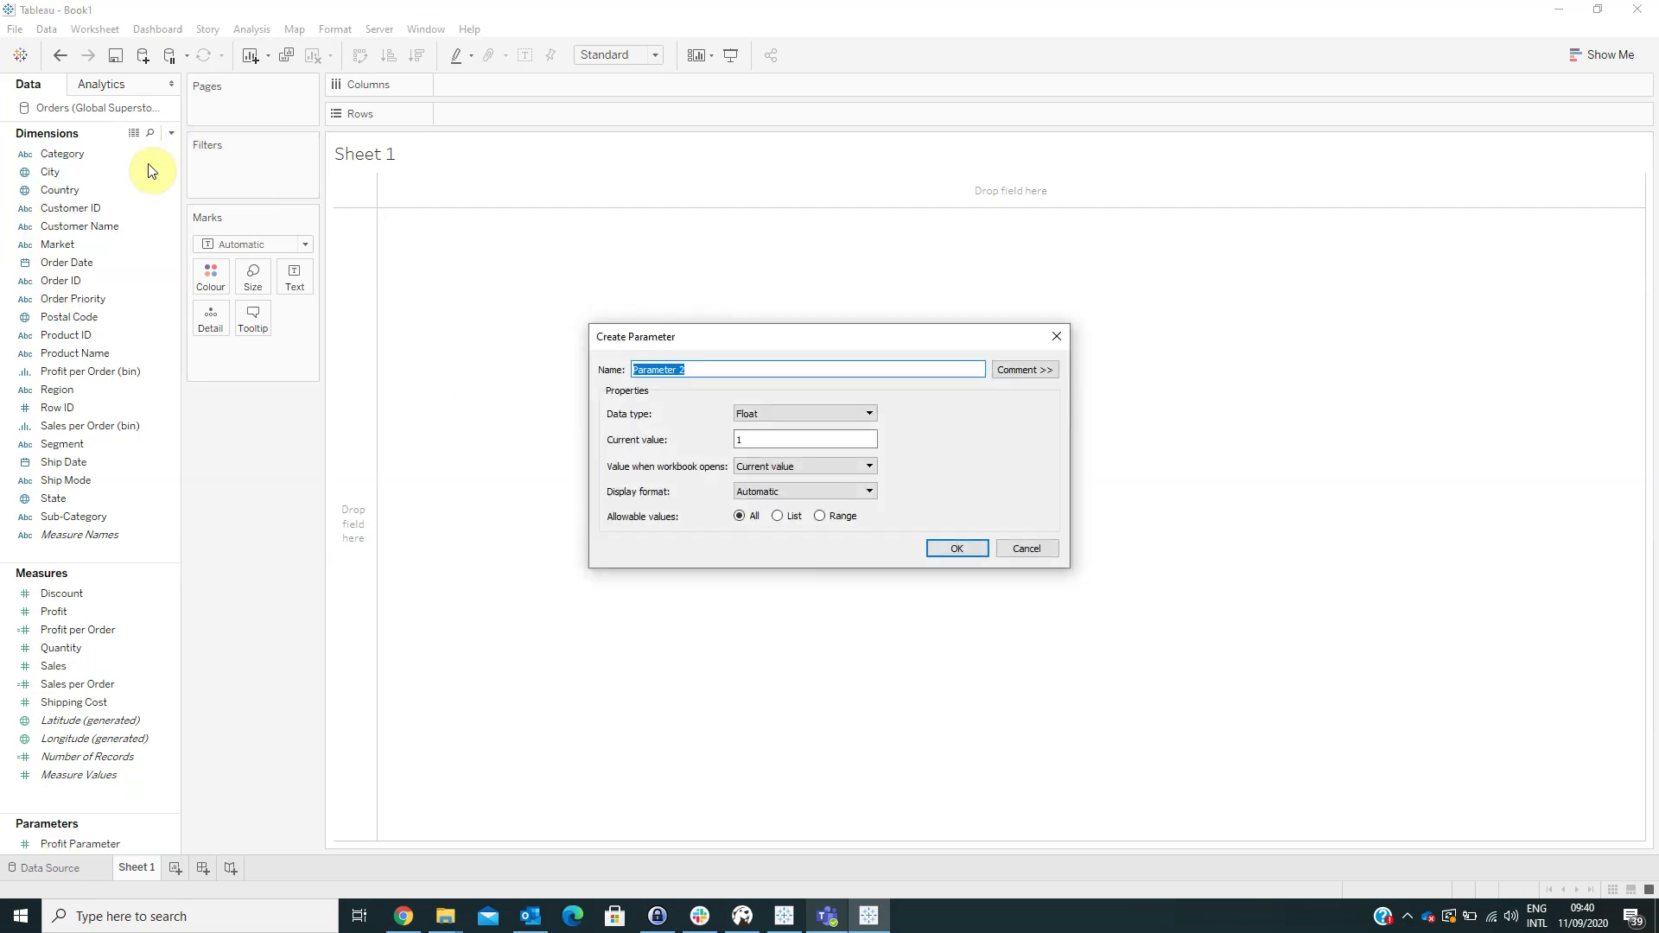
pyautogui.write('Sales Paramet')
pyautogui.click(738, 414)
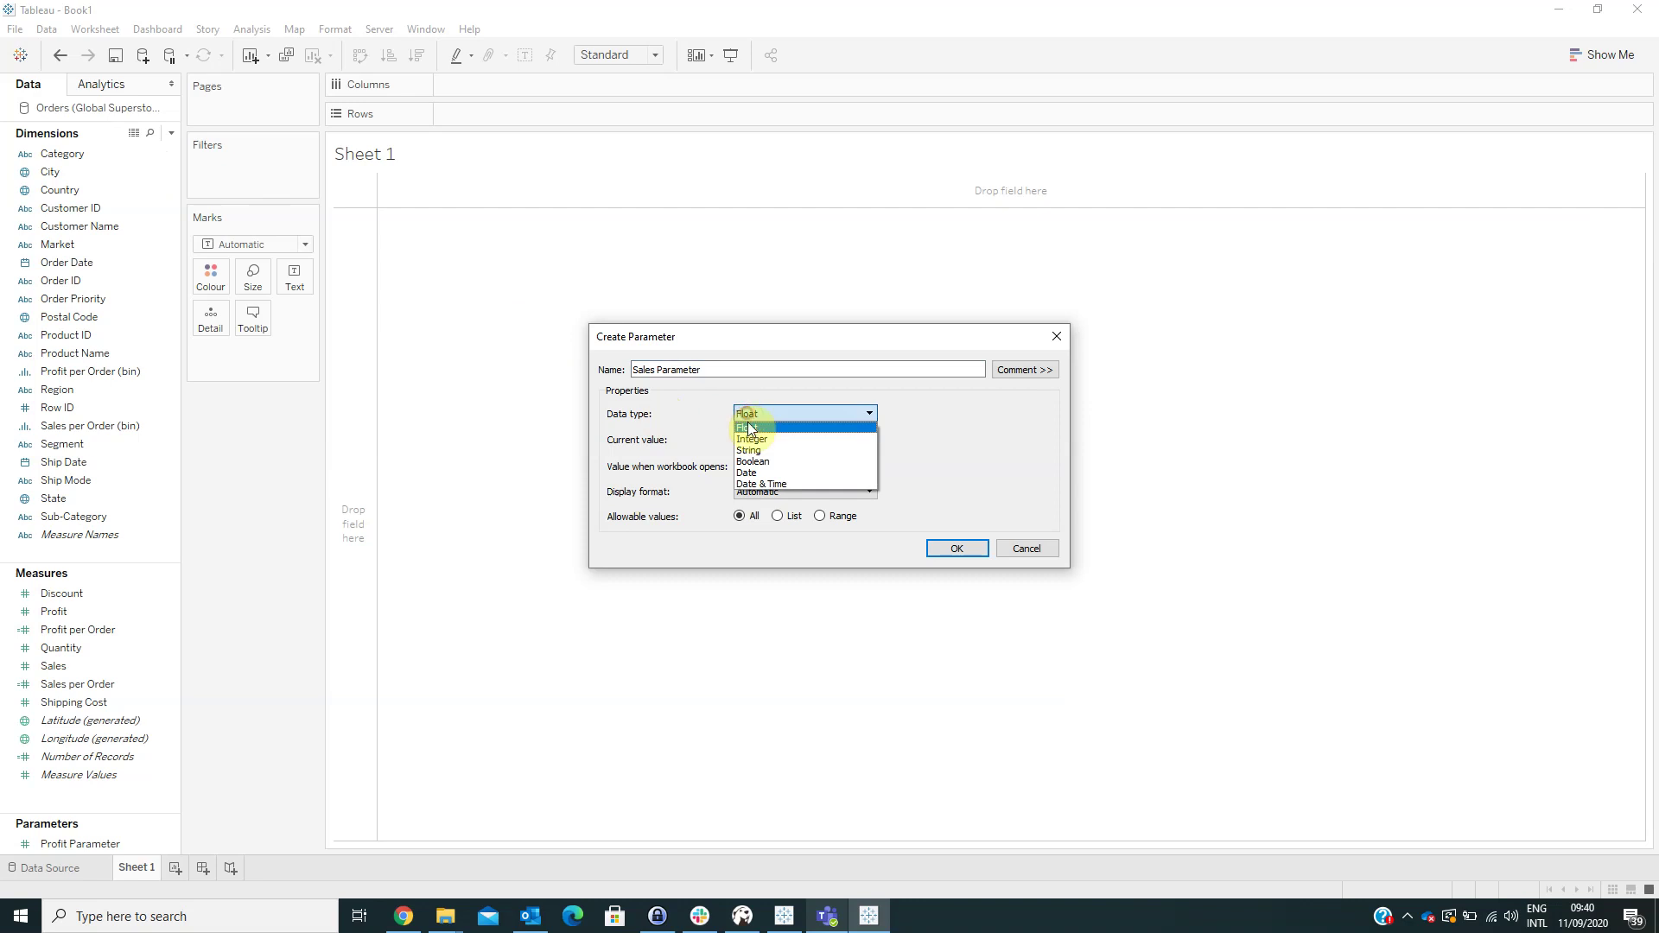
pyautogui.click(759, 439)
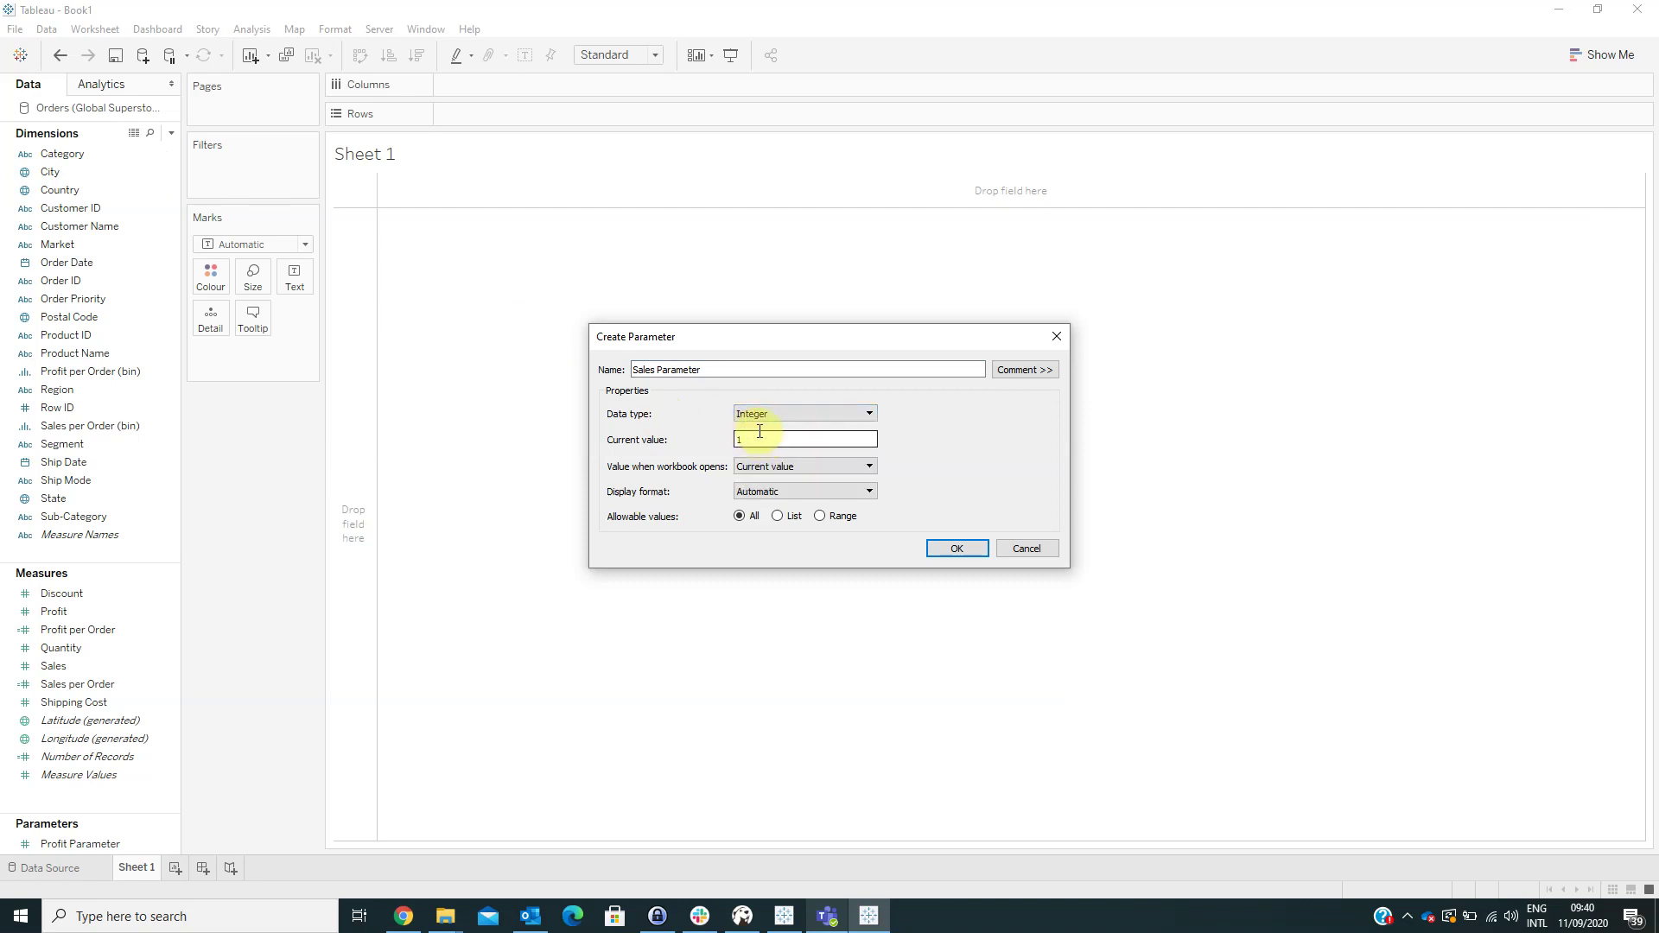
pyautogui.click(763, 442)
pyautogui.doubleClick(763, 443)
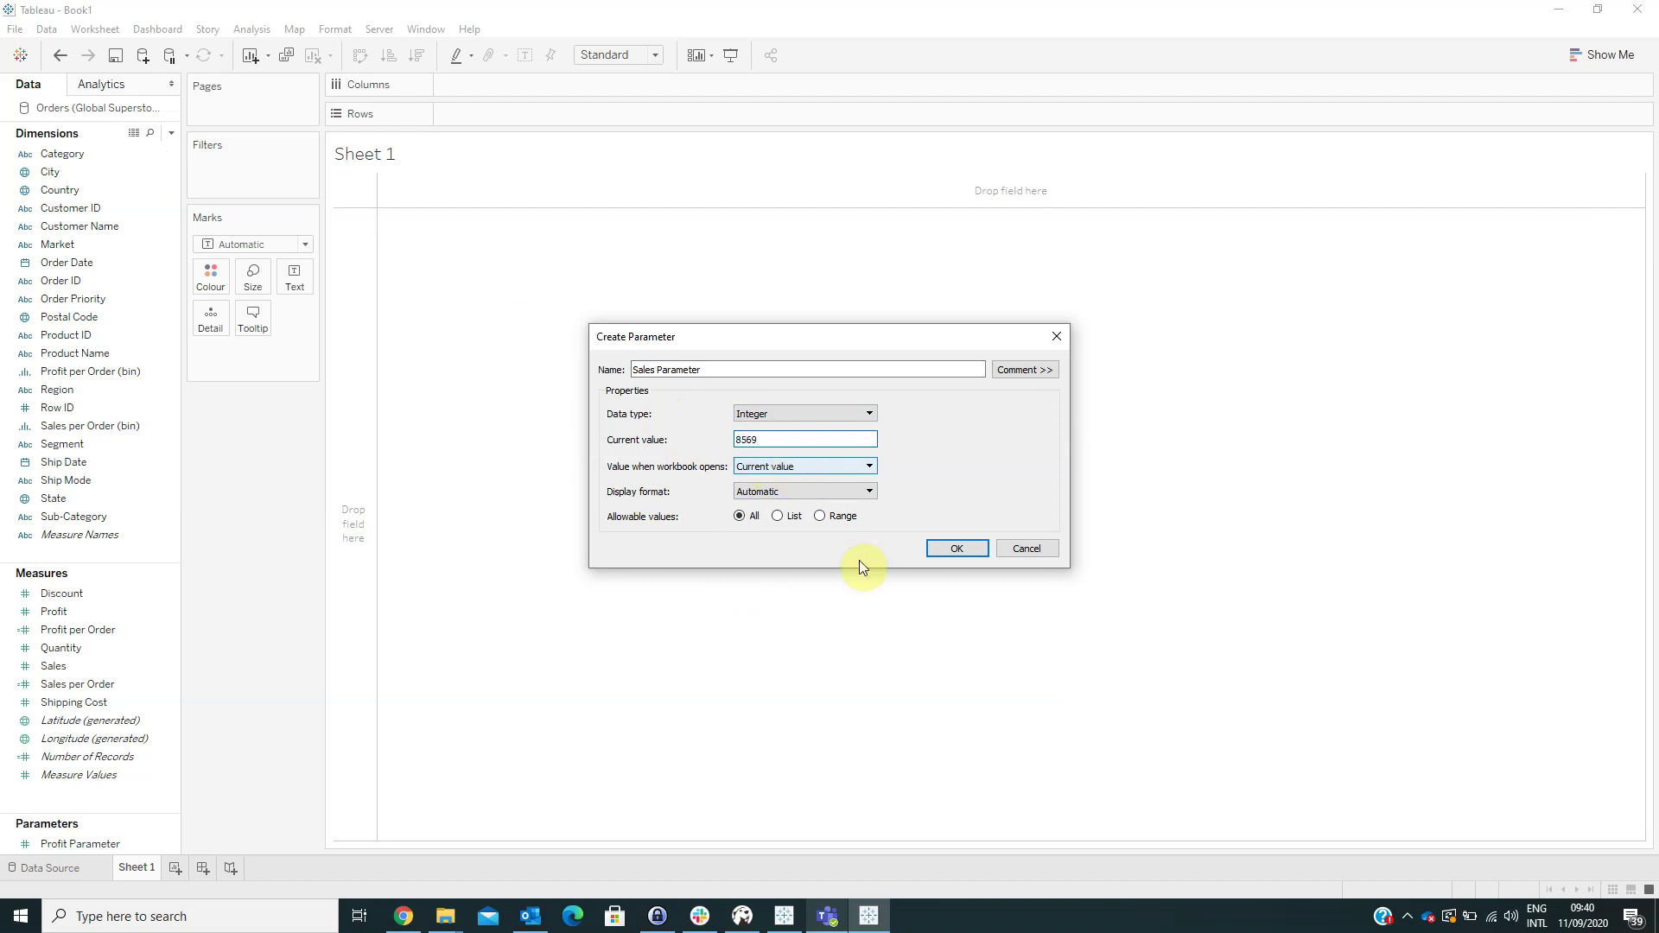
pyautogui.click(946, 548)
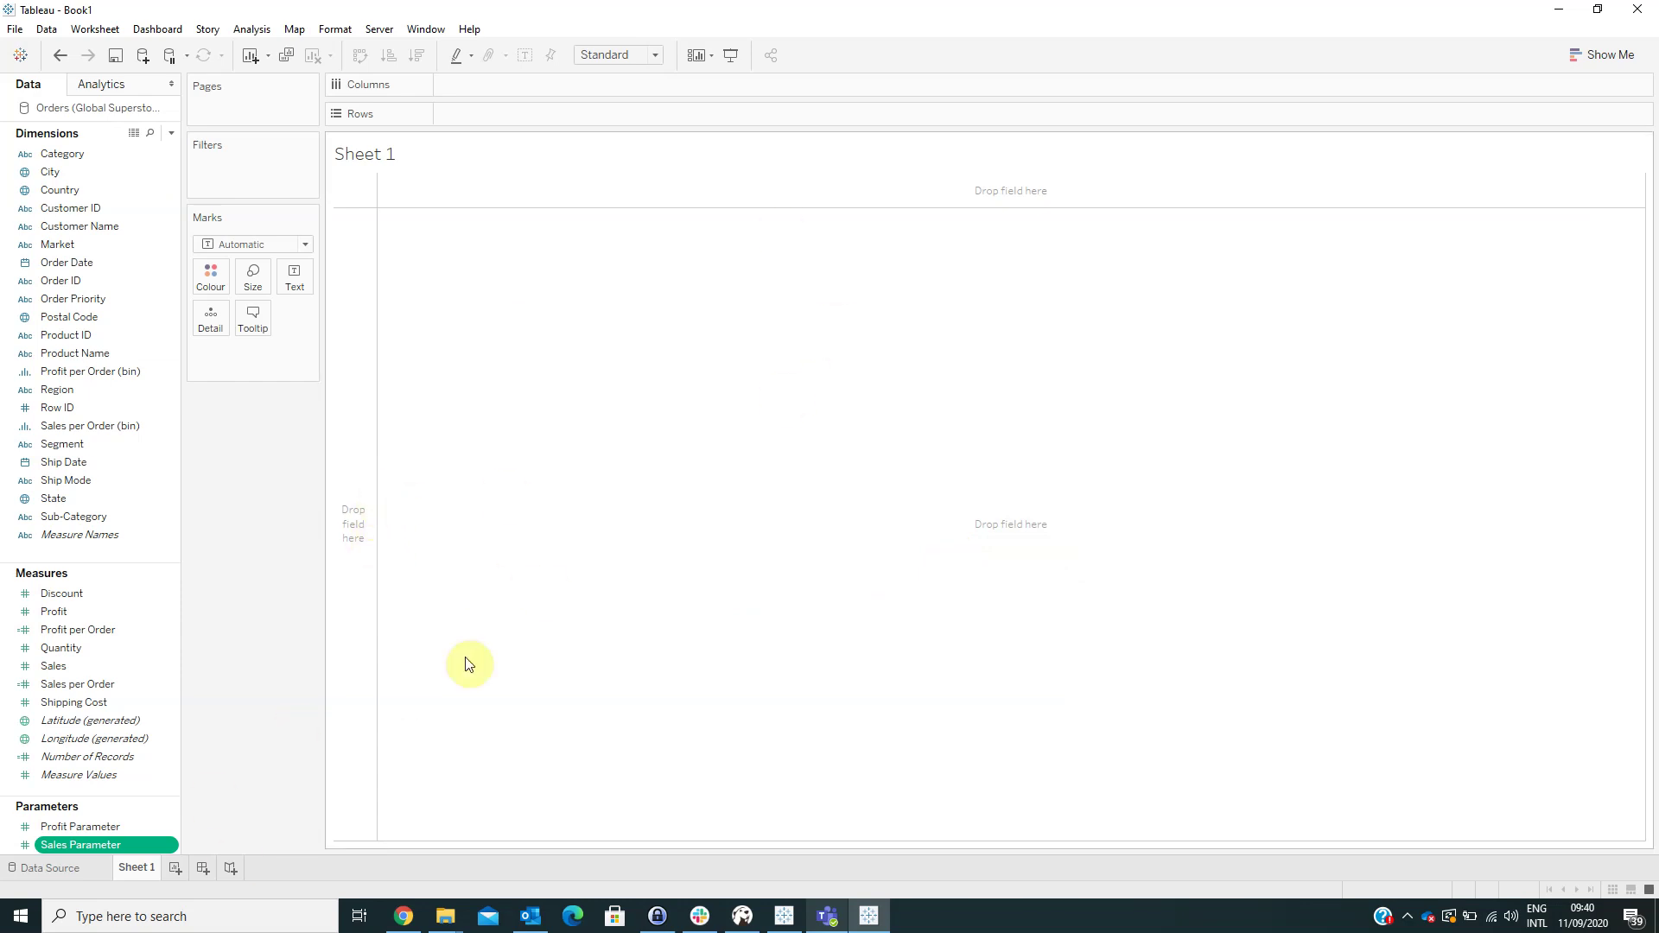
# - Rename the Sheet 1 worksheet to Profit Slider
pyautogui.doubleClick(136, 867)
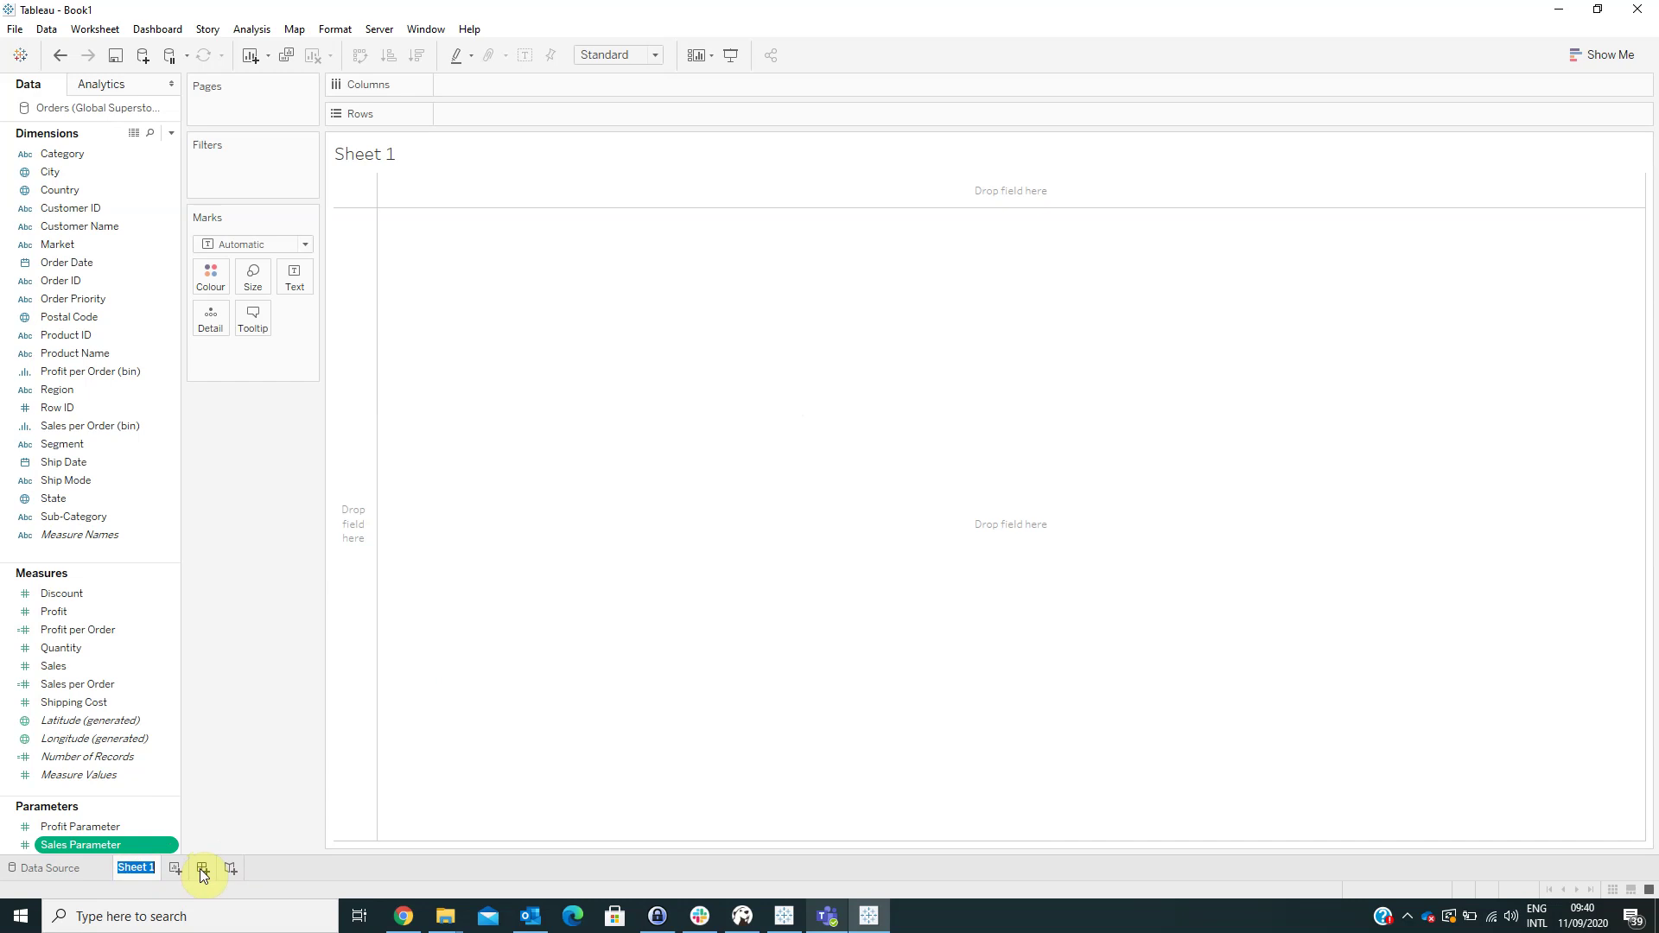
pyautogui.write('Pro')
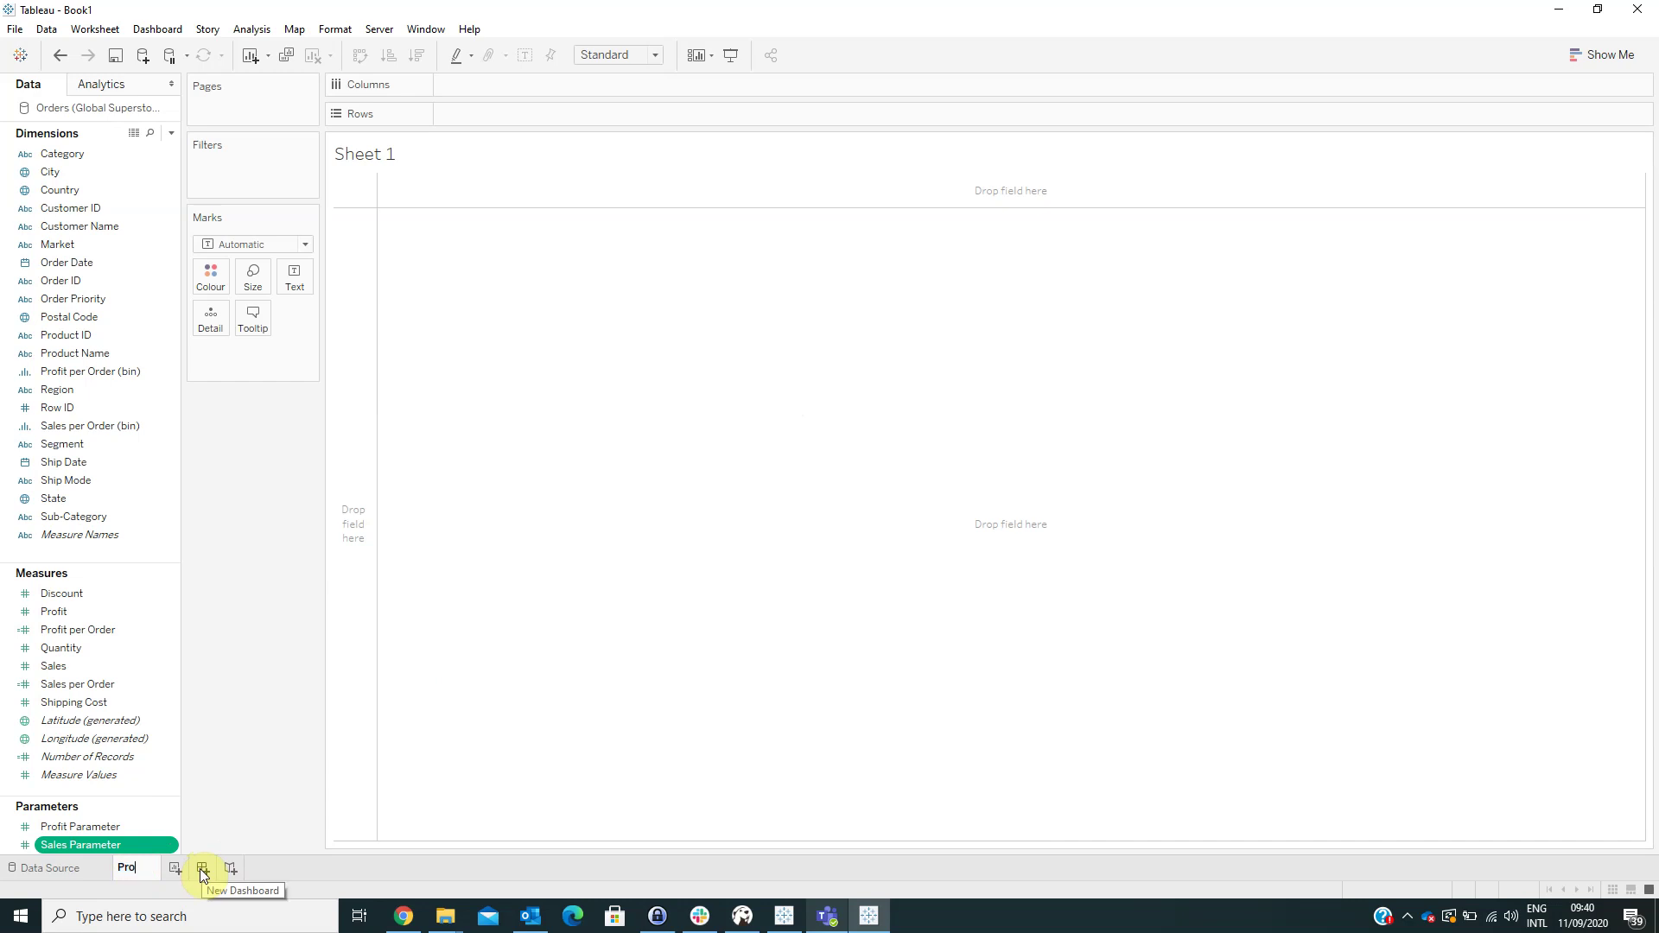
pyautogui.write('fit Slider')
pyautogui.press('Return')
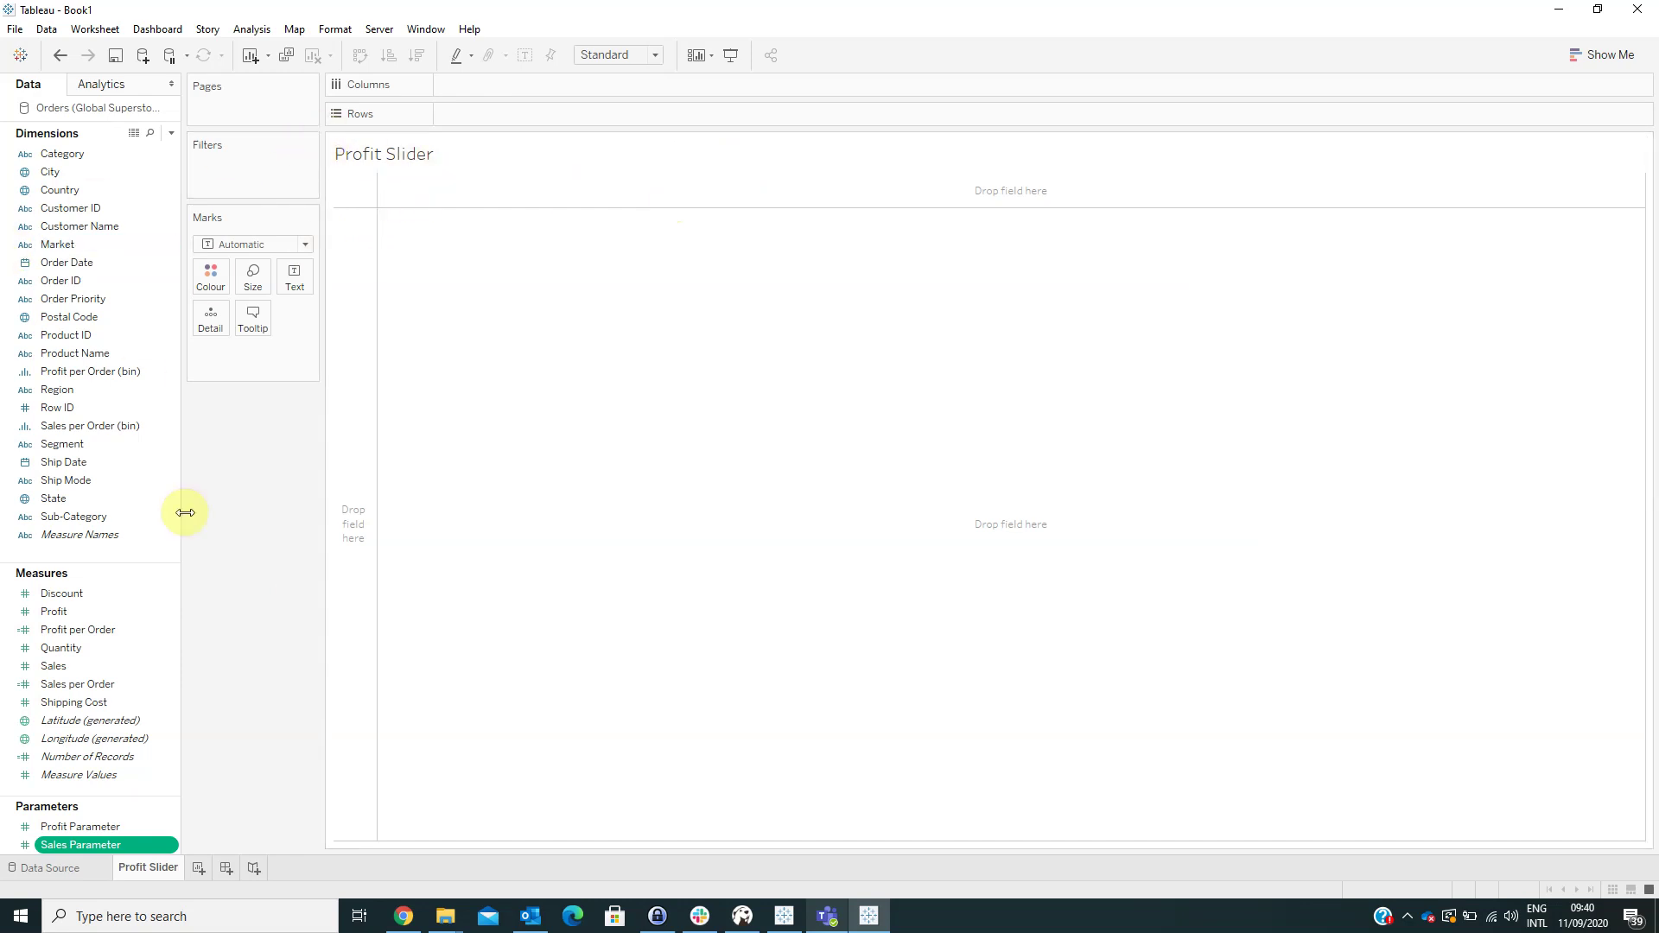
# - Place Profit per Order (bin) and Profit Parameter side by side on Rows
pyautogui.click(80, 637)
pyautogui.moveTo(391, 255); pyautogui.dragTo(151, 583)
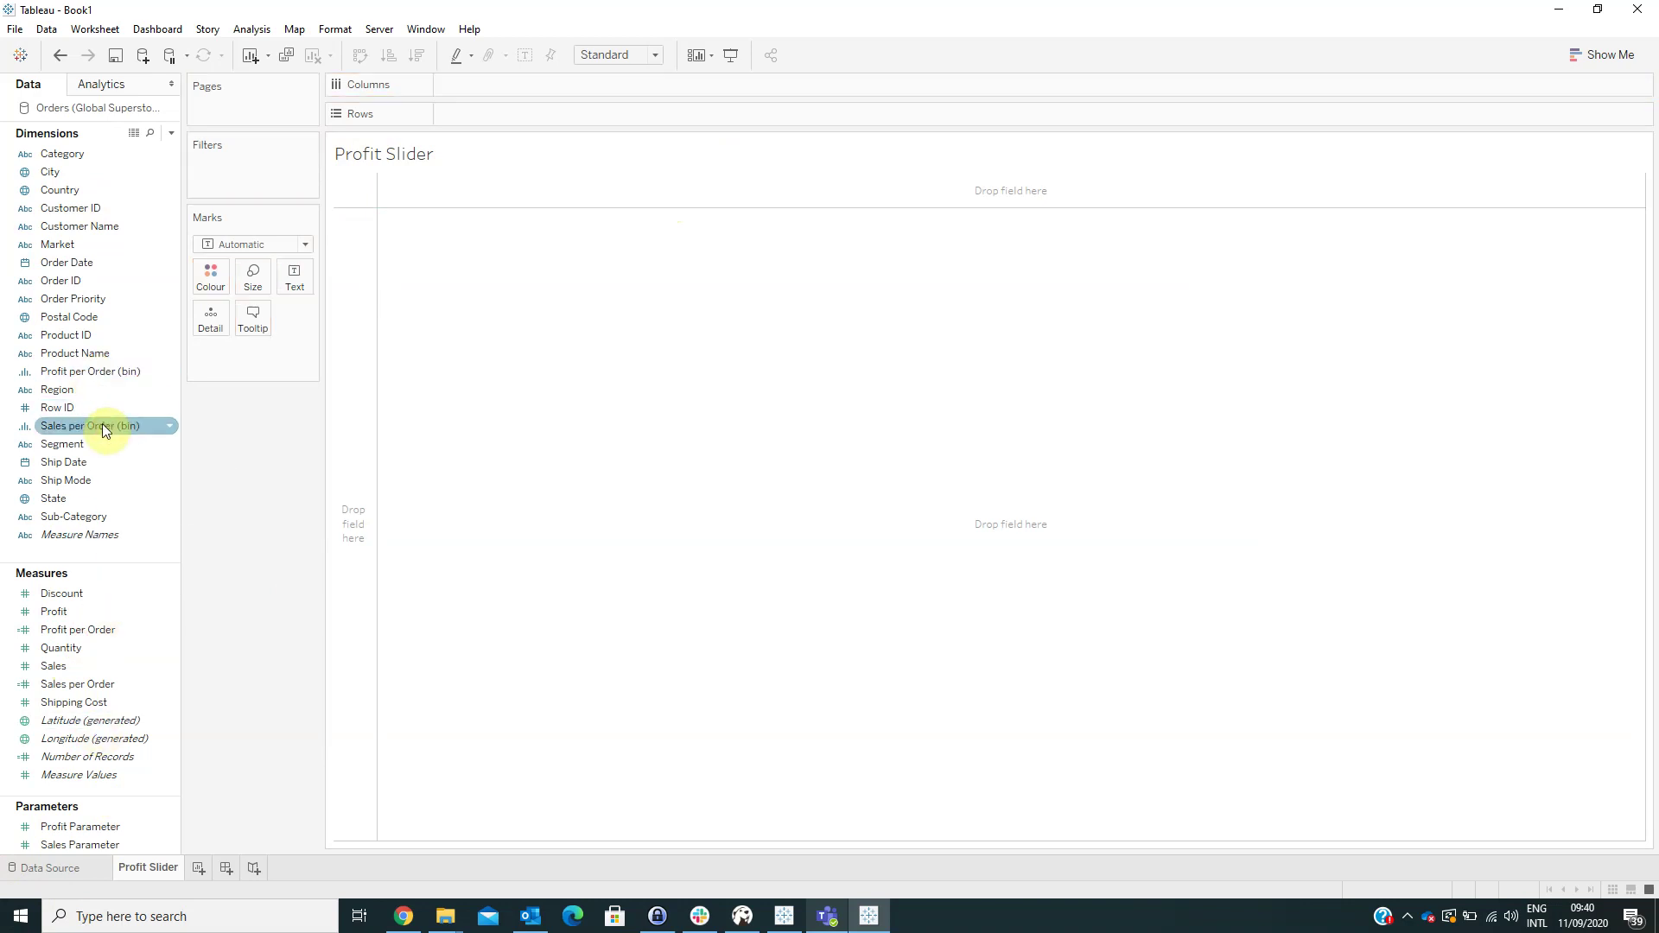
pyautogui.moveTo(102, 425); pyautogui.dragTo(525, 114)
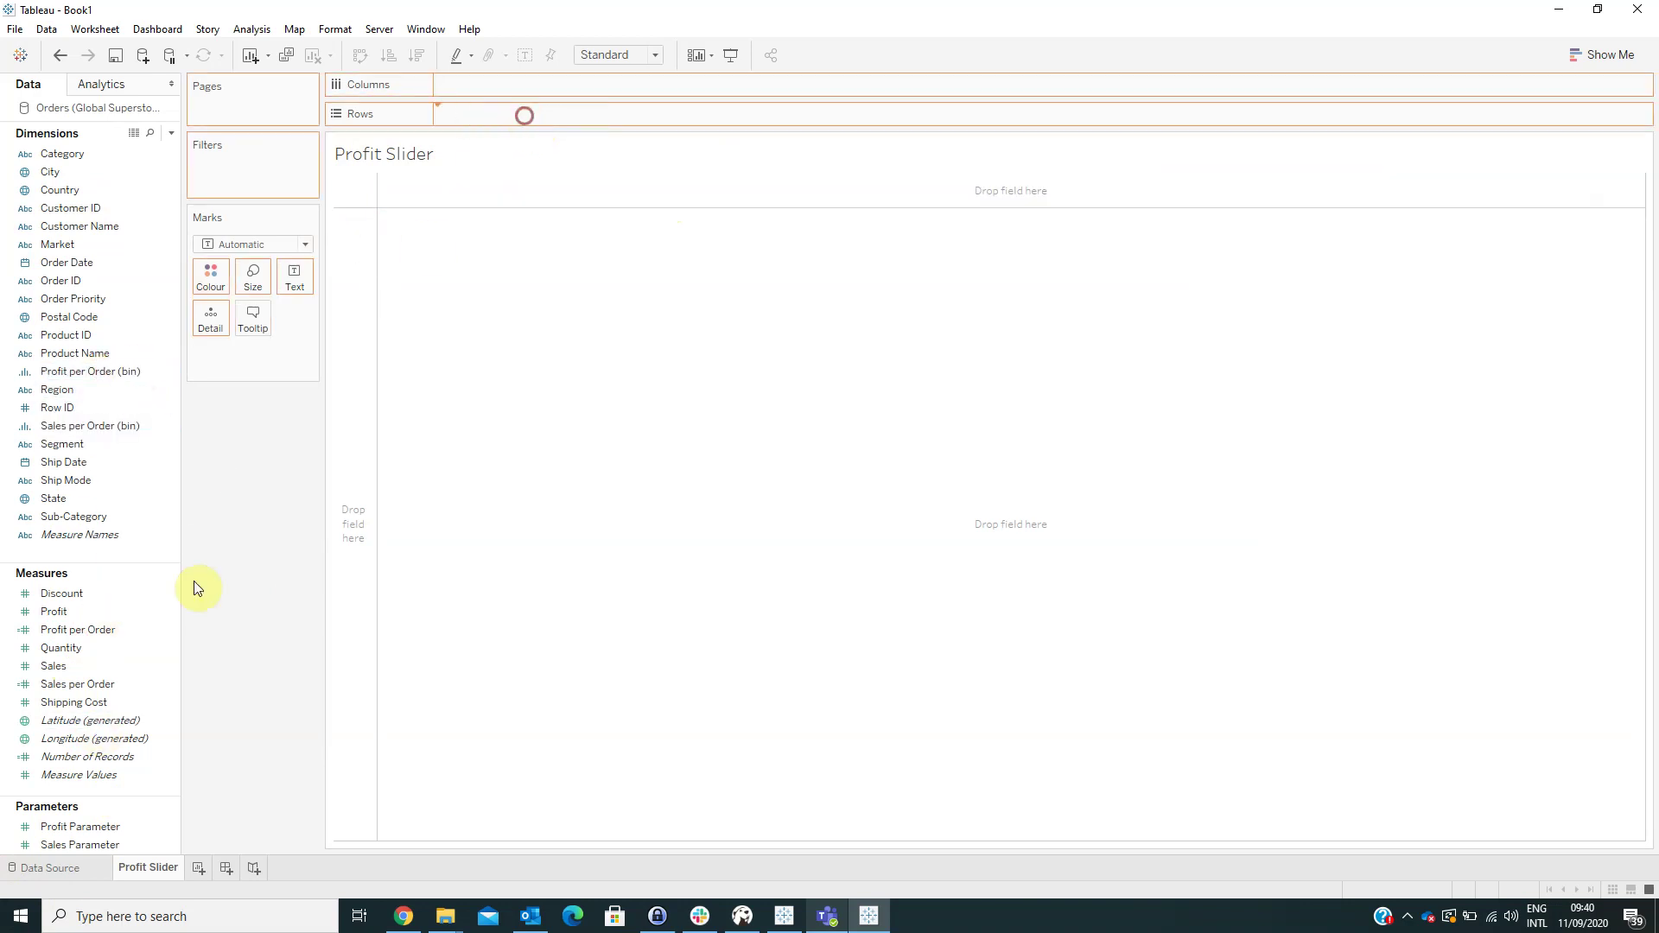
pyautogui.moveTo(102, 825); pyautogui.dragTo(637, 117)
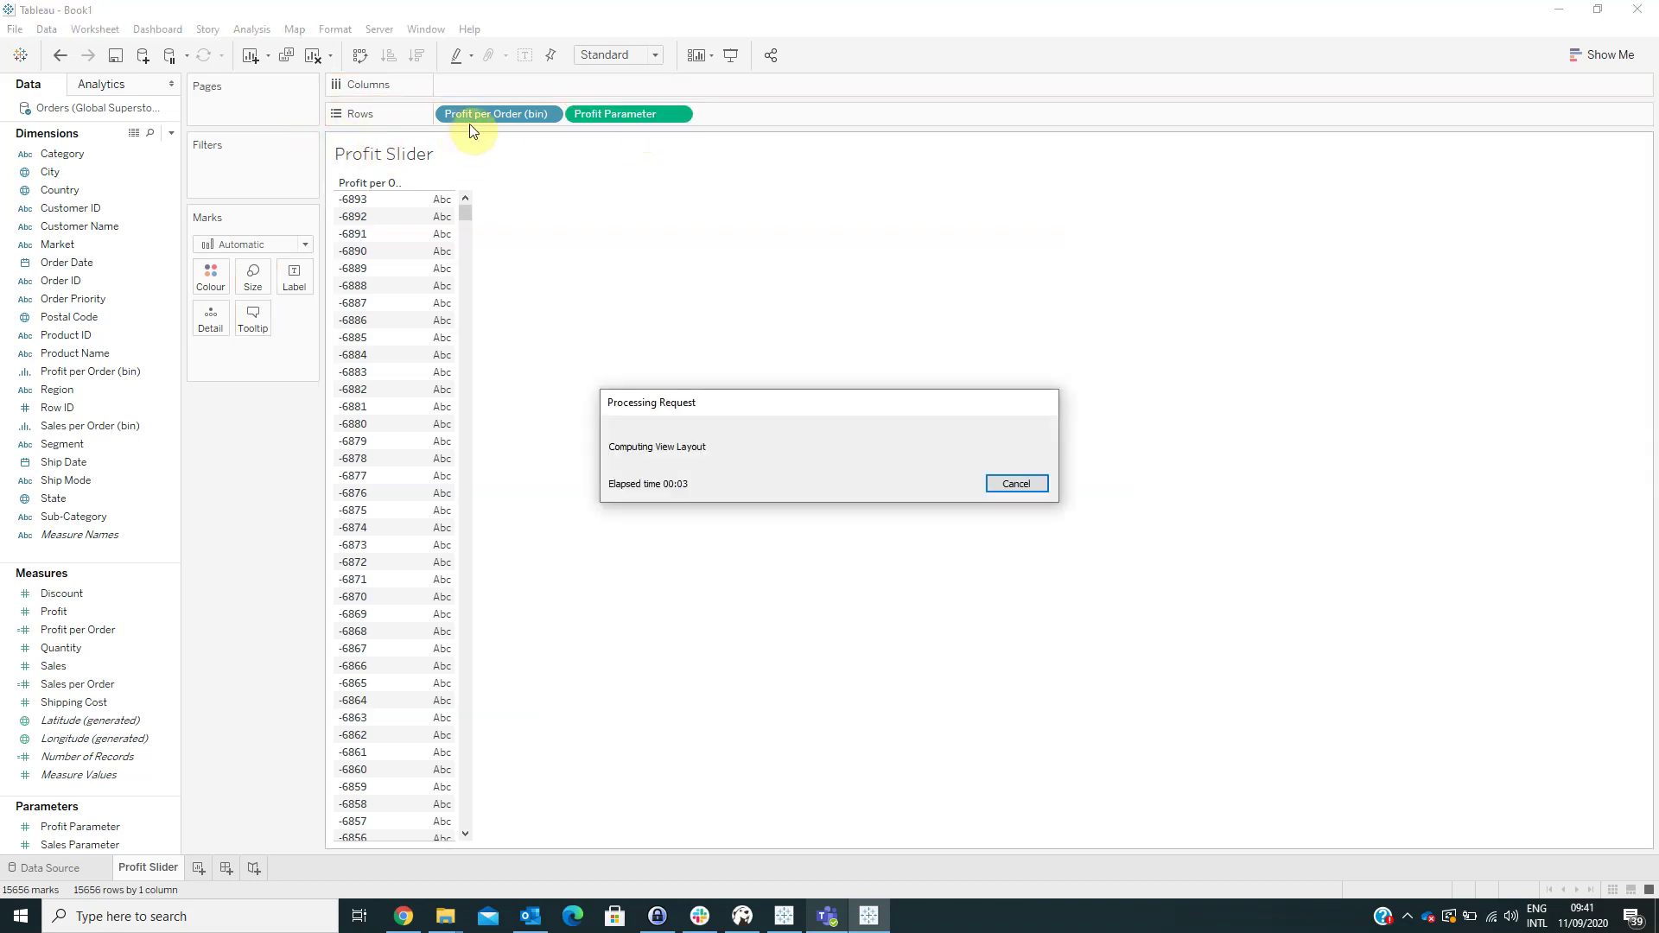
# - Make the profit bins continuous and overlay both on a dual axis
pyautogui.rightClick(501, 111)
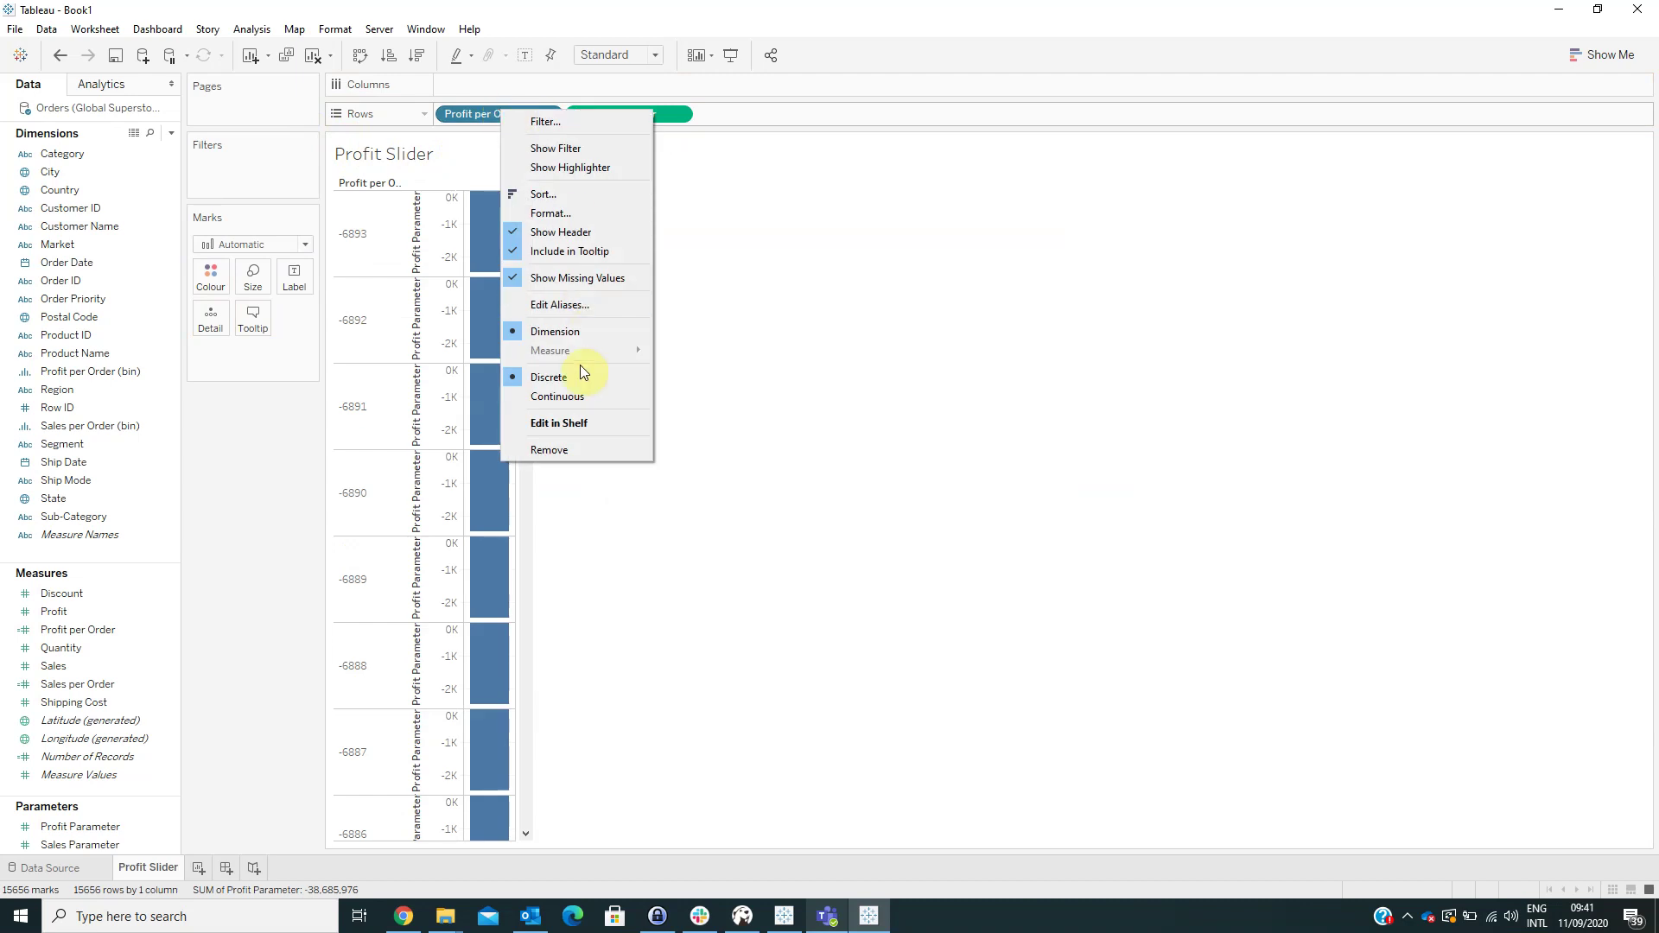
pyautogui.click(567, 394)
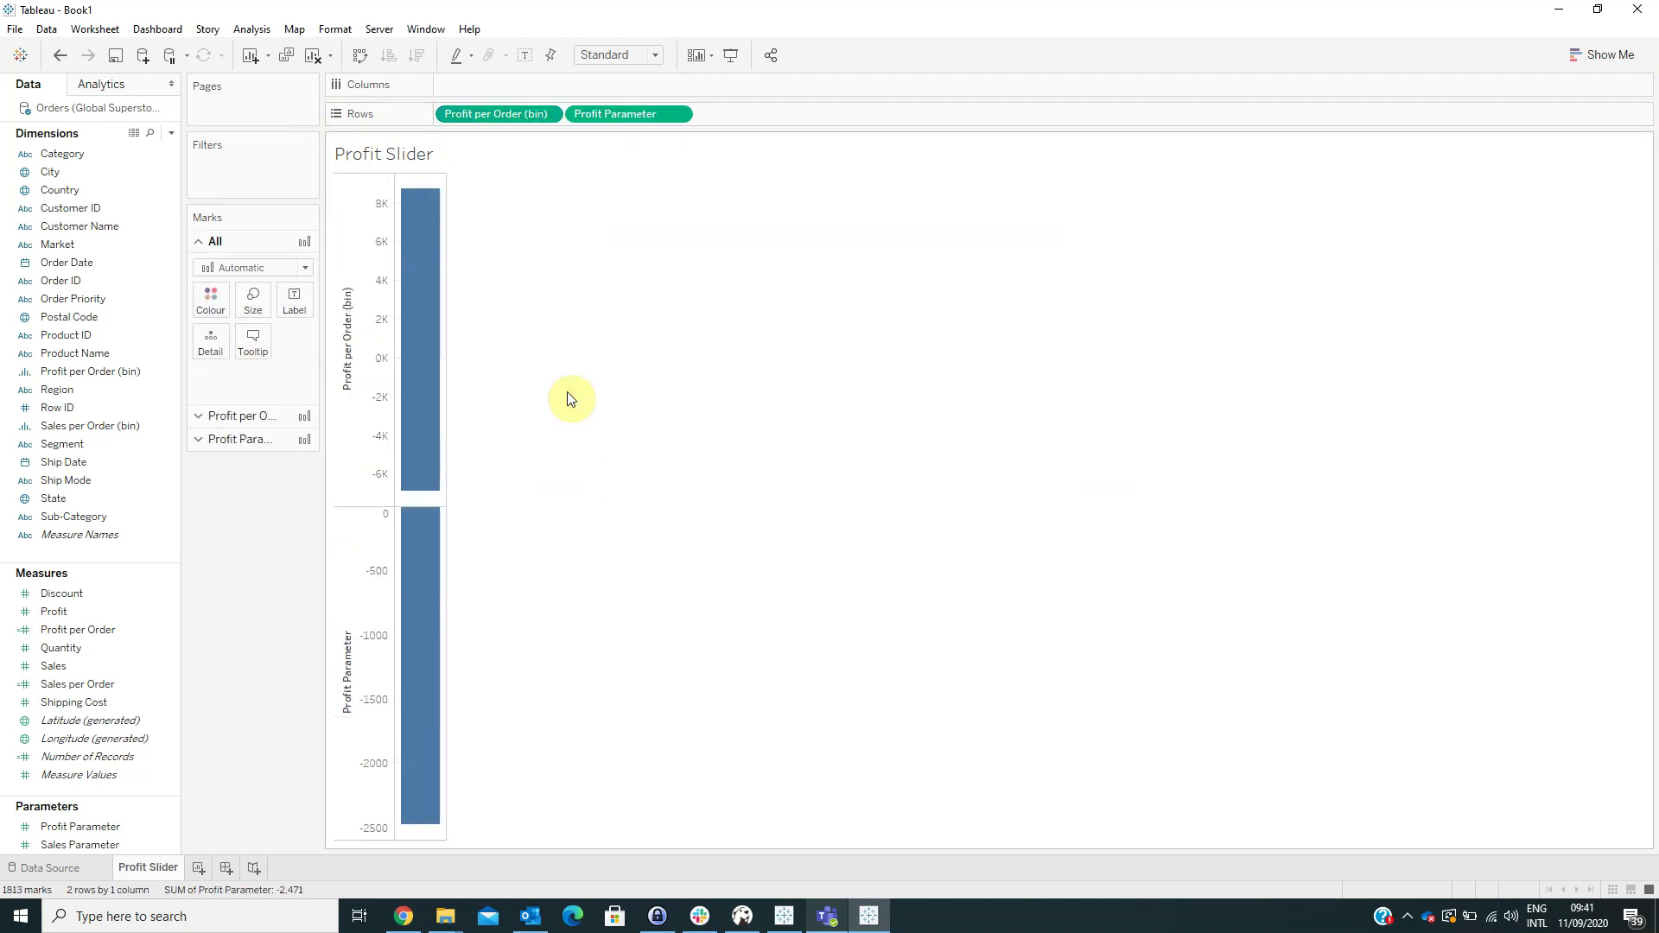
pyautogui.moveTo(434, 517)
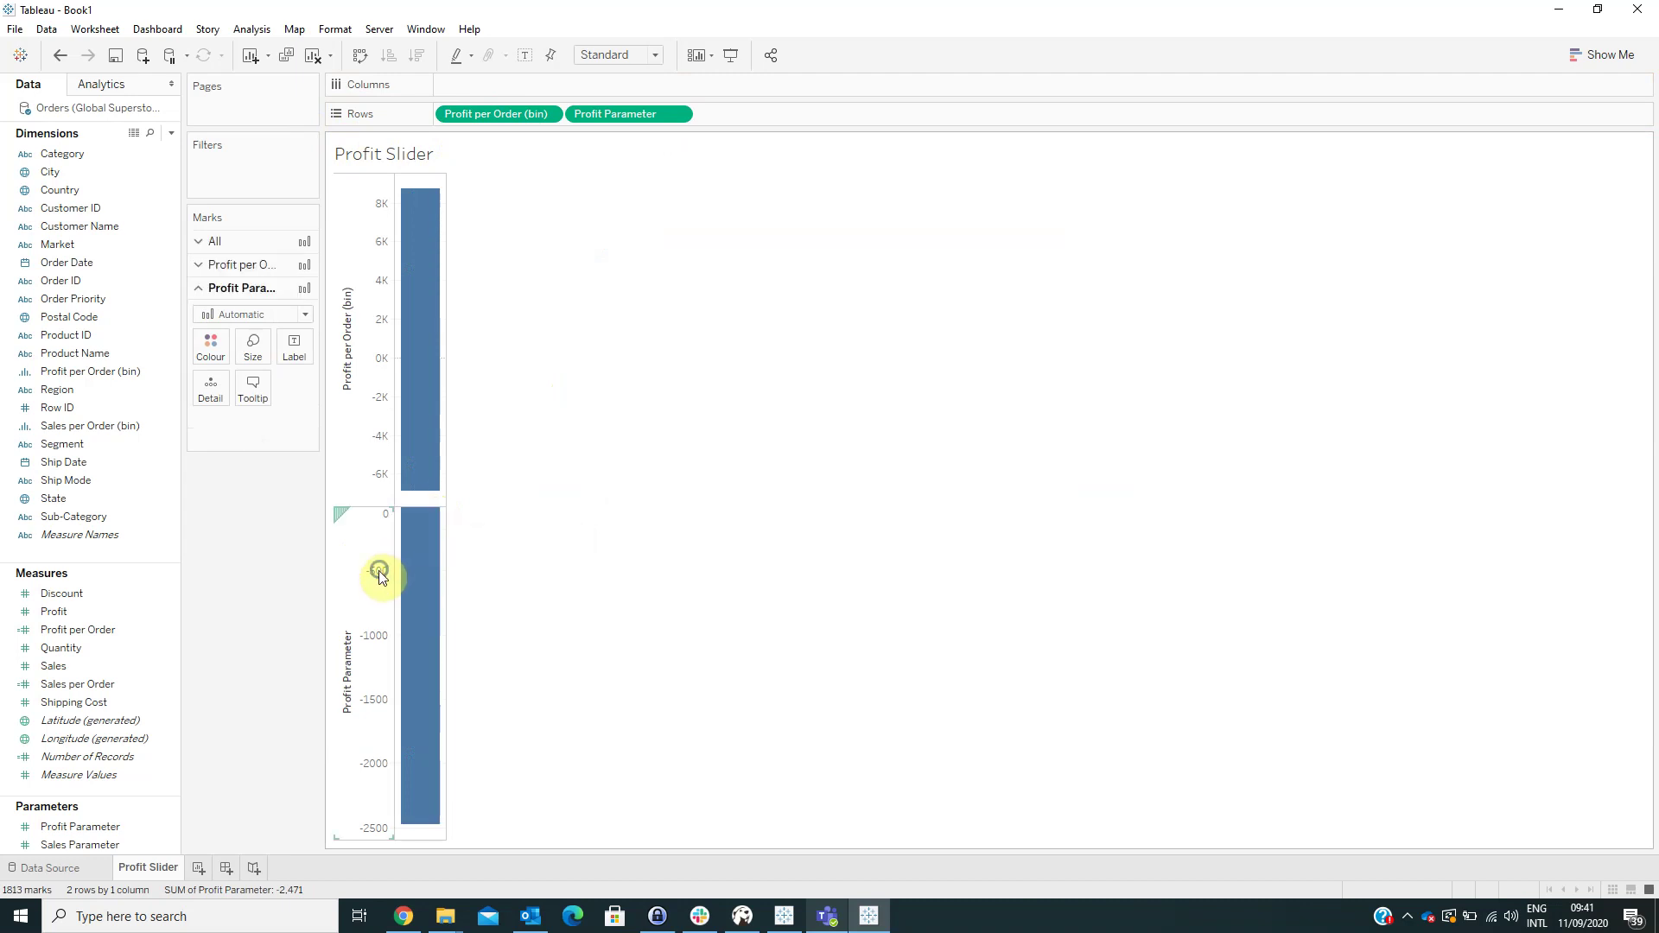
pyautogui.rightClick(382, 570)
pyautogui.click(431, 655)
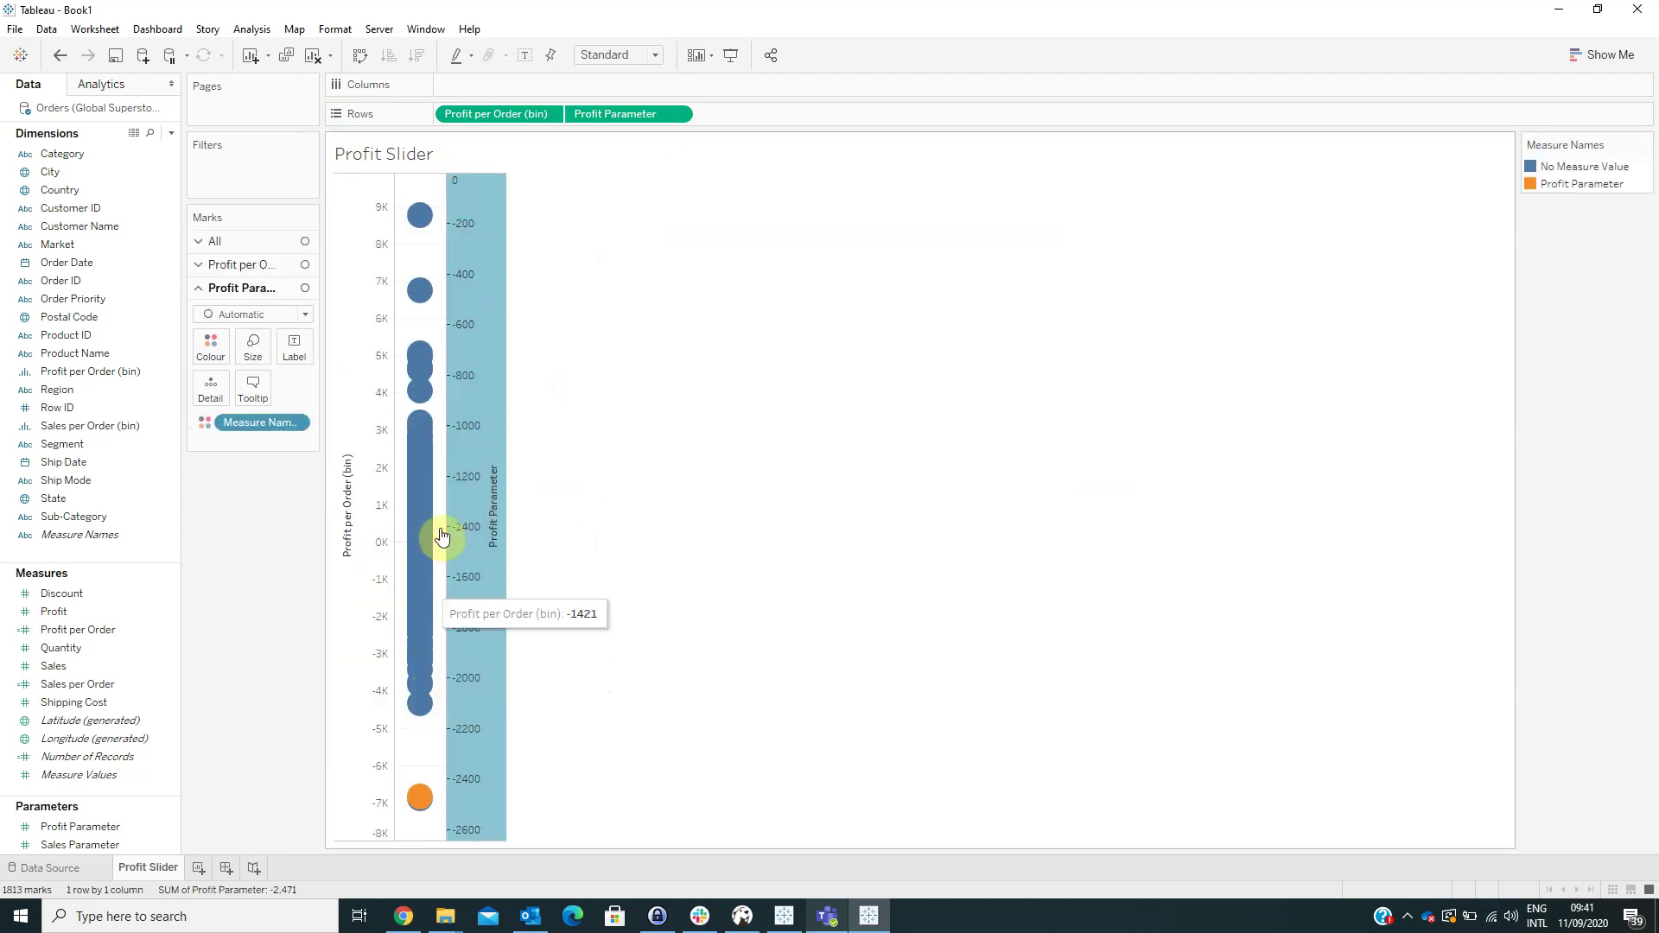
pyautogui.rightClick(478, 364)
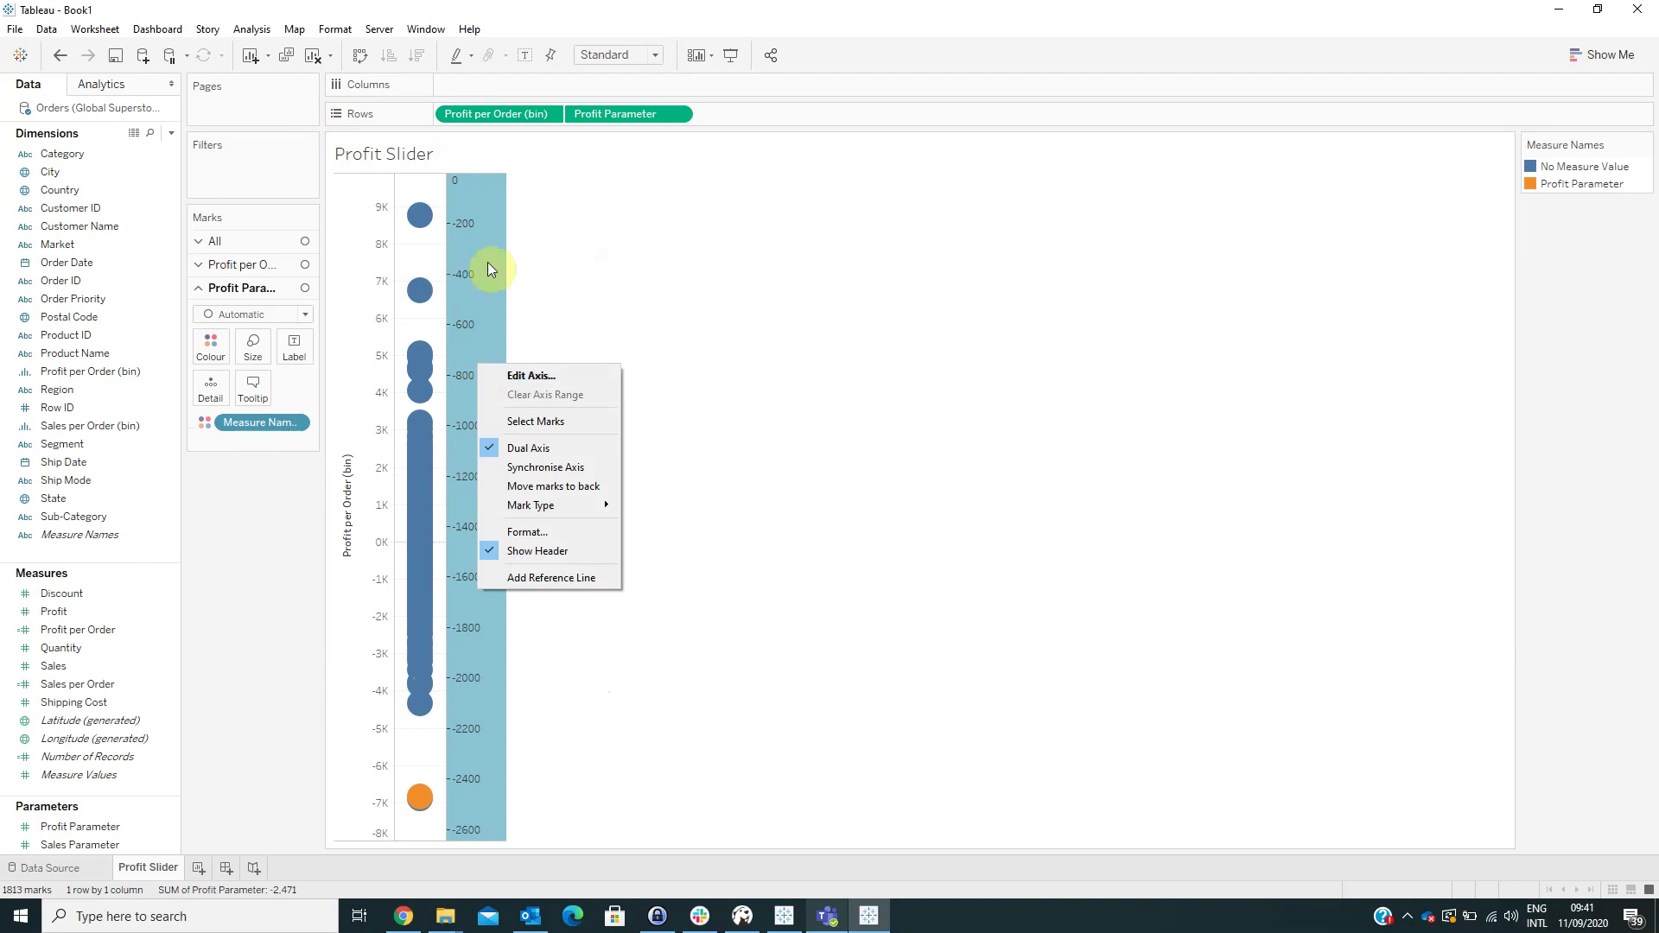
# - Synchronise the axes, draw Profit per Order as a Line and Profit Parameter as a Circle
pyautogui.click(541, 473)
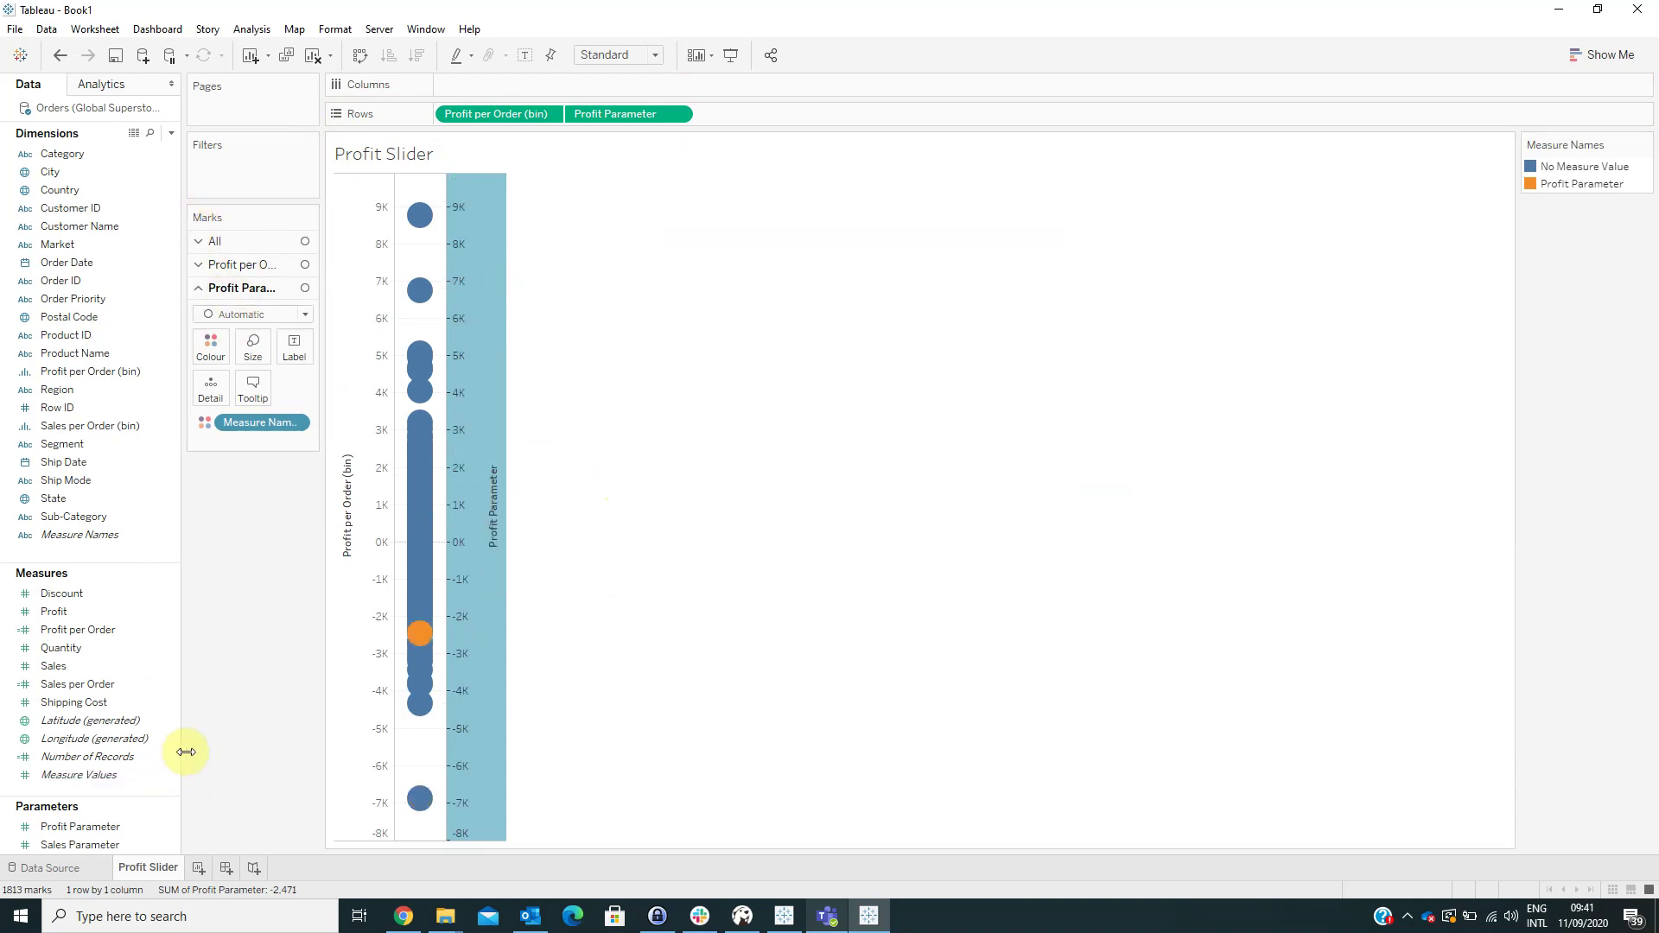
pyautogui.click(267, 263)
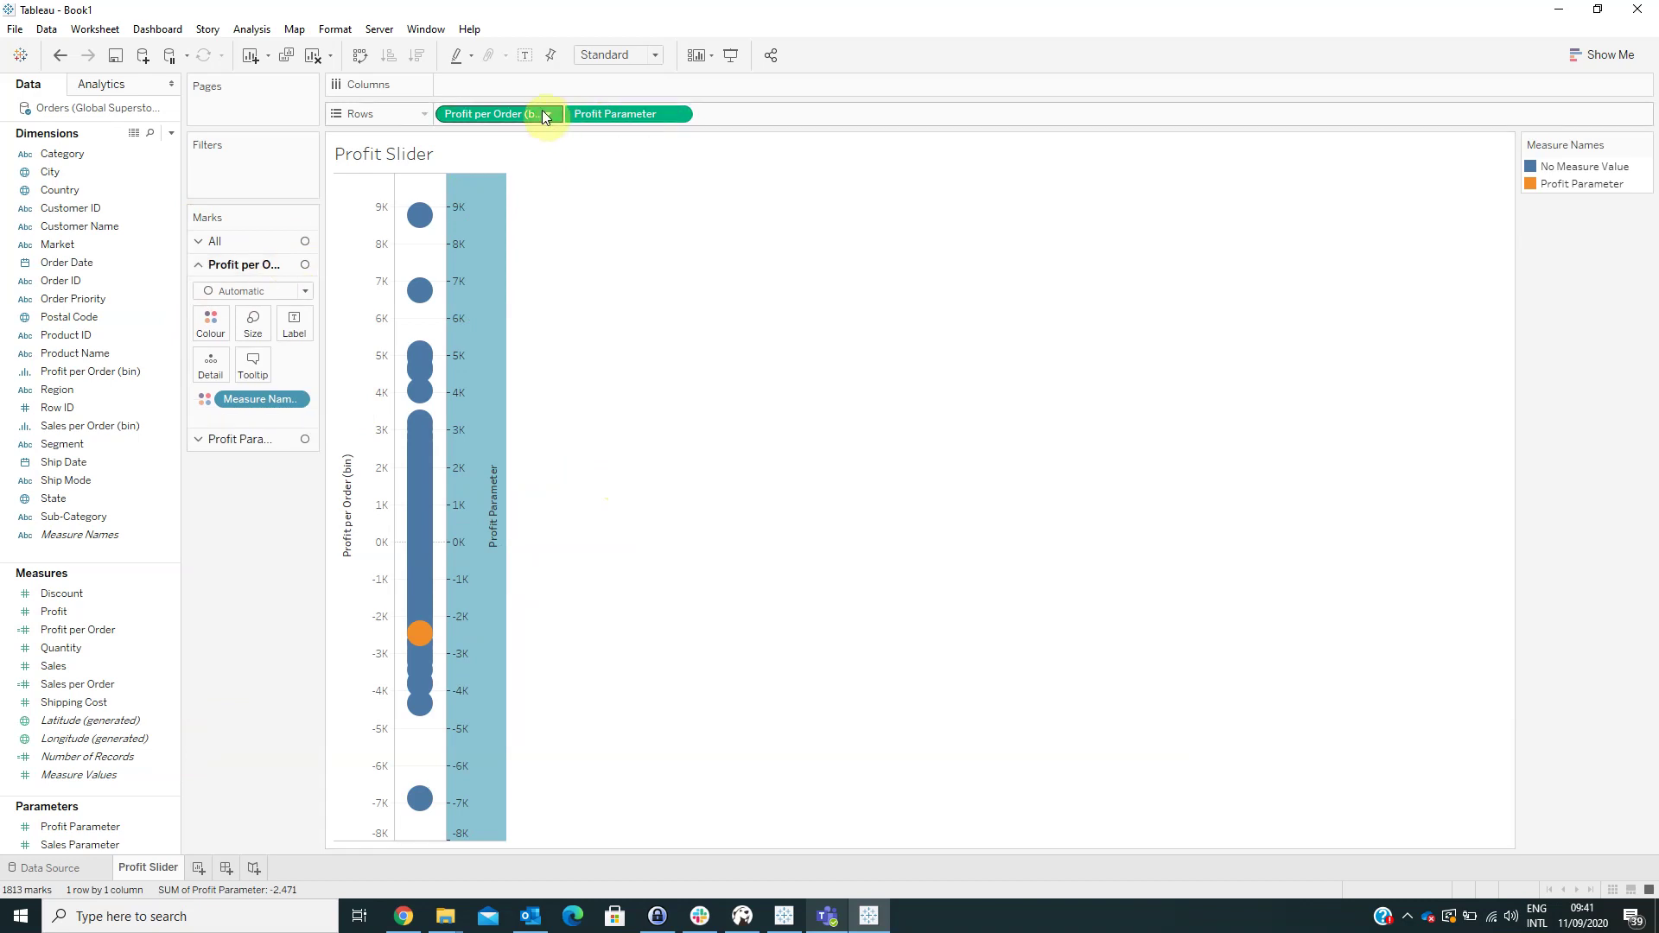
pyautogui.click(236, 292)
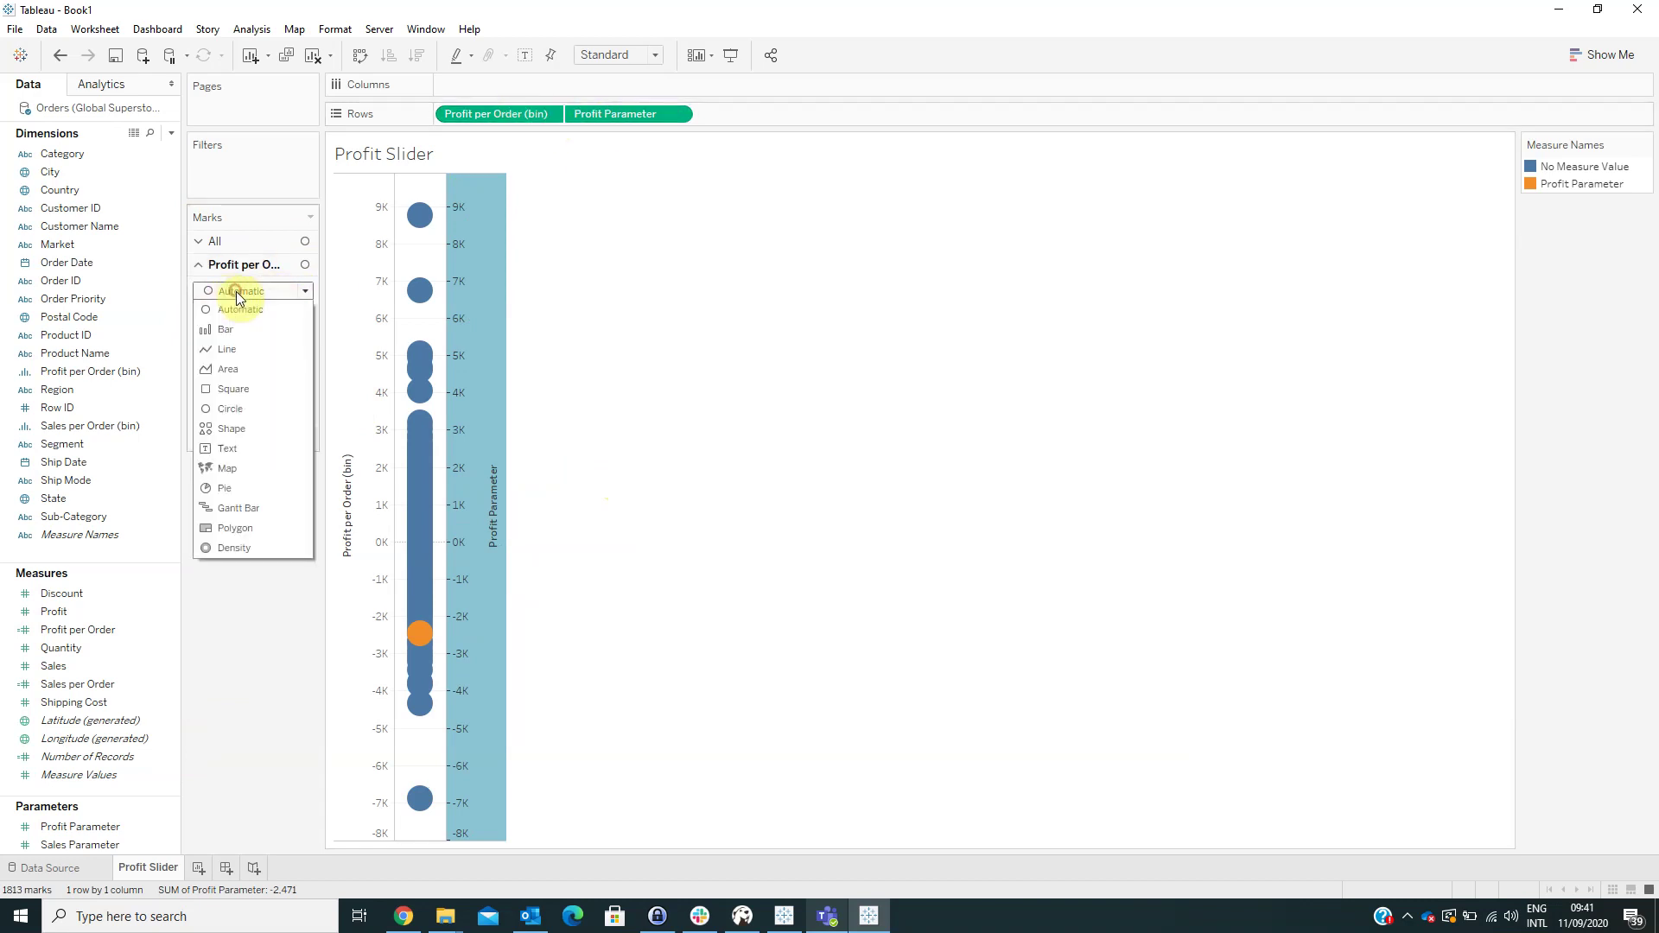
pyautogui.click(230, 343)
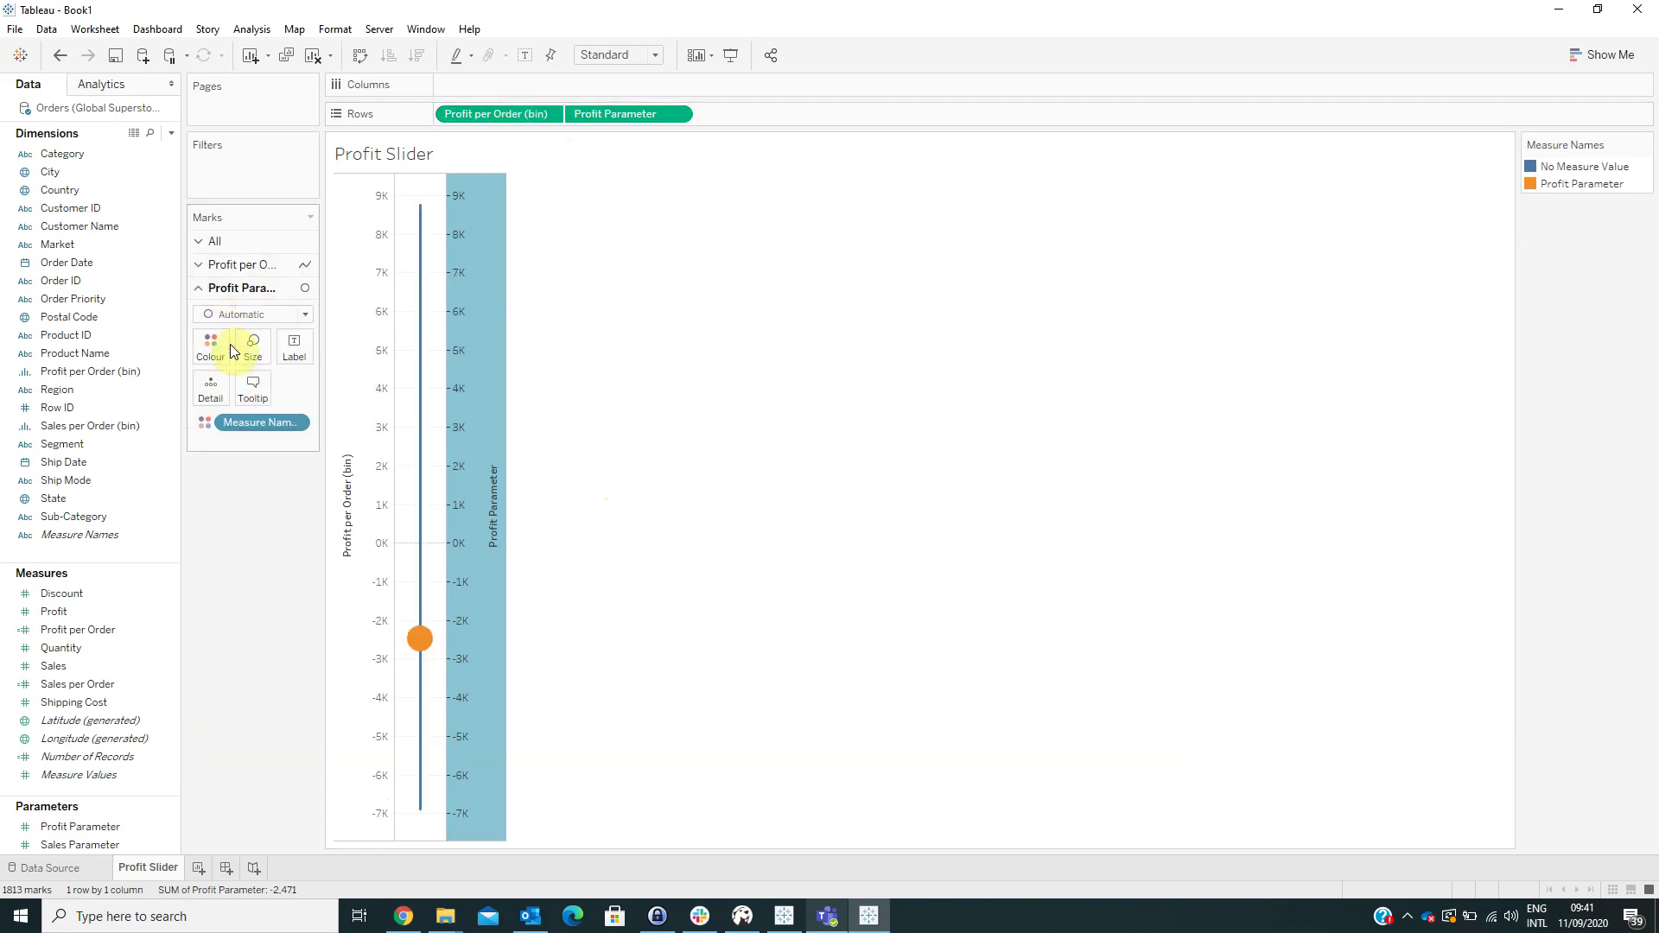
pyautogui.click(227, 438)
pyautogui.click(252, 322)
# - Colour No Measure Value and Profit Parameter black in the Measure Names legend
pyautogui.doubleClick(1583, 167)
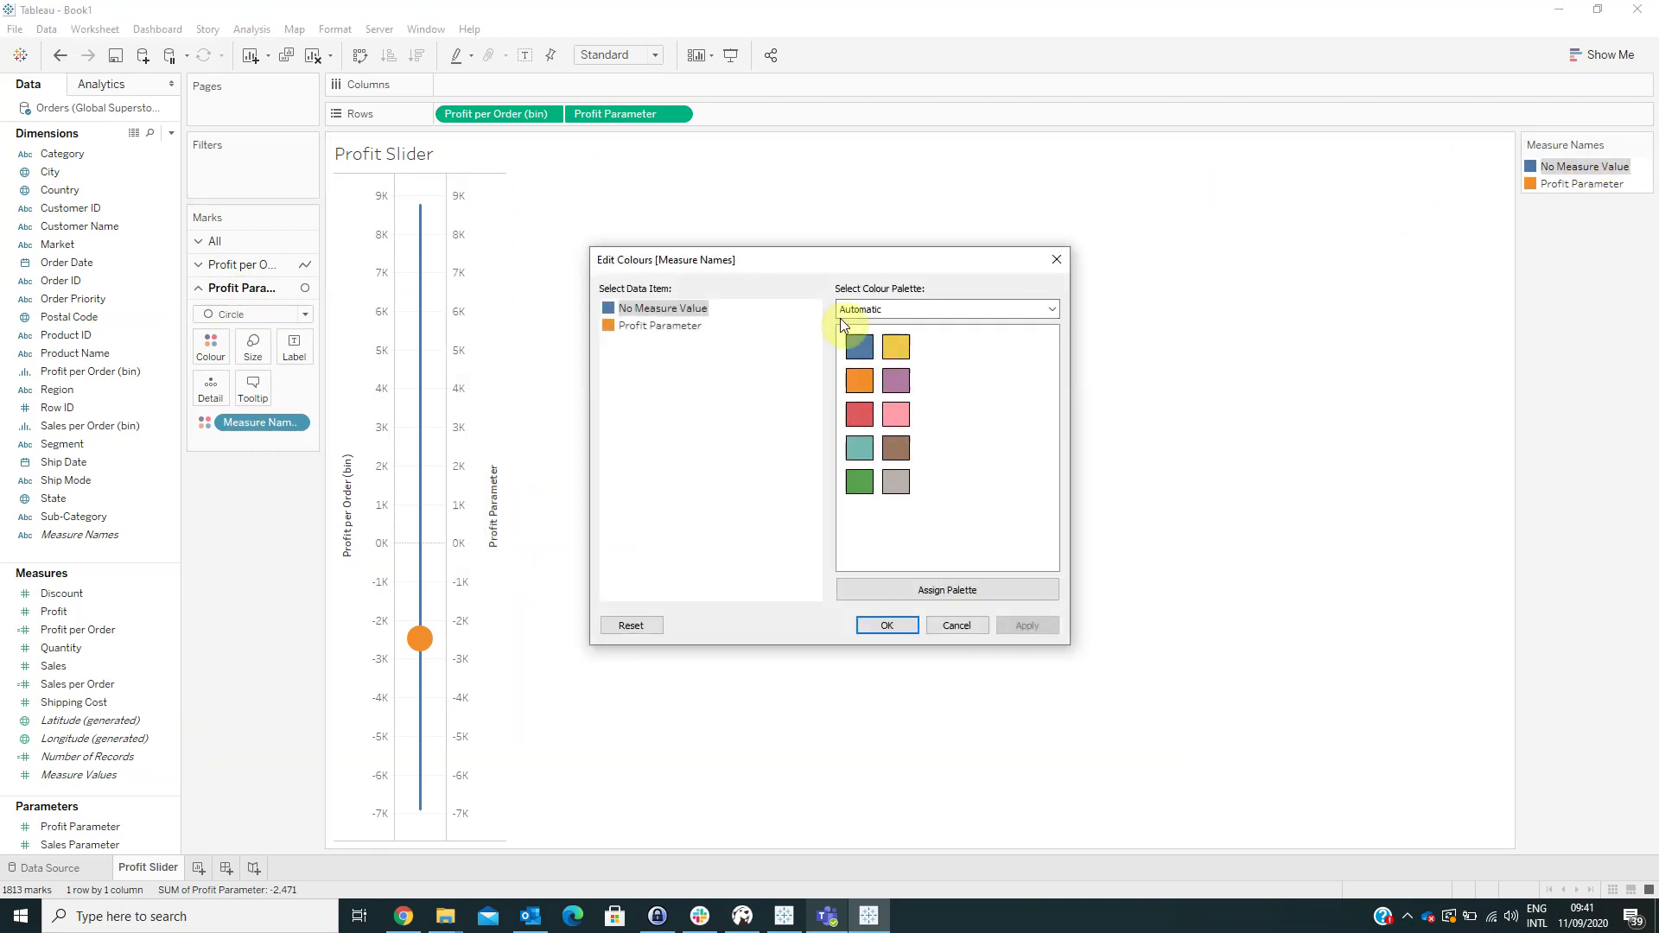
pyautogui.doubleClick(670, 312)
pyautogui.click(617, 326)
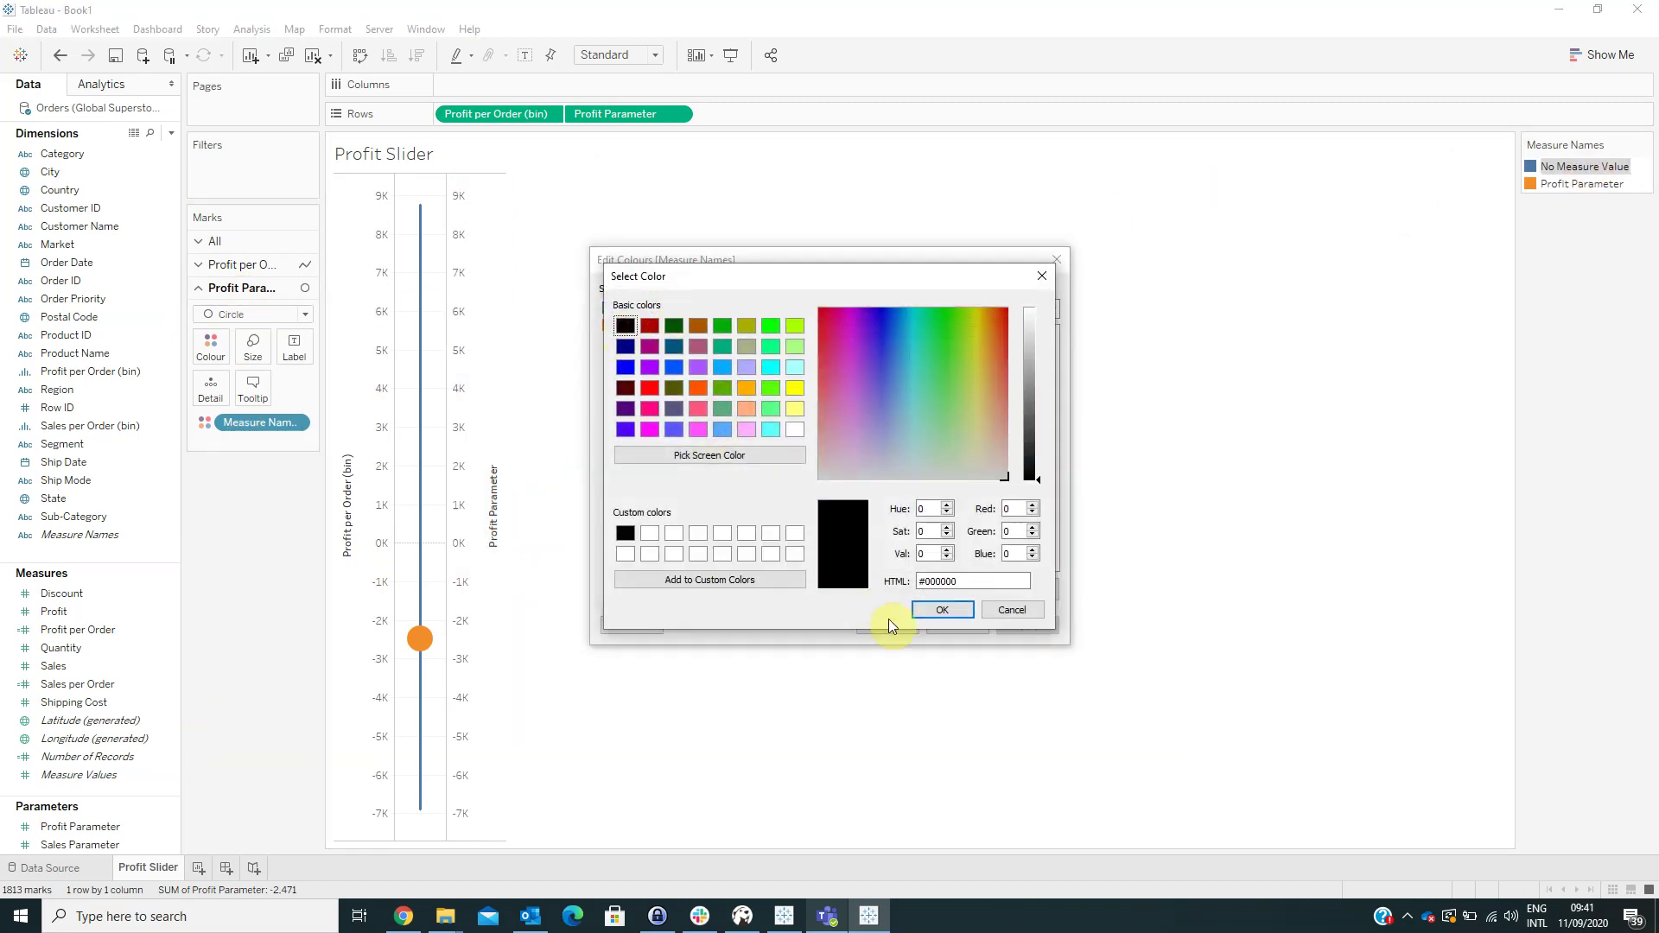
pyautogui.click(935, 611)
pyautogui.doubleClick(618, 328)
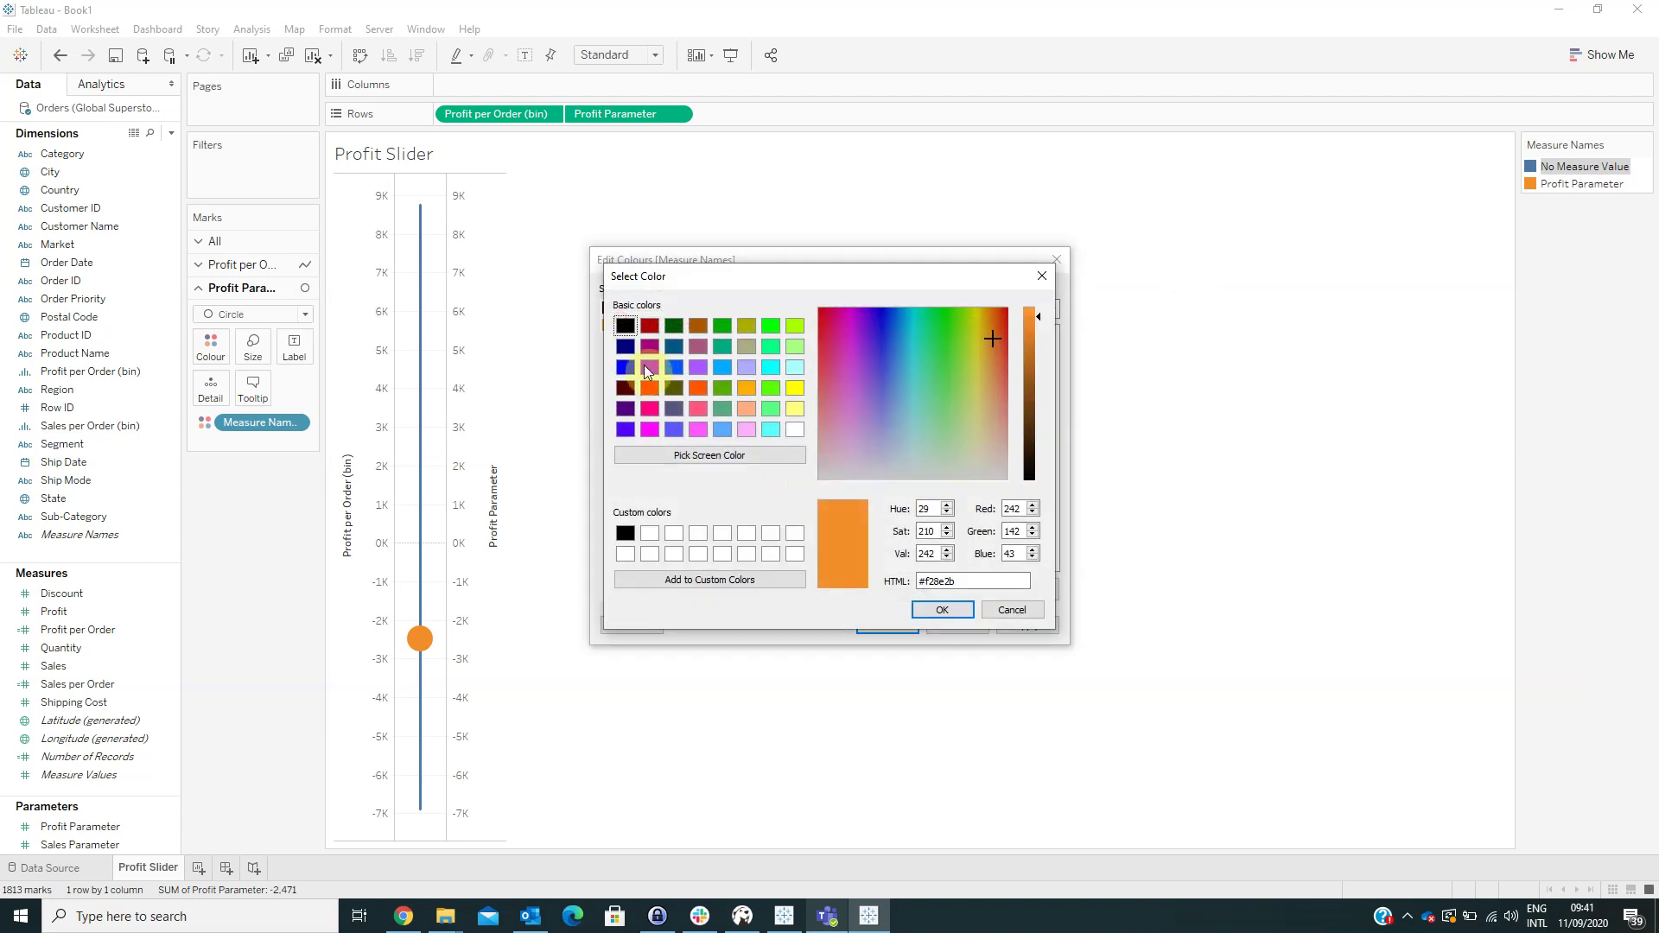
pyautogui.click(625, 326)
pyautogui.click(941, 610)
pyautogui.click(890, 627)
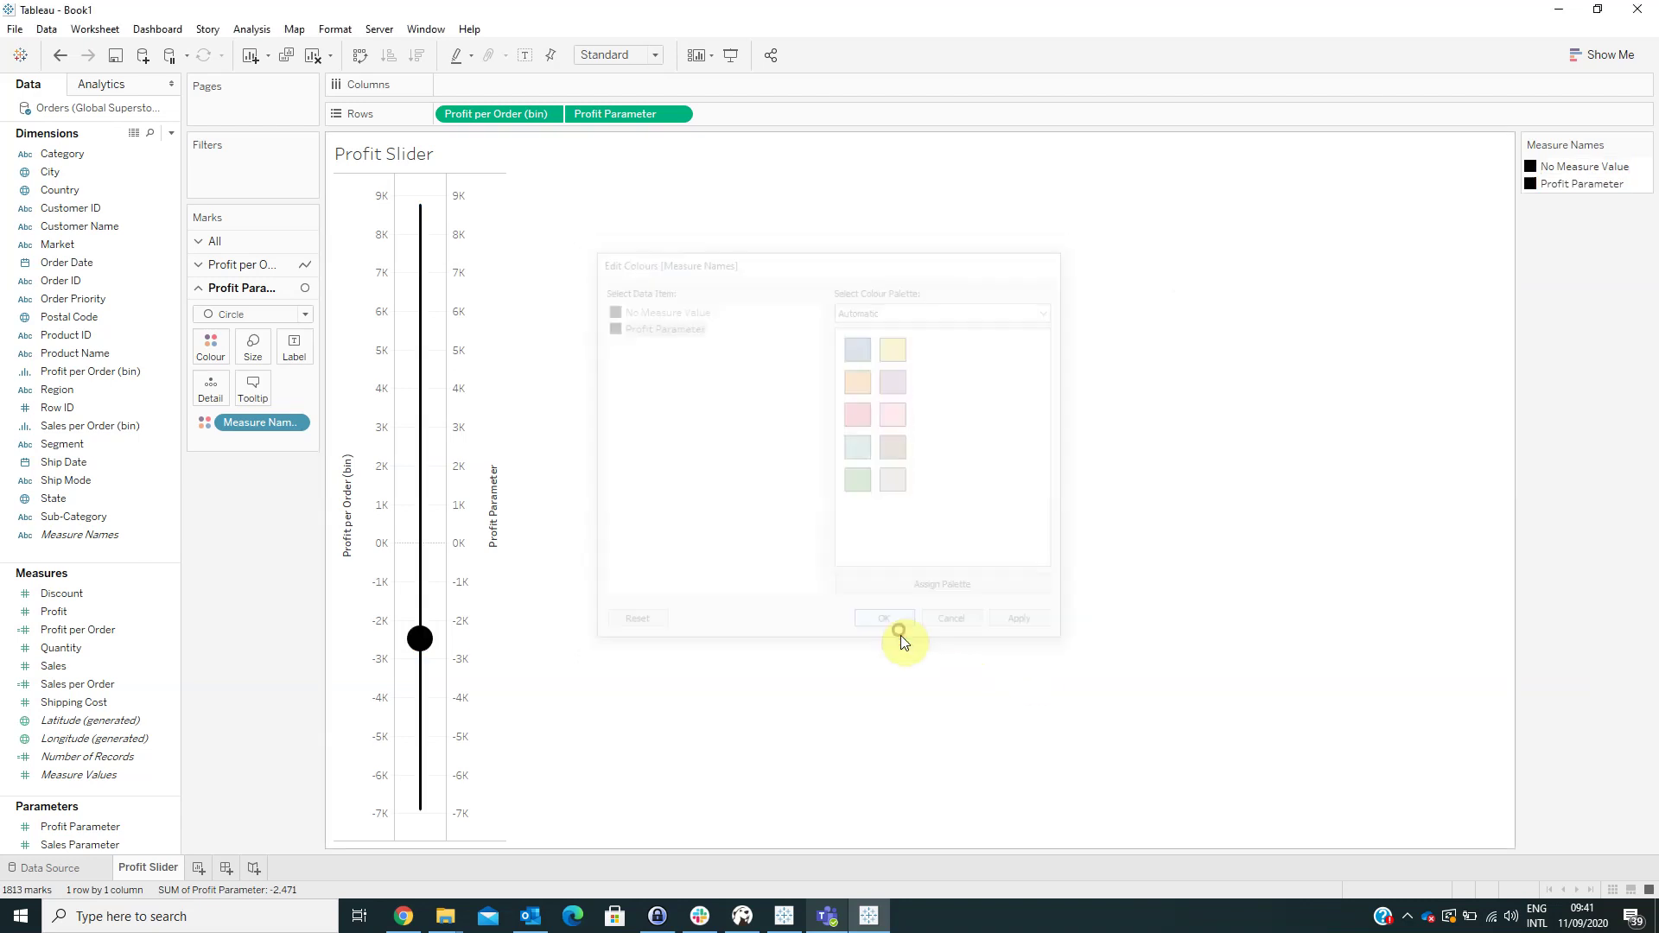
# - Hide the headers on both profit axes and hide the Profit Slider title
pyautogui.rightClick(473, 500)
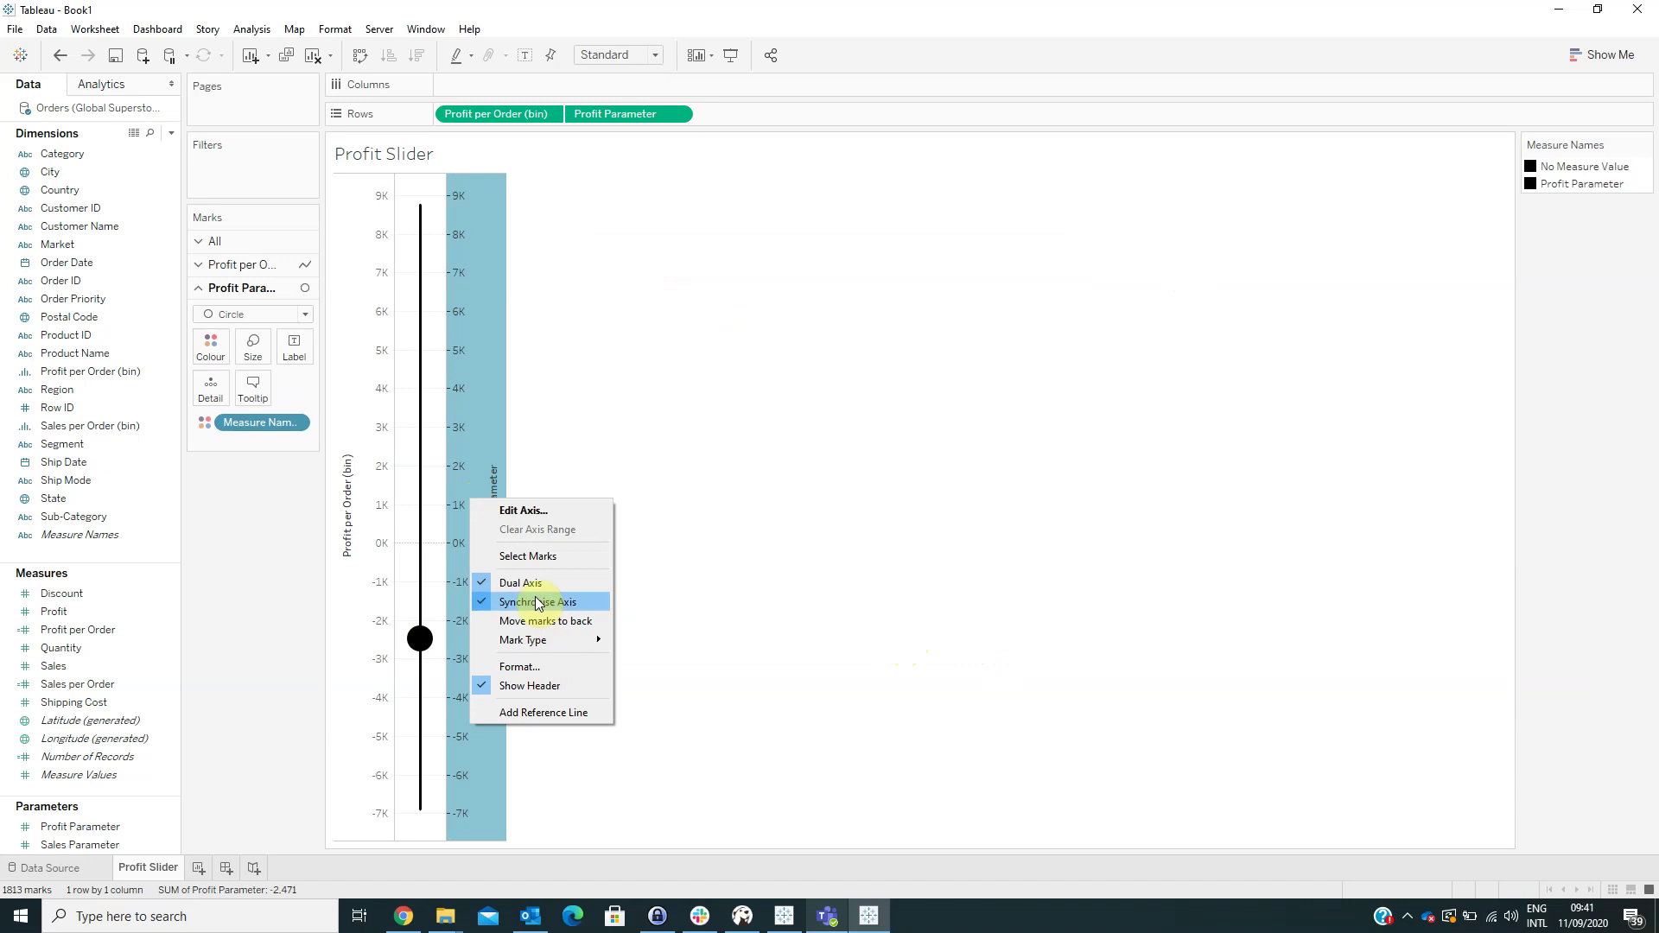
pyautogui.click(532, 685)
pyautogui.rightClick(363, 509)
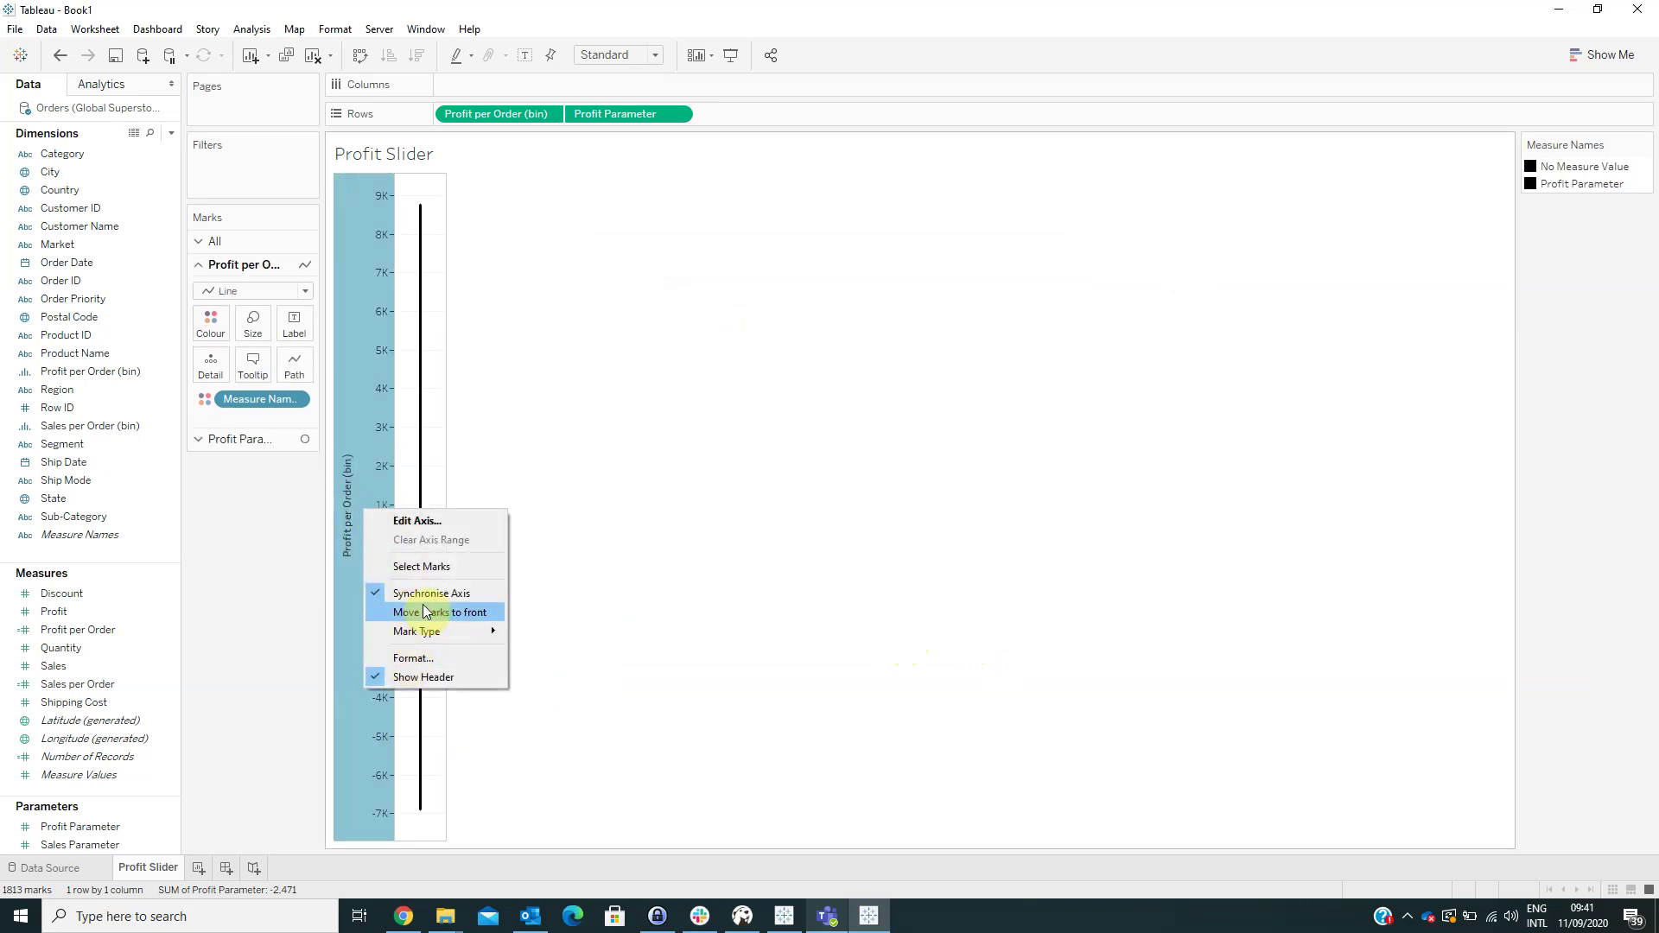
pyautogui.click(428, 677)
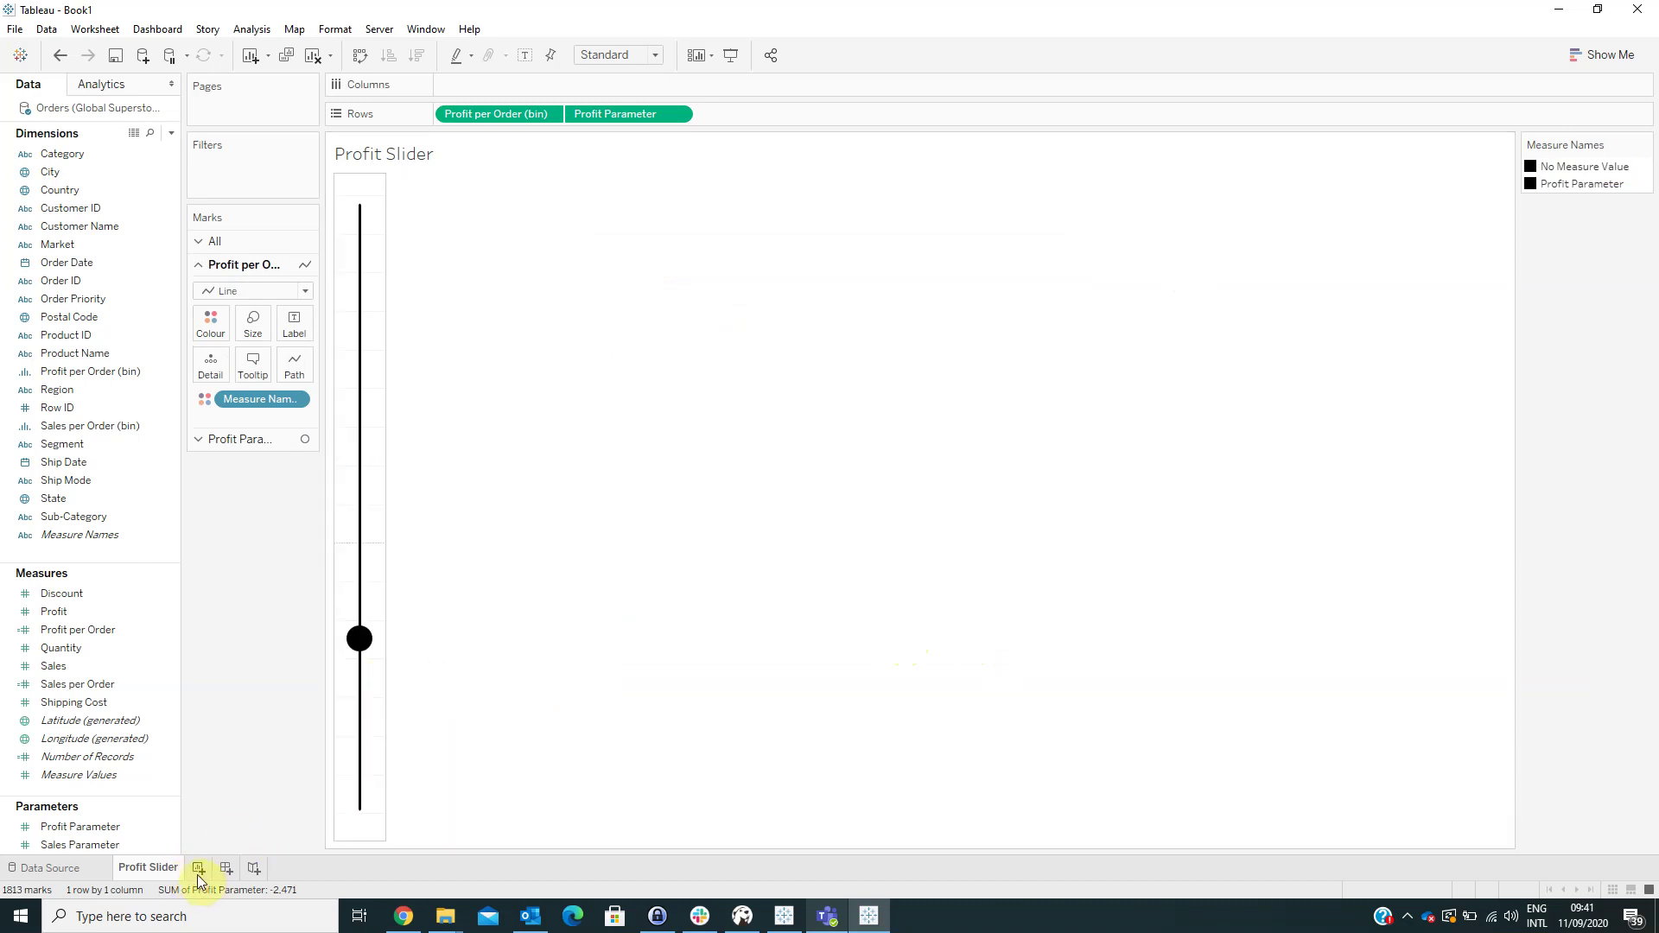
pyautogui.rightClick(393, 165)
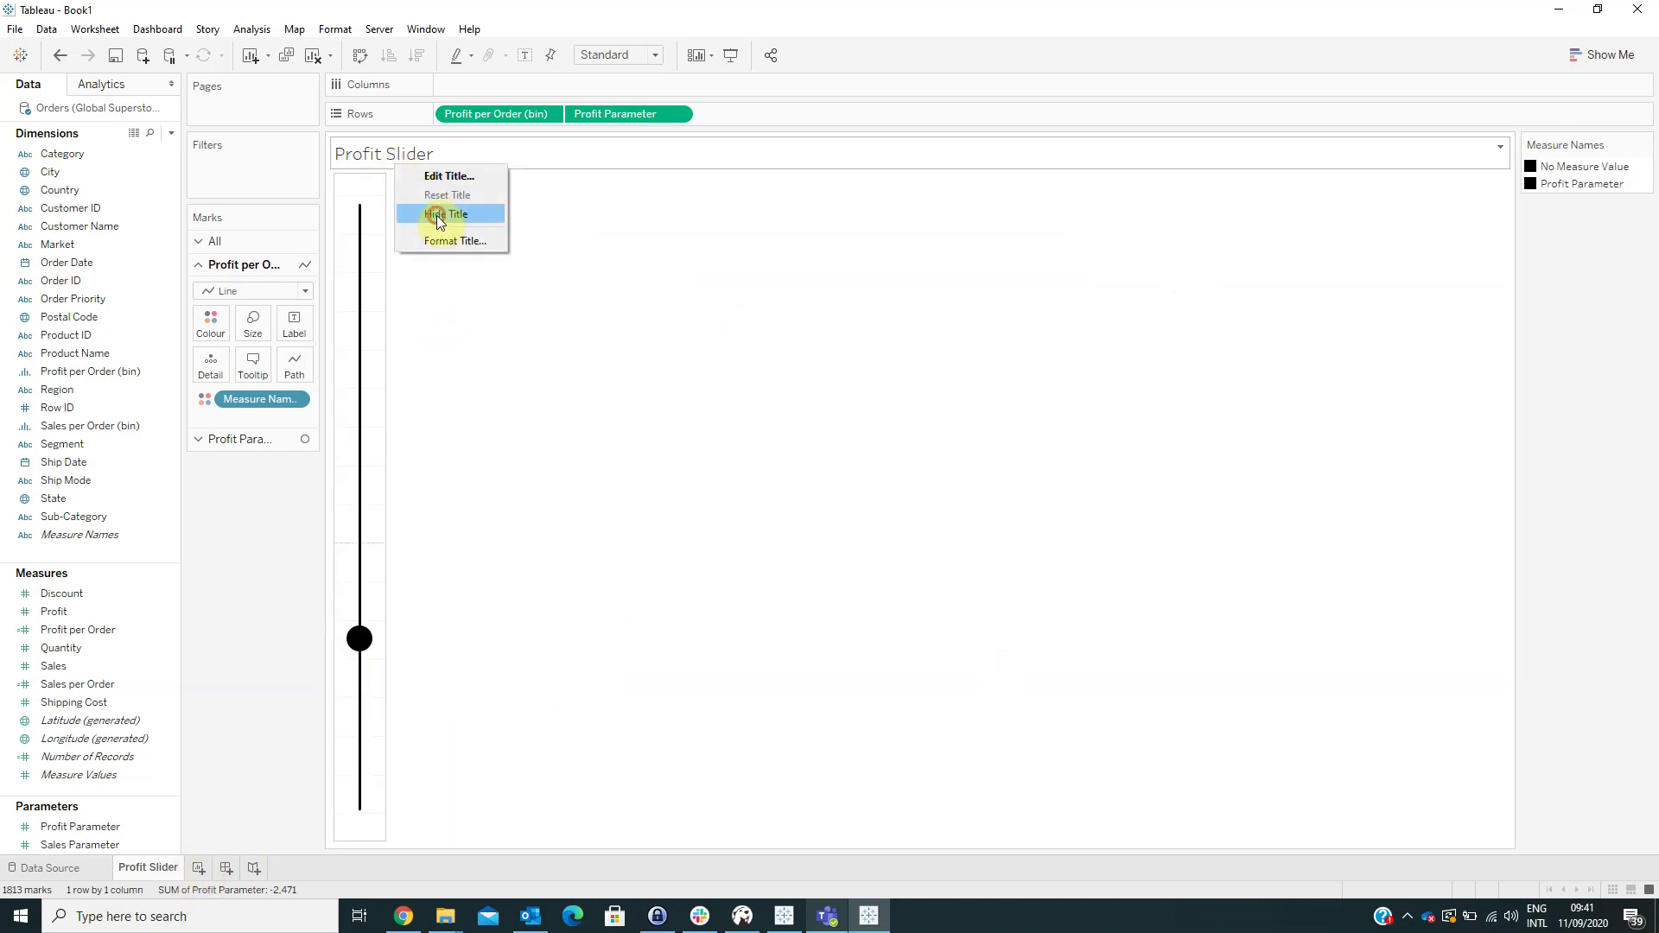
pyautogui.click(437, 215)
# - Add a new worksheet named Sales Slider
pyautogui.click(203, 864)
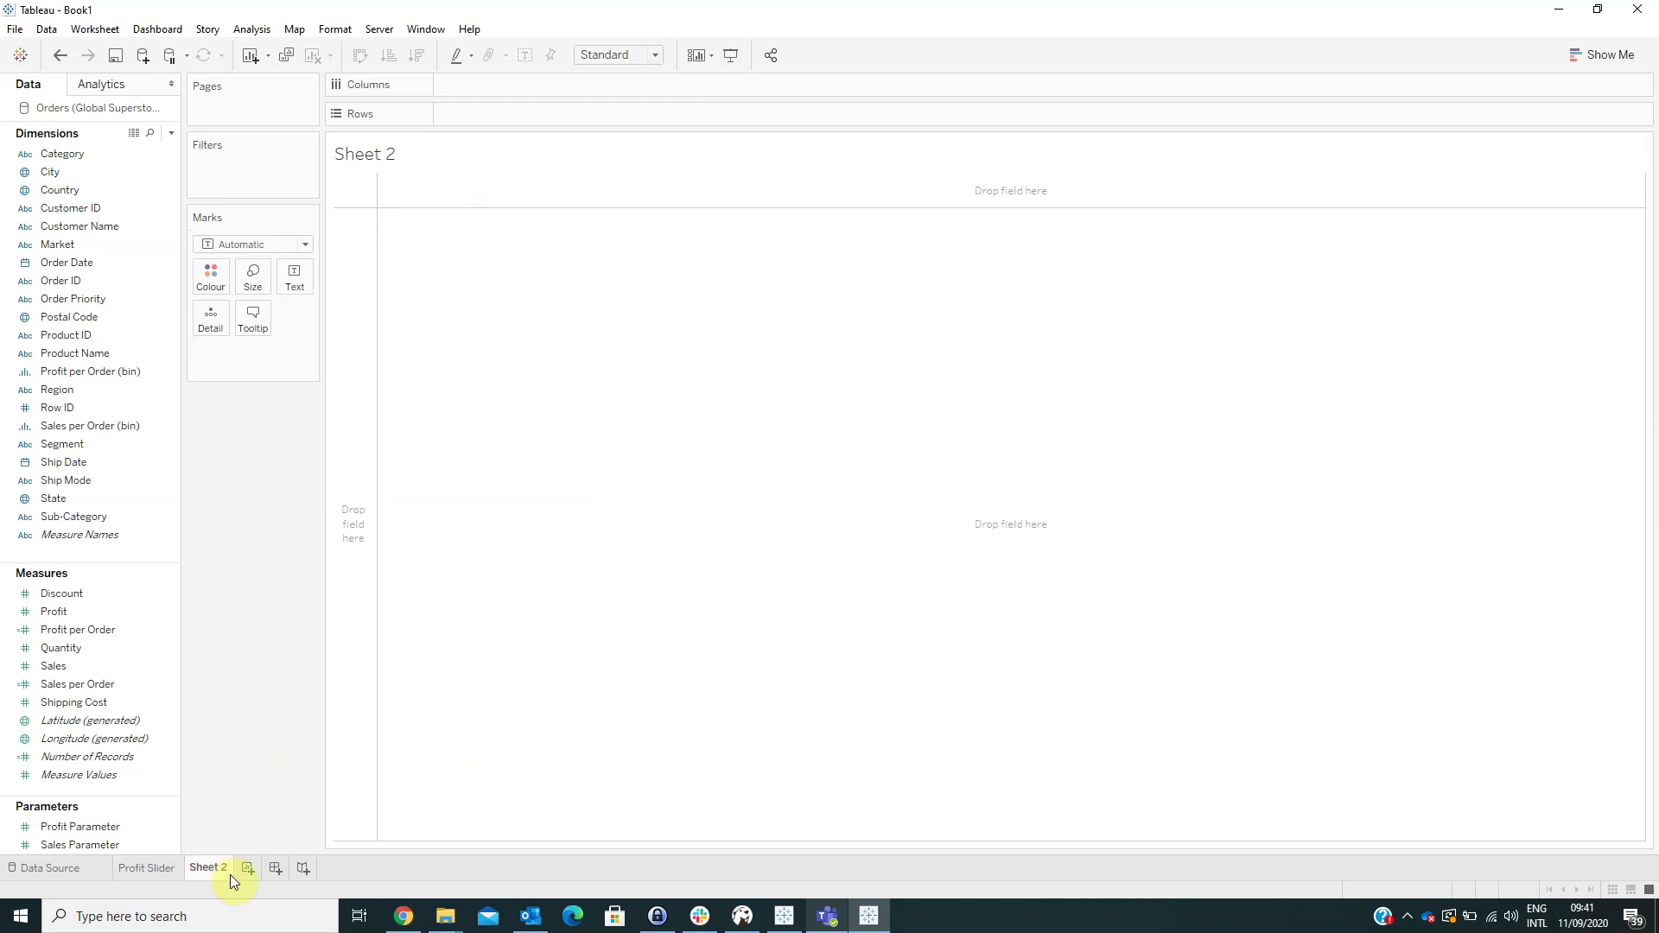
pyautogui.doubleClick(228, 869)
pyautogui.write('Sales Slider')
pyautogui.press('Return')
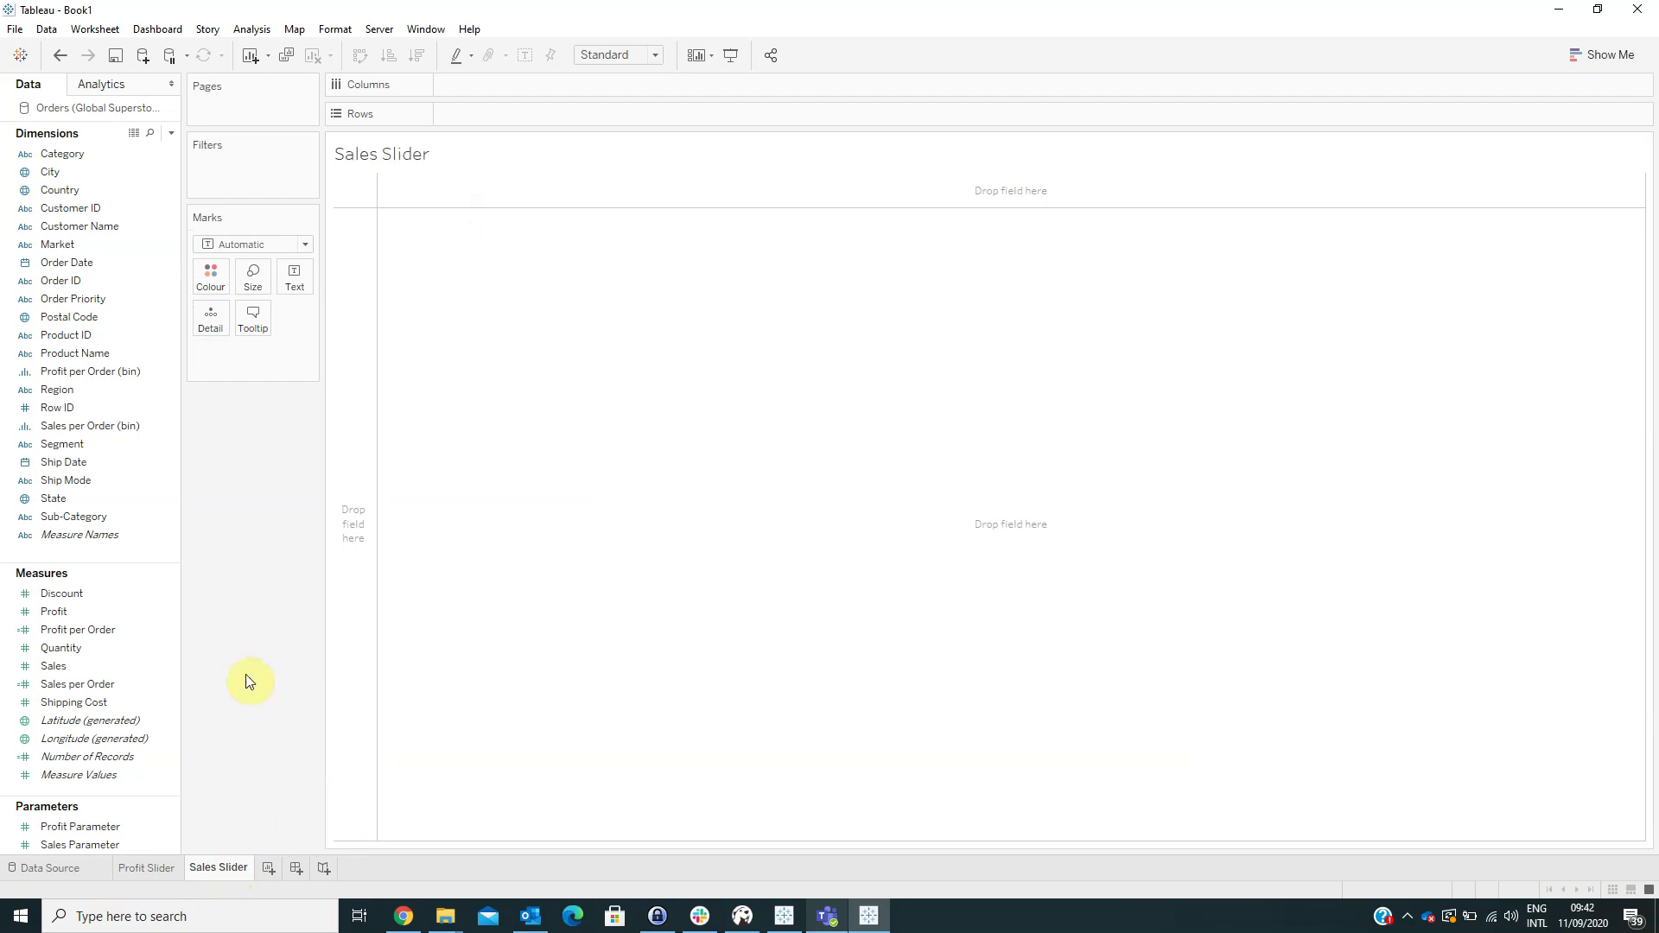
# - Put Sales per Order (bin) and Sales Parameter on Columns as a continuous, synchronised dual axis
pyautogui.moveTo(102, 438); pyautogui.dragTo(506, 84)
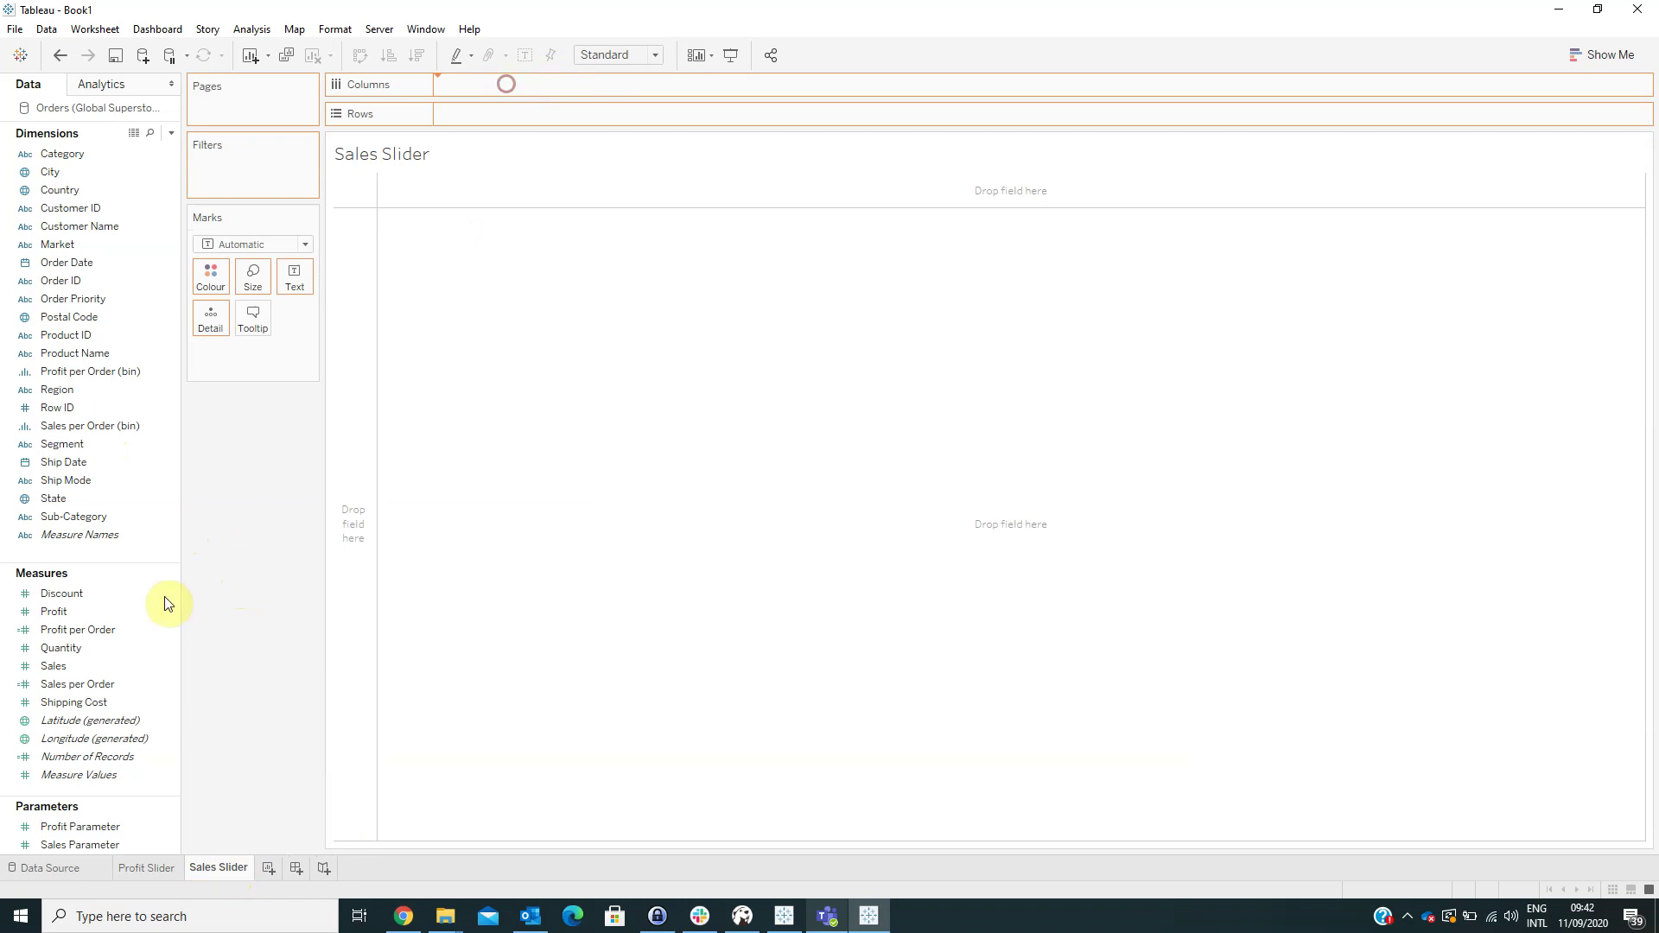
pyautogui.moveTo(82, 845); pyautogui.dragTo(641, 90)
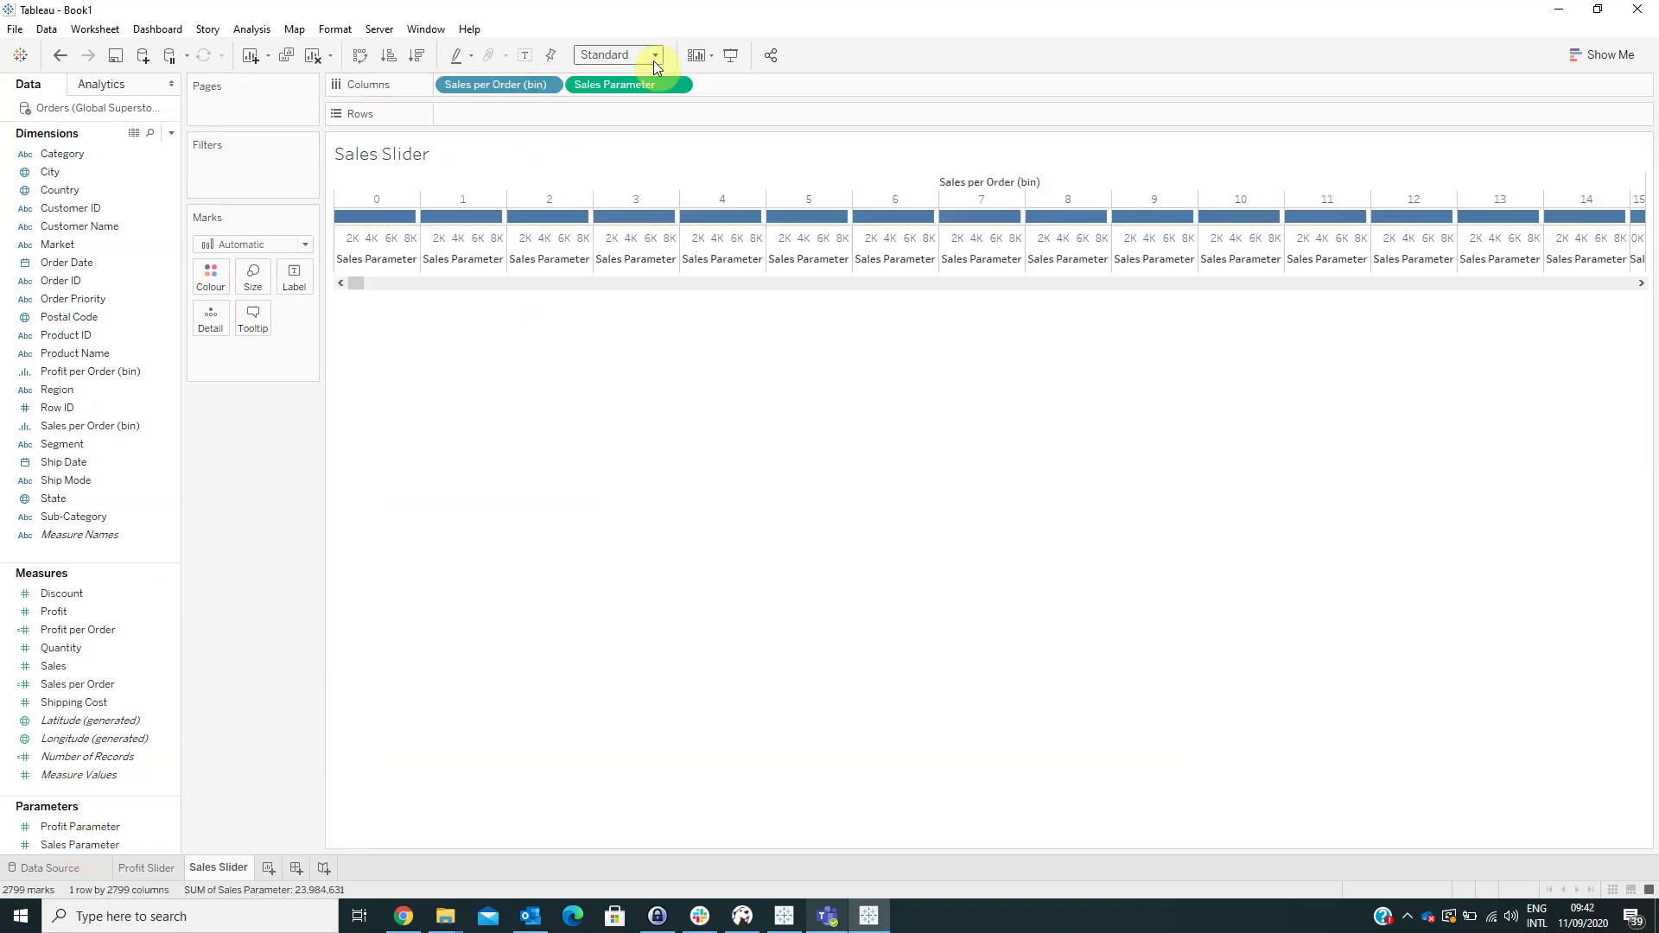
pyautogui.rightClick(511, 84)
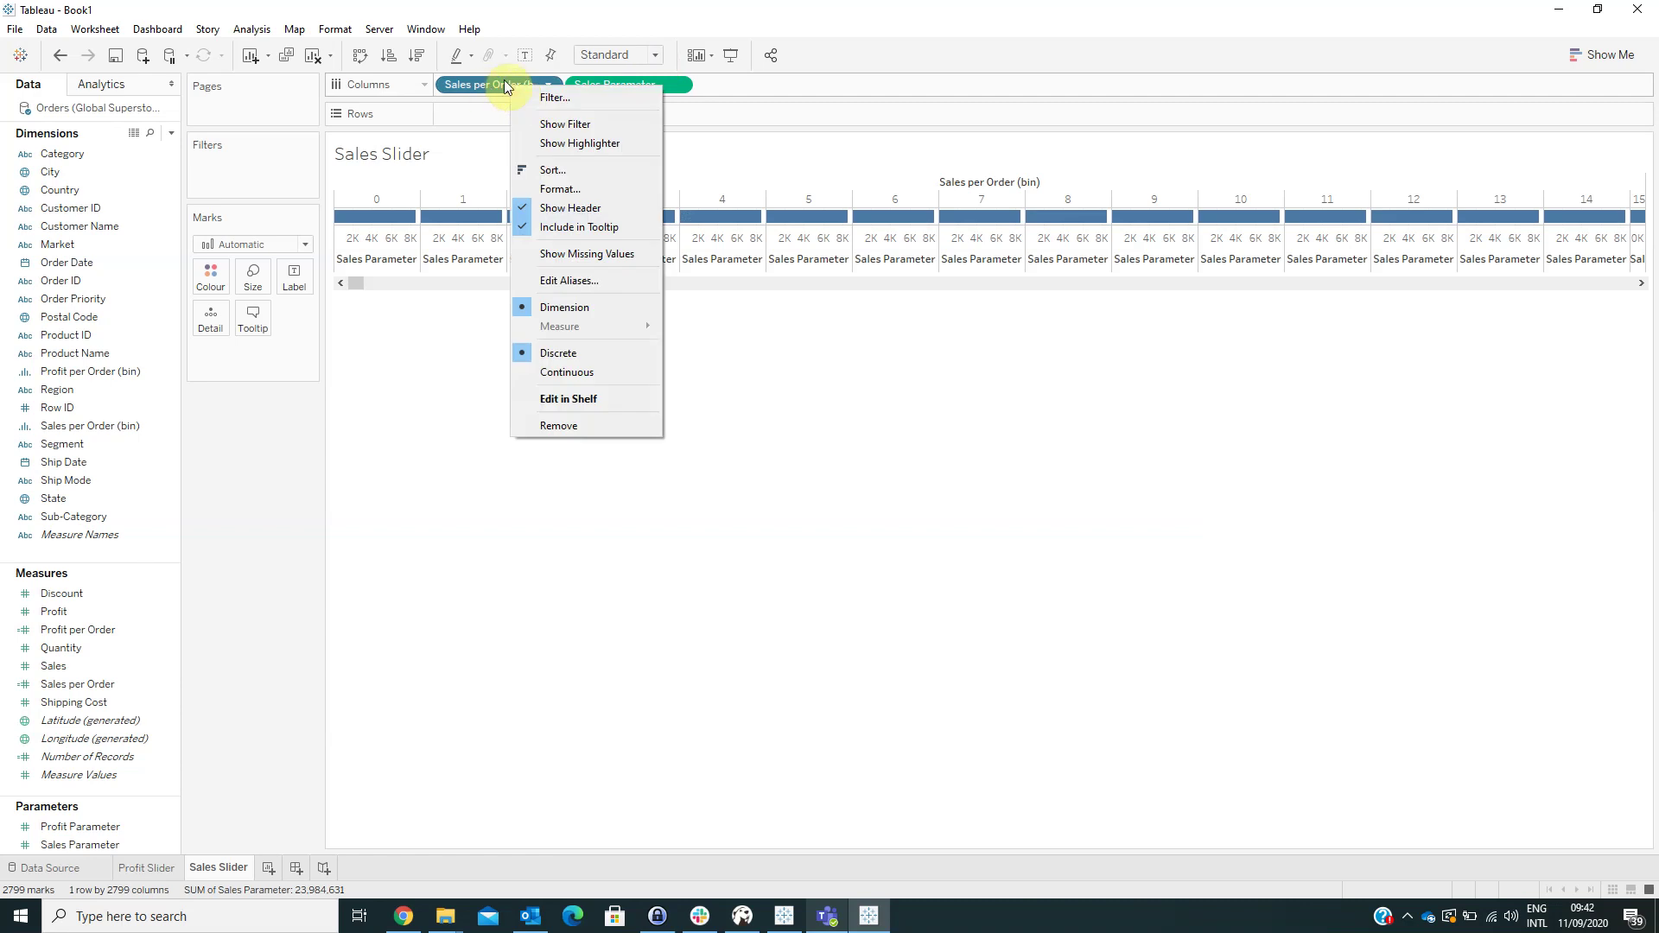
pyautogui.click(593, 373)
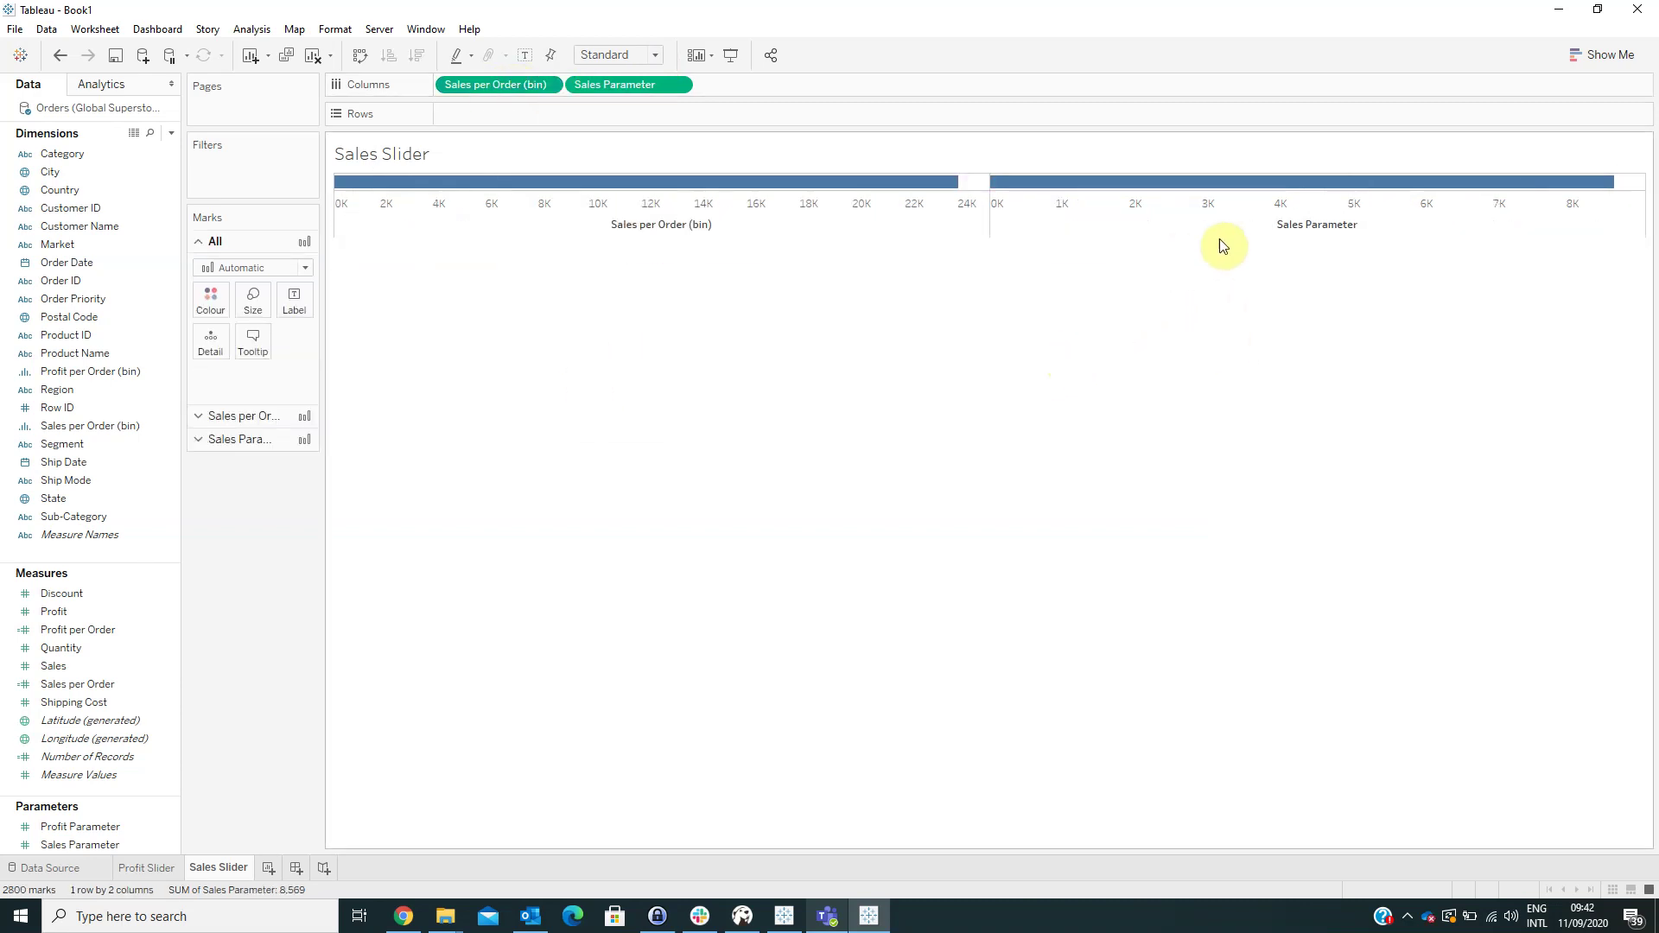
pyautogui.rightClick(1225, 229)
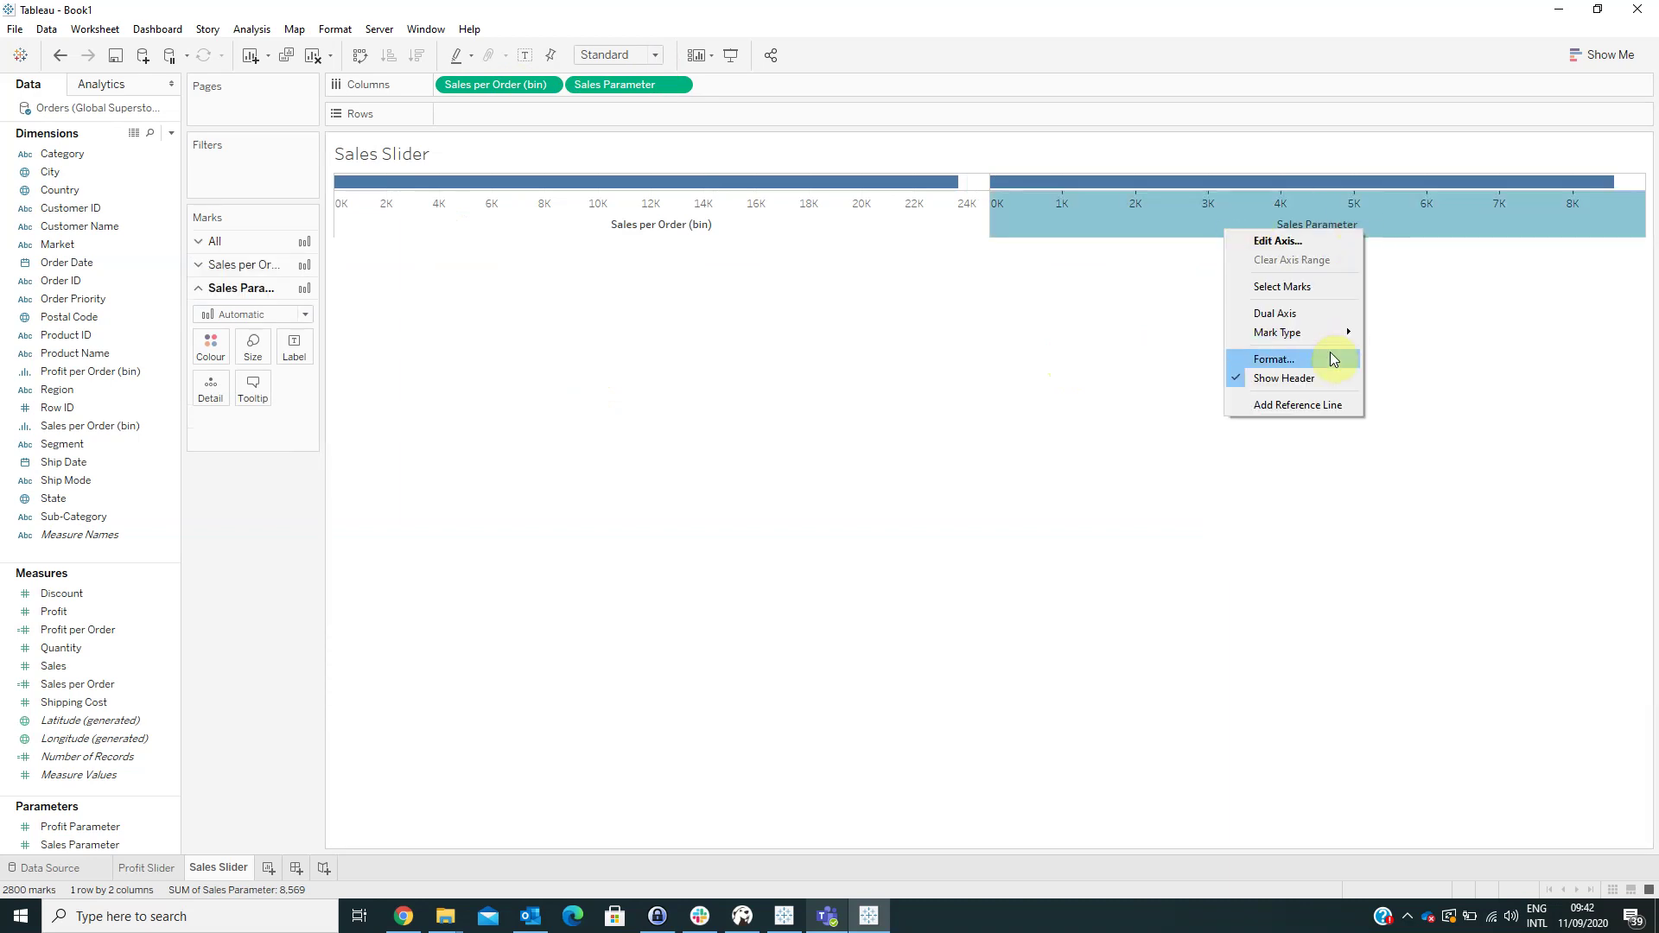
pyautogui.click(1298, 314)
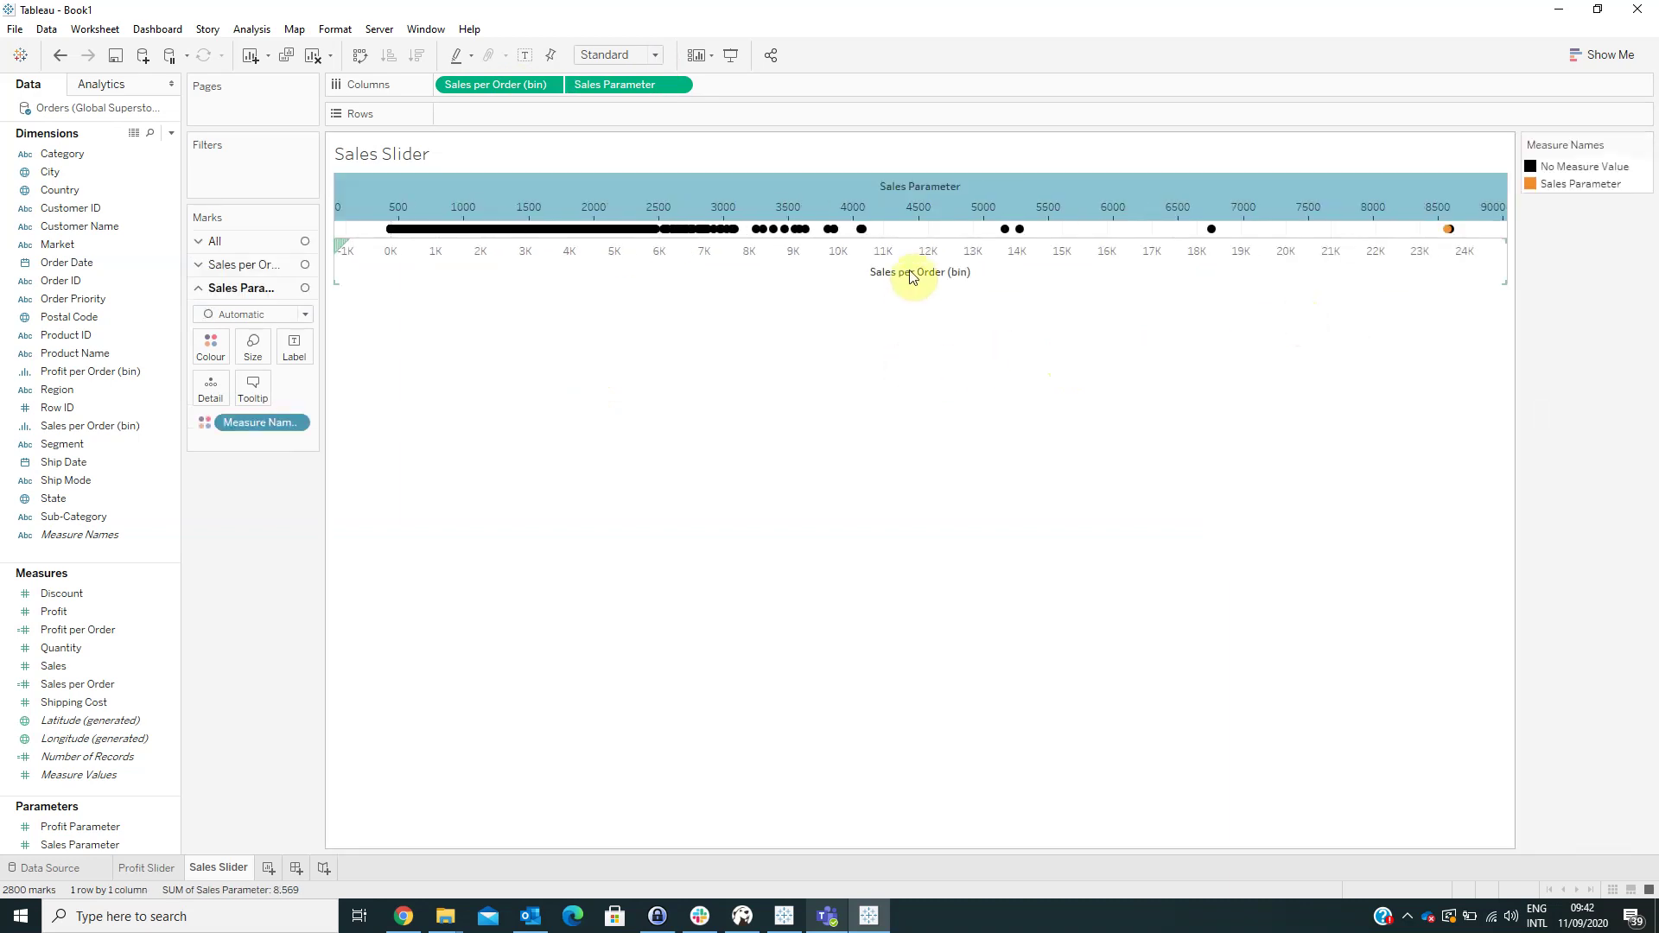
pyautogui.rightClick(914, 197)
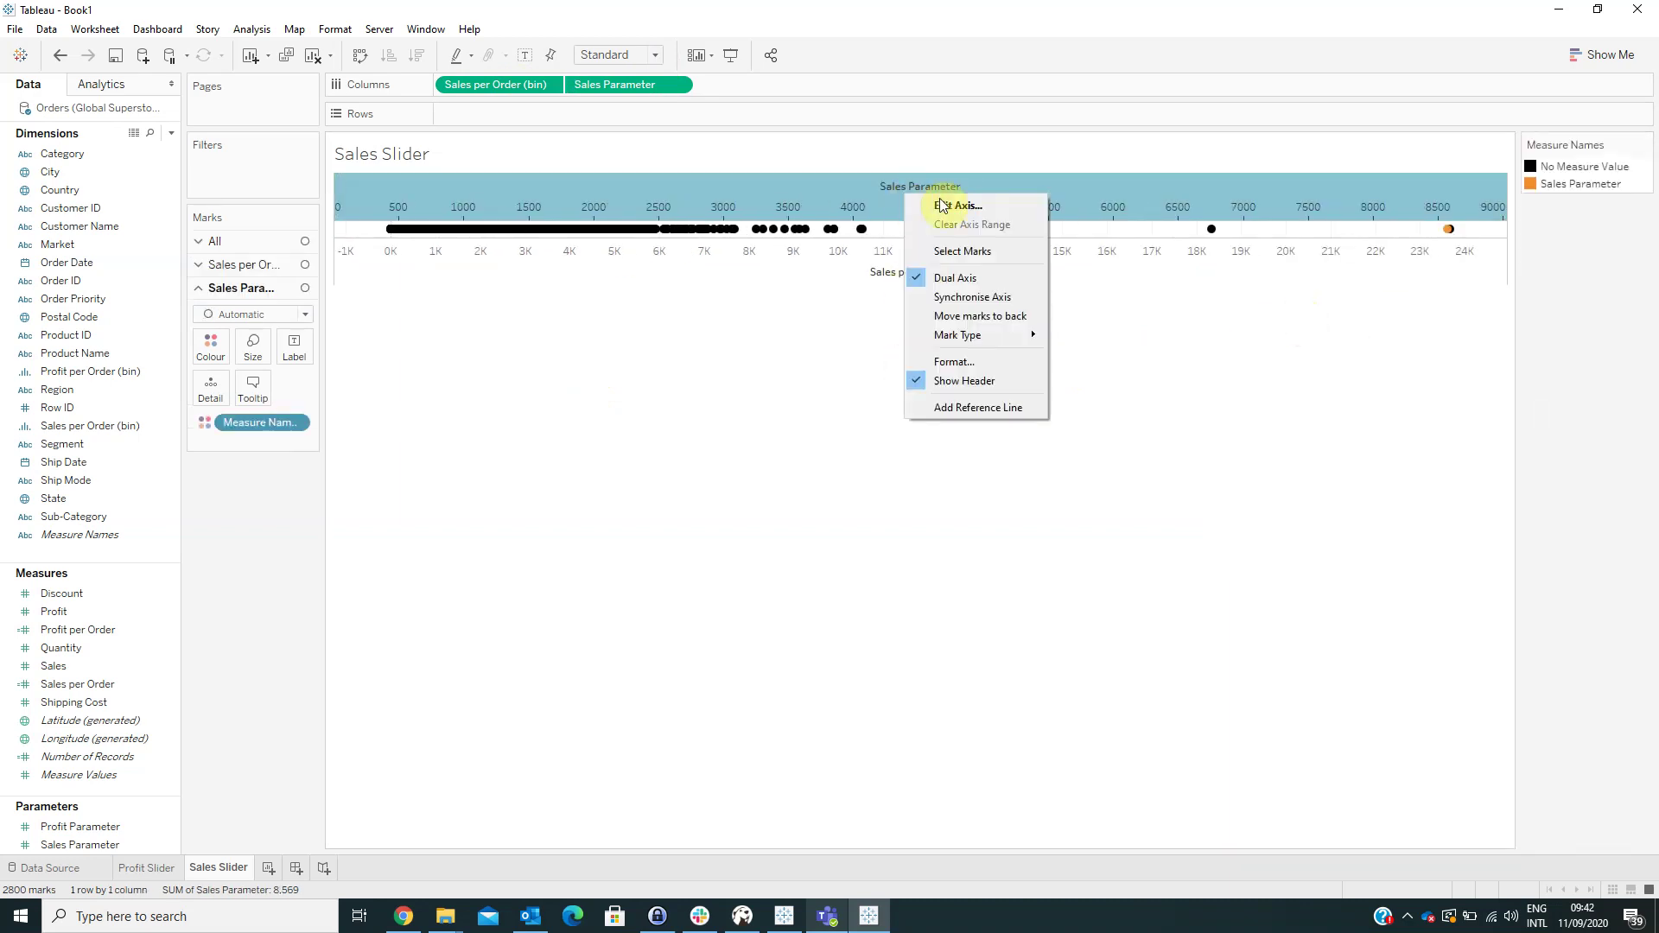
pyautogui.click(974, 298)
pyautogui.click(614, 426)
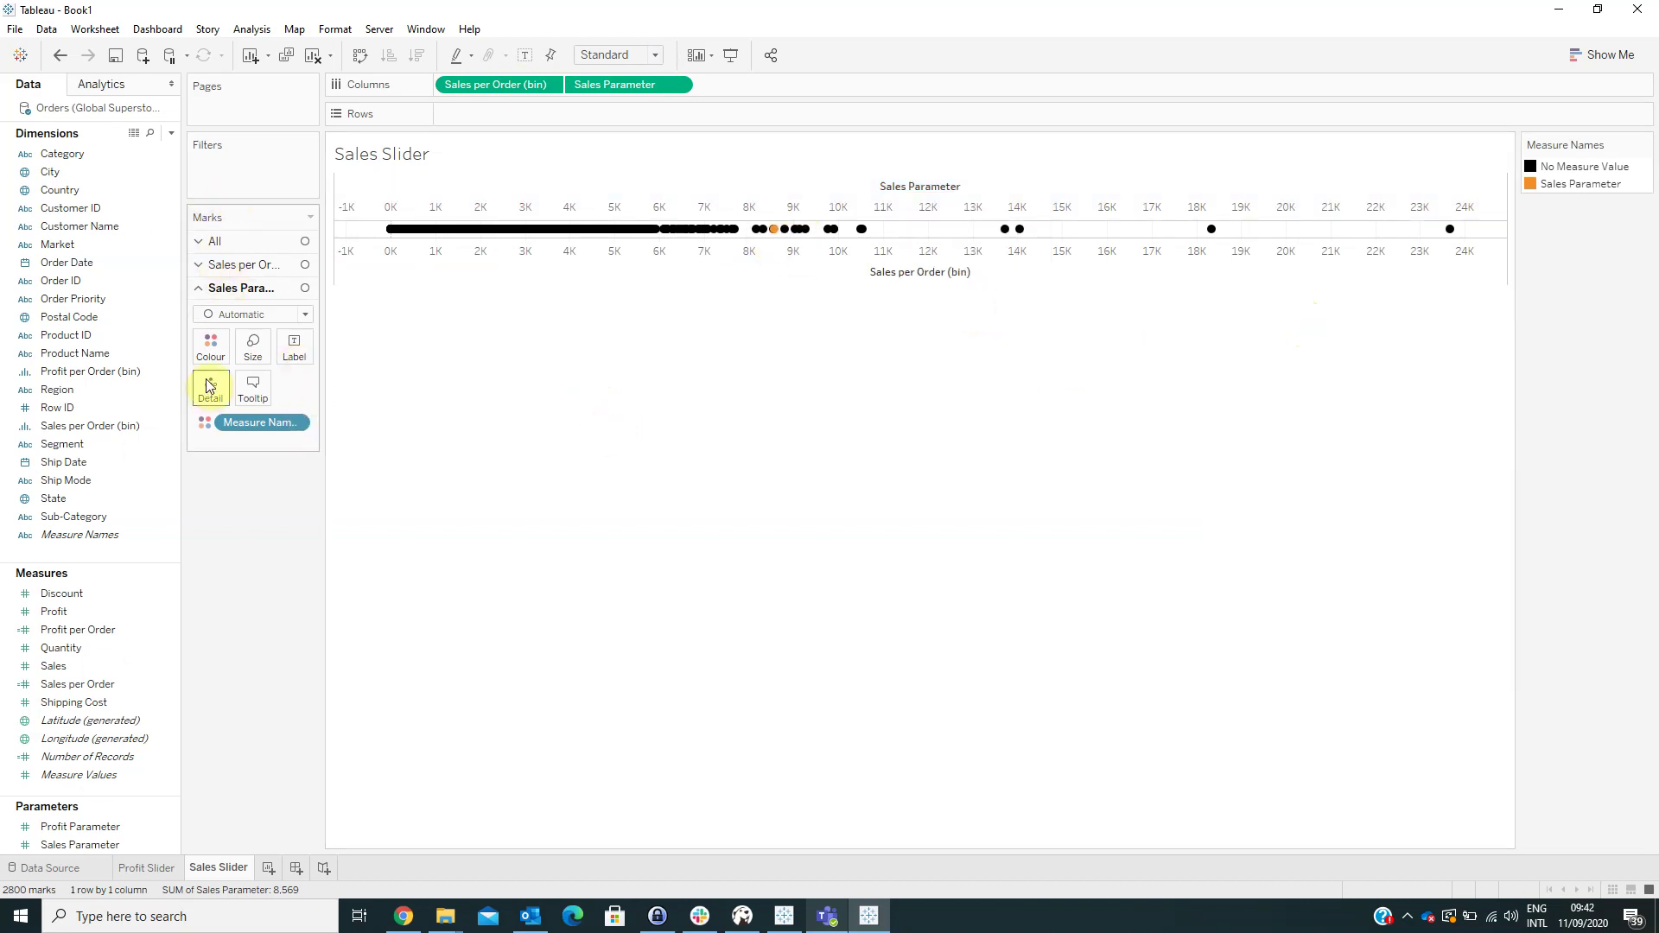
# - Draw Sales per Order as a Line and Sales Parameter as an enlarged Circle
pyautogui.click(241, 265)
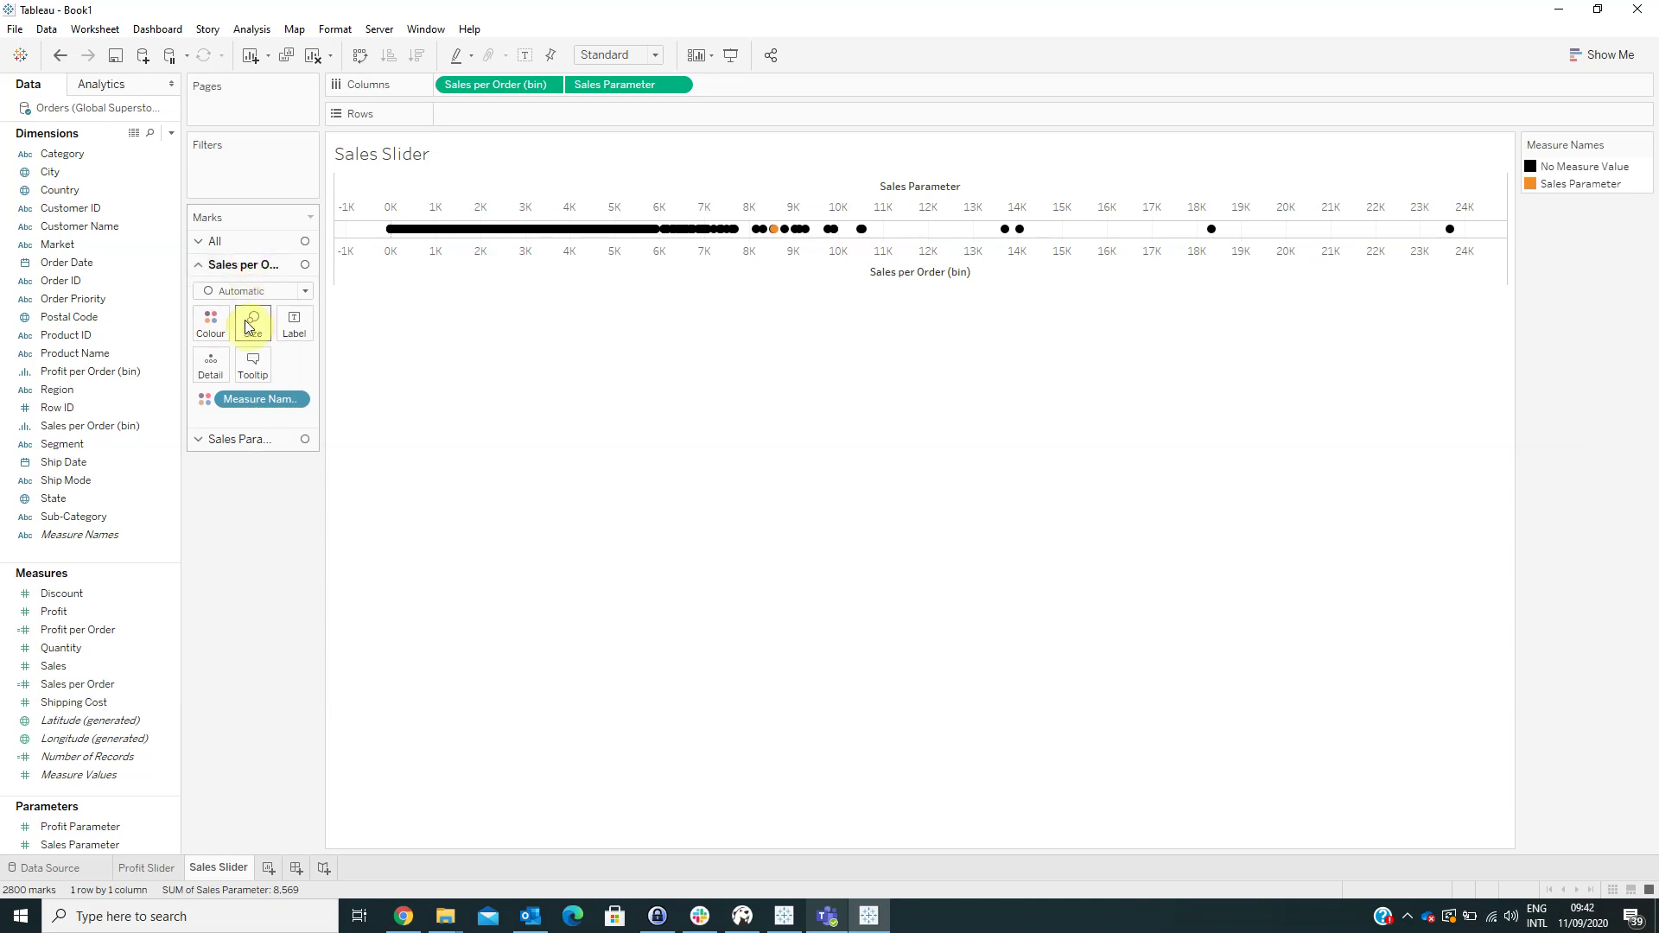
pyautogui.click(241, 292)
pyautogui.click(248, 344)
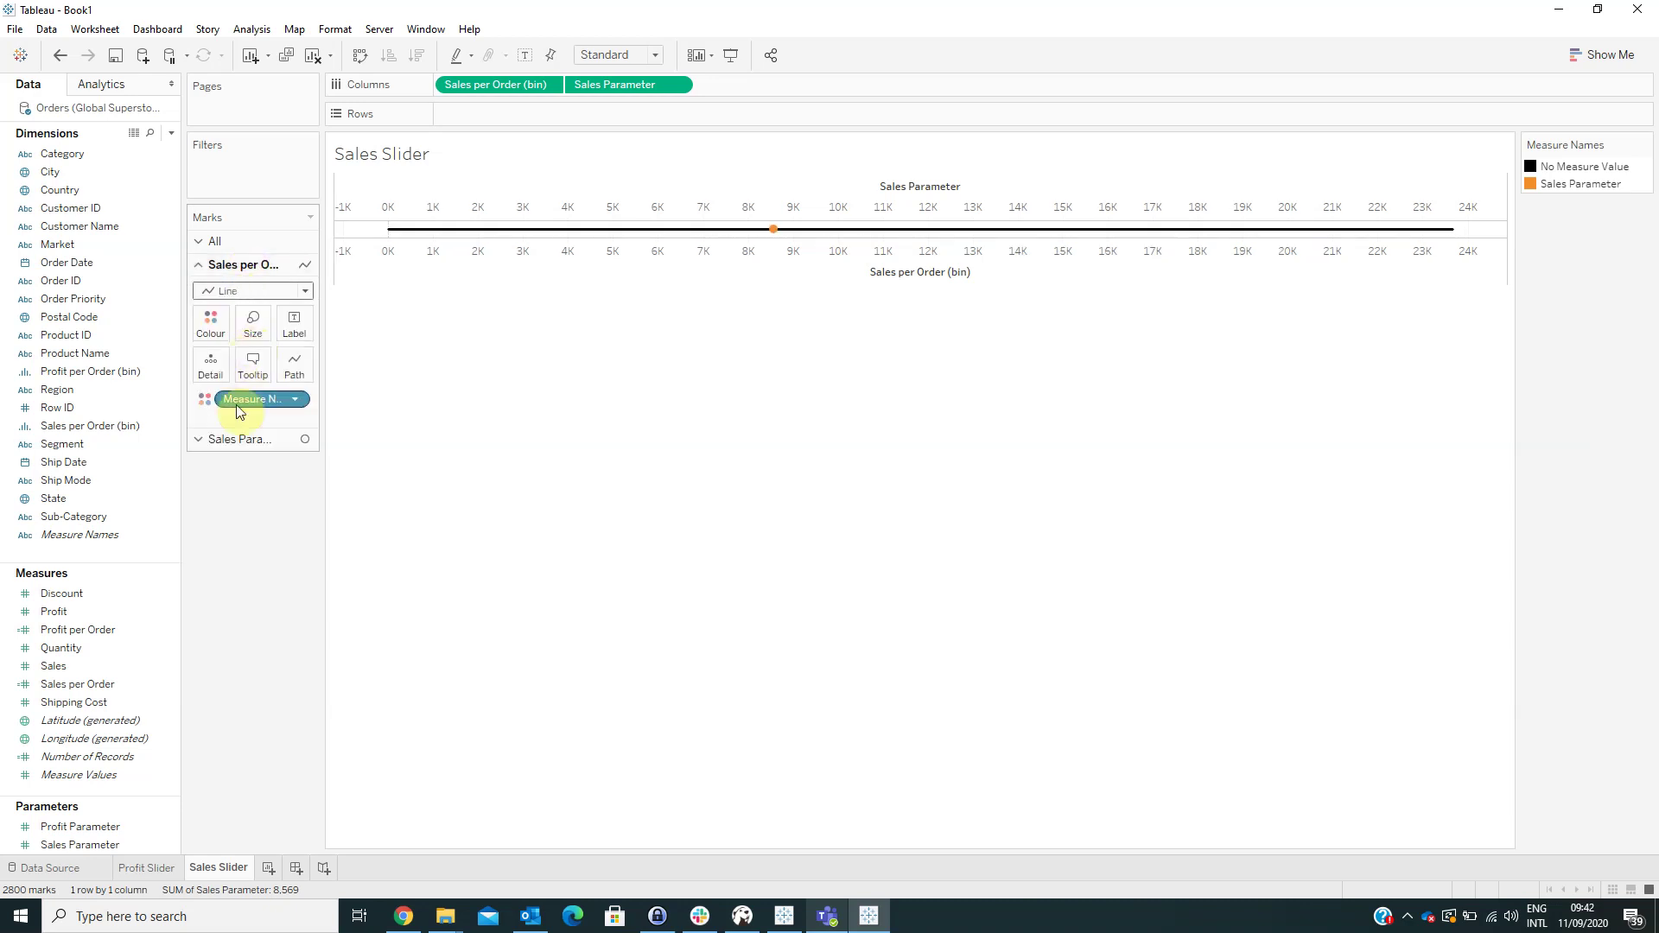
pyautogui.click(254, 440)
pyautogui.click(251, 315)
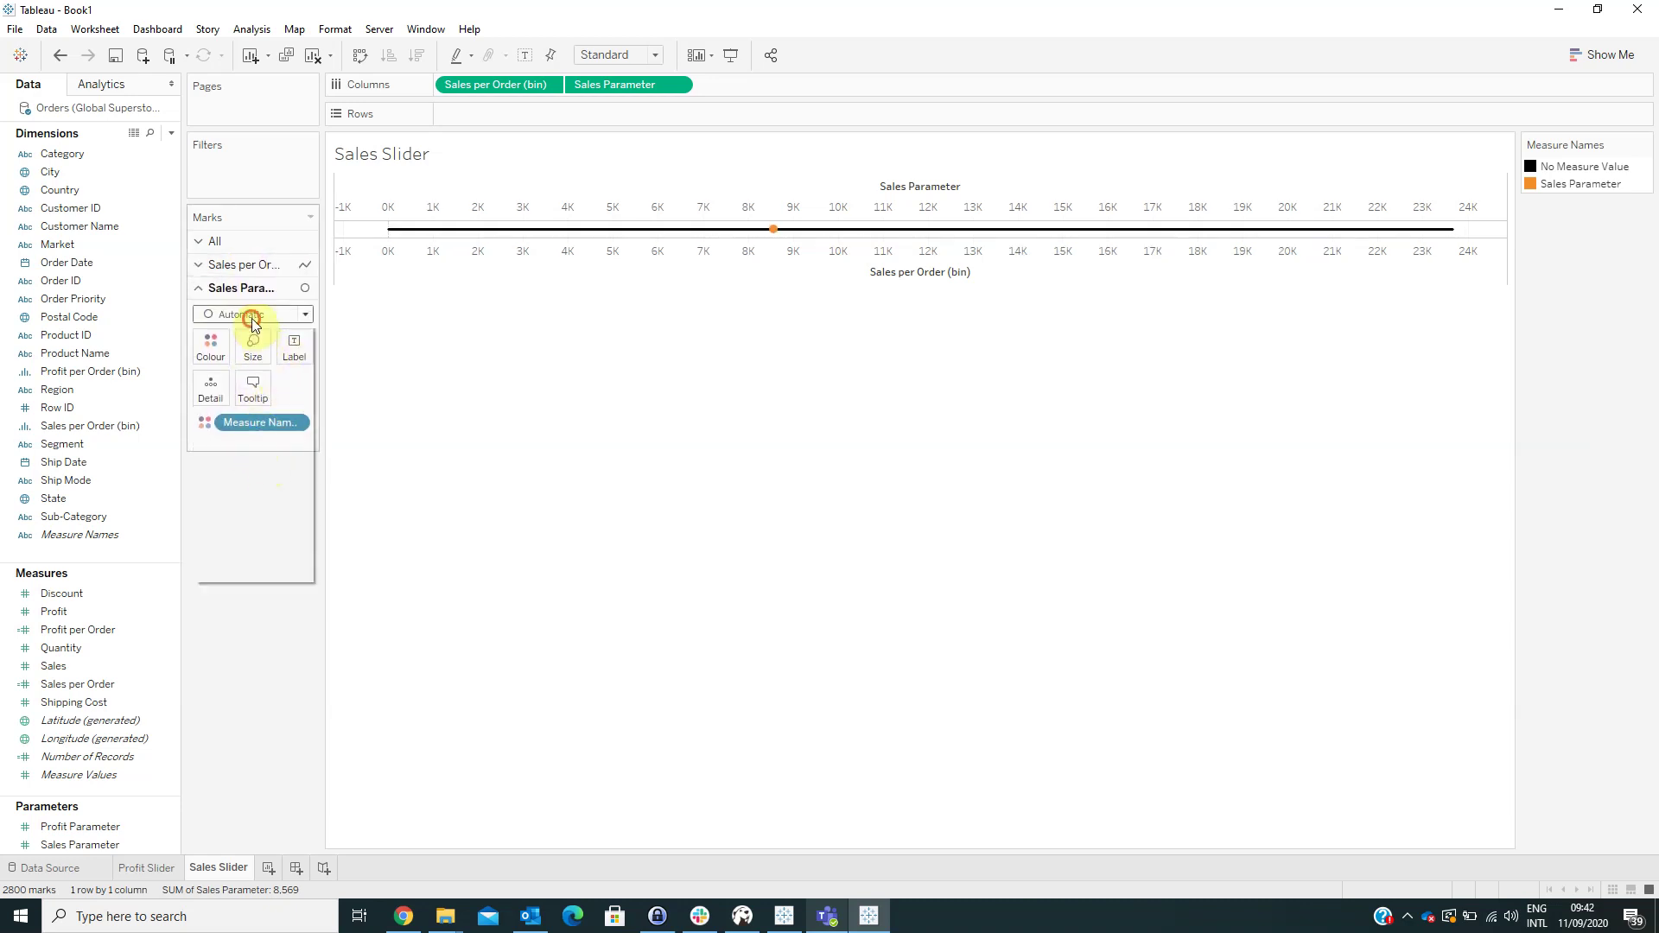
pyautogui.click(246, 432)
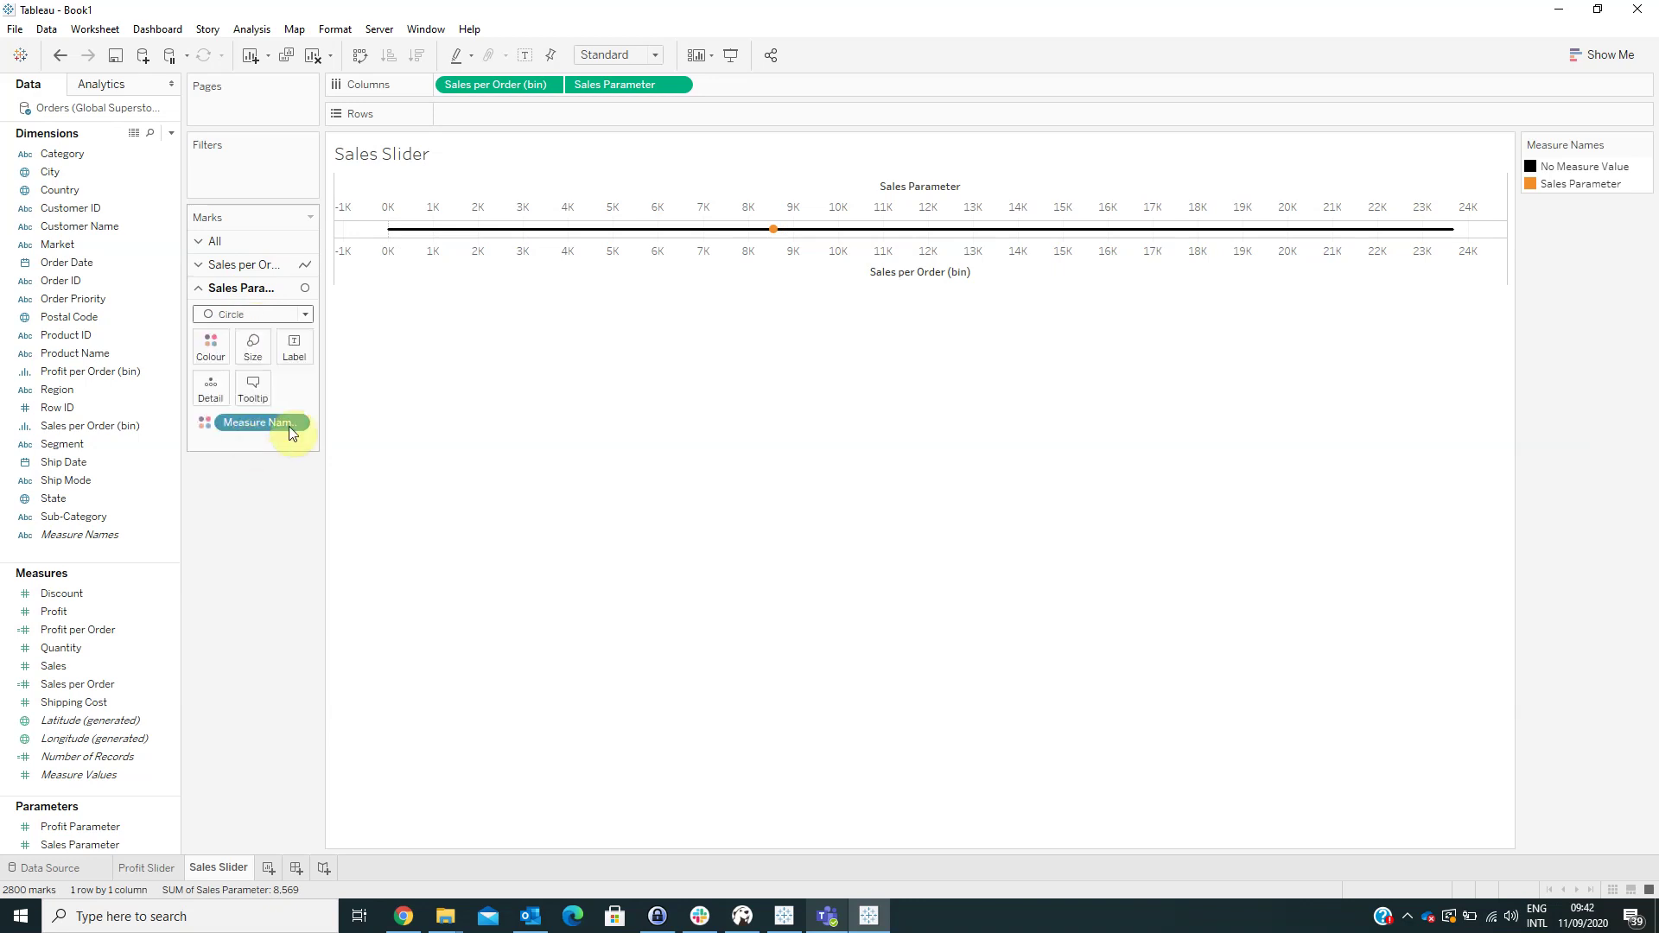
pyautogui.click(253, 346)
pyautogui.moveTo(316, 391); pyautogui.dragTo(315, 388)
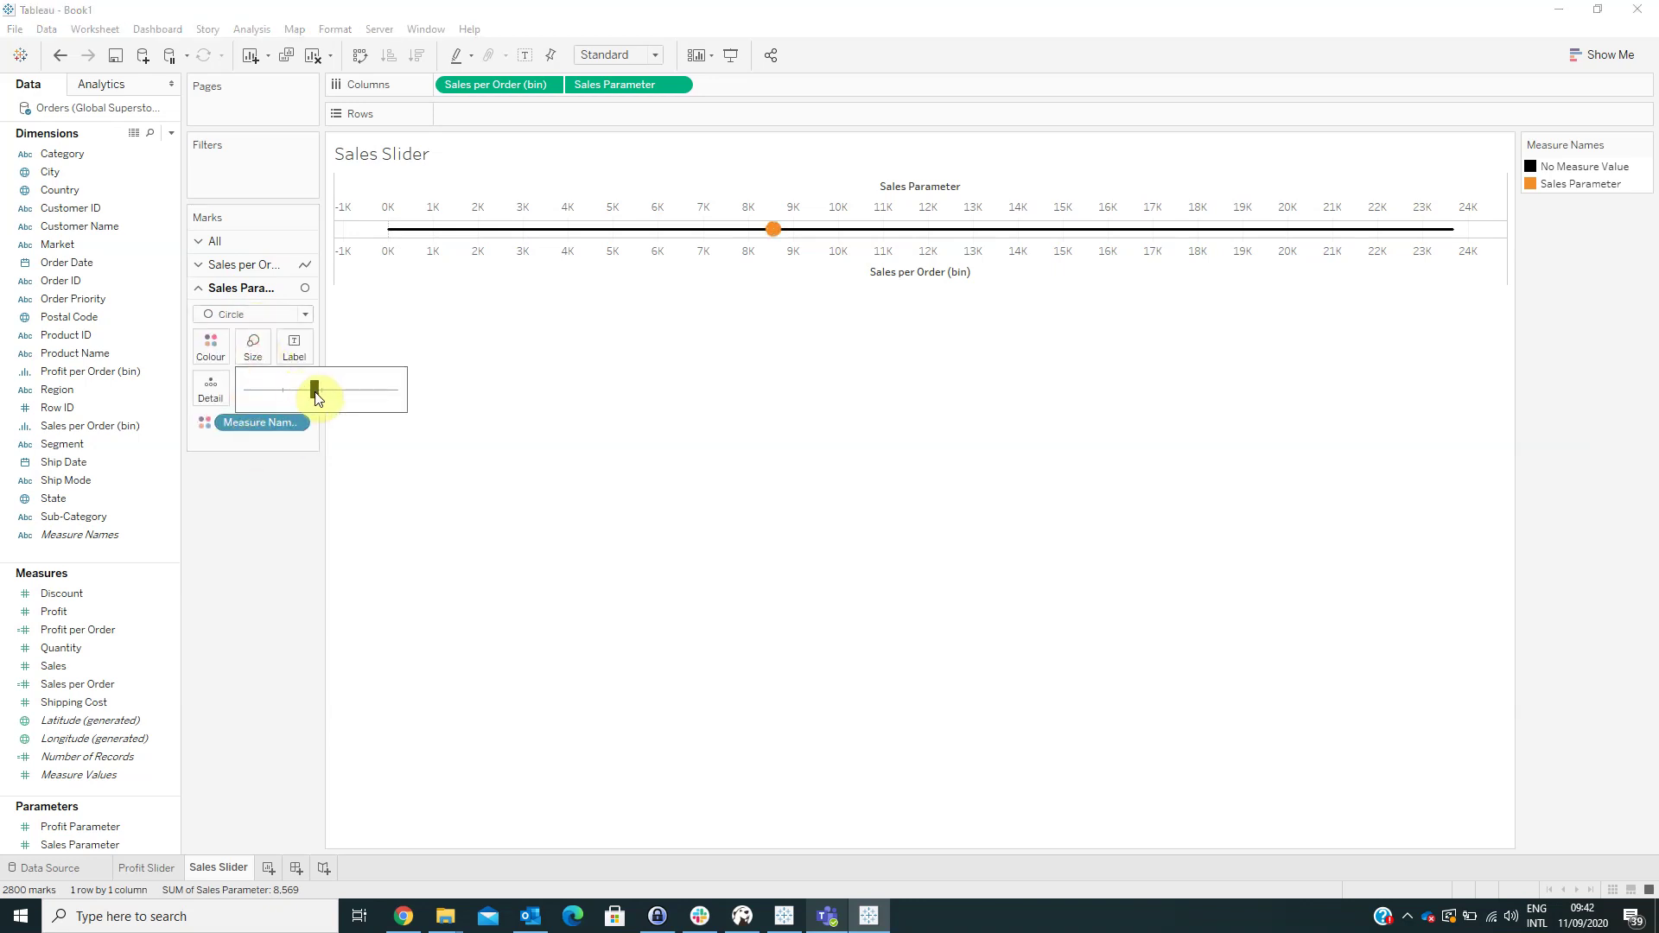
pyautogui.click(1244, 350)
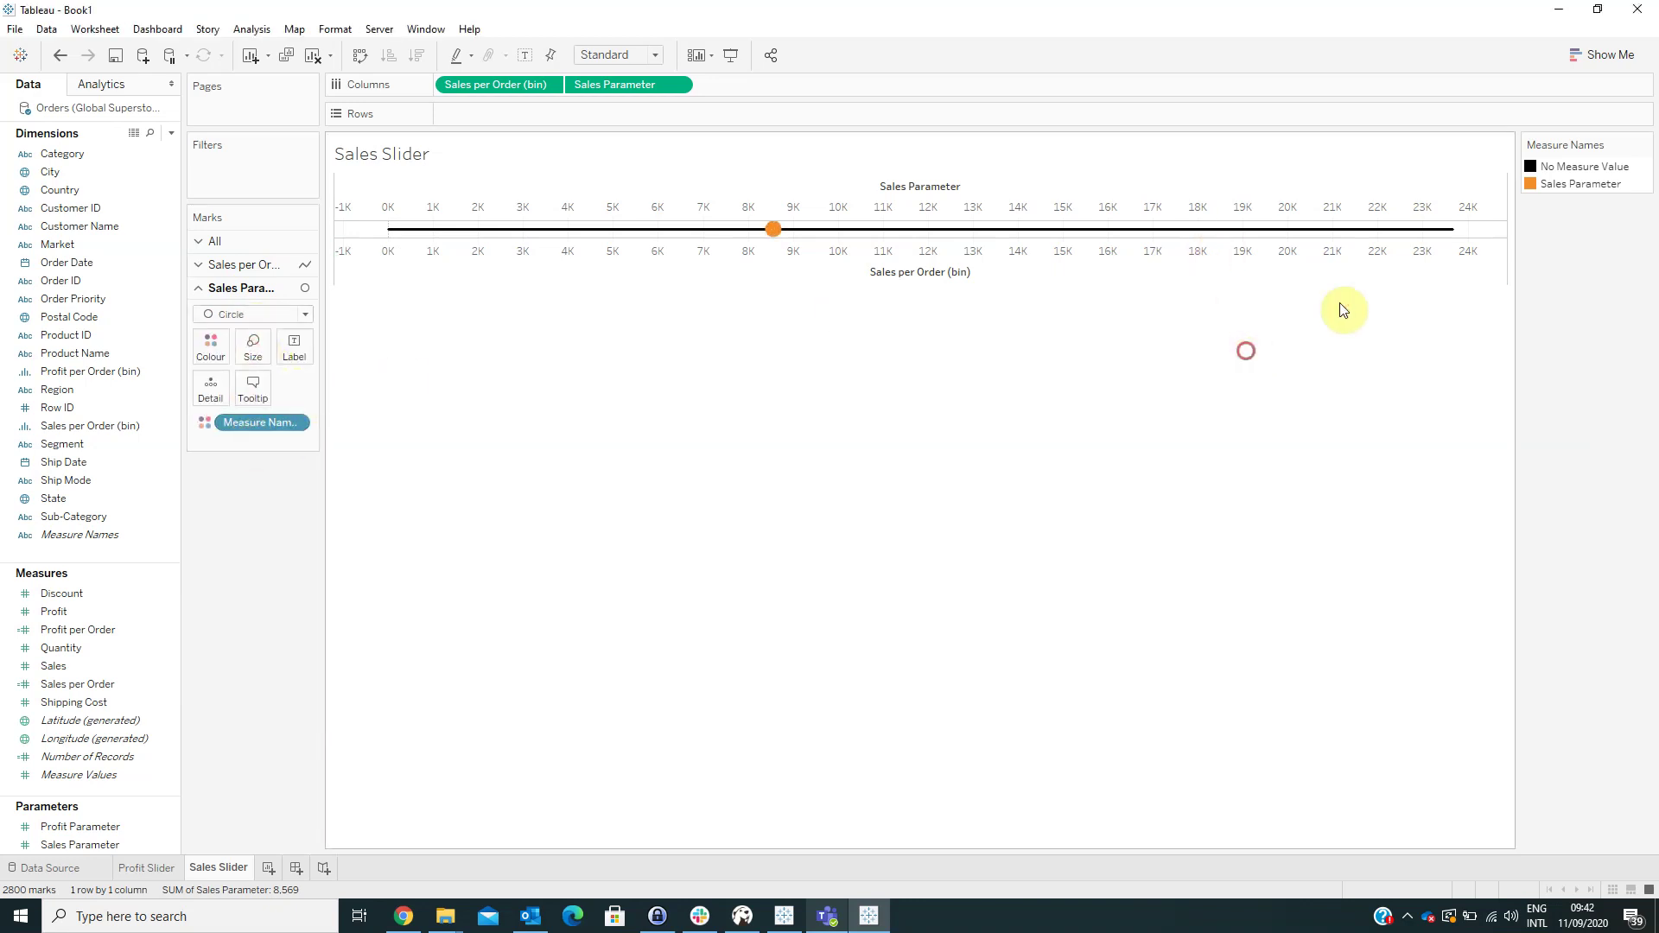
# - Recolour the Sales Parameter dot black in the colour legend
pyautogui.doubleClick(1572, 187)
pyautogui.doubleClick(676, 330)
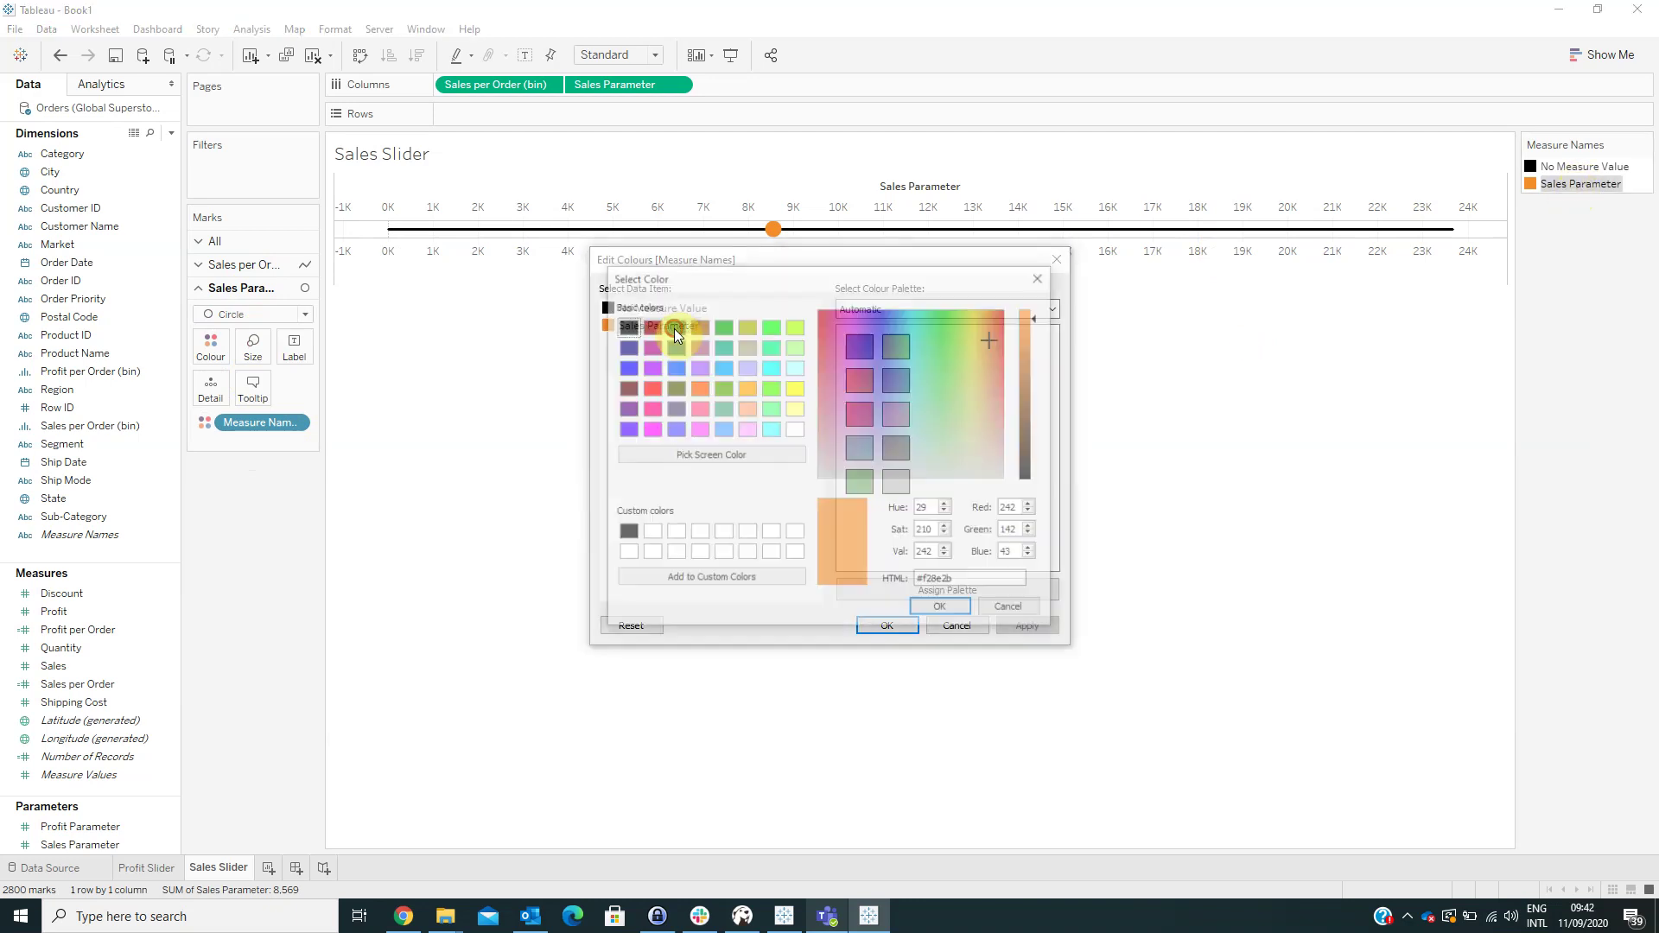
pyautogui.click(625, 365)
pyautogui.click(941, 609)
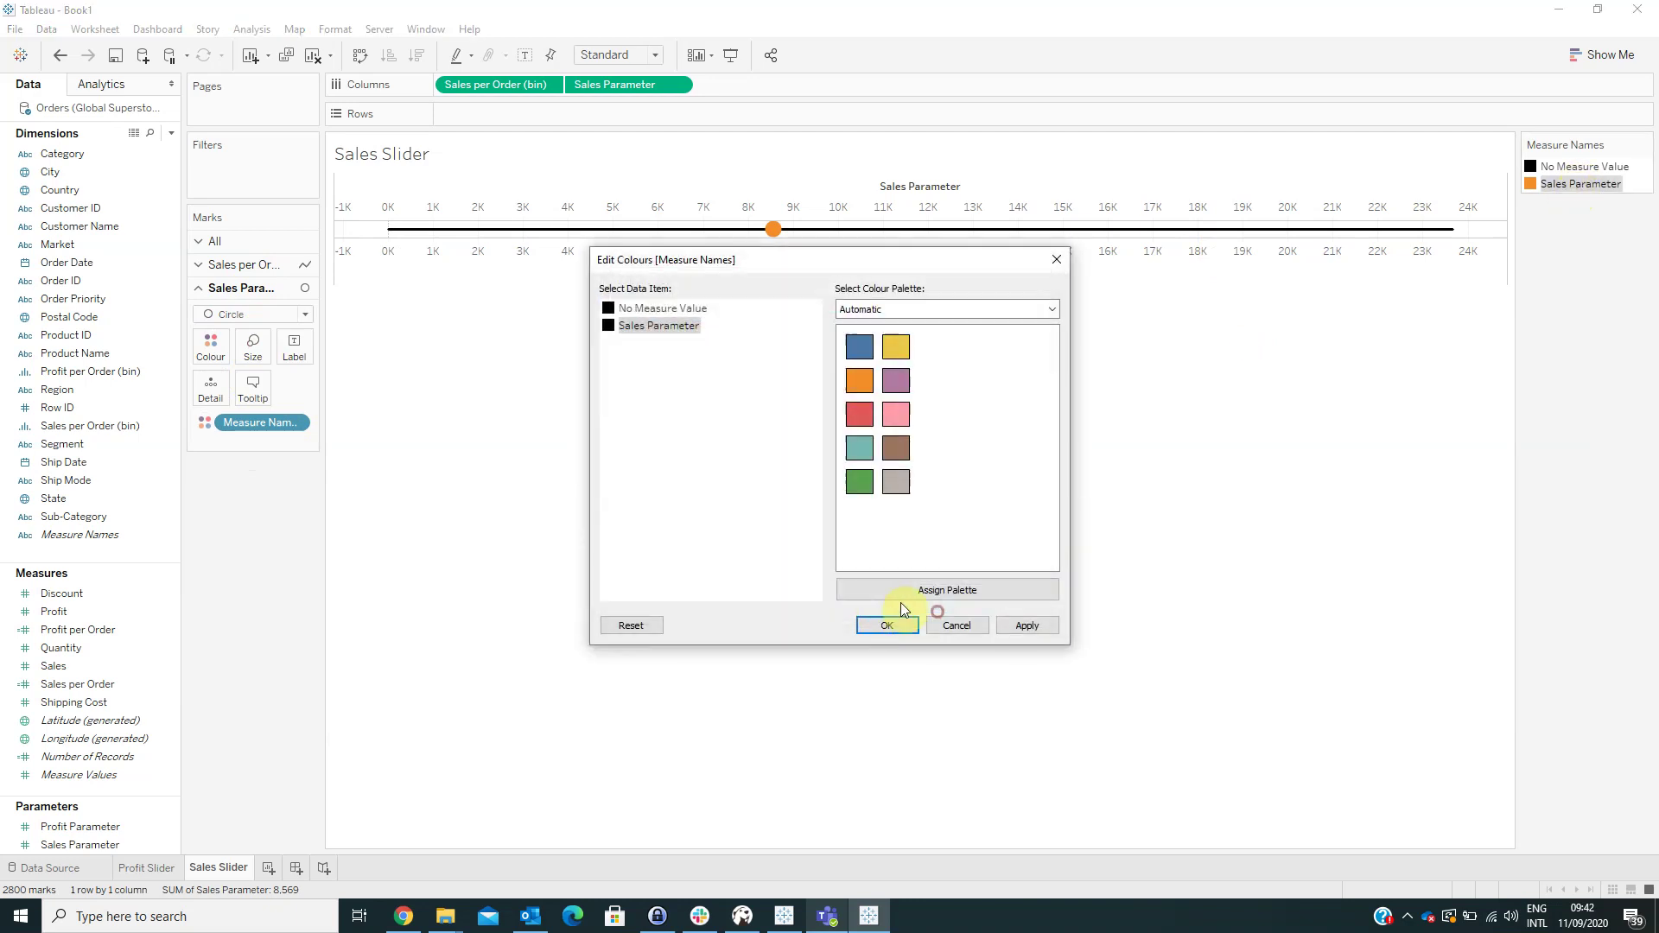
pyautogui.click(886, 620)
# - Hide the Sales Slider axis headers and add a blank worksheet
pyautogui.rightClick(847, 261)
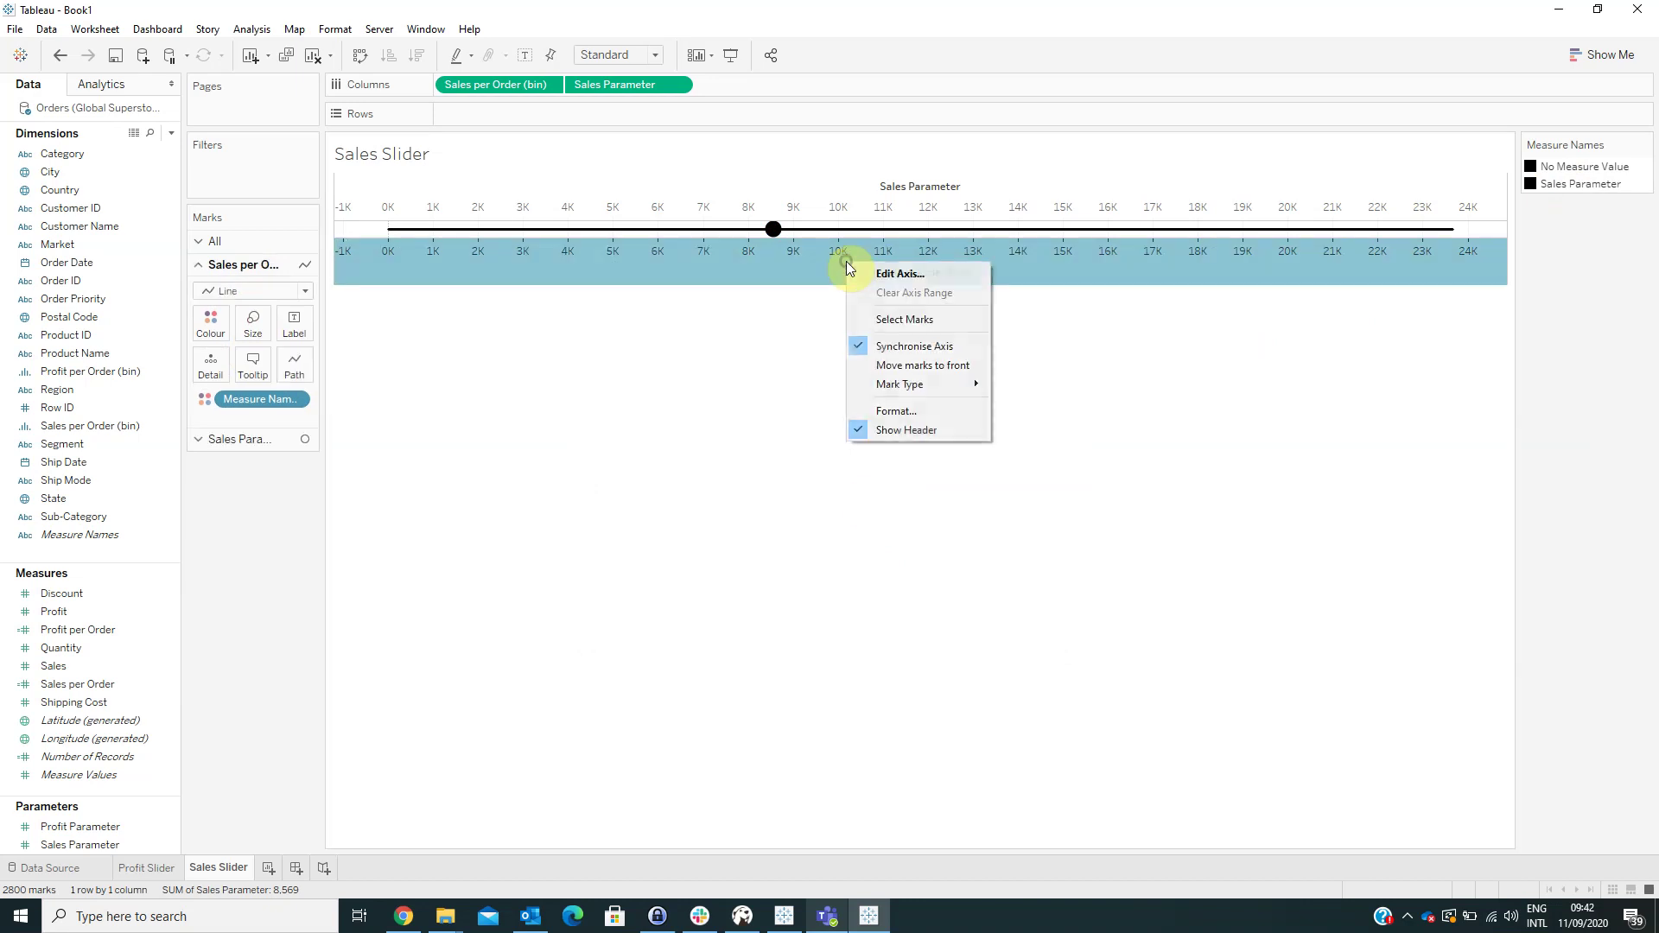
pyautogui.click(916, 431)
pyautogui.rightClick(416, 159)
pyautogui.click(481, 210)
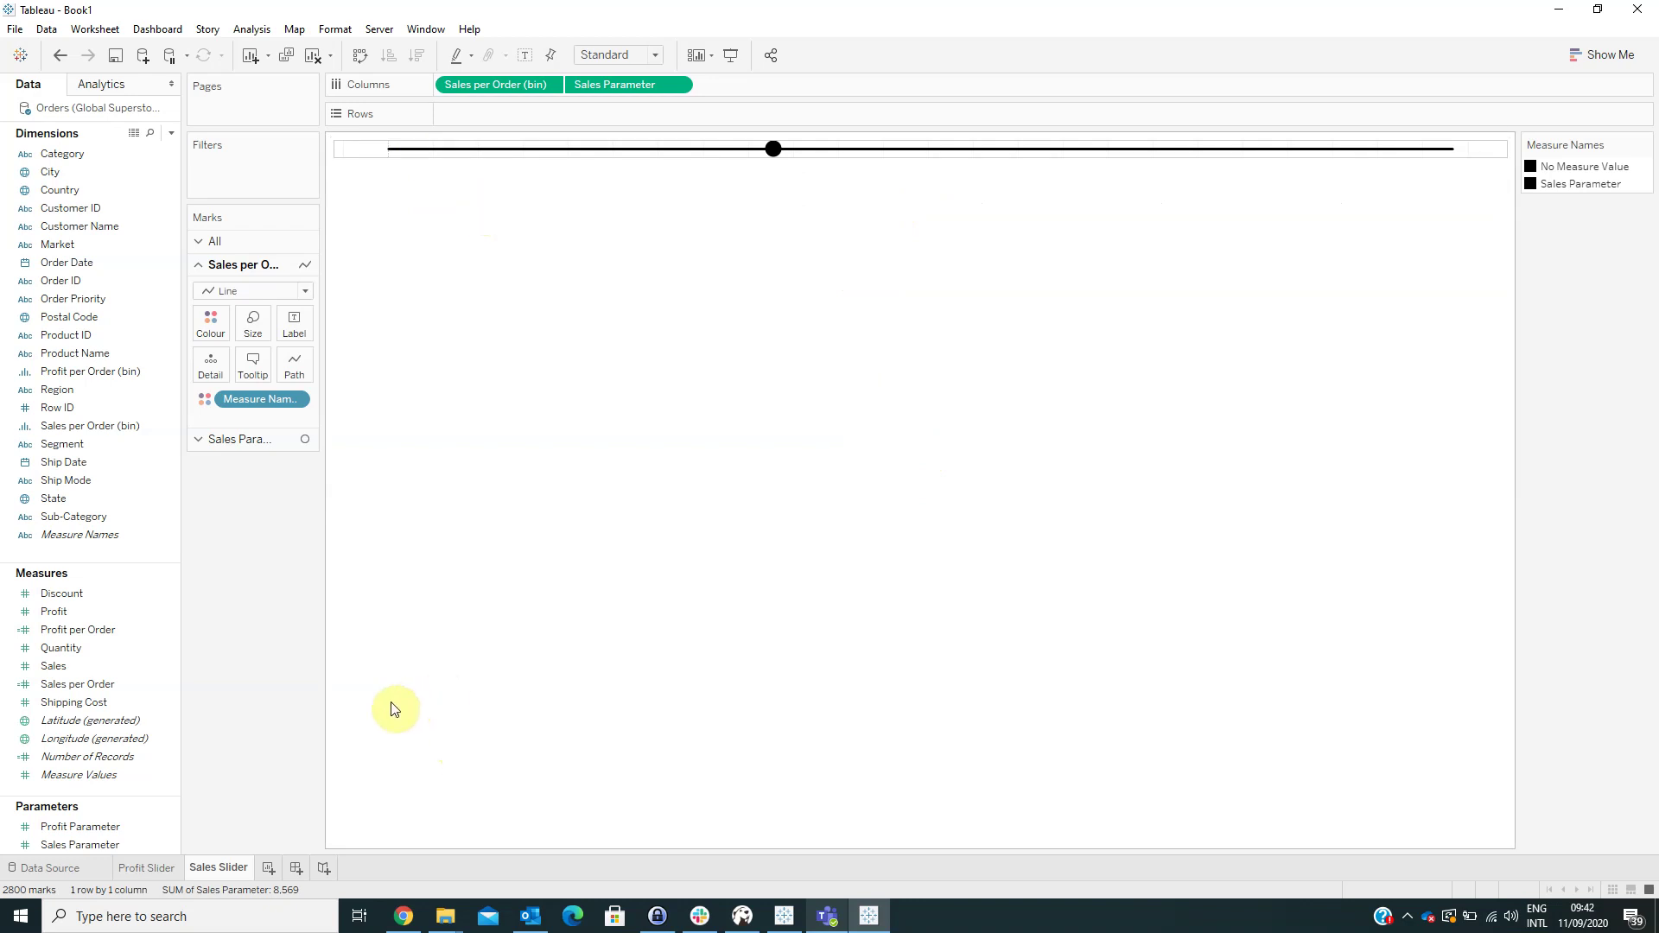
pyautogui.click(271, 867)
# - Rename the new sheet to Sales vs Profit Scatter Plot
pyautogui.doubleClick(271, 868)
pyautogui.write('Sales vs P')
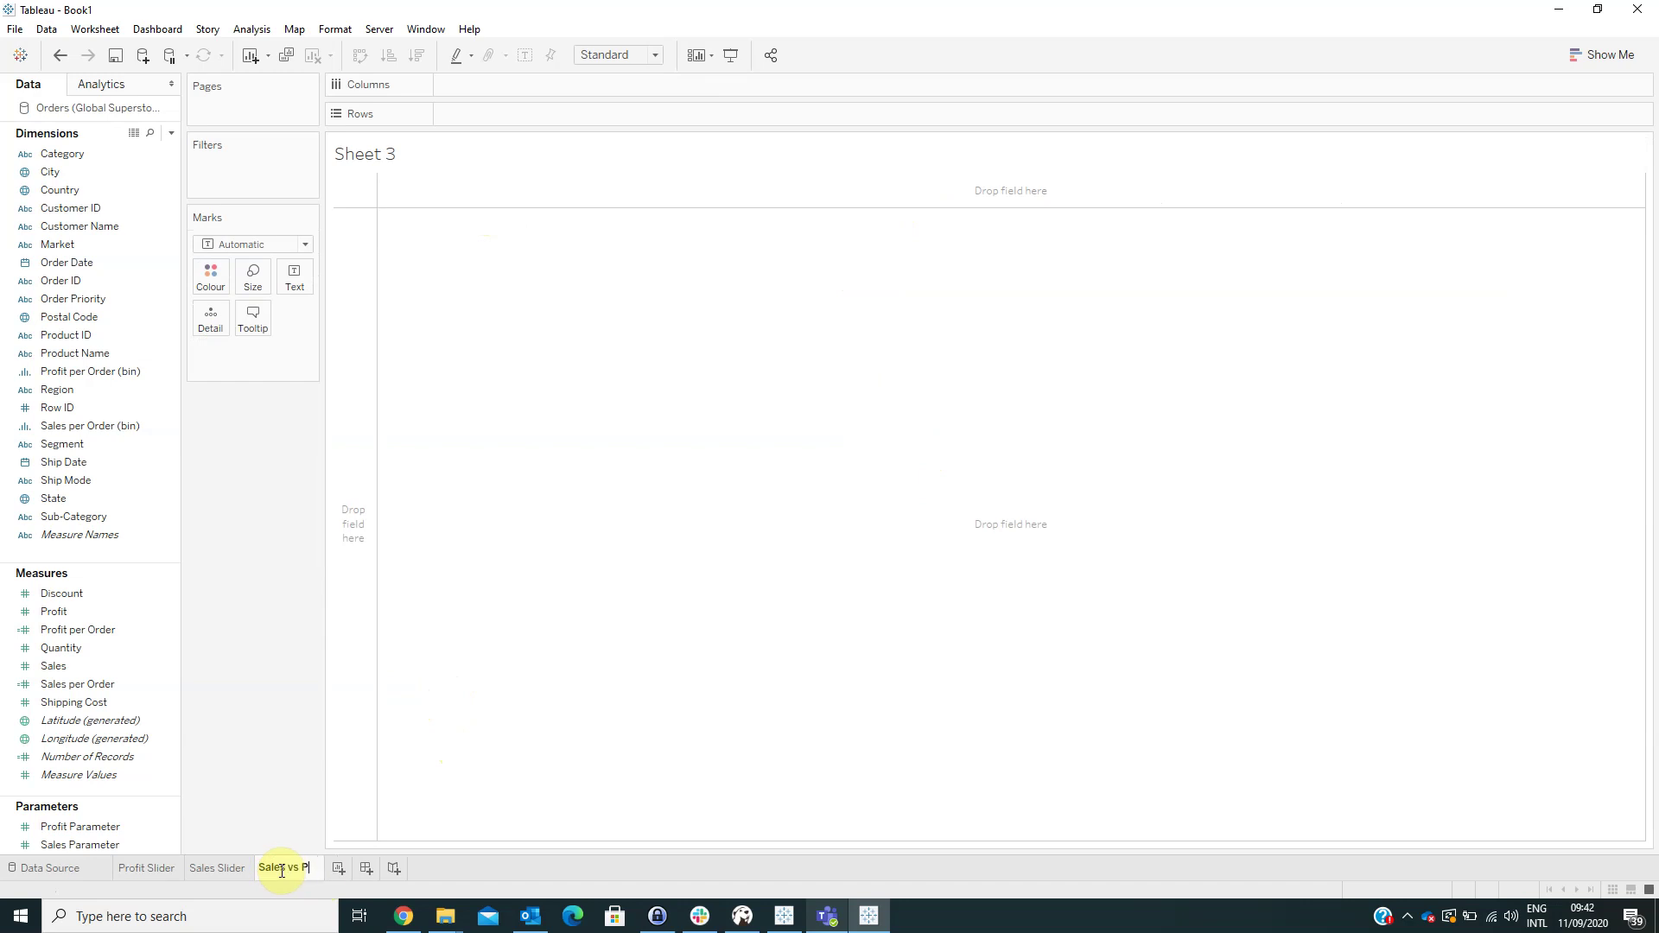
pyautogui.write('rofit Sca')
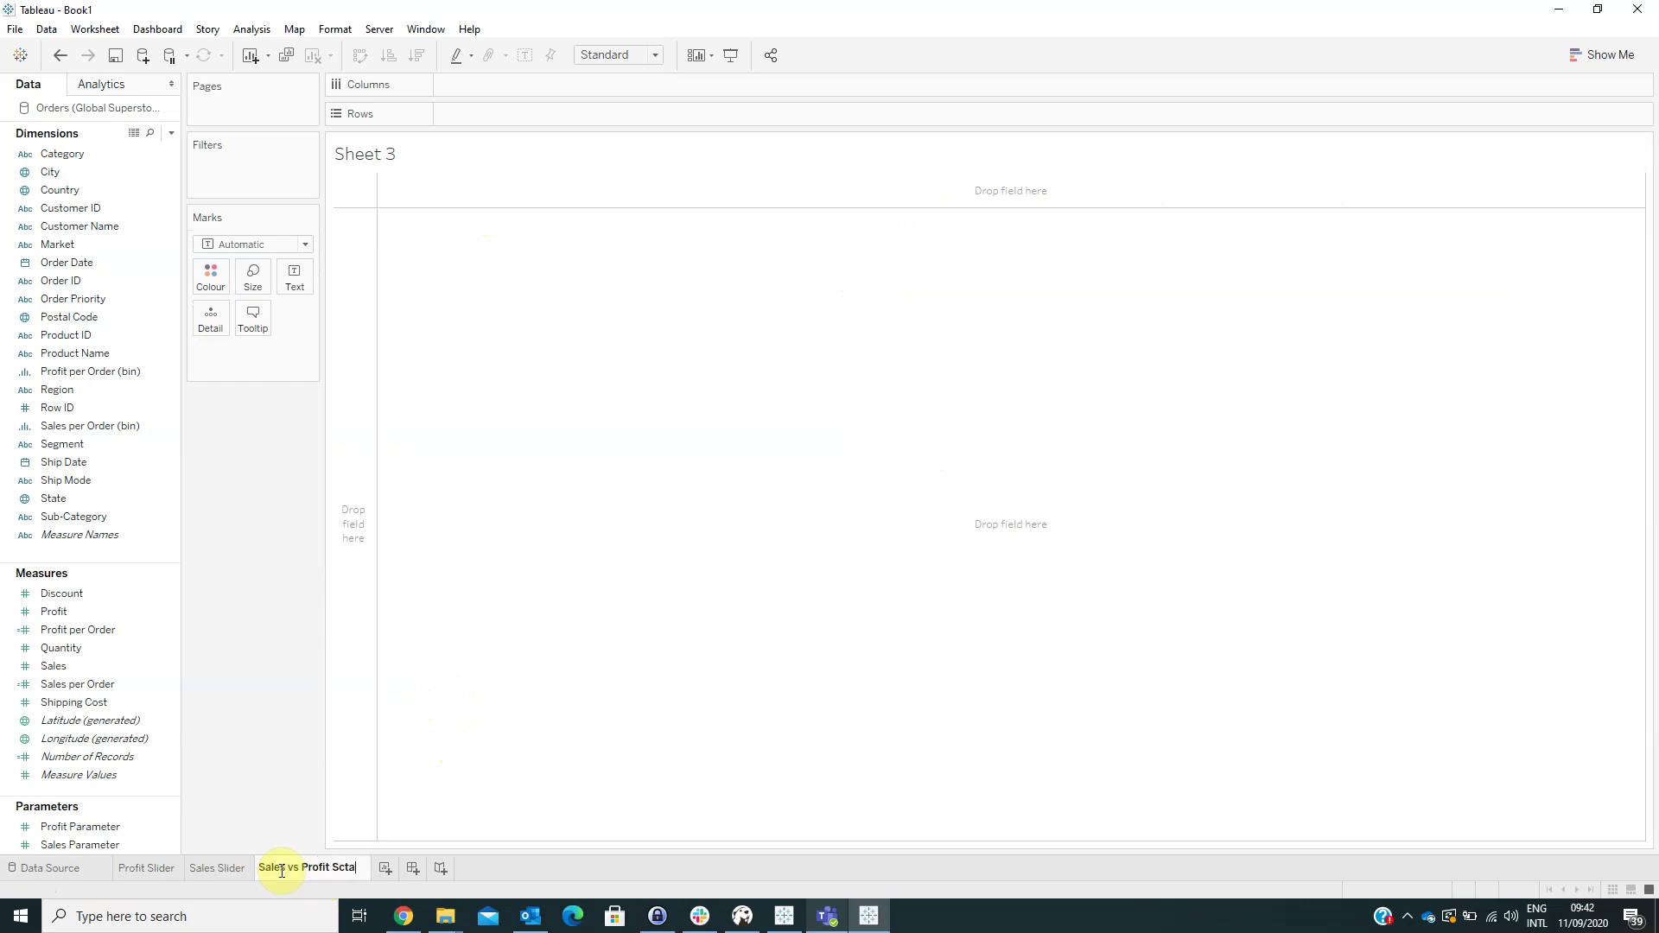
pyautogui.write('tter Plot')
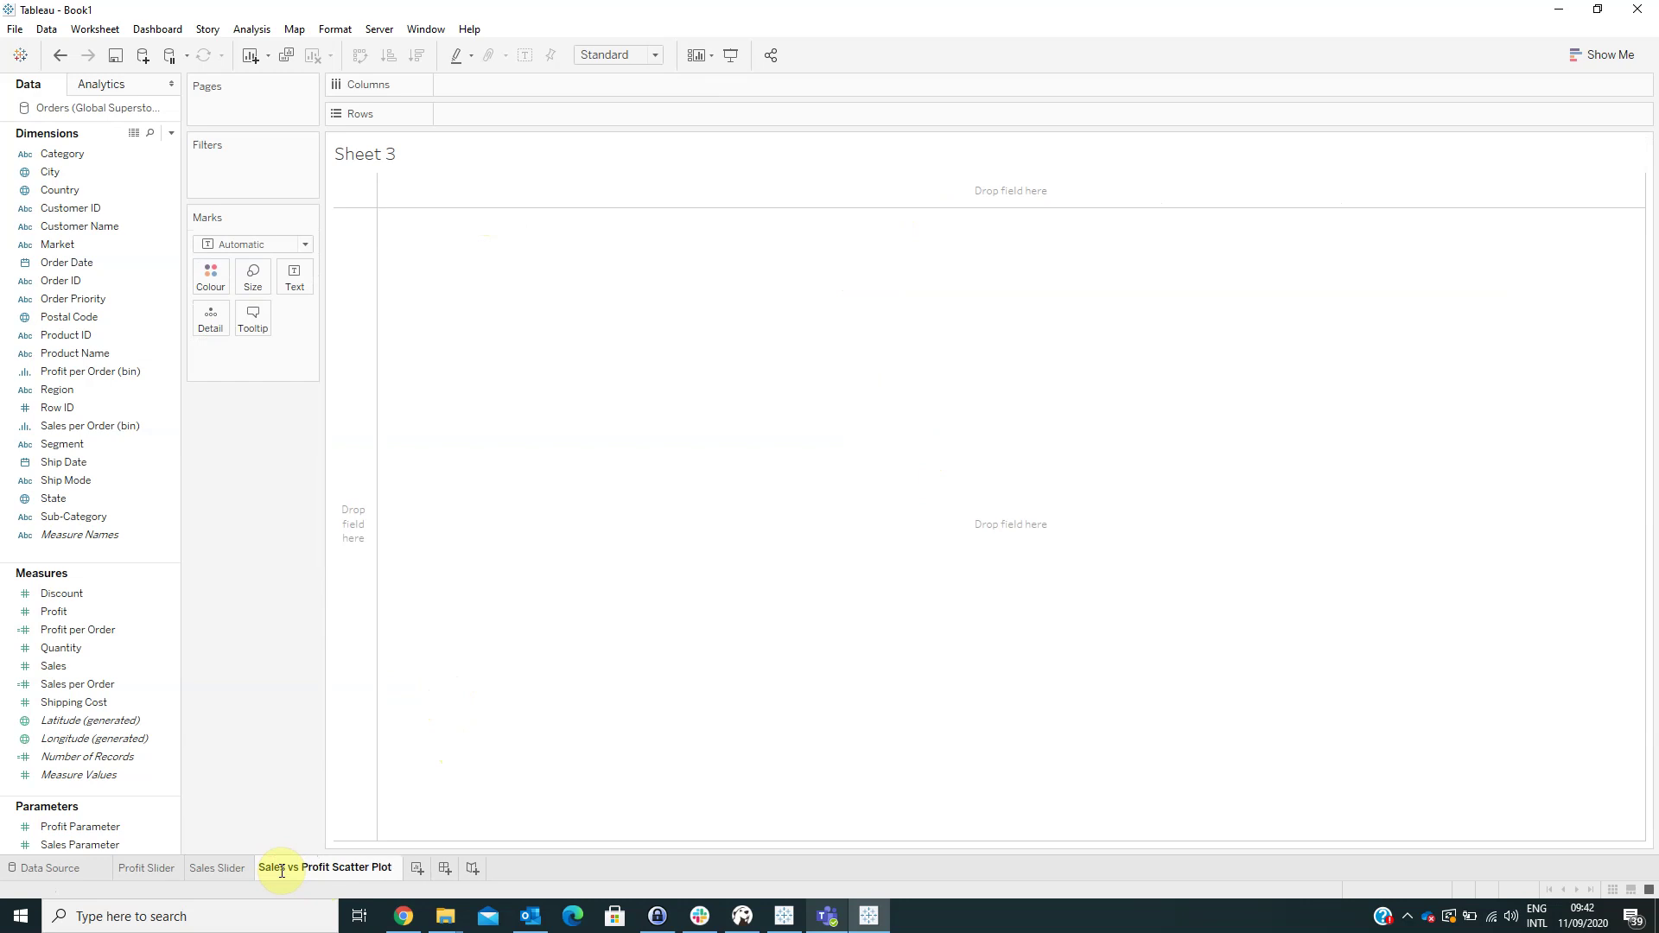
pyautogui.click(329, 692)
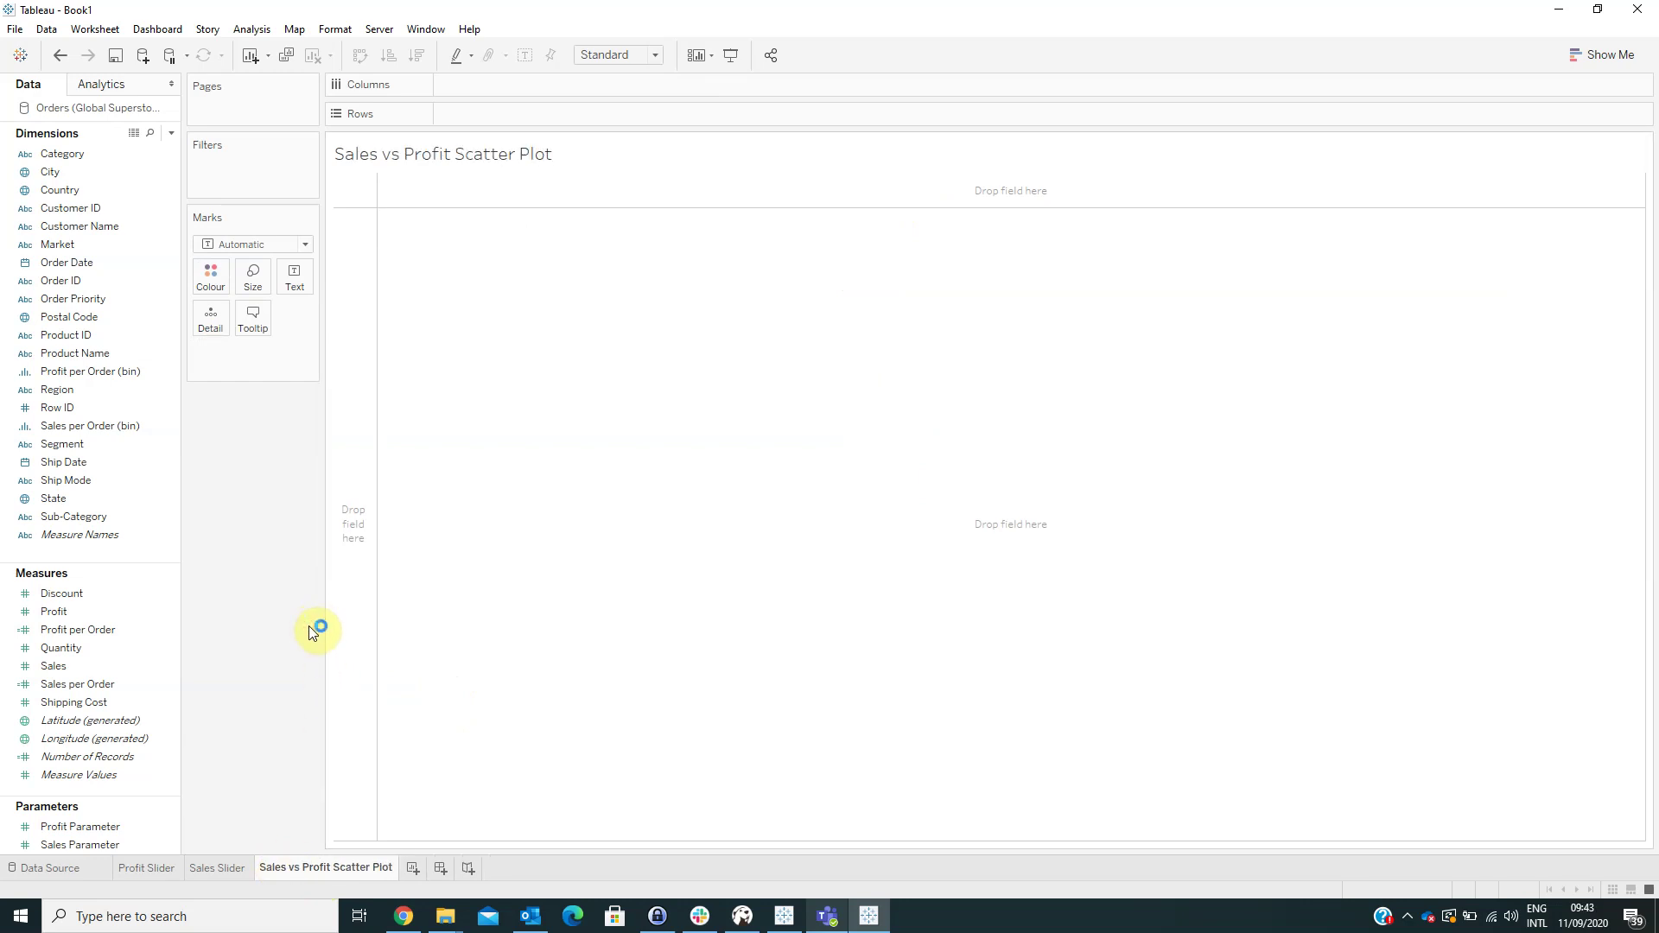
# - Plot SUM(Sales) on Columns against SUM(Profit) on Rows, with one point per Order ID
pyautogui.click(157, 631)
pyautogui.moveTo(96, 669)
pyautogui.mouseDown()
pyautogui.moveTo(594, 138)
pyautogui.moveTo(583, 77)
pyautogui.mouseUp()
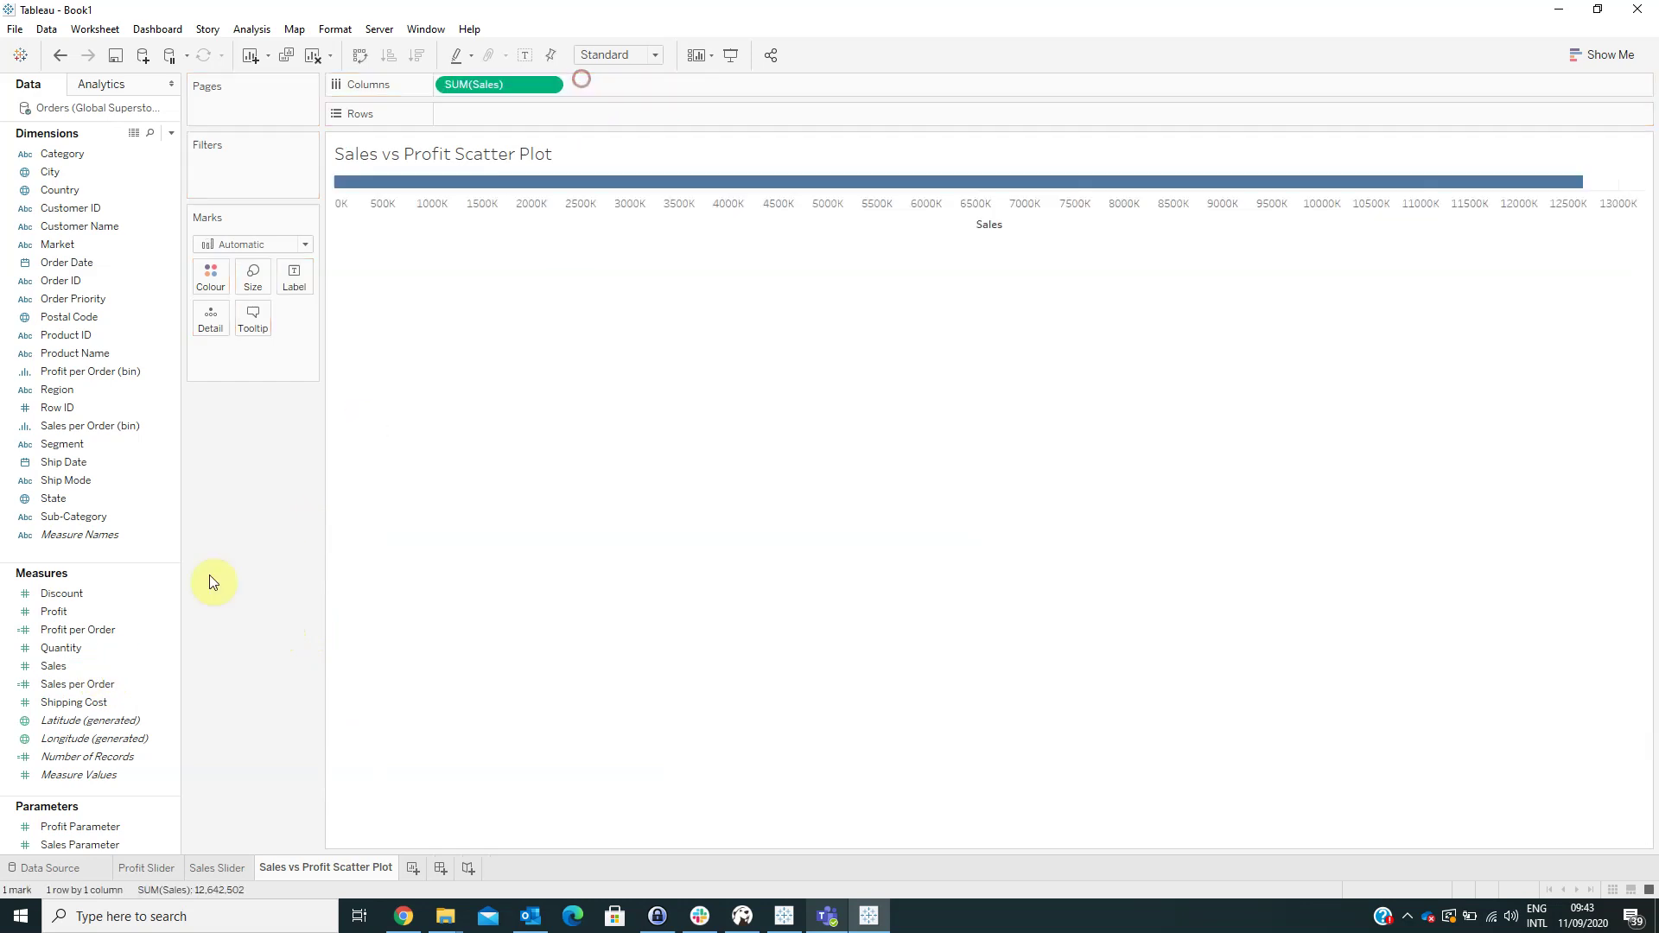
pyautogui.moveTo(74, 614); pyautogui.dragTo(214, 512)
pyautogui.moveTo(563, 184); pyautogui.dragTo(532, 116)
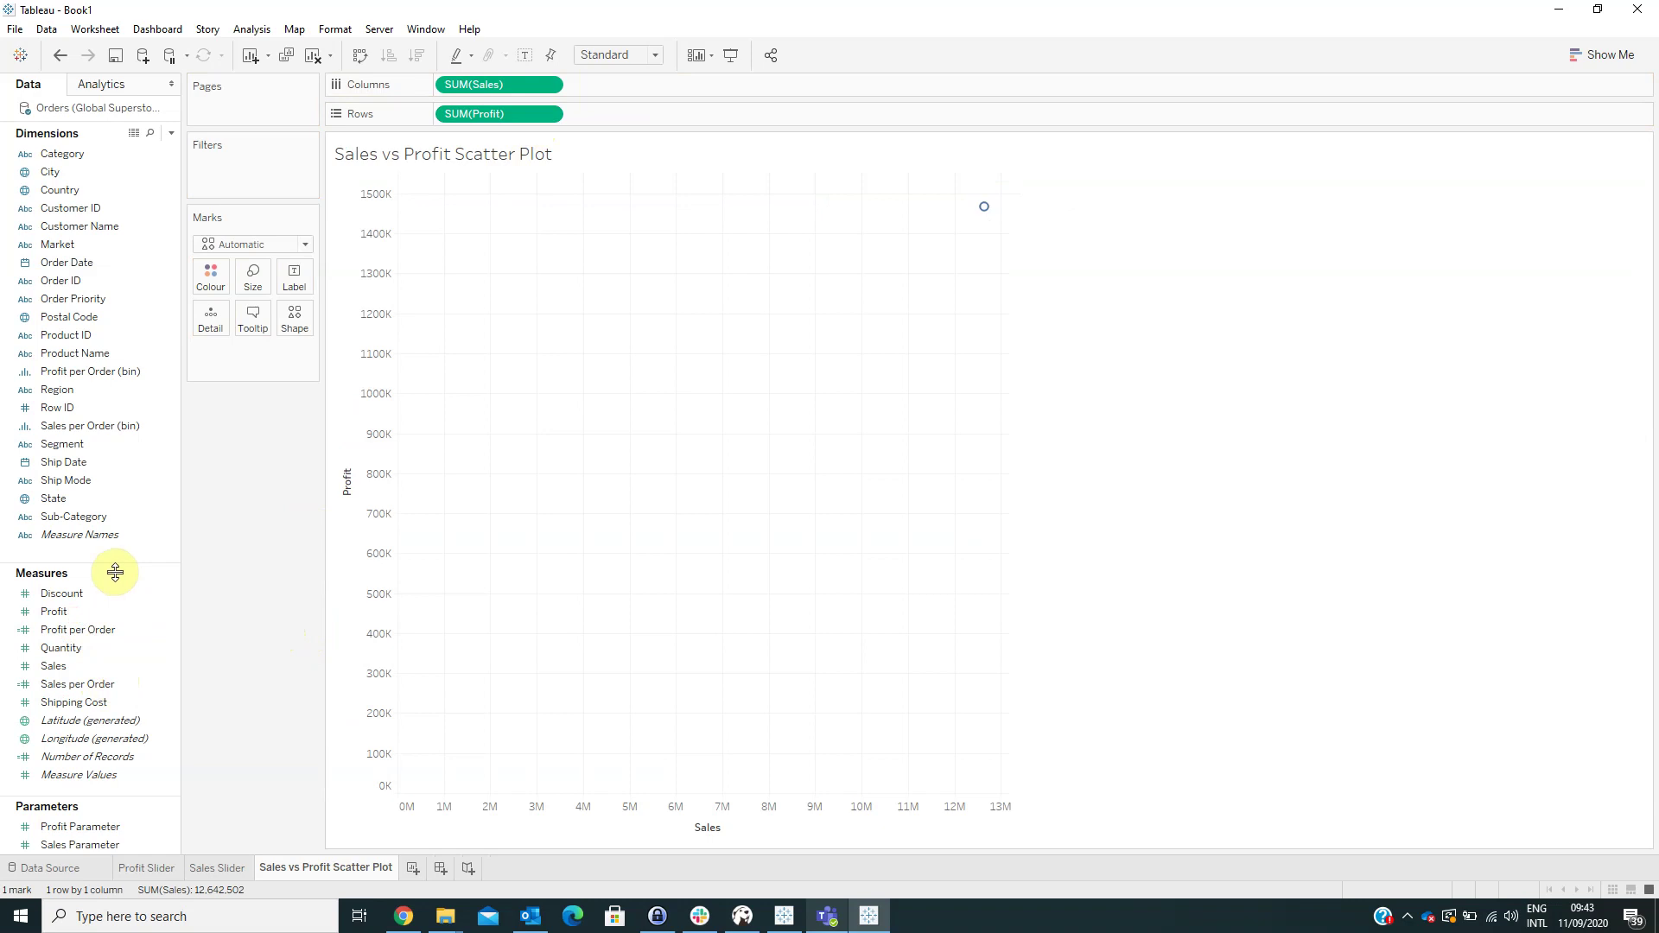
pyautogui.click(69, 298)
pyautogui.moveTo(71, 294); pyautogui.dragTo(209, 324)
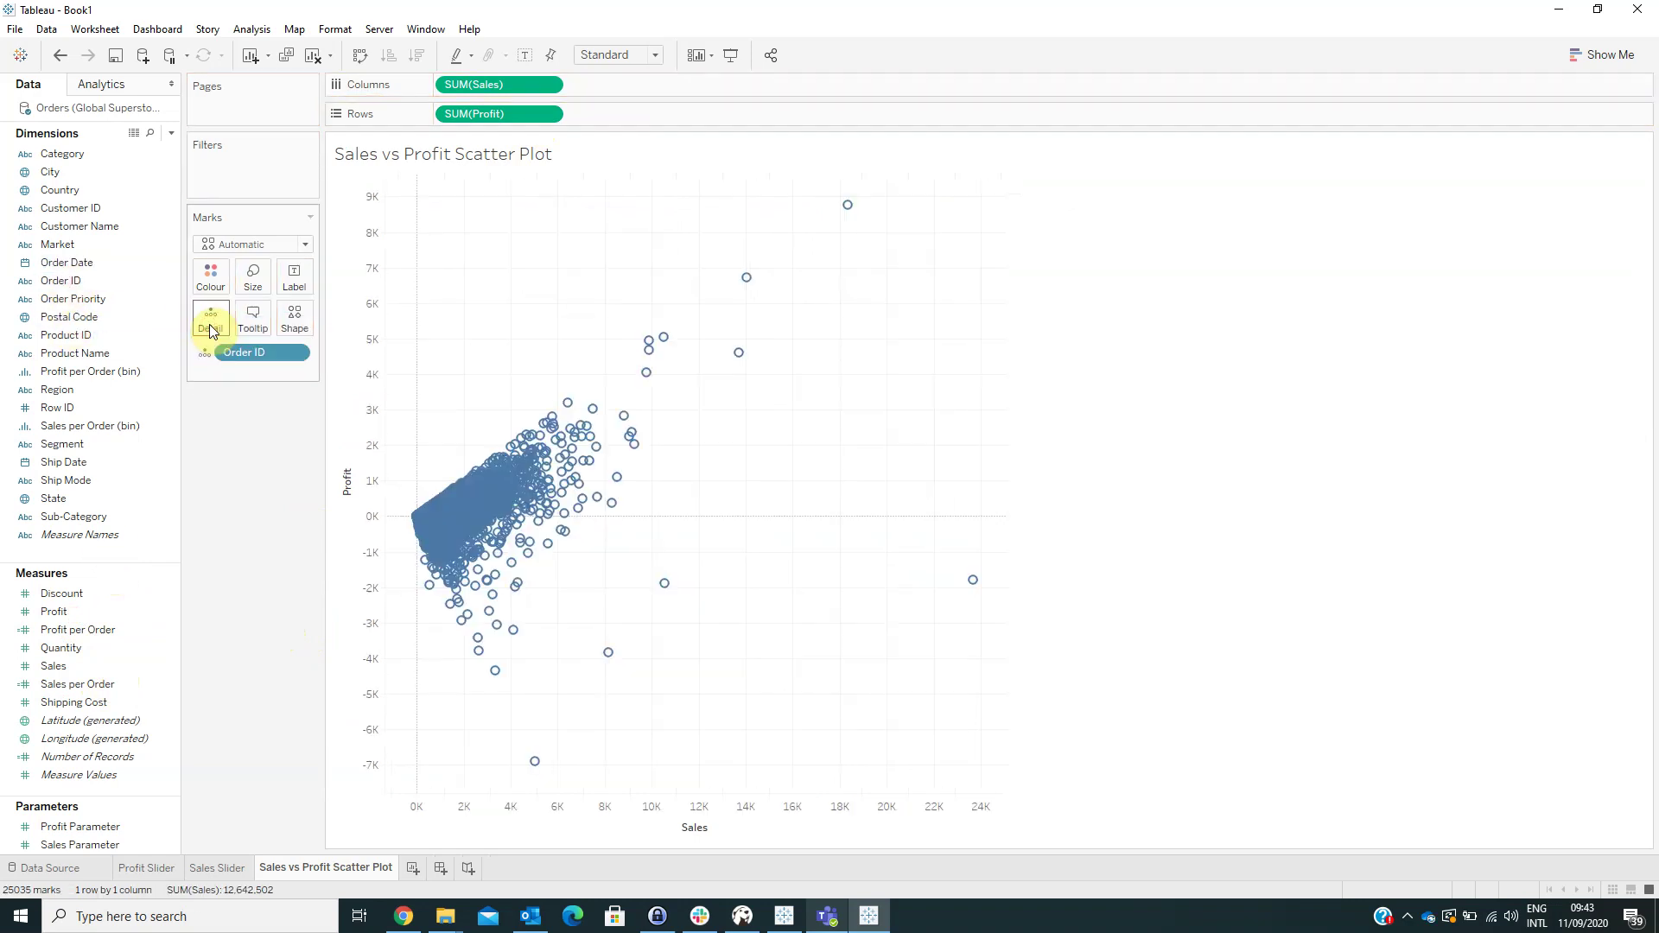
# - Create a new calculated field named Quadrant
pyautogui.click(169, 133)
pyautogui.click(101, 161)
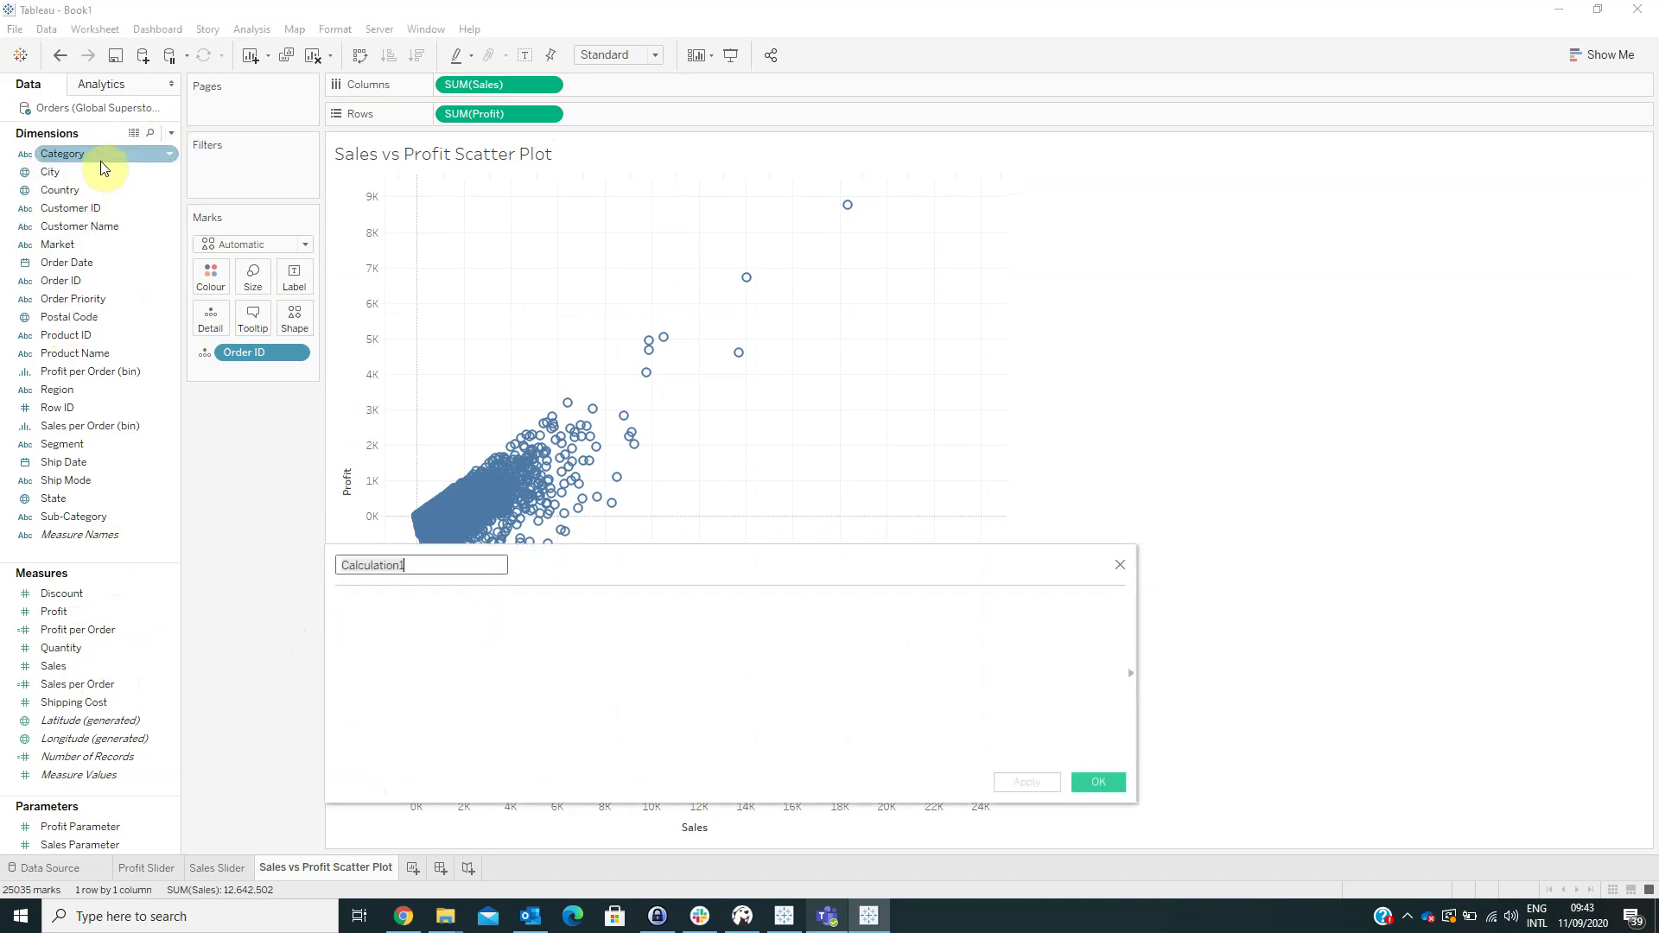
pyautogui.write('ua')
pyautogui.press('BackSpace')
pyautogui.press('BackSpace')
pyautogui.press('BackSpace')
pyautogui.press('Tab')
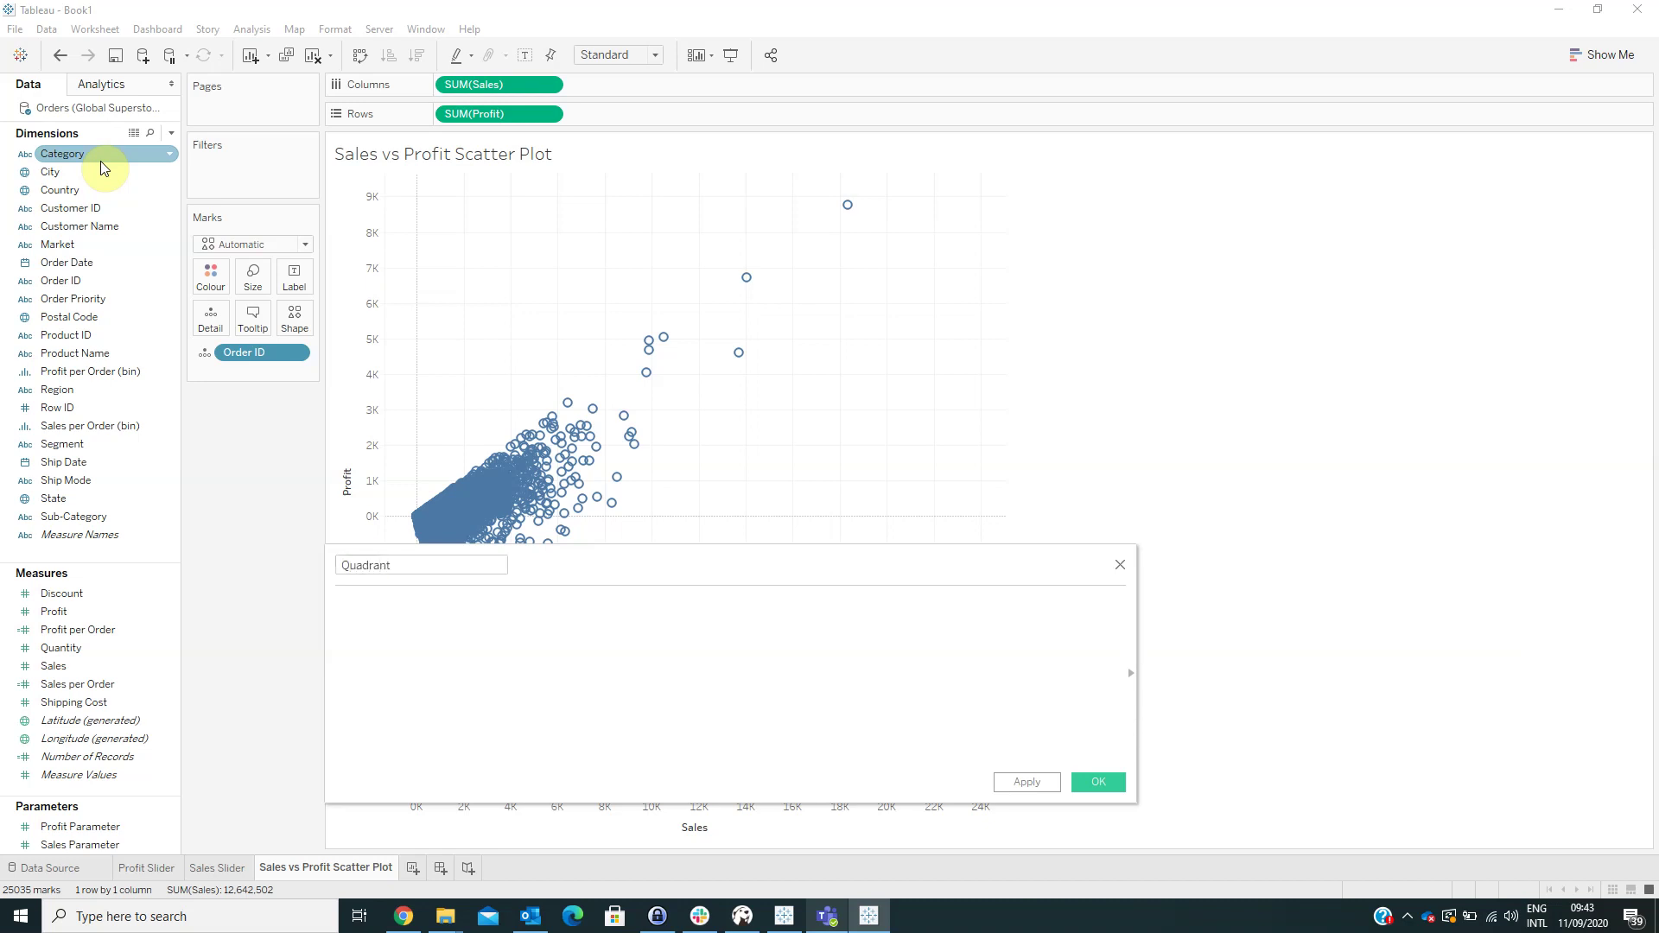
# - Write the condition IF SUM([Sales]) > [Sales Parameter] AND SUM([Profit]) > [Profit Parameter]
pyautogui.write('if sum s')
pyautogui.press('BackSpace')
pyautogui.press('Return')
pyautogui.write('[s')
pyautogui.press('Return')
pyautogui.write('>sales p')
pyautogui.press('Return')
pyautogui.write('and sum')
pyautogui.press('Return')
pyautogui.write('prof')
pyautogui.press('Return')
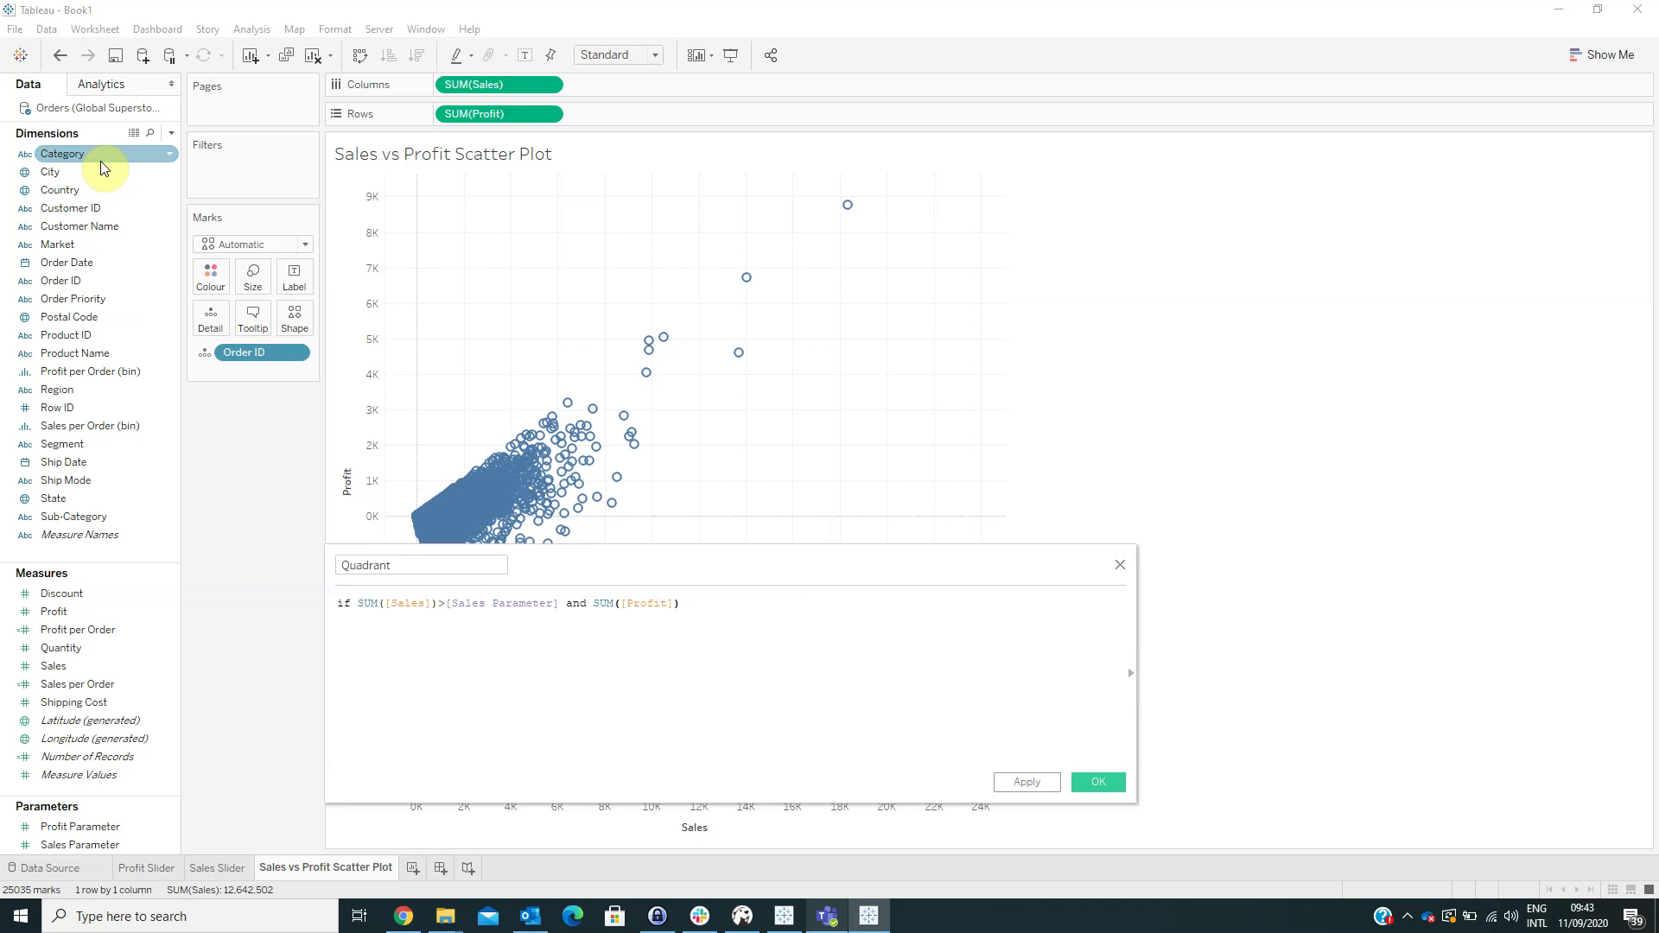
pyautogui.write('>profit par')
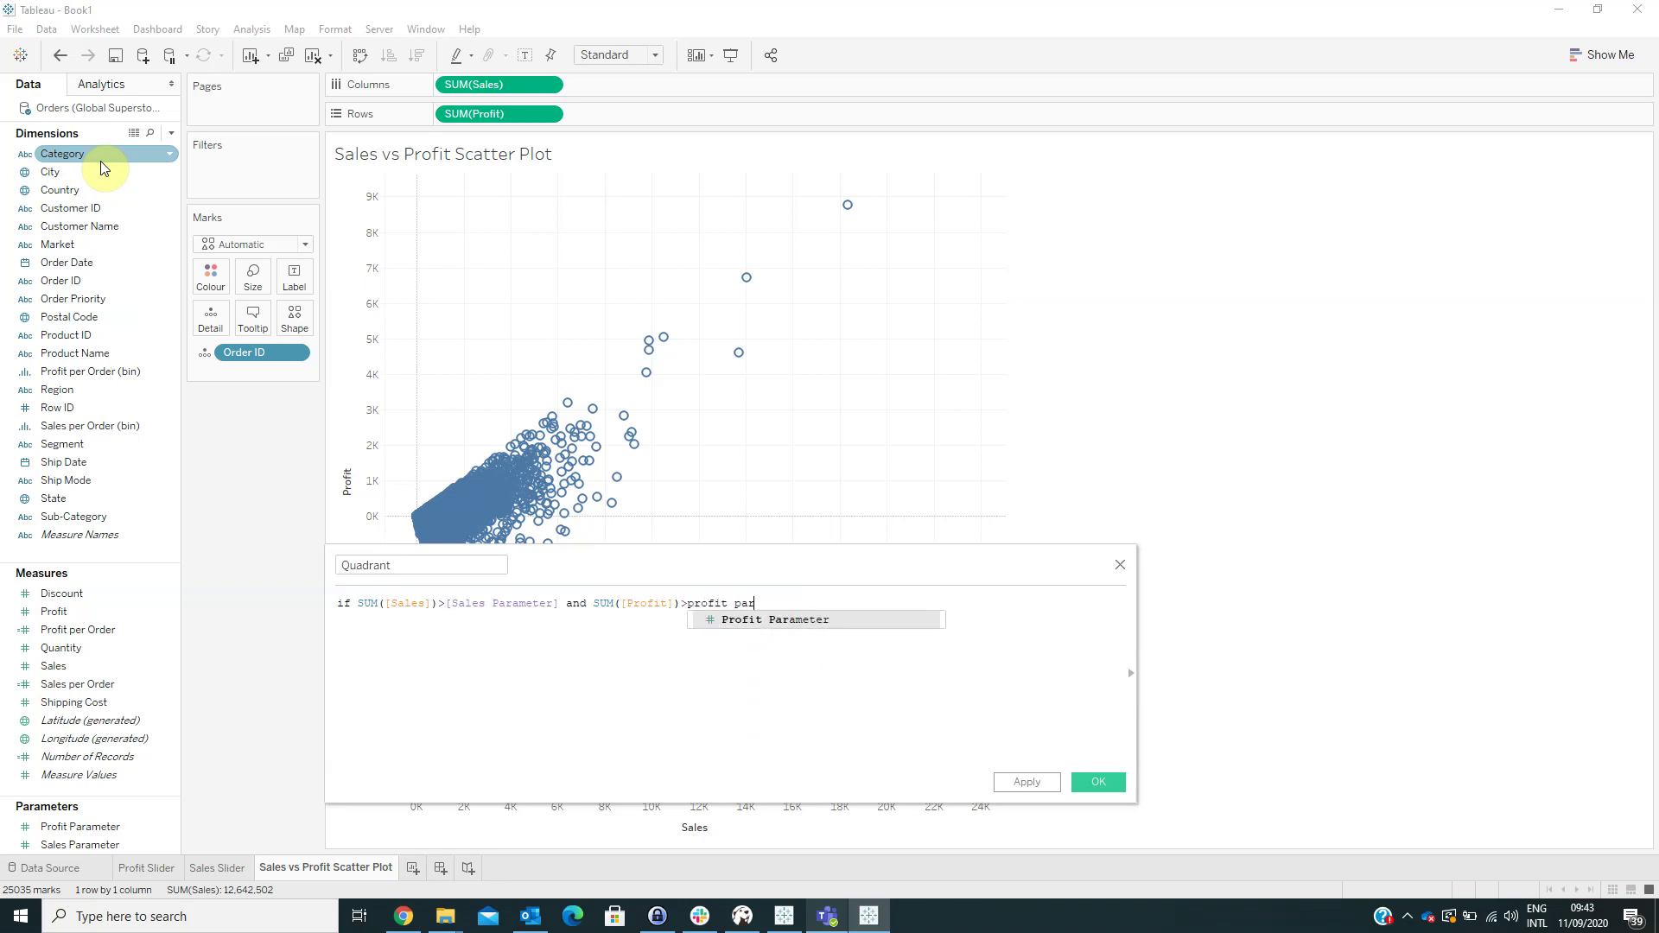
pyautogui.press('Return')
# - Add THEN 'High Sales/High Profit' with a capital P, and begin an ELSEIF SUM line
pyautogui.write("then ''")
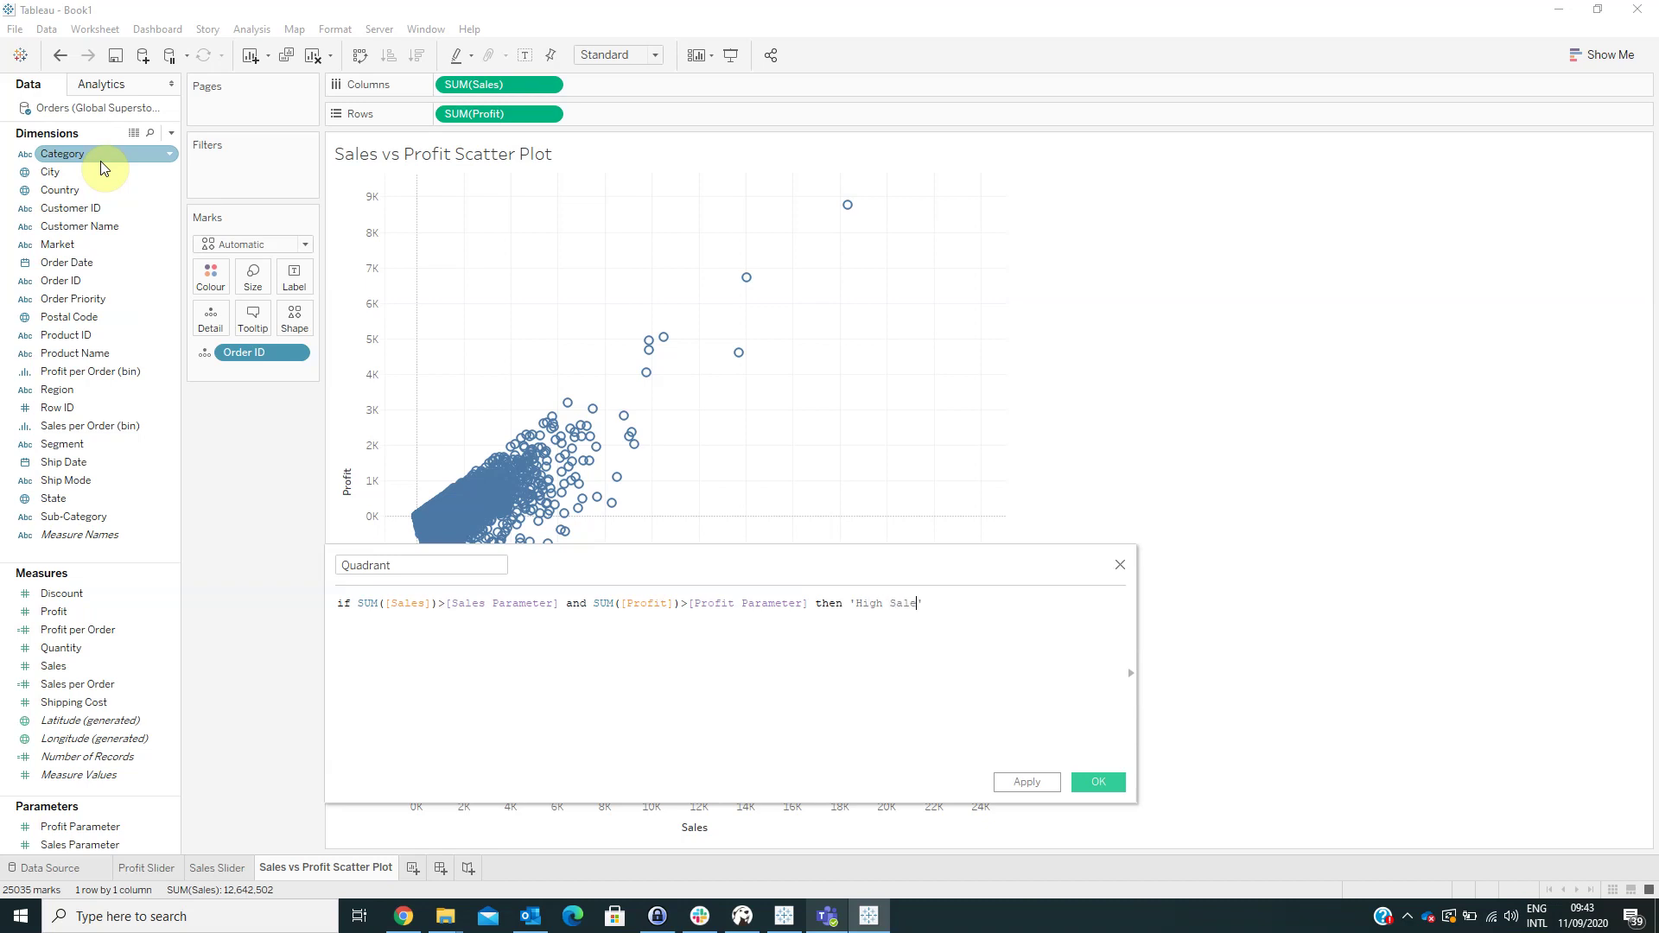
pyautogui.write('High Sales/High profit')
pyautogui.press('Left')
pyautogui.press('Left')
pyautogui.press('Left')
pyautogui.press('Left')
pyautogui.press('Left')
pyautogui.press('BackSpace')
pyautogui.write('P')
pyautogui.press('End')
pyautogui.press('Return')
pyautogui.write('el')
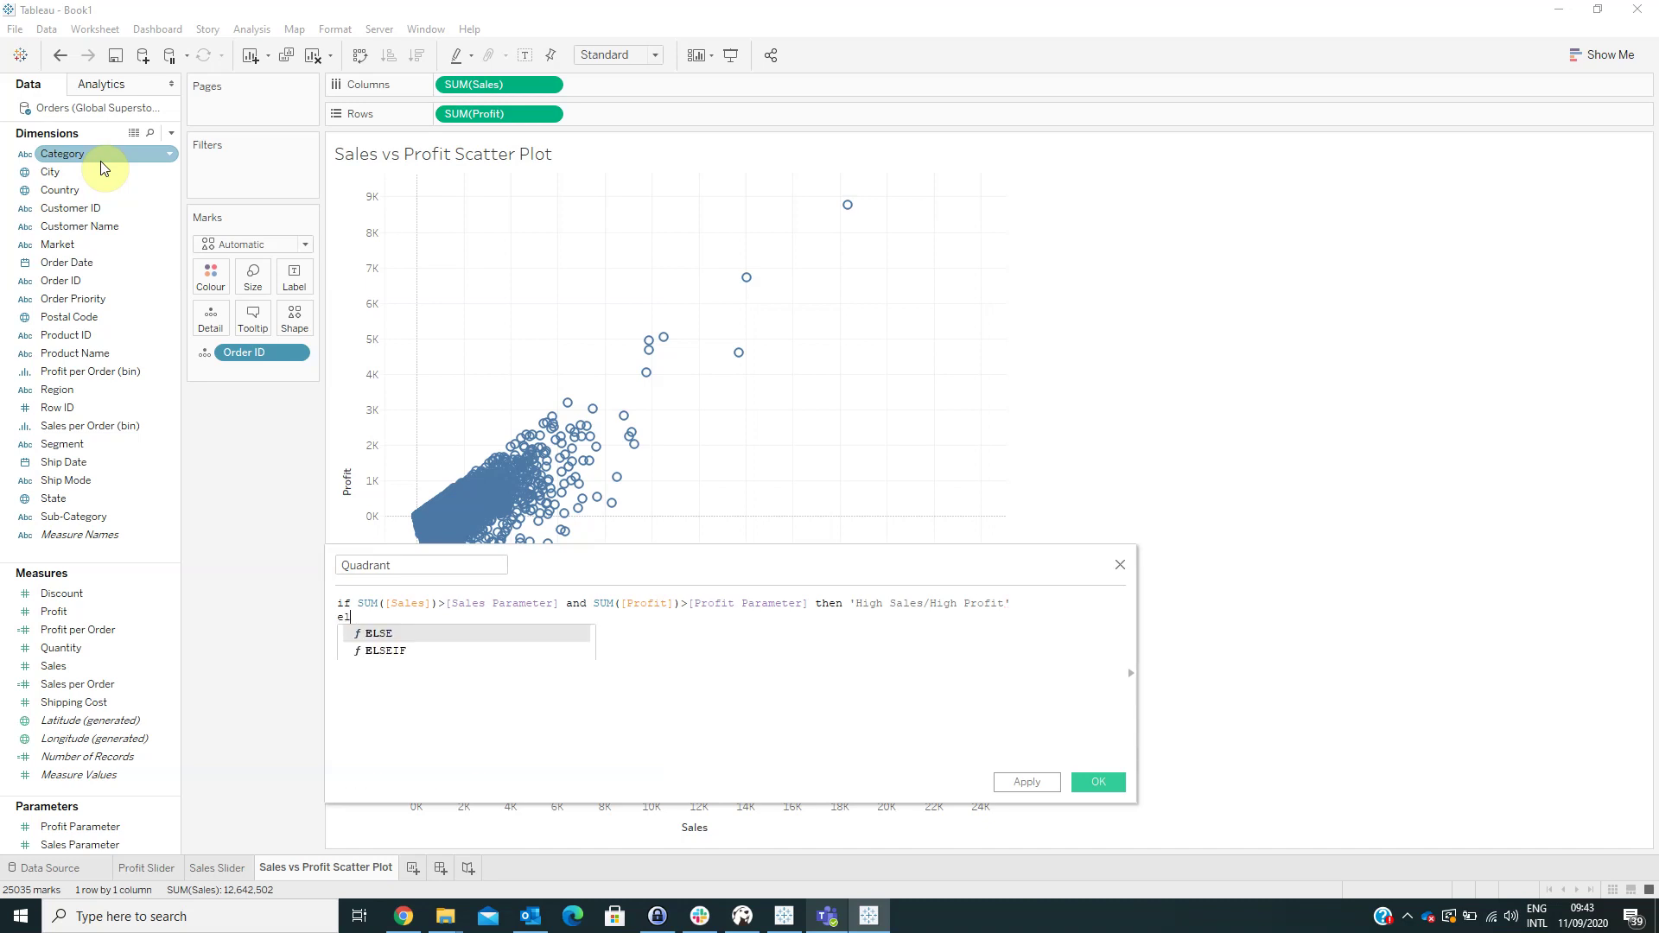
pyautogui.write('seif sum')
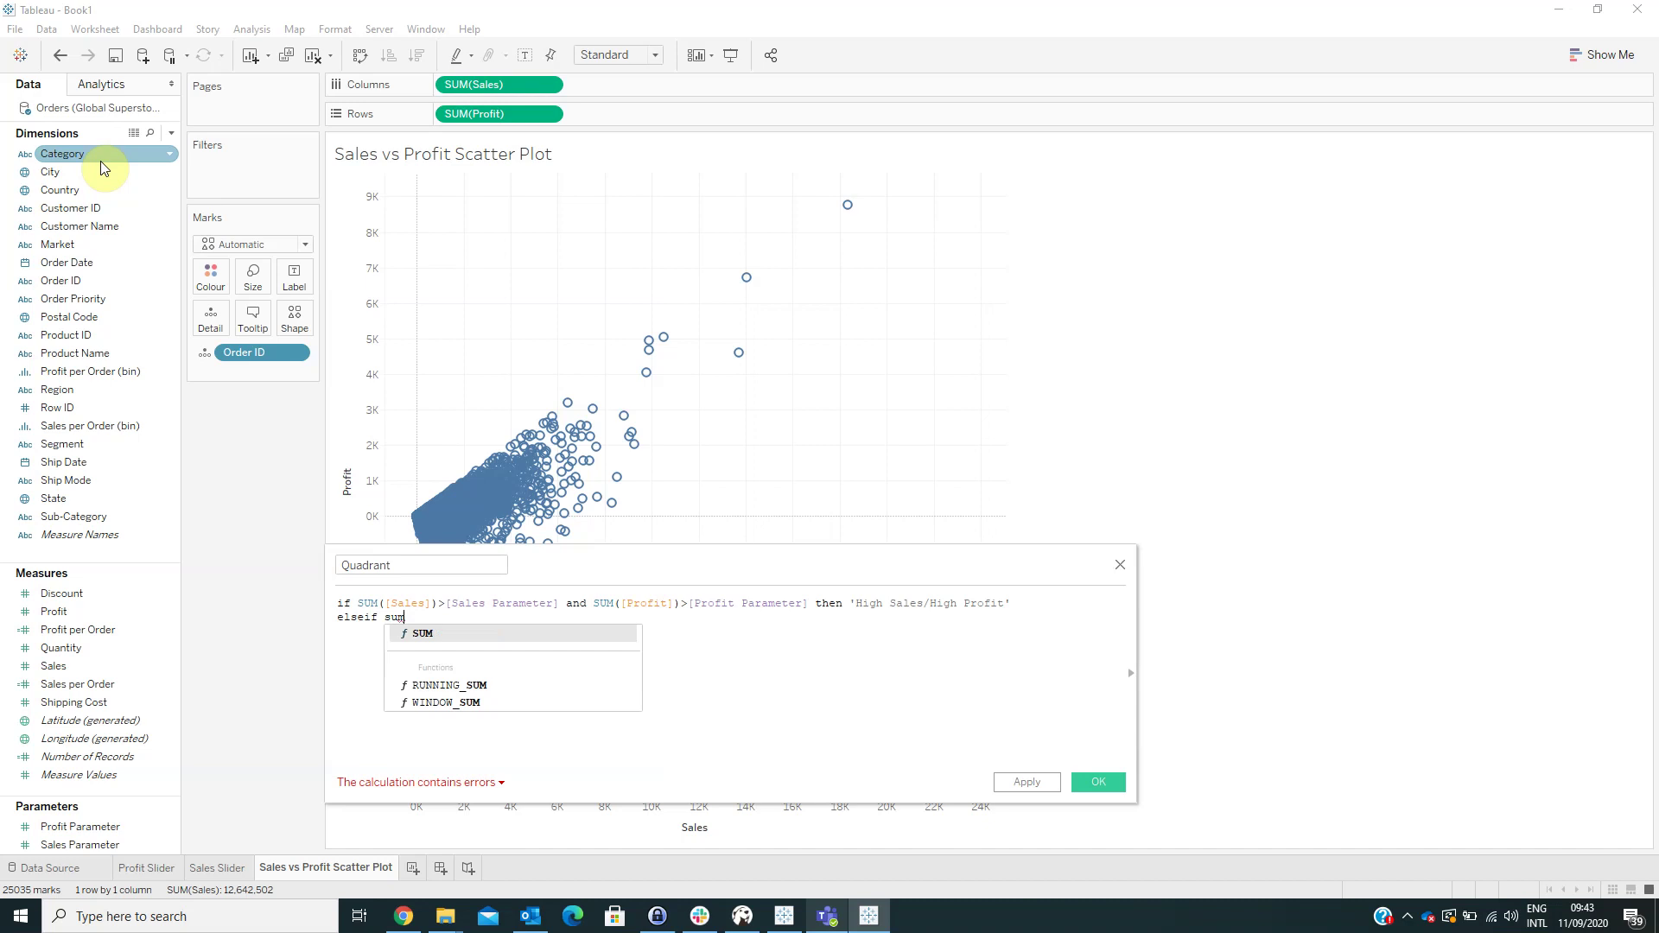
# - Add the branch SUM([Sales]) <= [Sales Parameter] AND SUM([Profit]) > [Profit Parameter] THEN 'Low Sales/High Profit'
pyautogui.press('Return')
pyautogui.write('sa')
pyautogui.press('Return')
pyautogui.write('<=sales p')
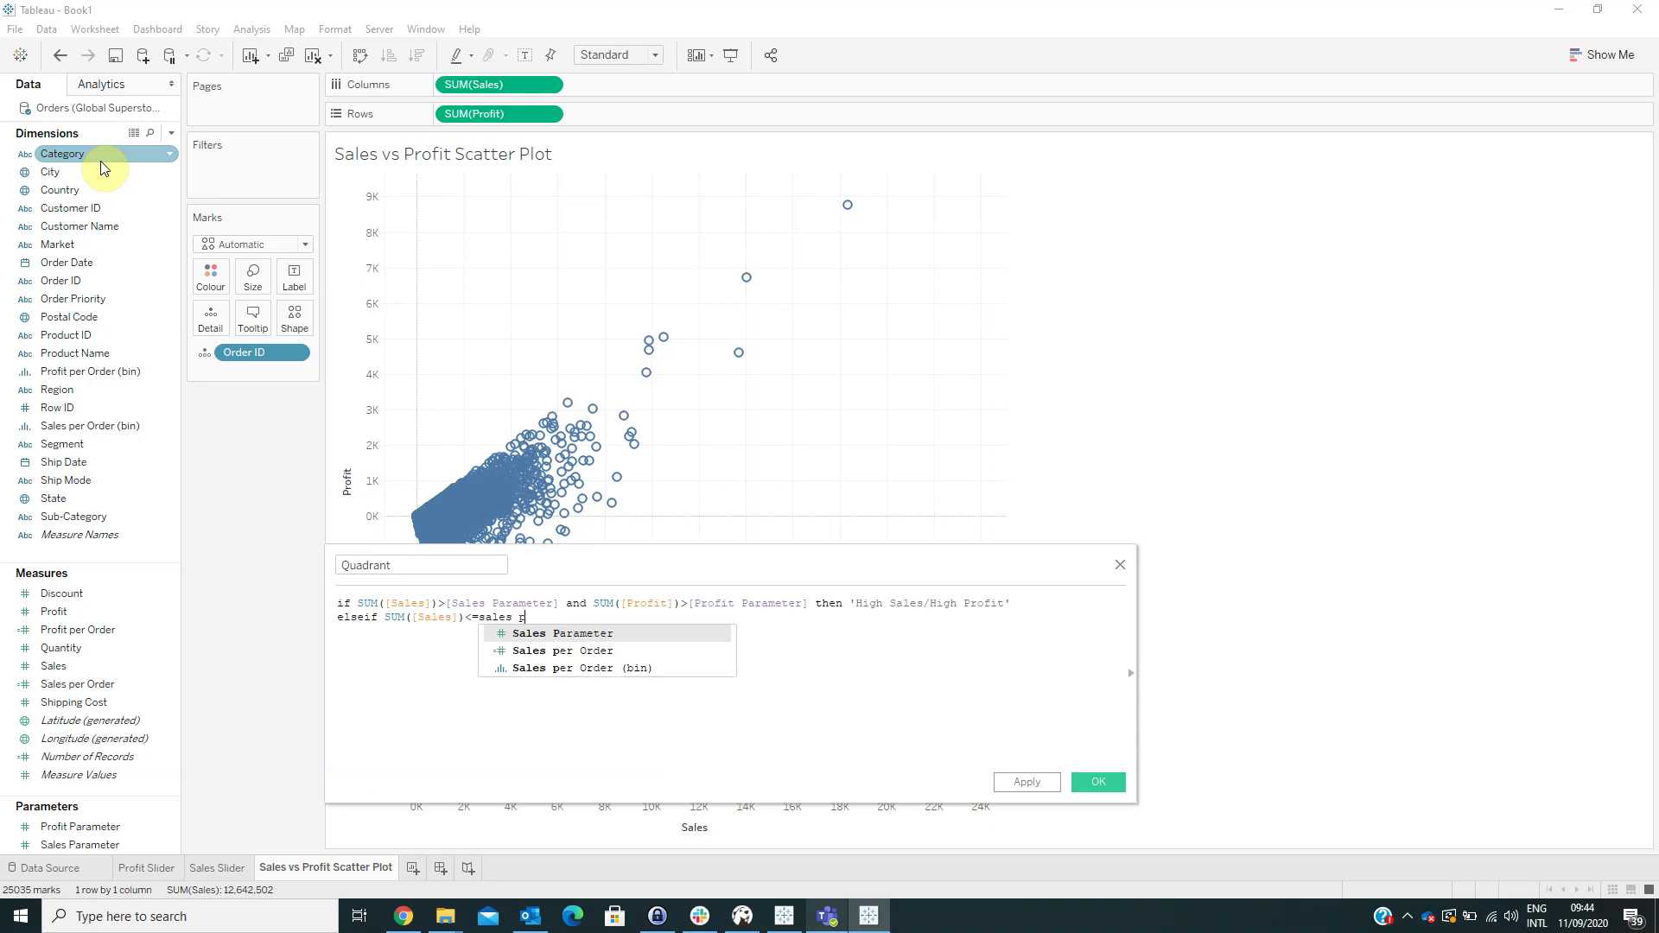
pyautogui.press('Return')
pyautogui.write('and s')
pyautogui.press('Return')
pyautogui.write('pro')
pyautogui.press('Return')
pyautogui.write('>')
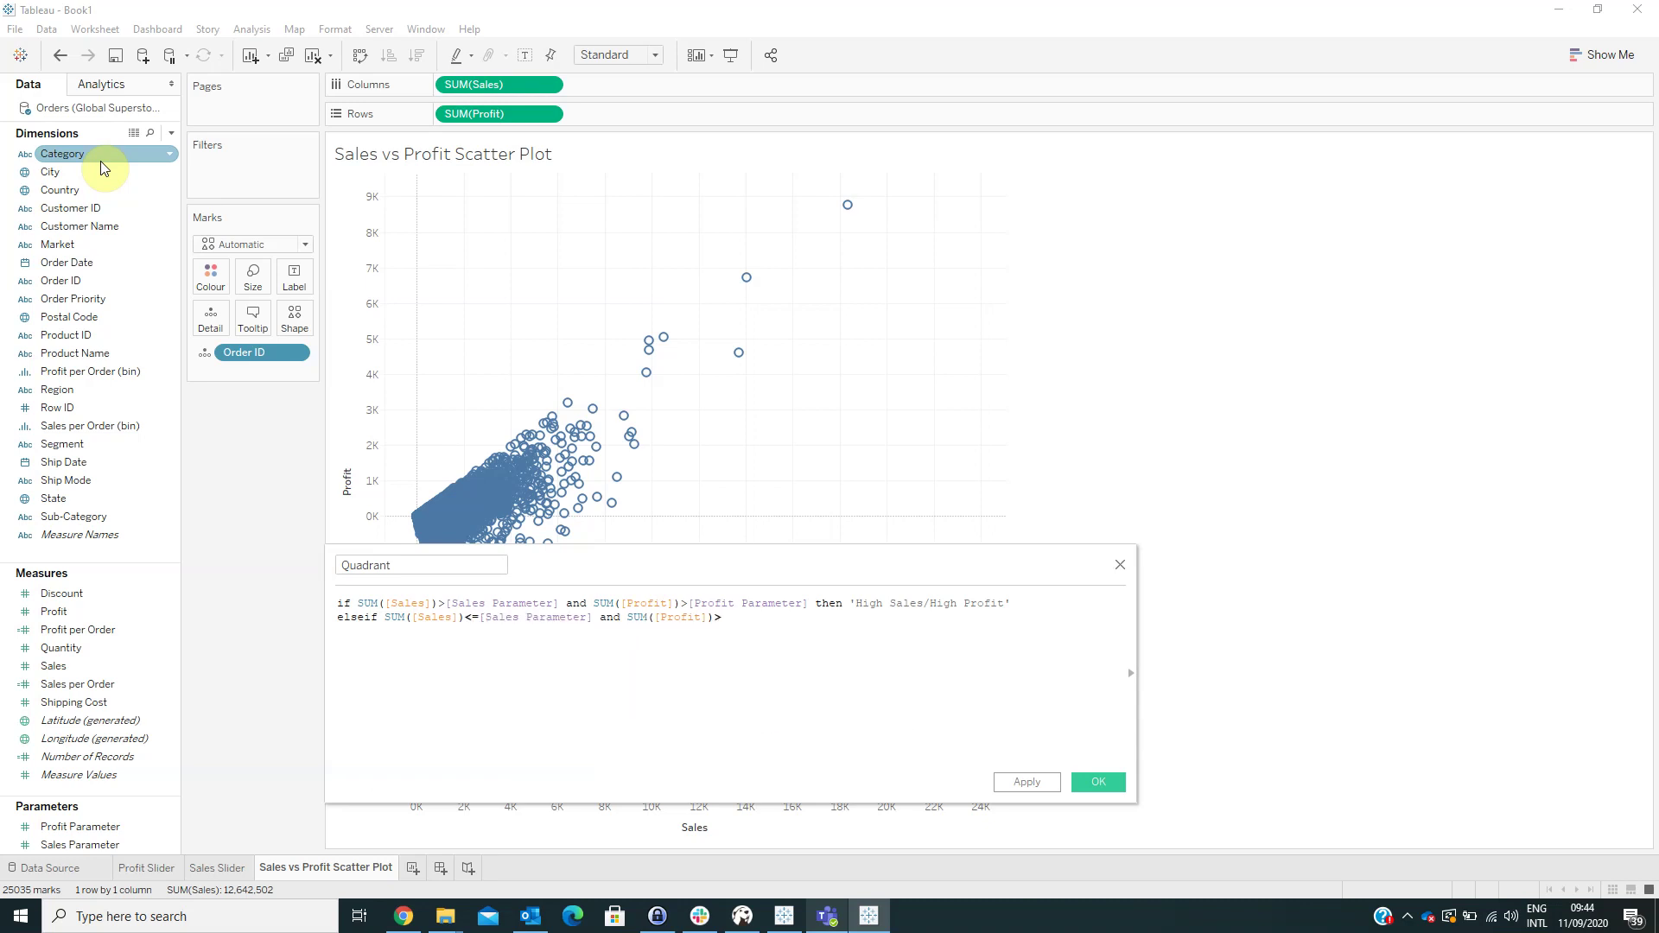
pyautogui.write('profit p')
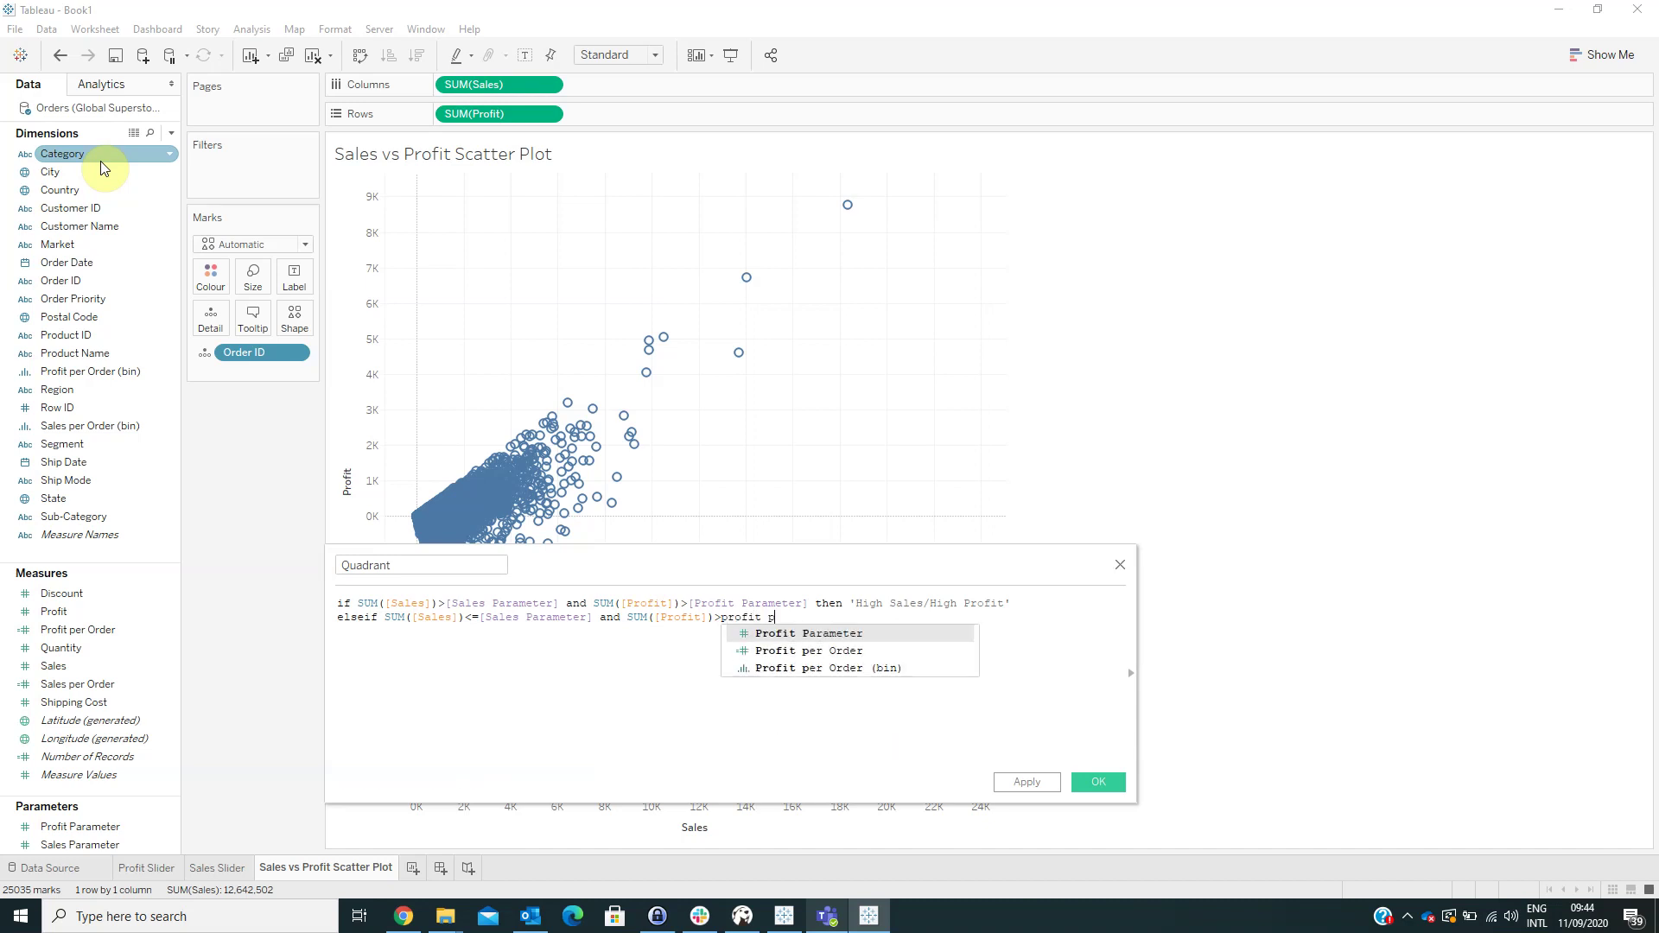
pyautogui.press('Return')
pyautogui.write("then 'Low")
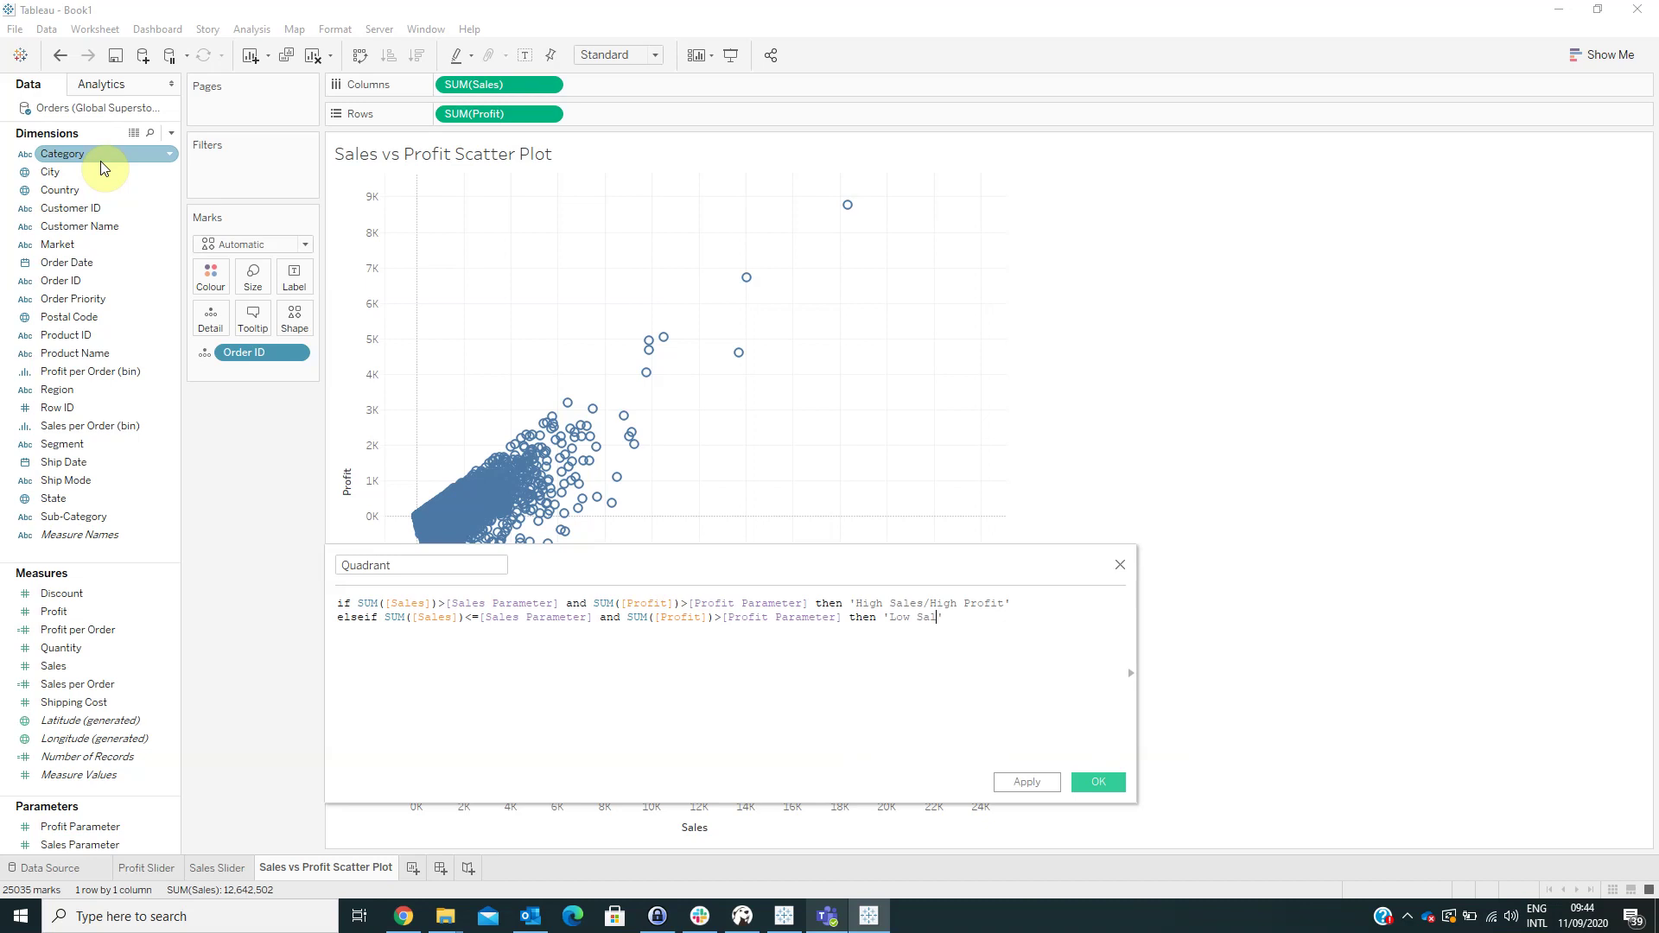
pyautogui.write(" Sales/High Profit' ")
pyautogui.write('else')
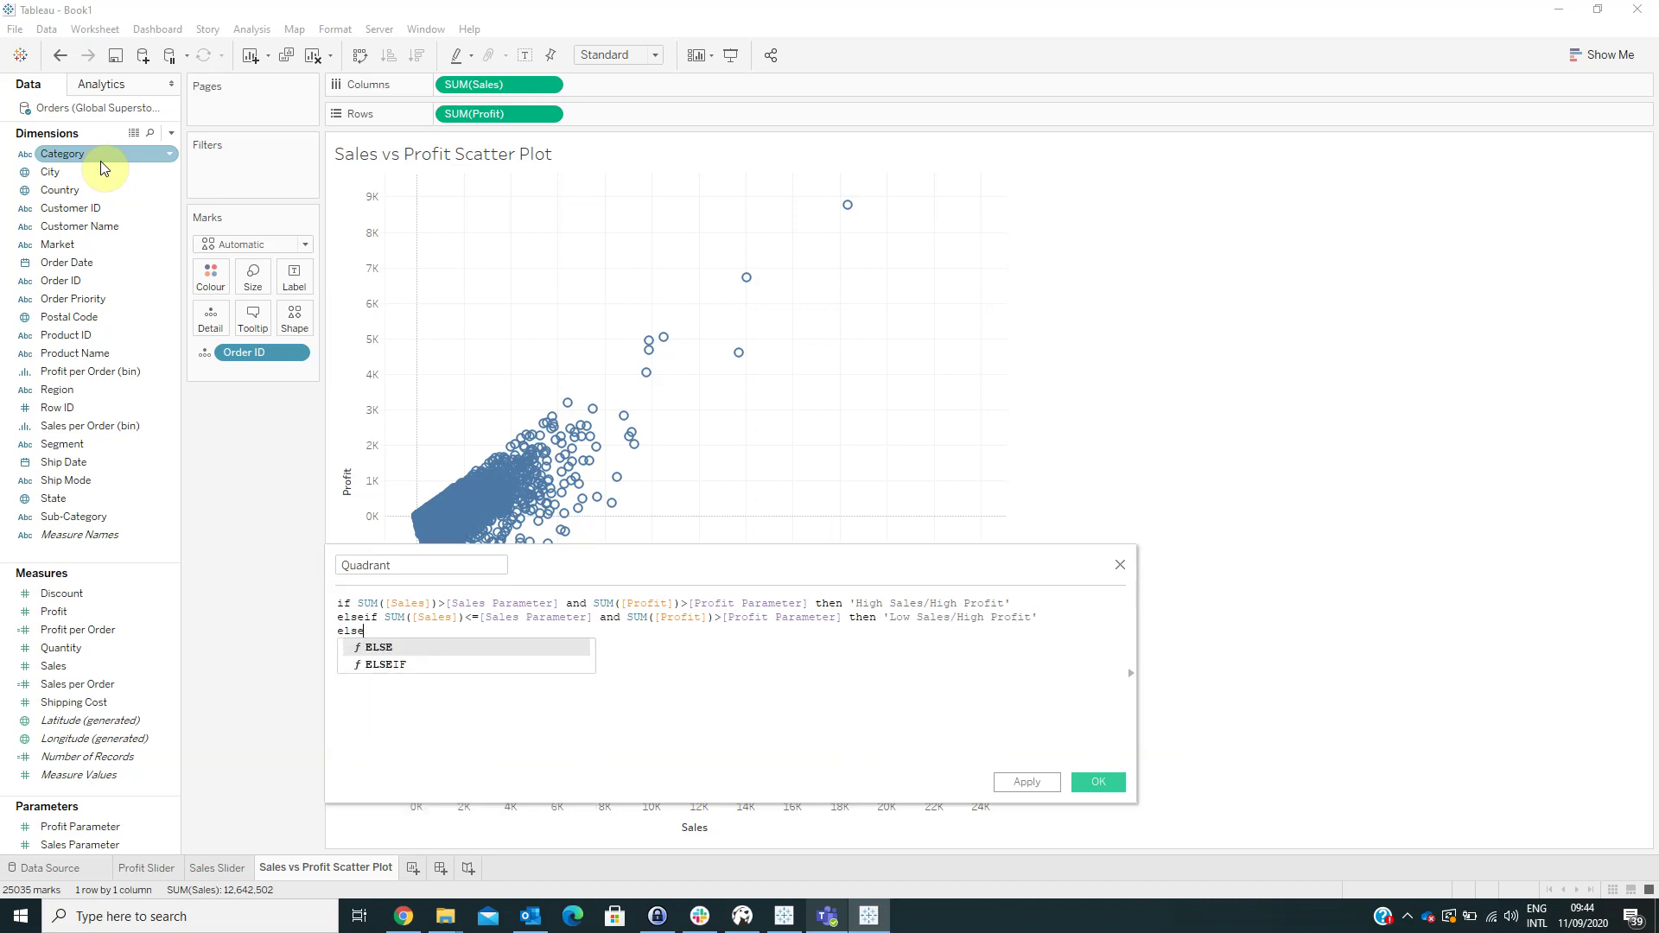
pyautogui.press('Return')
# - Add the High Sales/Low Profit branch (Sales > Sales Parameter, Profit <= Profit Parameter), else 'Low Profit'
pyautogui.write('if sum')
pyautogui.press('Return')
pyautogui.write('s')
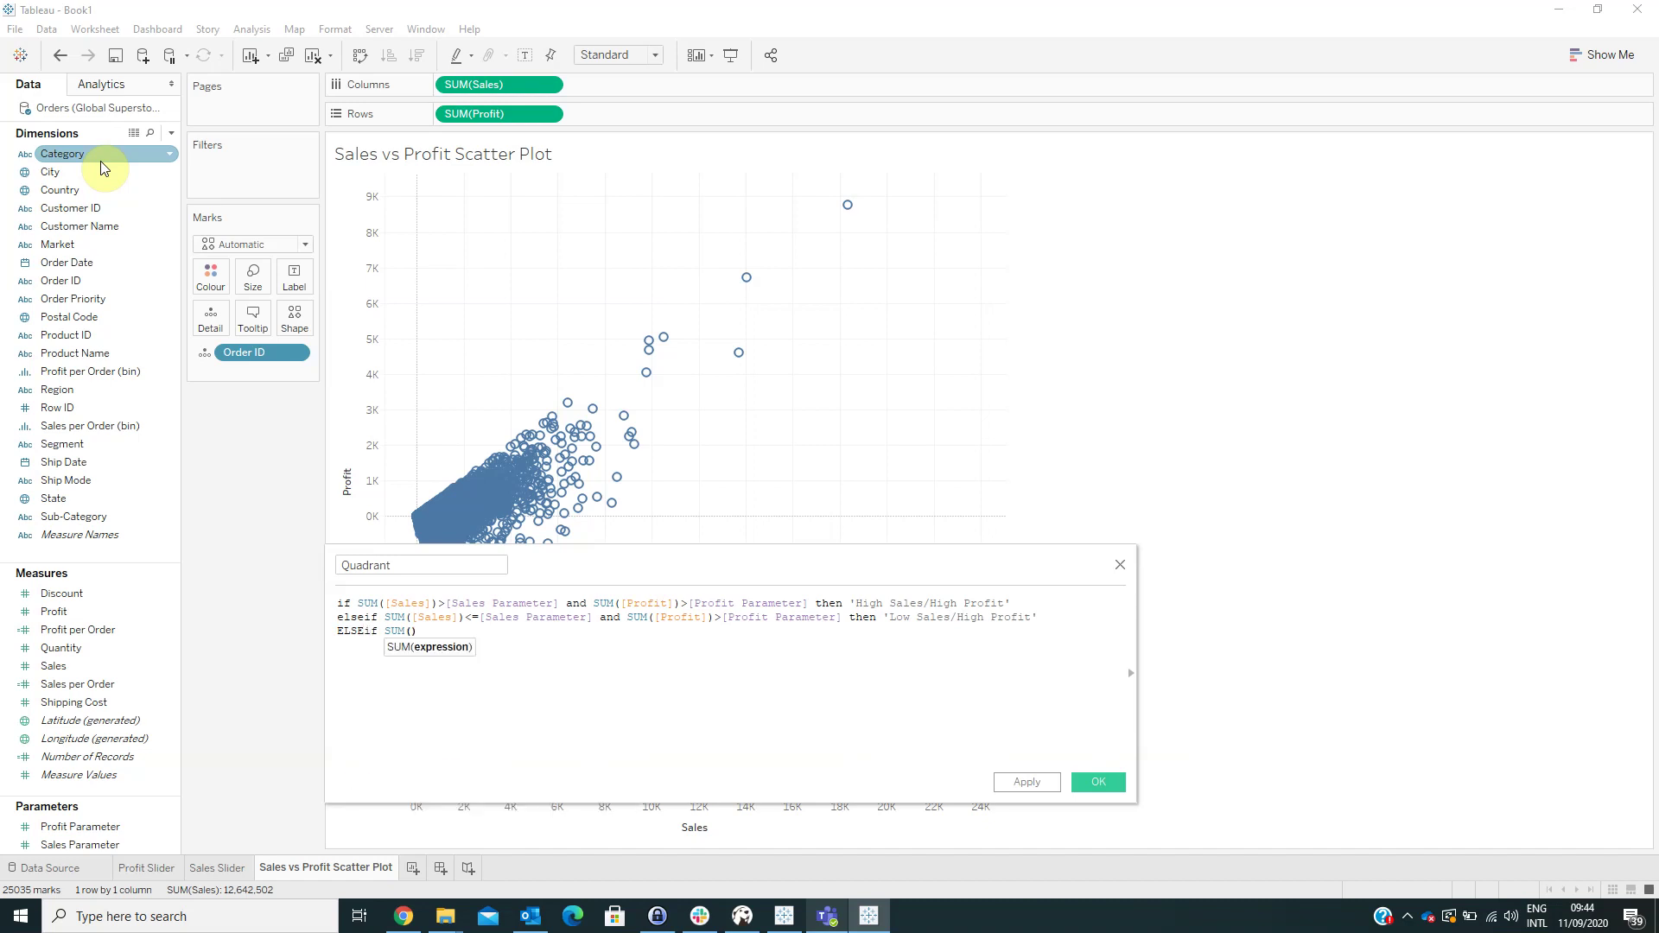
pyautogui.write('a')
pyautogui.press('Return')
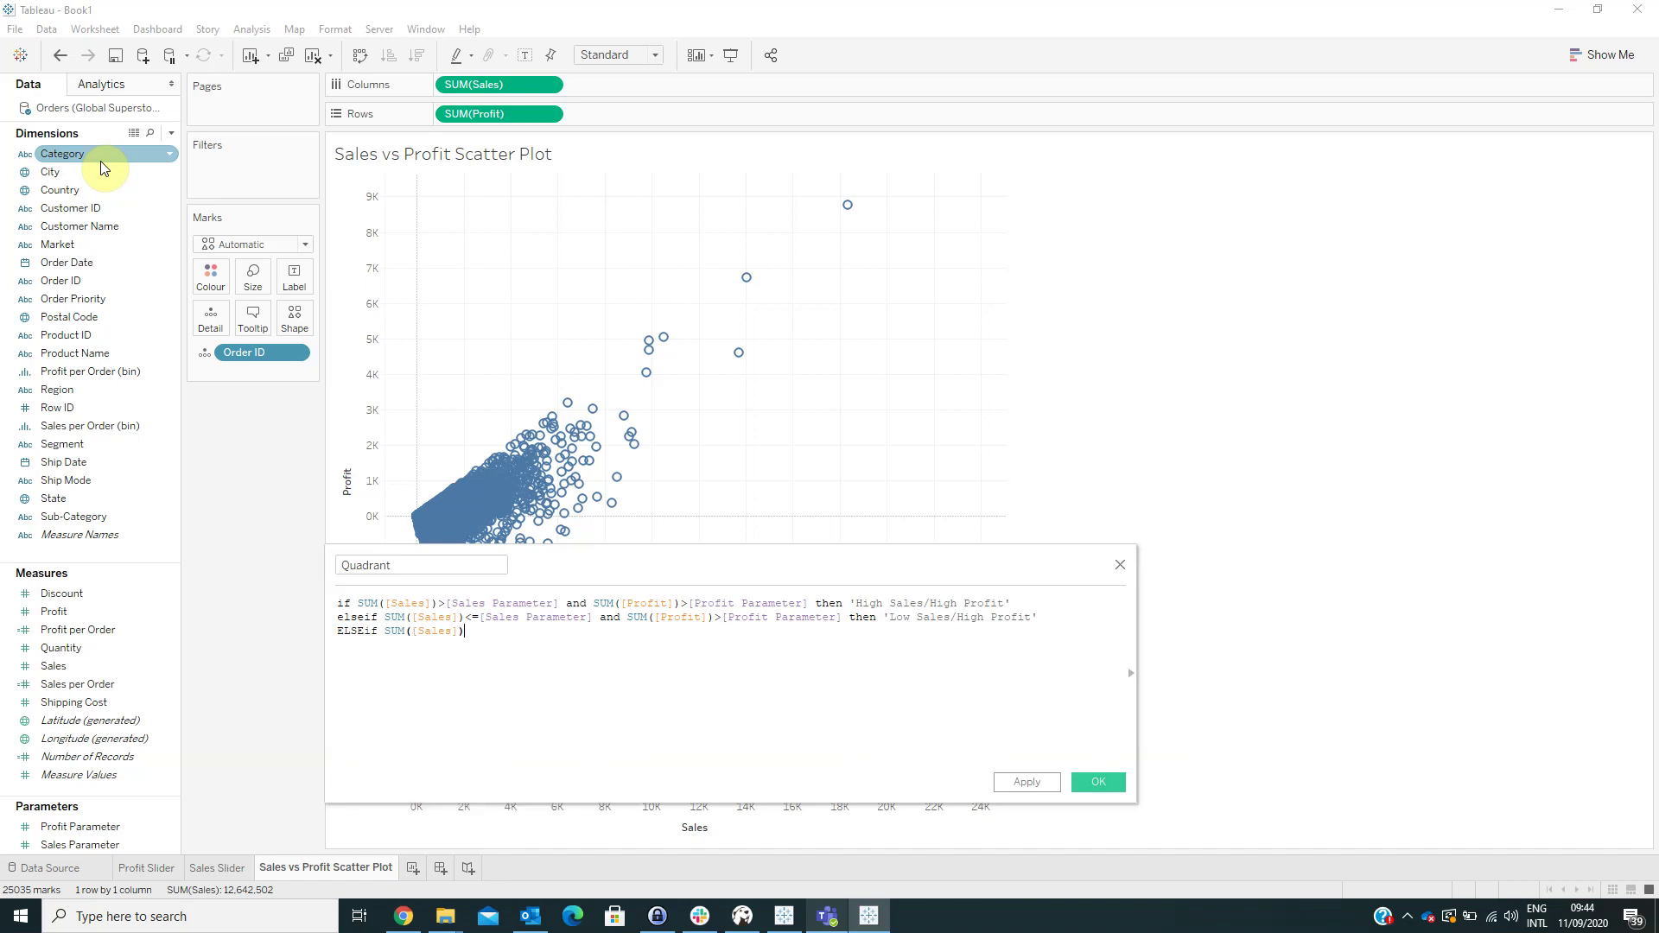
pyautogui.write('>sales')
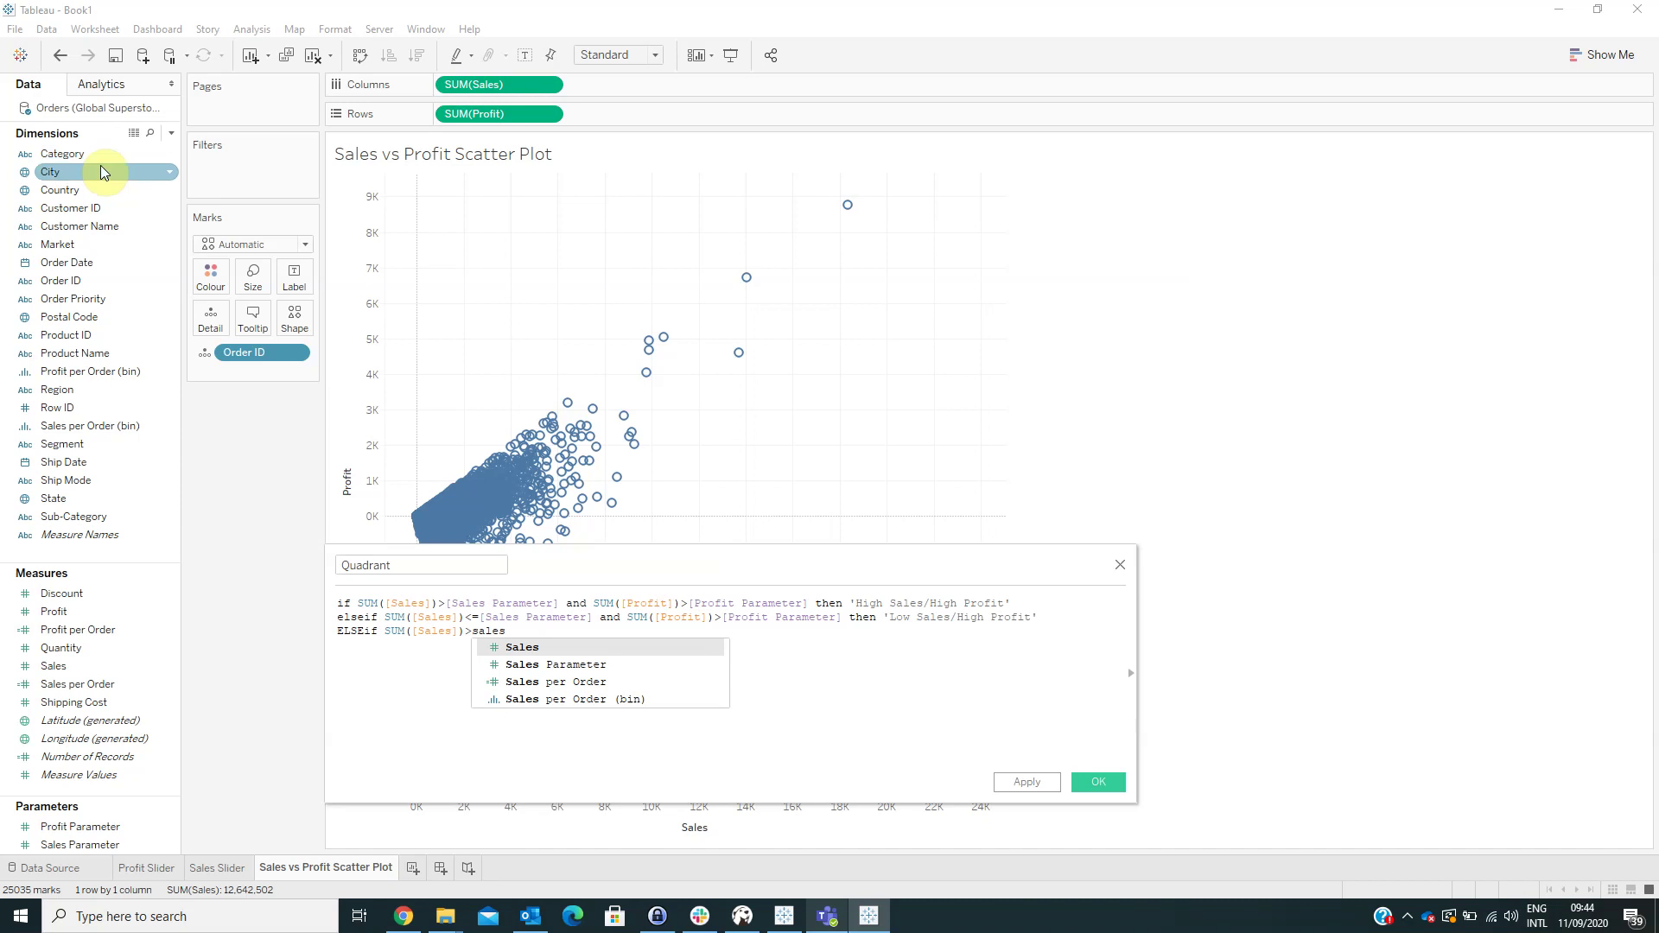
pyautogui.press('Return')
pyautogui.write('and')
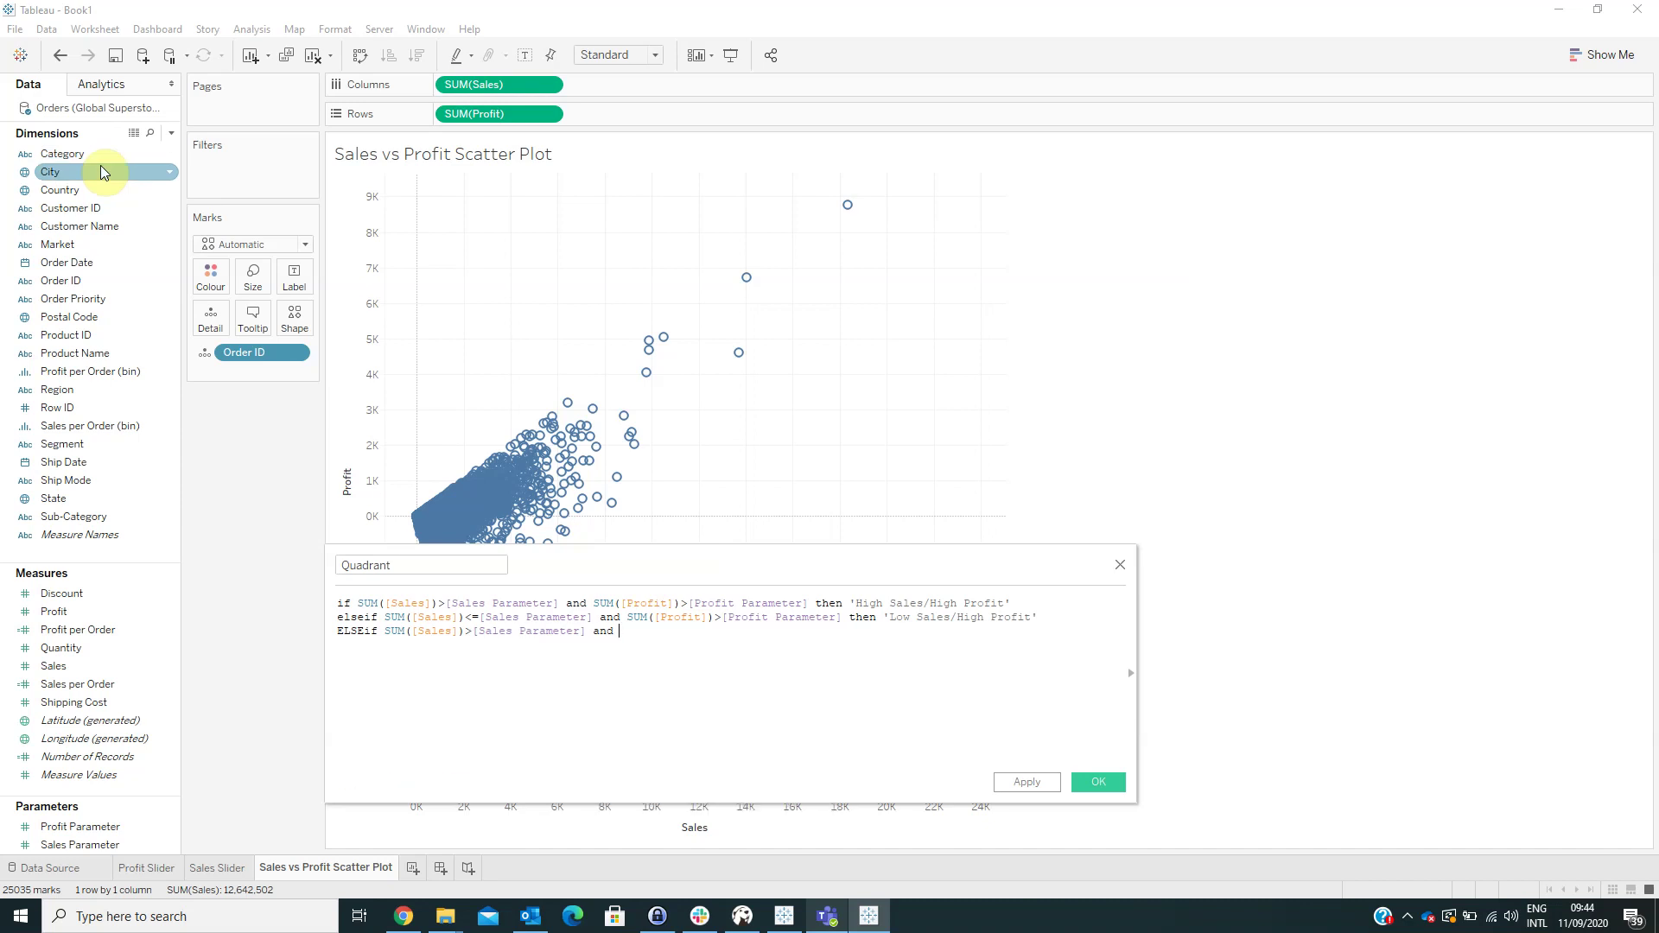
pyautogui.write('sum')
pyautogui.press('Return')
pyautogui.write('profit)')
pyautogui.press('Return')
pyautogui.write(')<=profit p')
pyautogui.press('Return')
pyautogui.write("then 'High Sales/Low Pro")
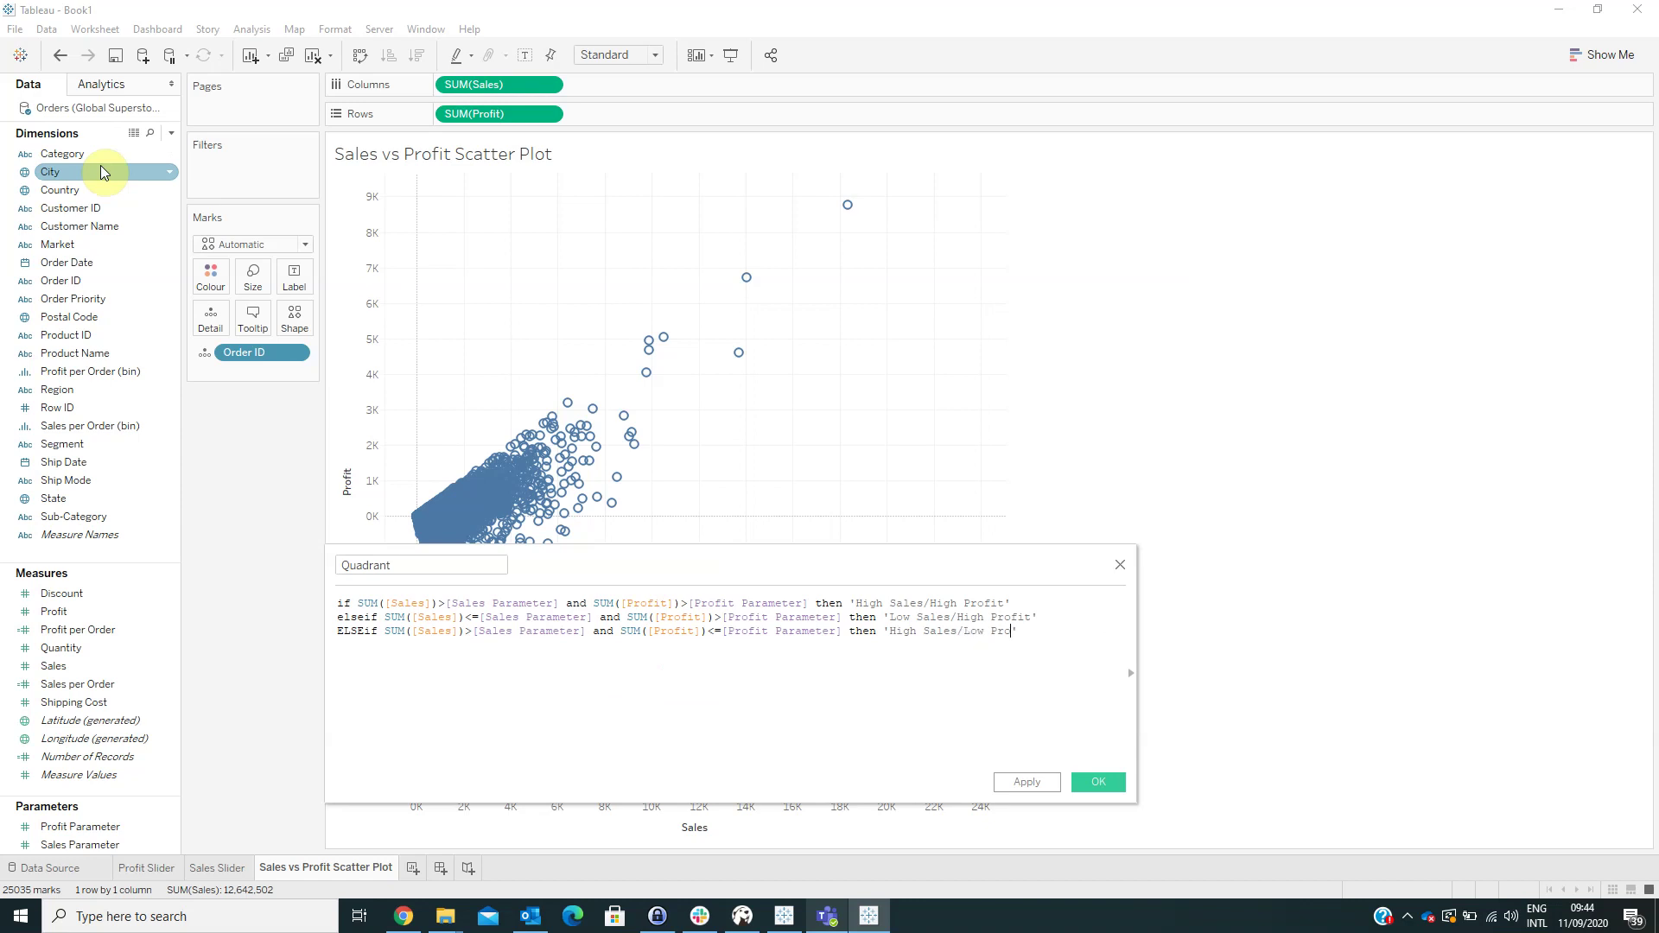
pyautogui.write("lse ''Low Profit/Low Sales")
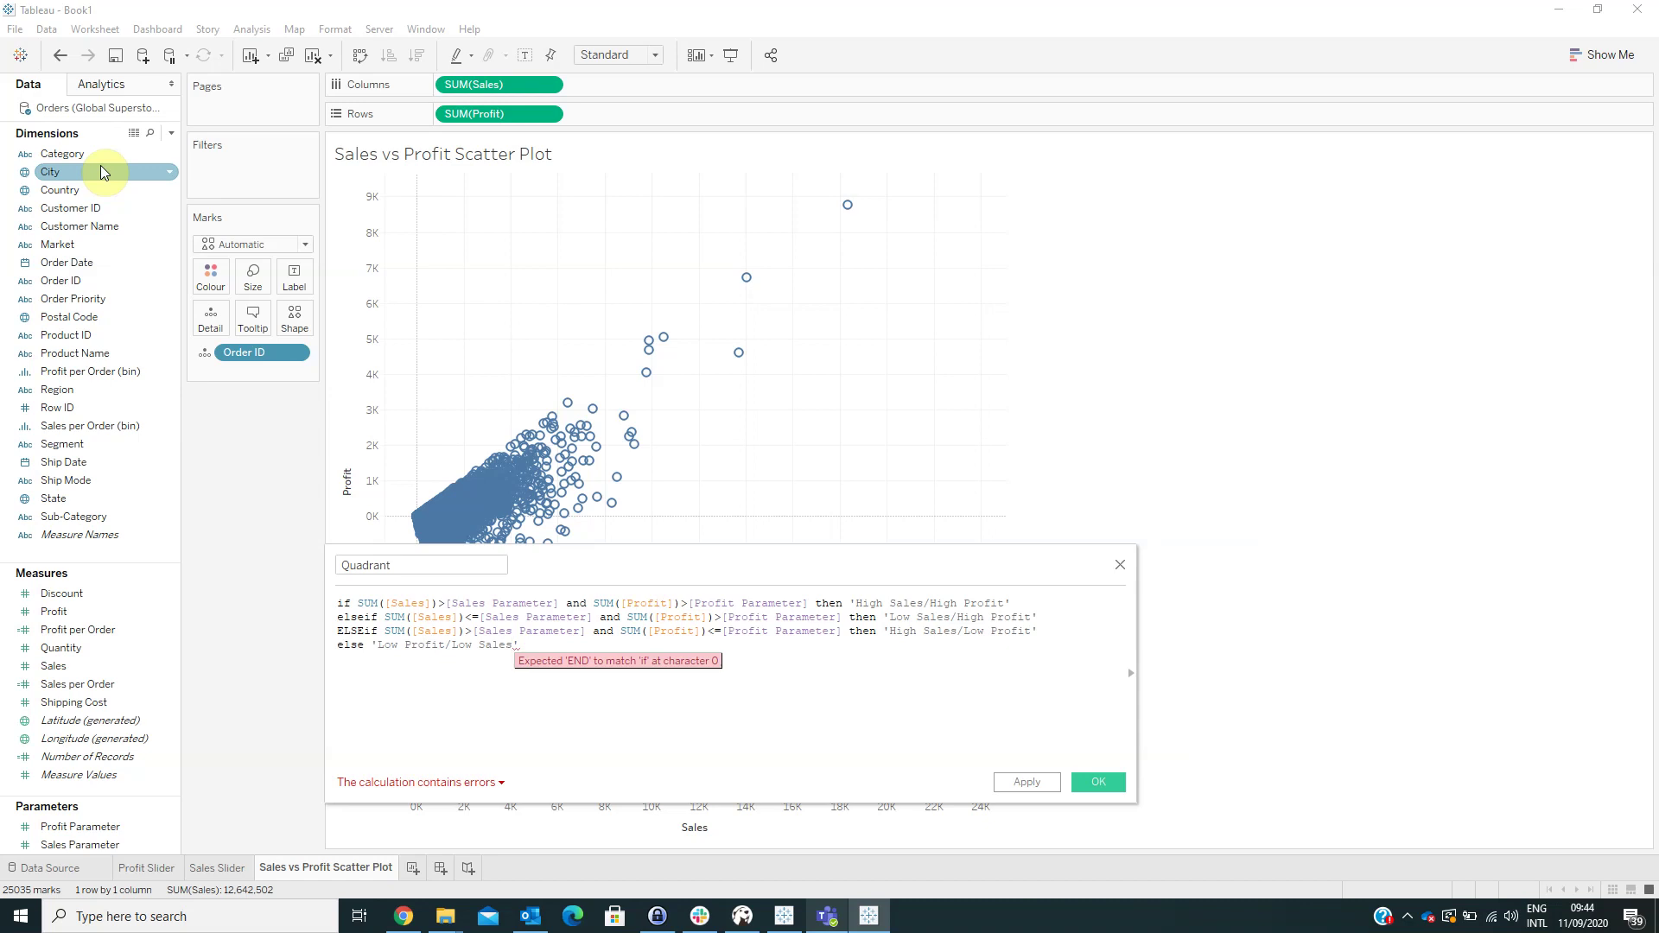
pyautogui.press('Right')
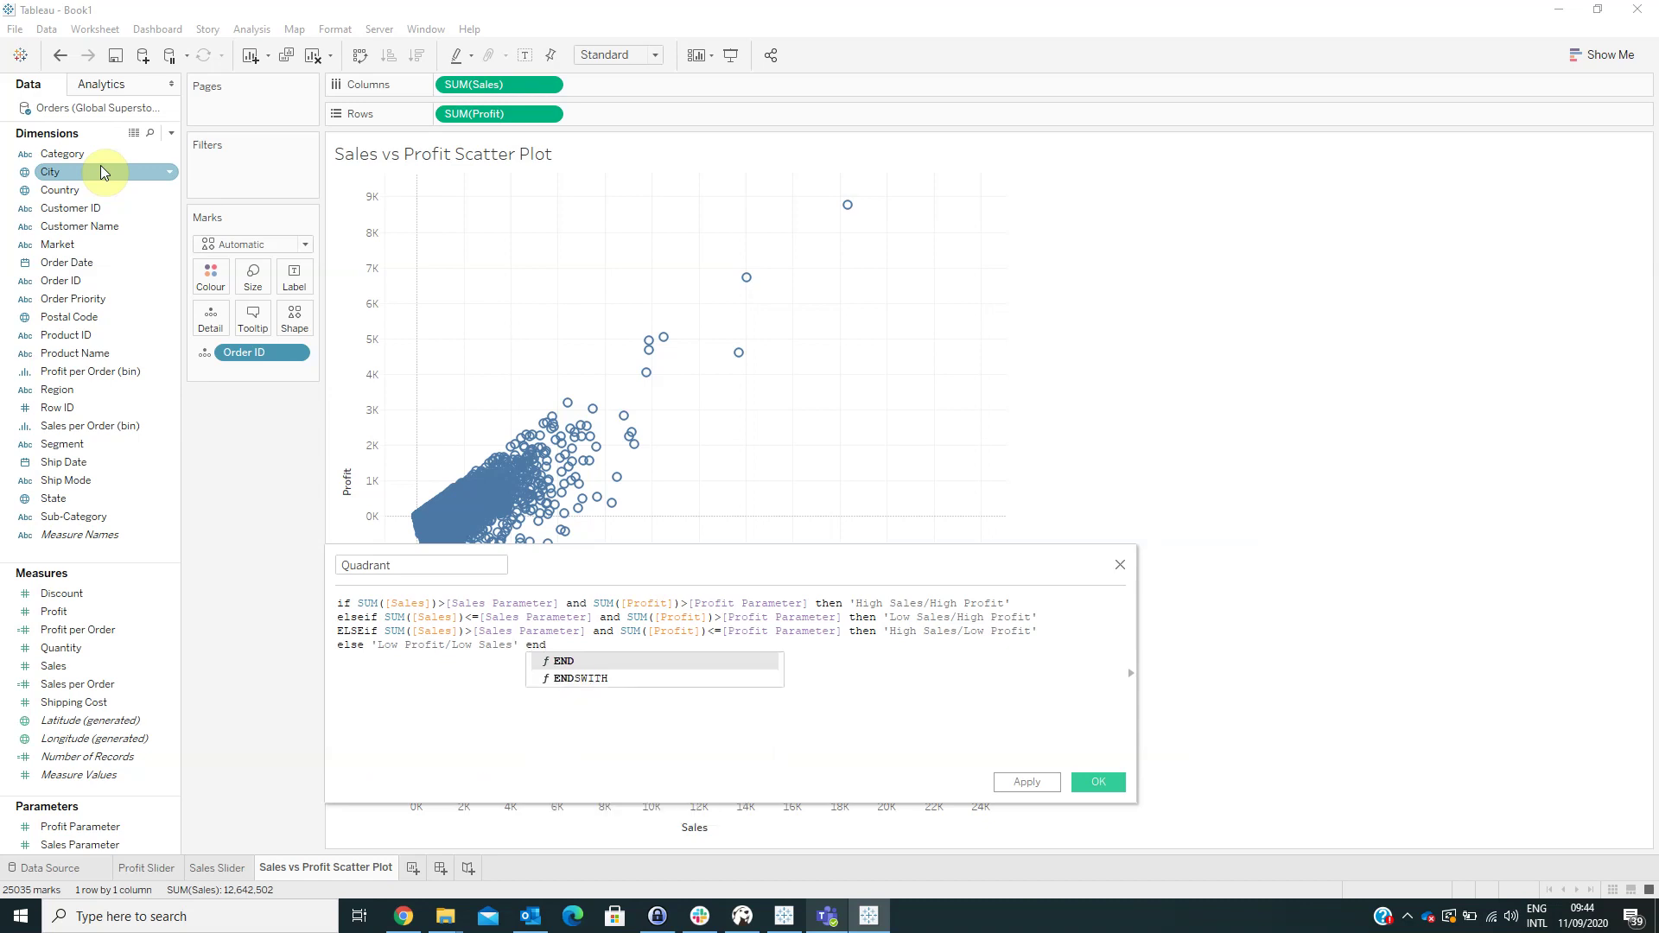
# - Save the Quadrant calculation and colour the scatter plot points by Quadrant
pyautogui.click(1080, 788)
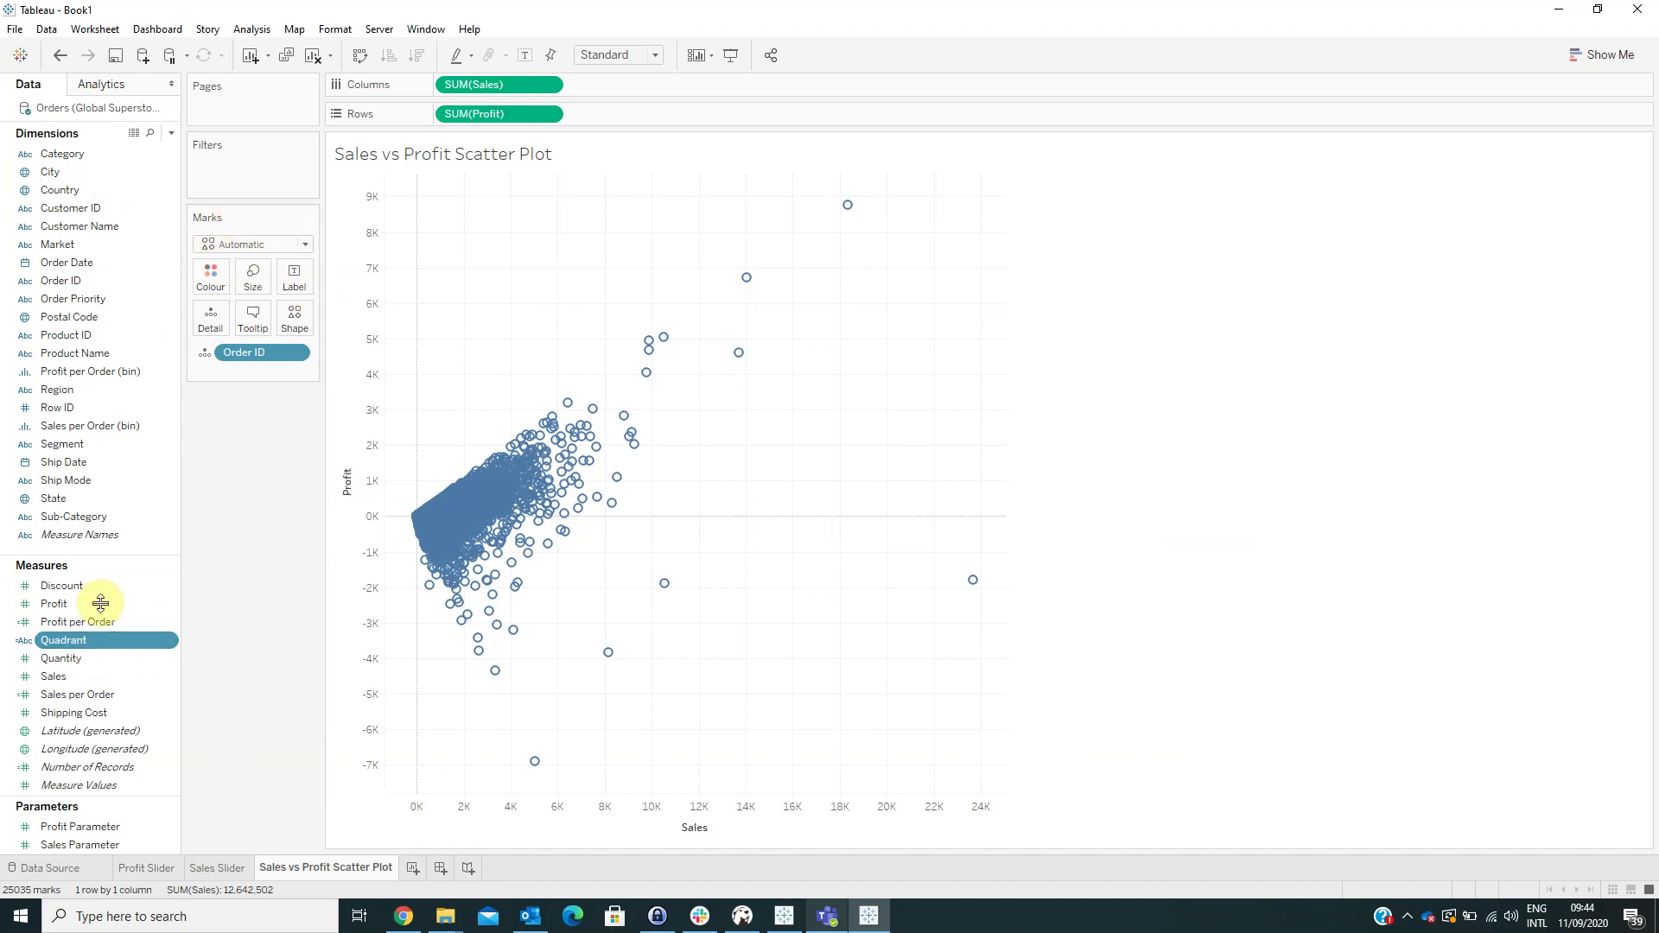
pyautogui.moveTo(107, 650); pyautogui.dragTo(208, 281)
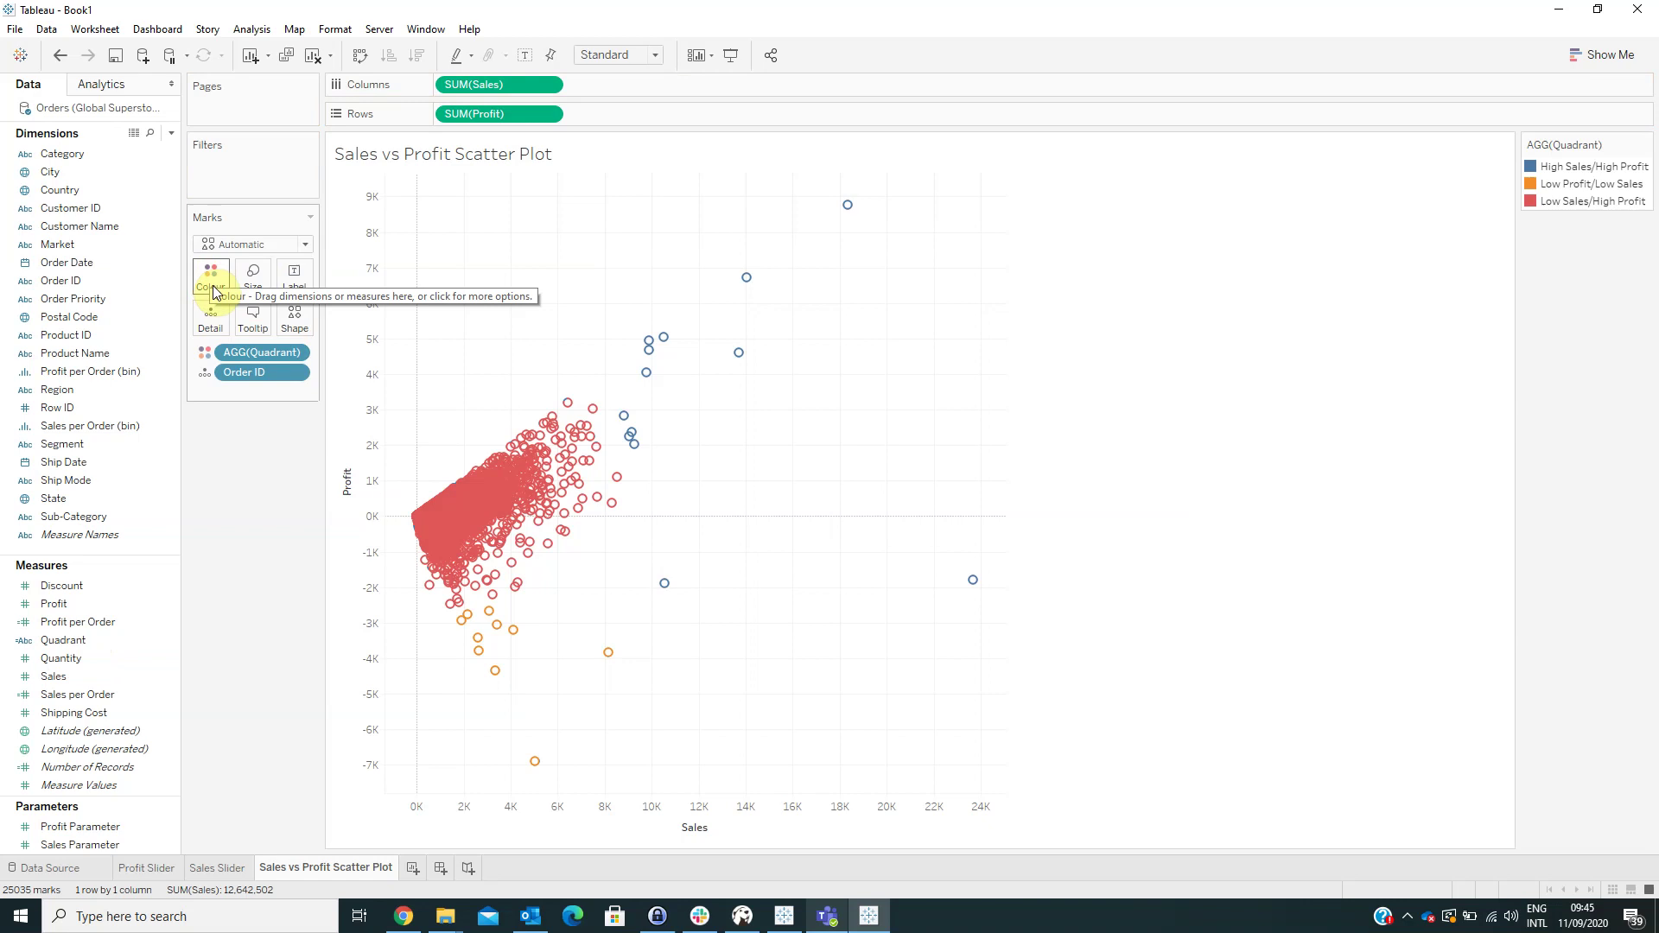
pyautogui.click(439, 868)
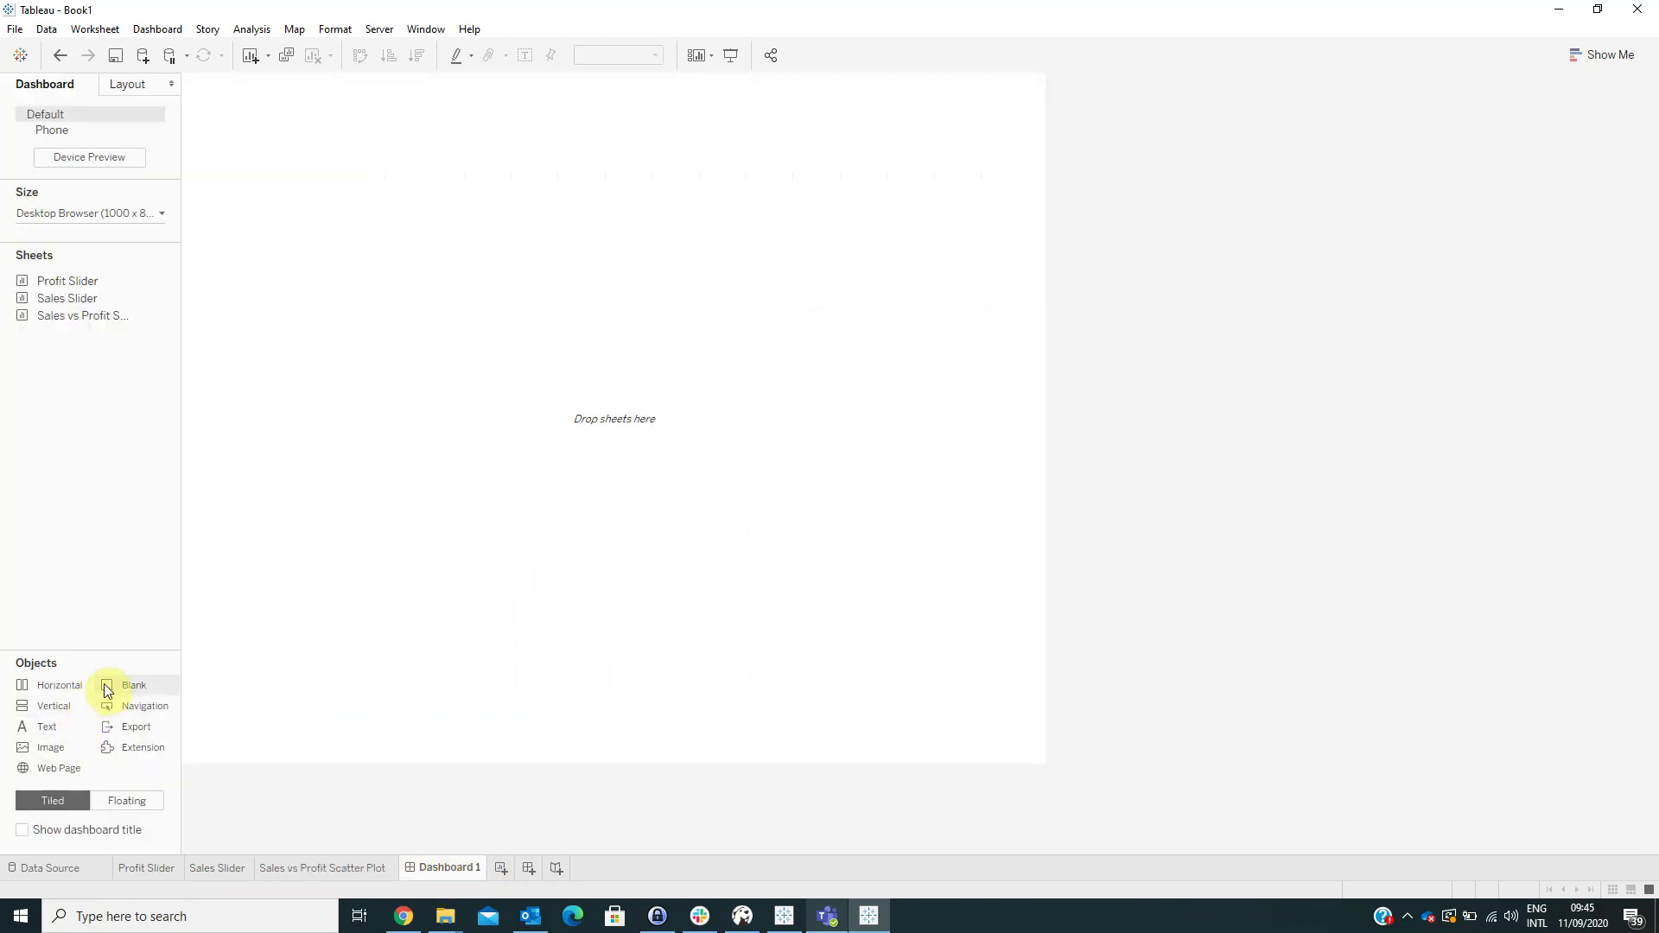
# - Add a vertical container, a blank and the Sales vs Profit Scatter Plot, removing the Quadrant legend
pyautogui.moveTo(74, 711); pyautogui.dragTo(222, 644)
pyautogui.moveTo(138, 685); pyautogui.dragTo(580, 528)
pyautogui.moveTo(101, 315)
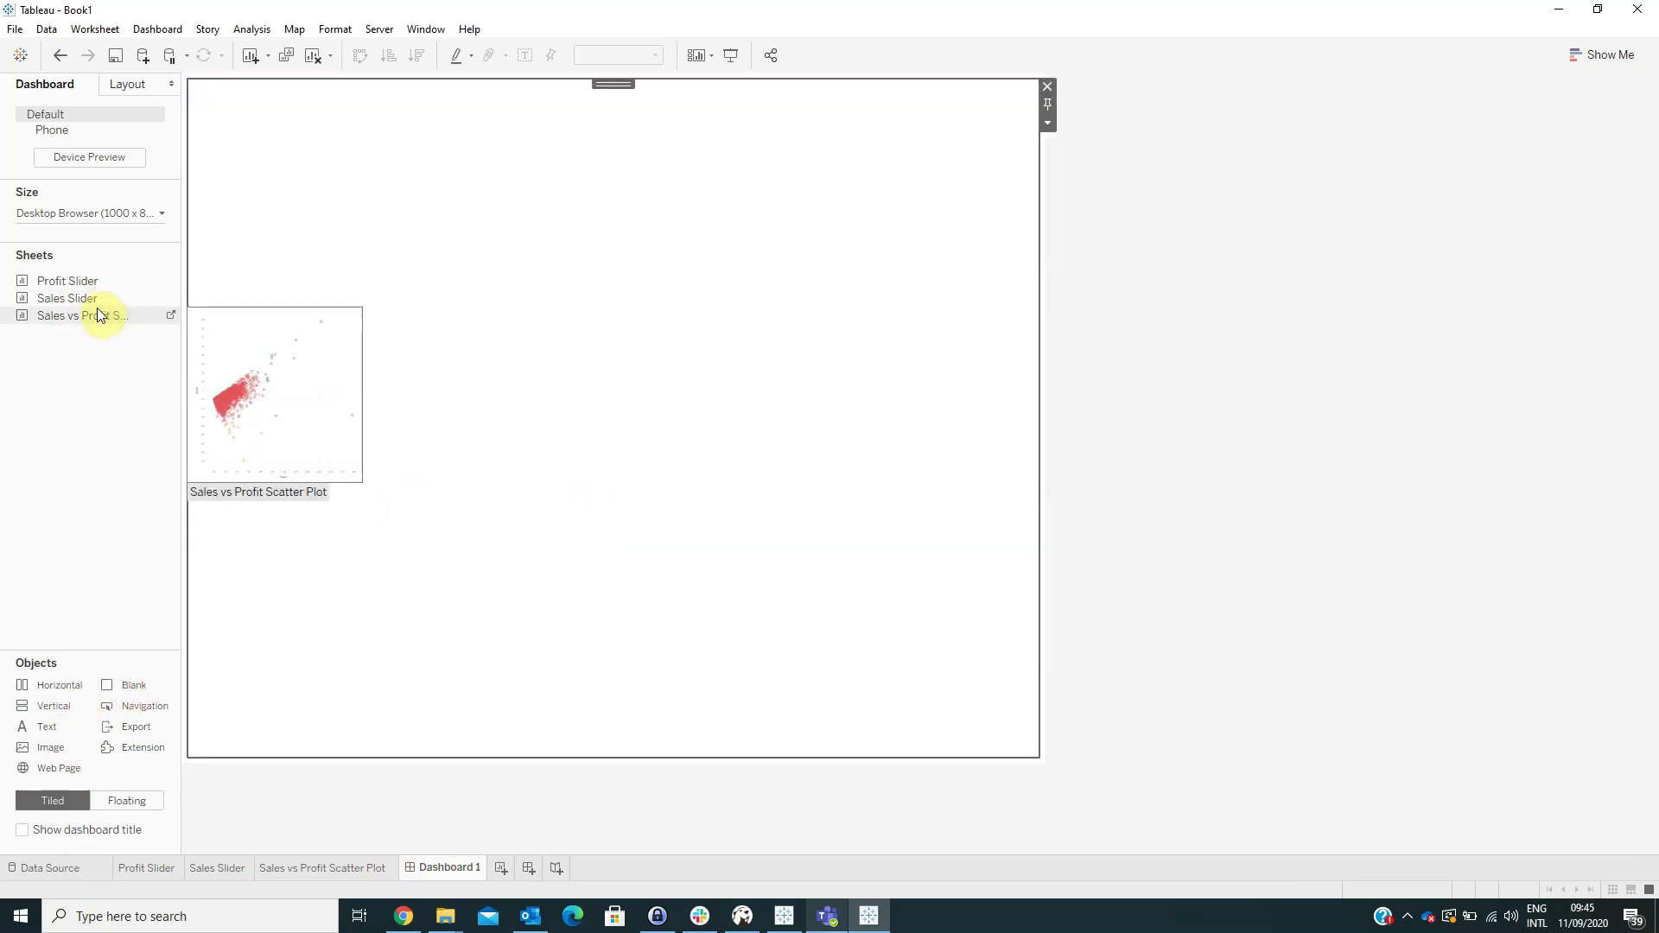
pyautogui.moveTo(95, 314); pyautogui.dragTo(781, 341)
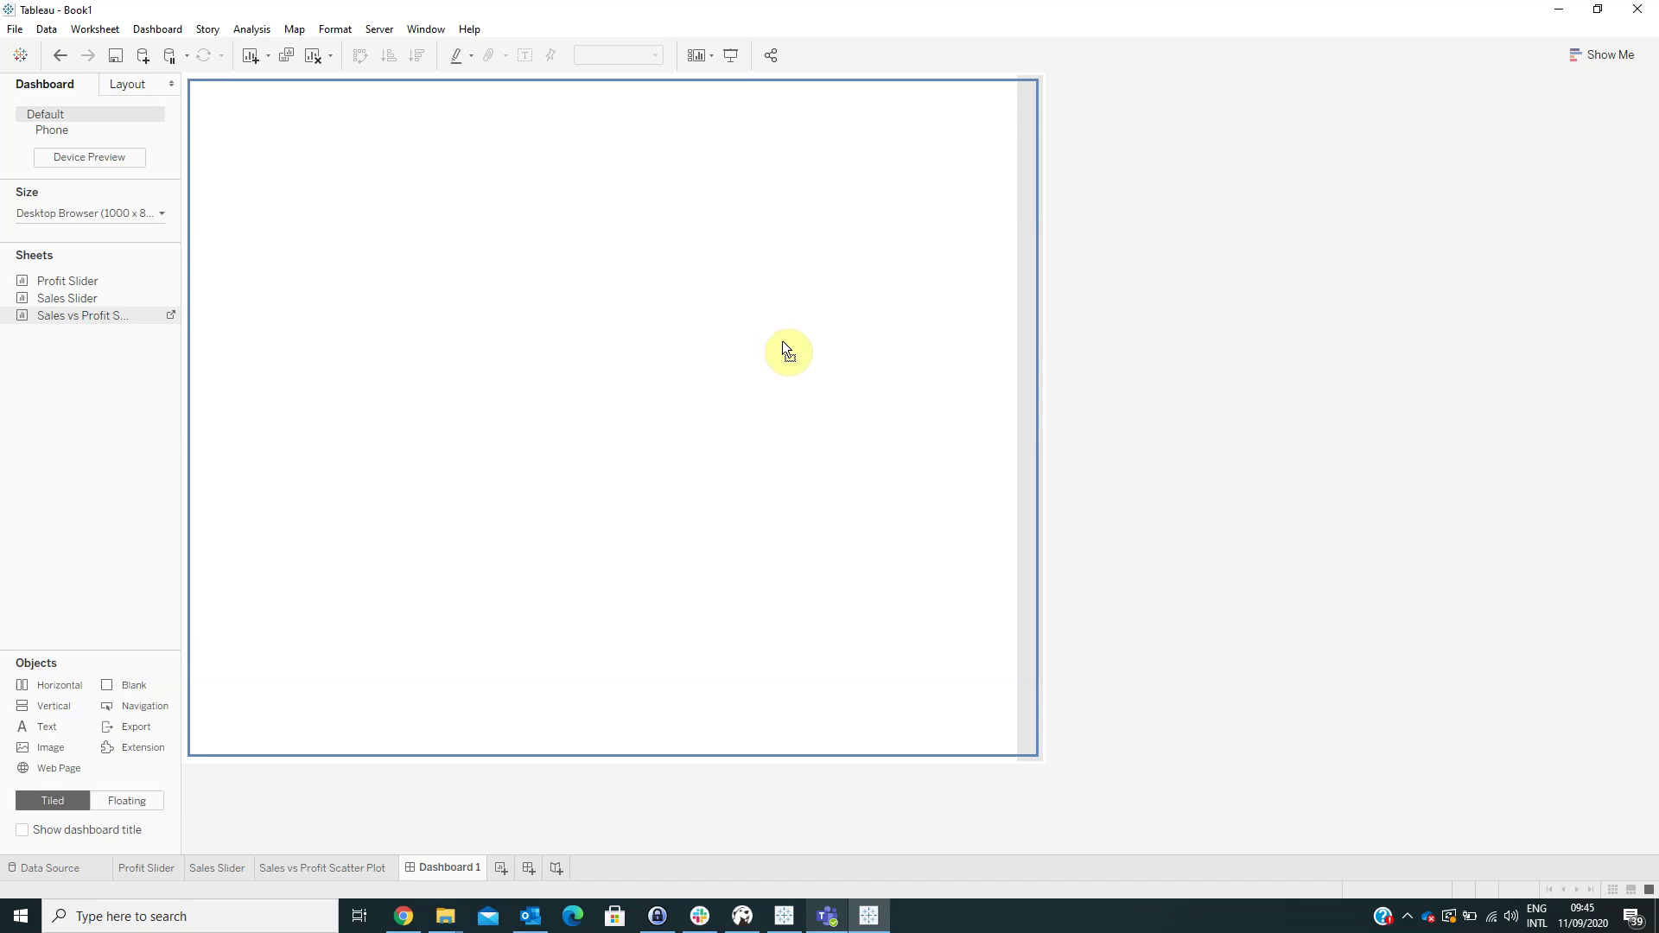
pyautogui.click(968, 112)
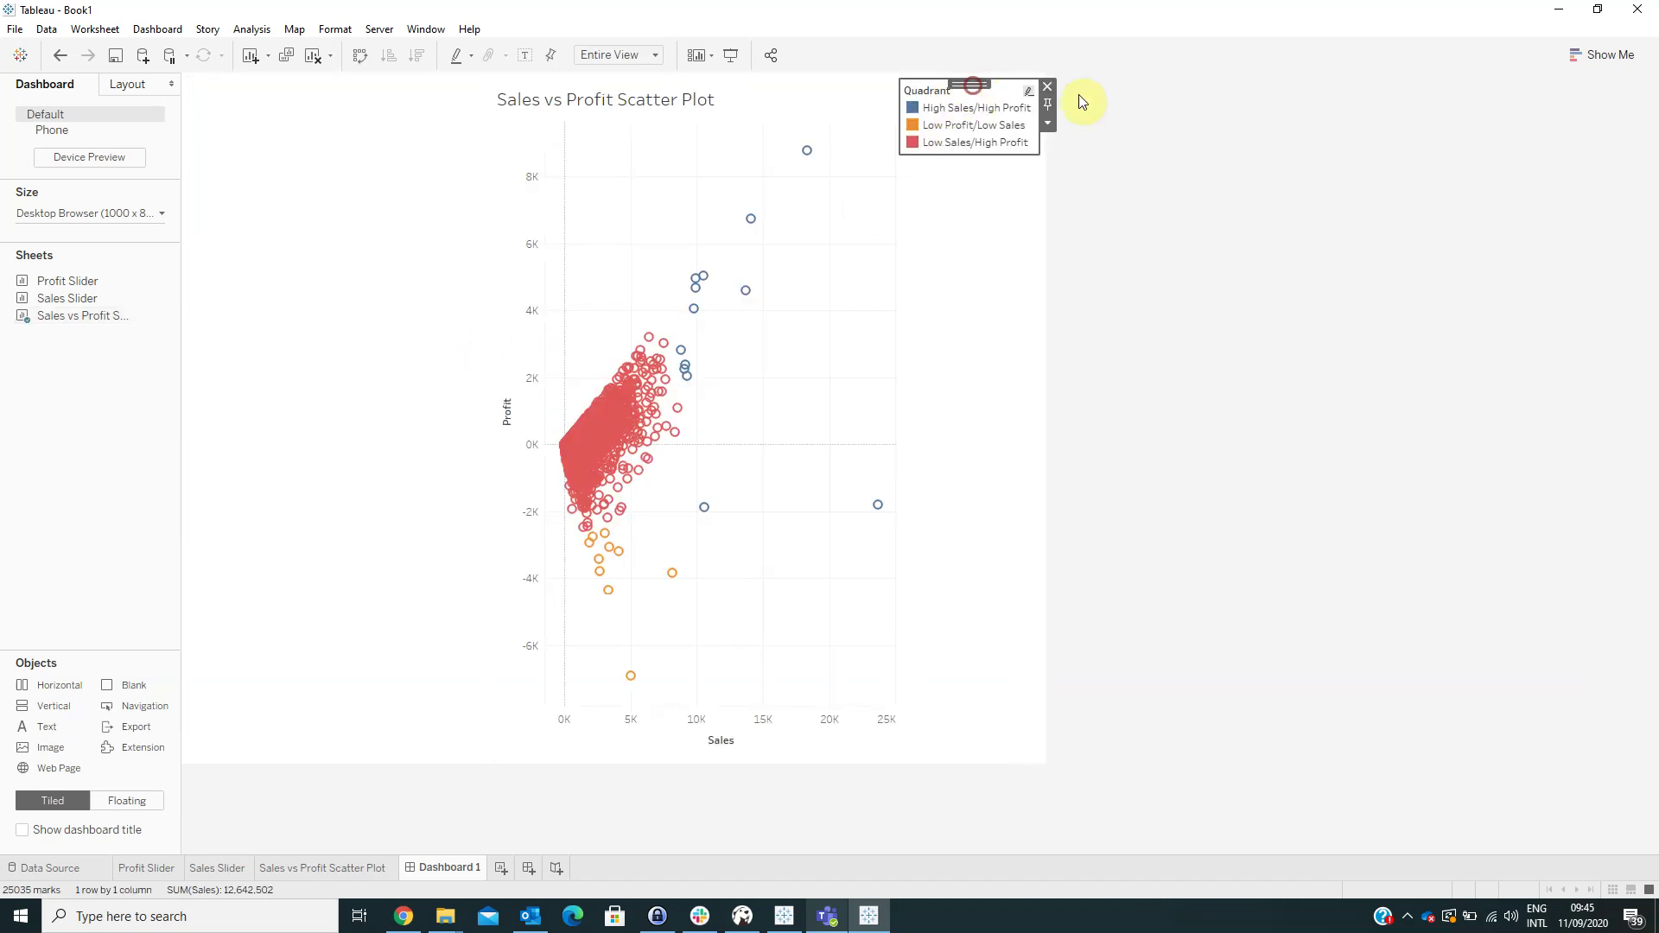
pyautogui.click(1046, 89)
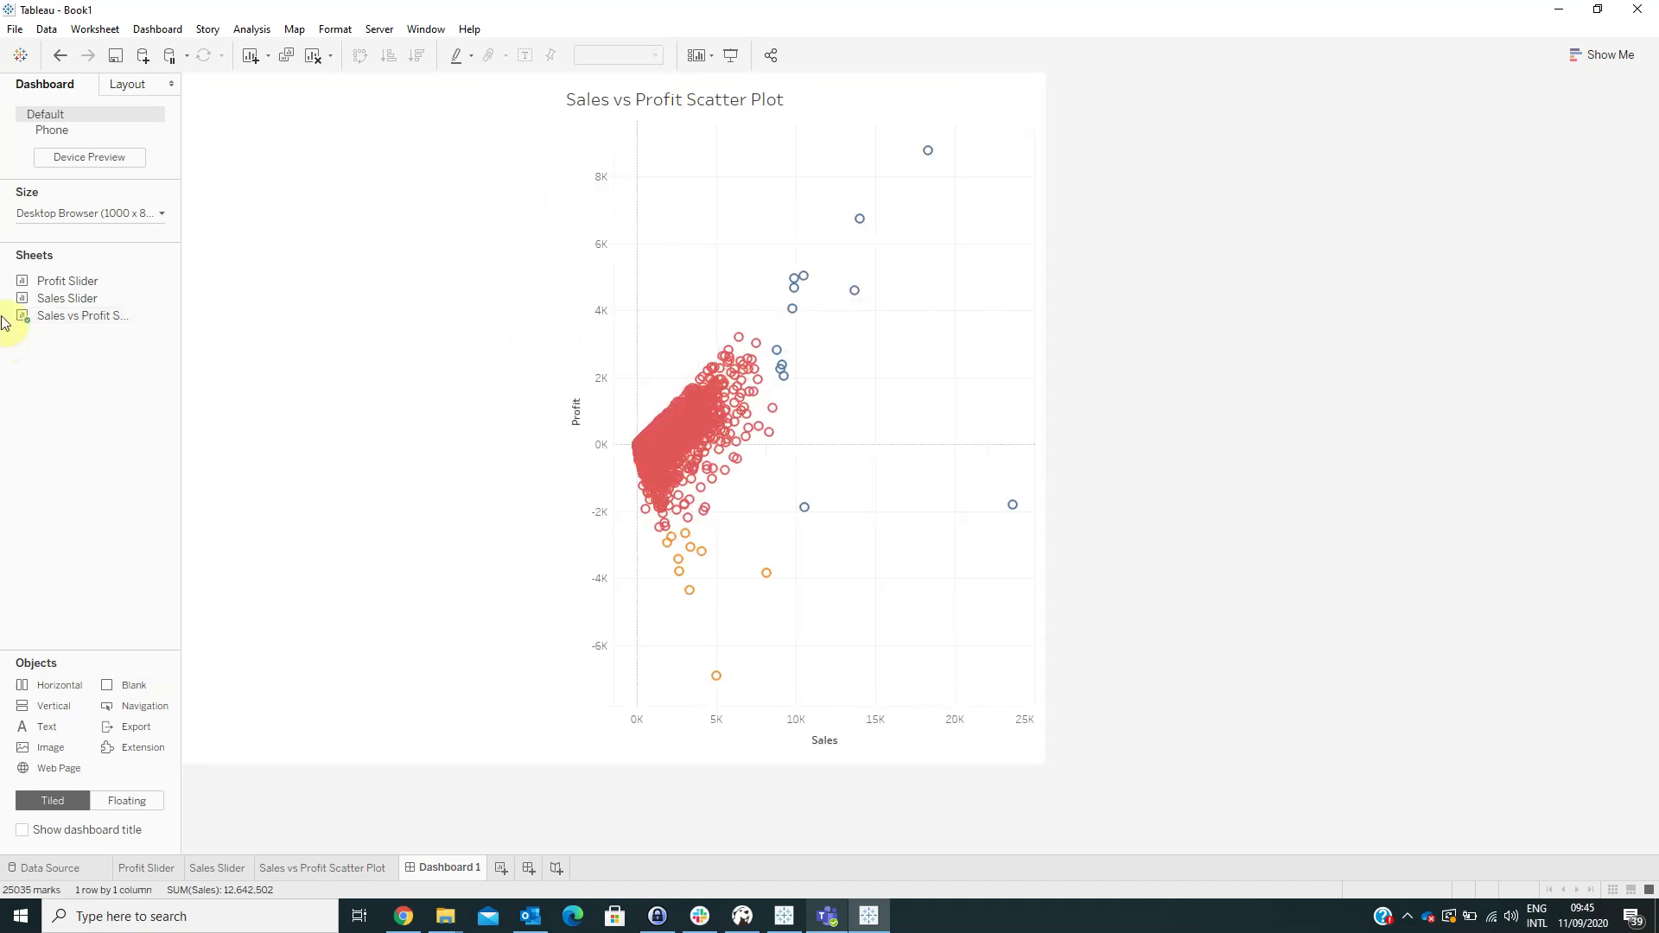
# - Put the Profit Slider beside the plot, remove the blank and Measure Names legend, add a horizontal container below
pyautogui.moveTo(30, 289)
pyautogui.moveTo(30, 287); pyautogui.dragTo(543, 341)
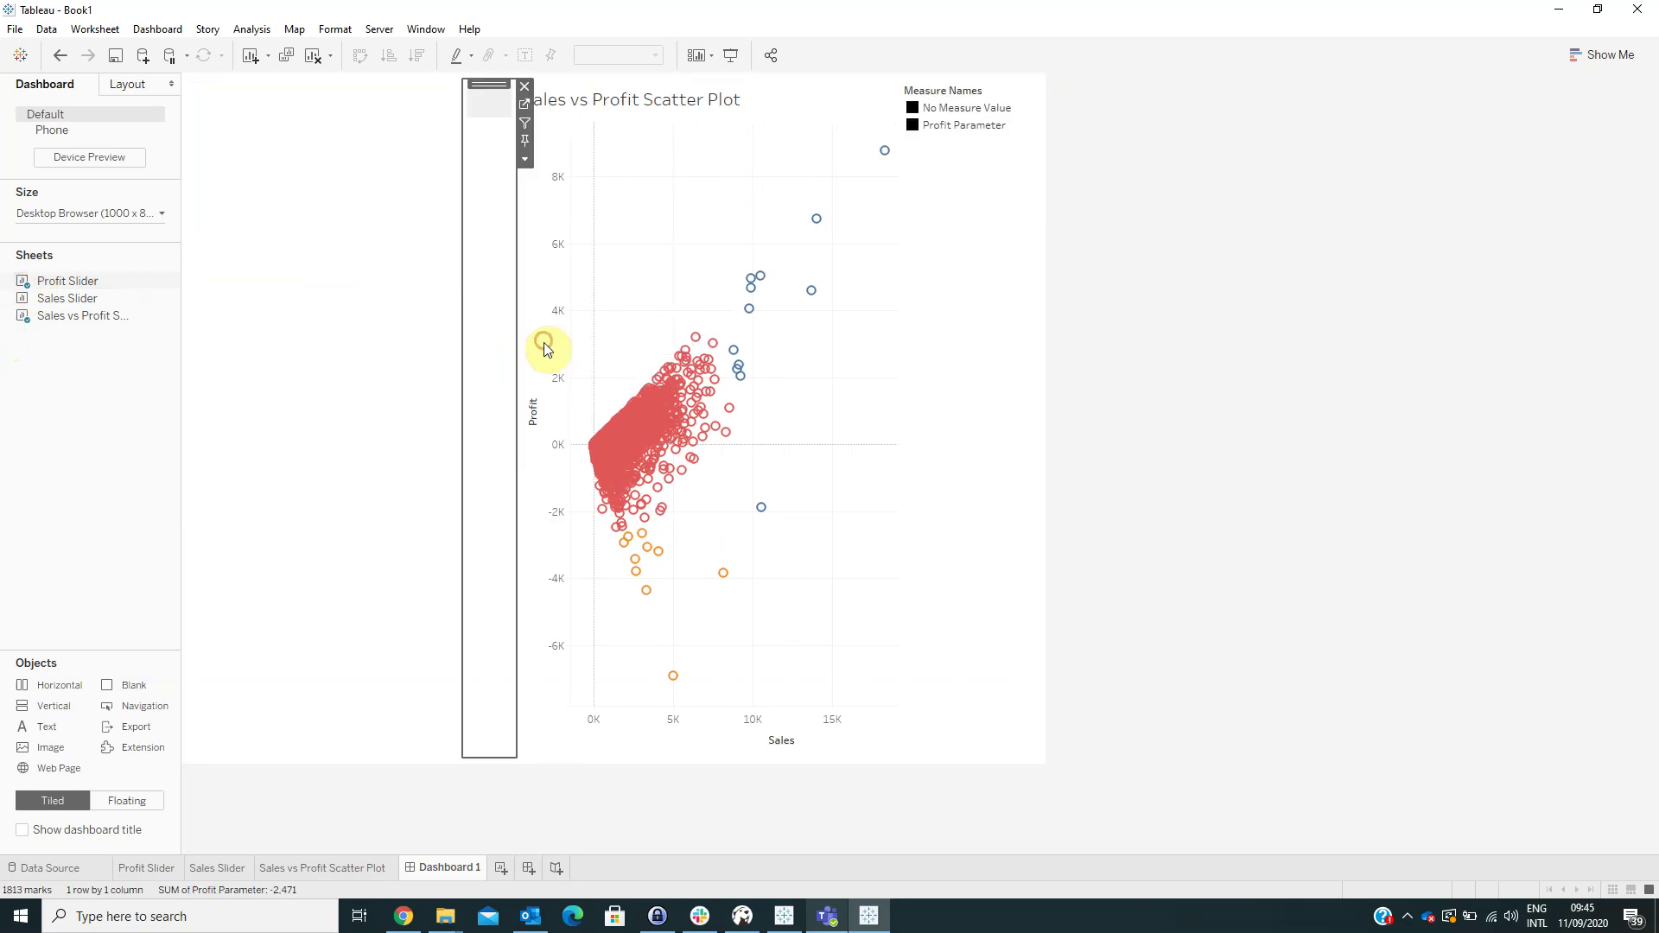
pyautogui.click(322, 229)
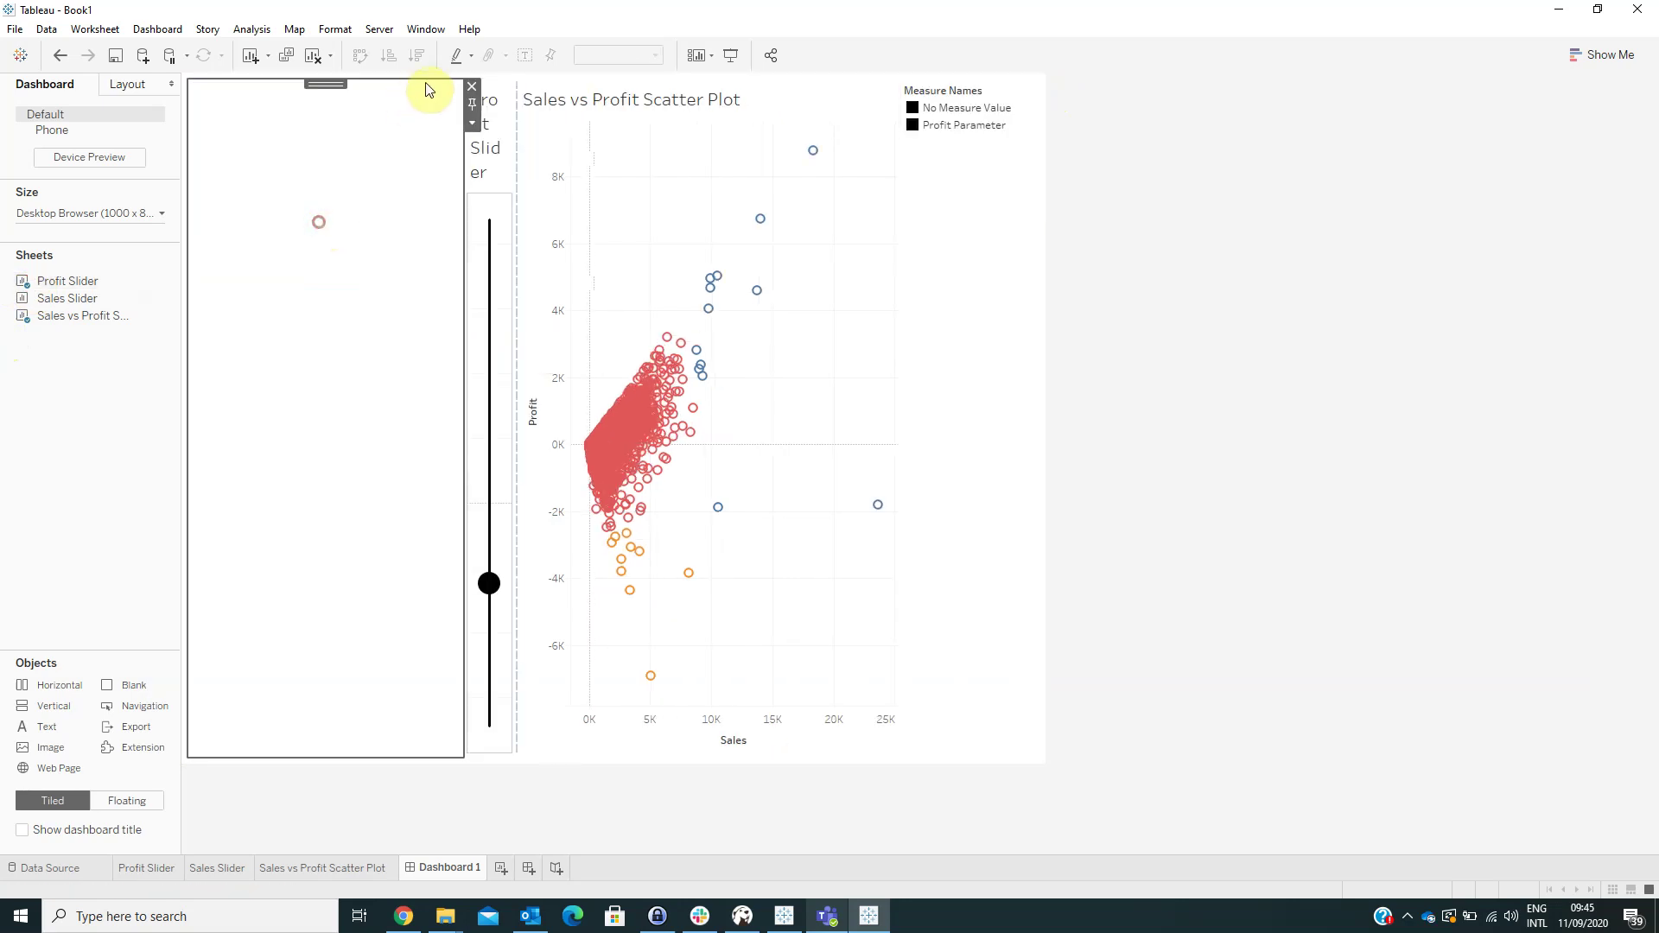
pyautogui.click(470, 86)
pyautogui.click(1042, 87)
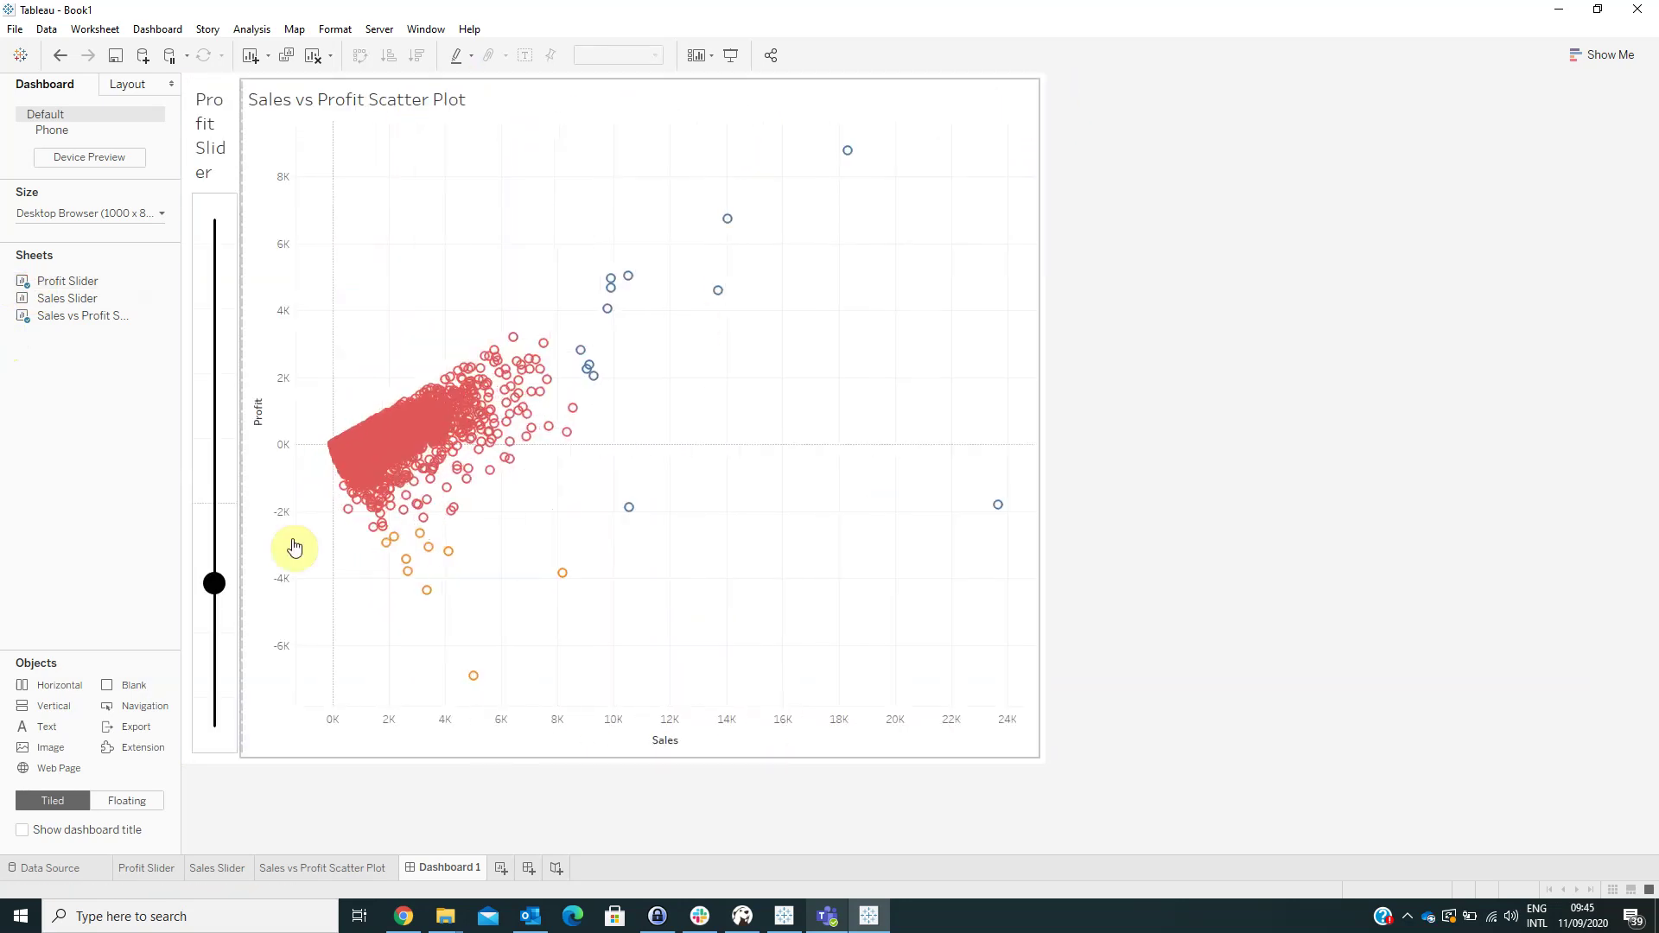
pyautogui.moveTo(56, 707); pyautogui.dragTo(356, 753)
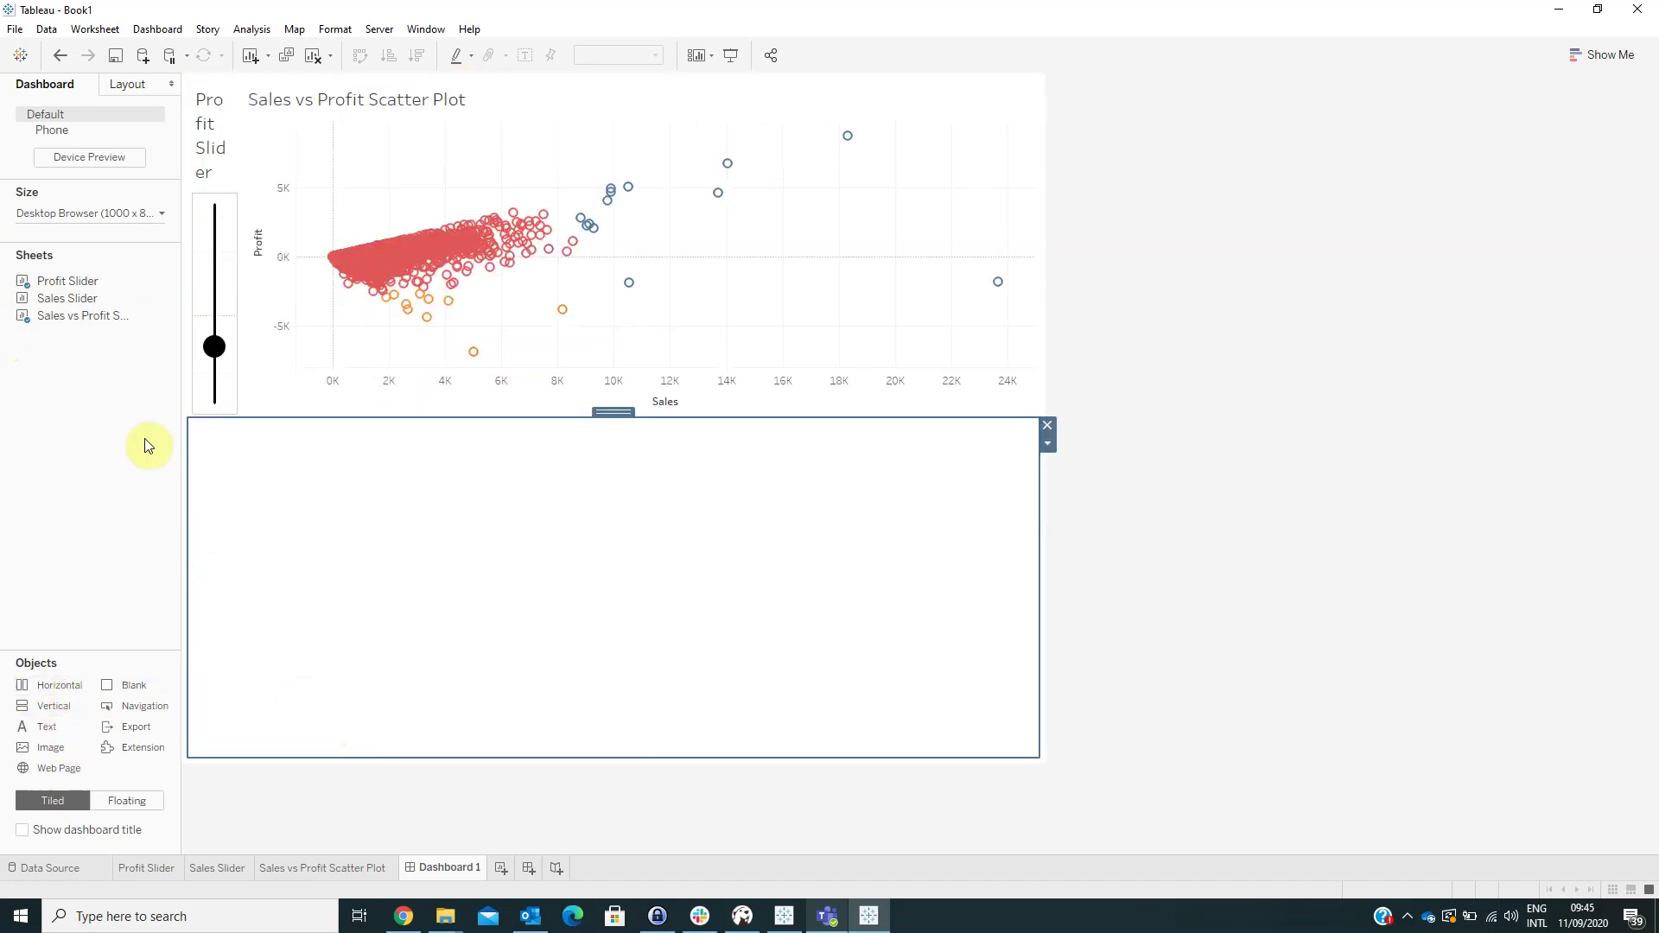
# - Place the Sales Slider in the bottom container and delete its legend container
pyautogui.moveTo(104, 316); pyautogui.dragTo(520, 571)
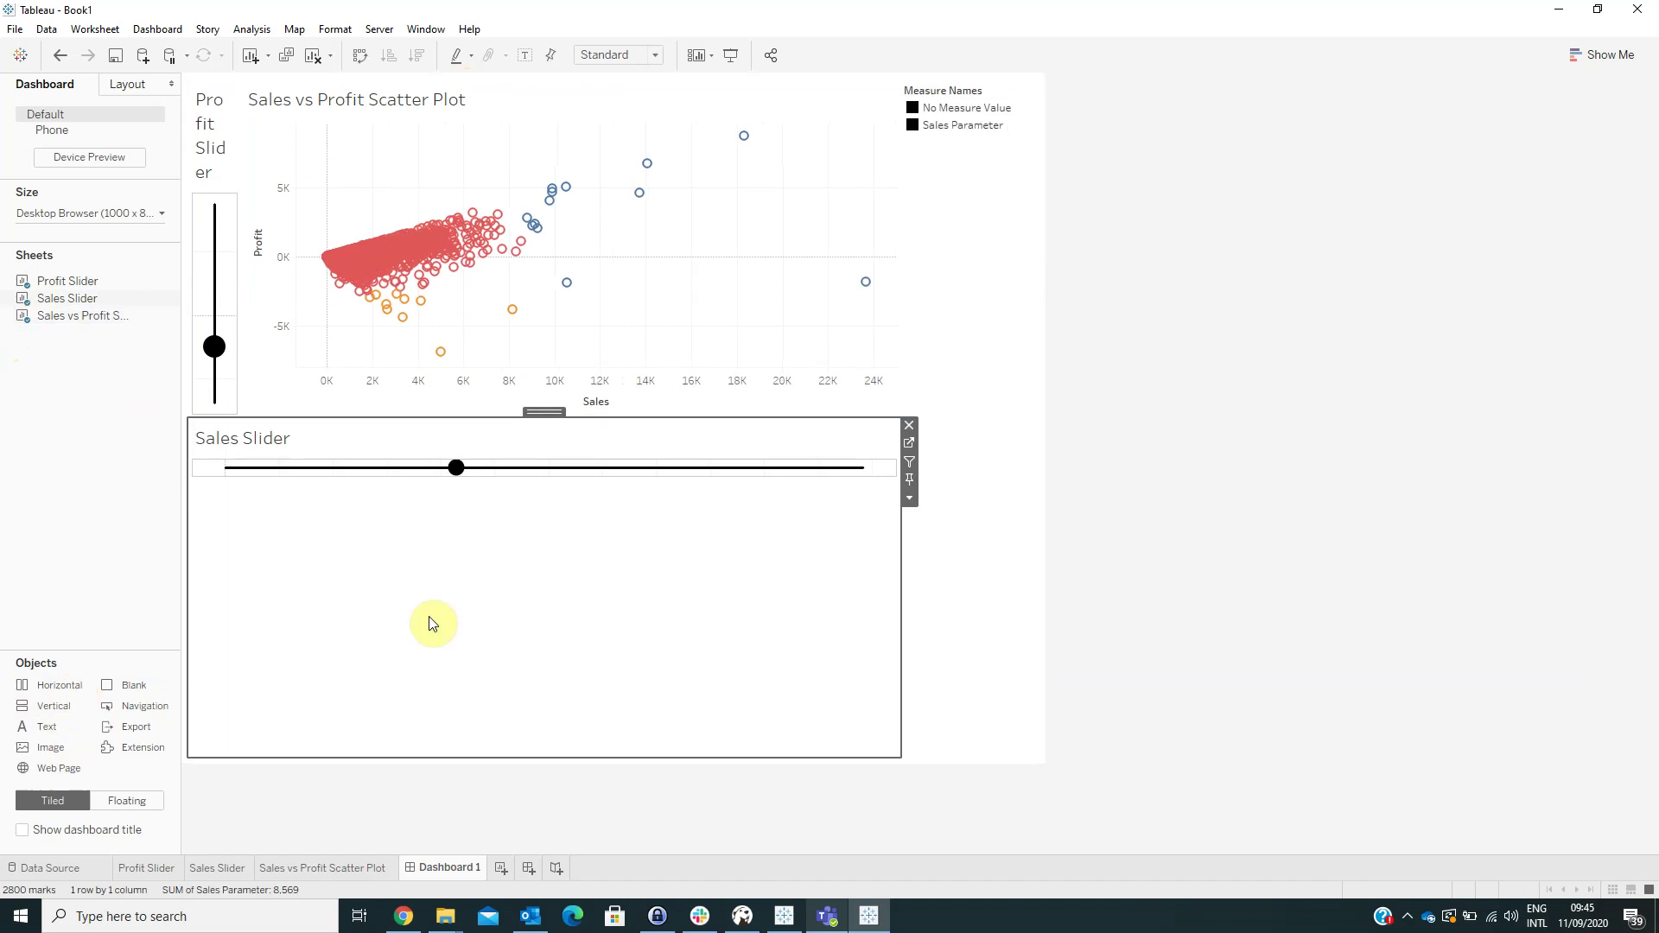
pyautogui.click(970, 216)
pyautogui.click(1047, 86)
pyautogui.click(926, 493)
# - Make the scatter plot taller, pushing the Sales Slider down into a slim strip
pyautogui.click(844, 449)
pyautogui.click(1045, 501)
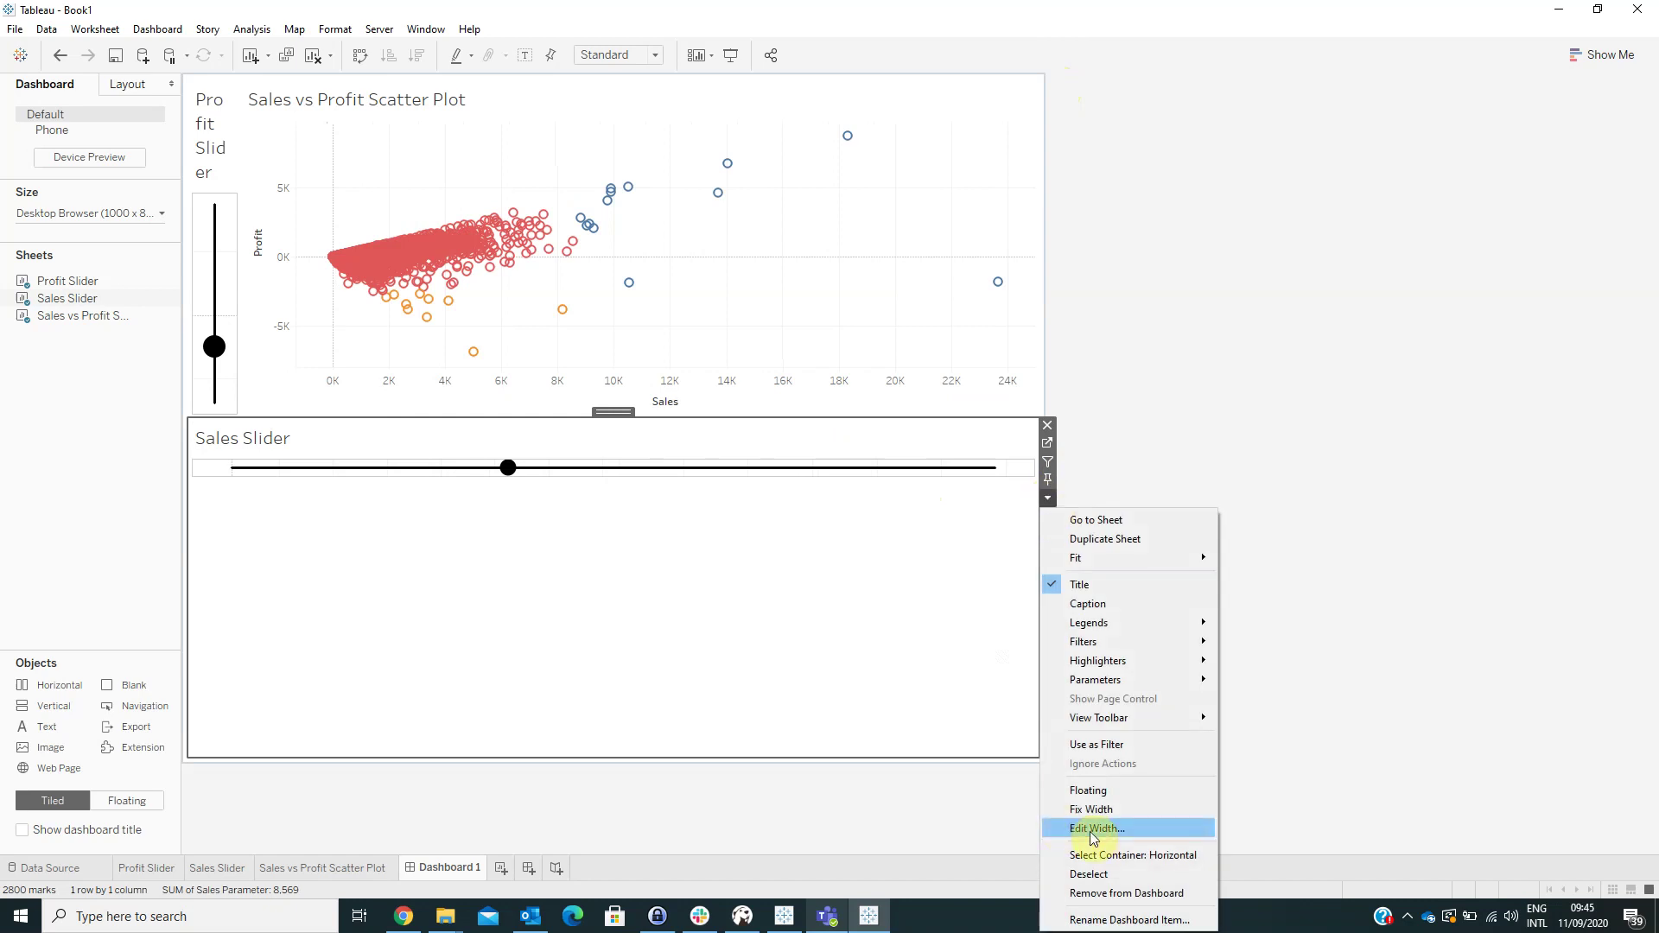
pyautogui.click(724, 650)
pyautogui.click(605, 412)
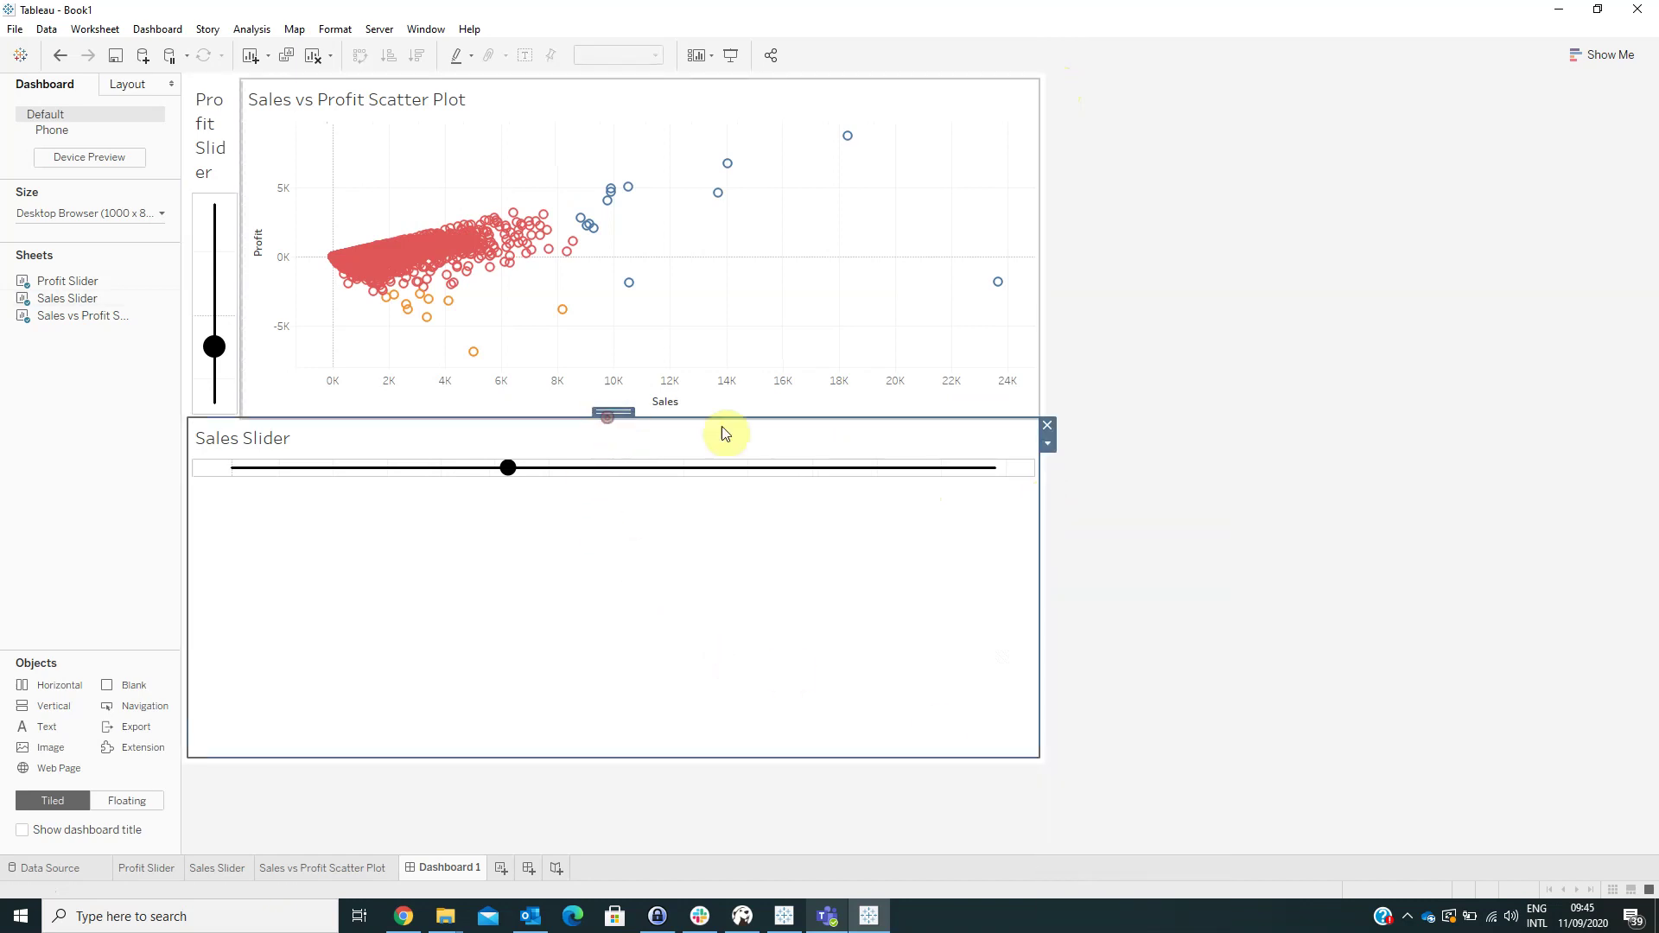
pyautogui.click(1046, 446)
pyautogui.click(856, 547)
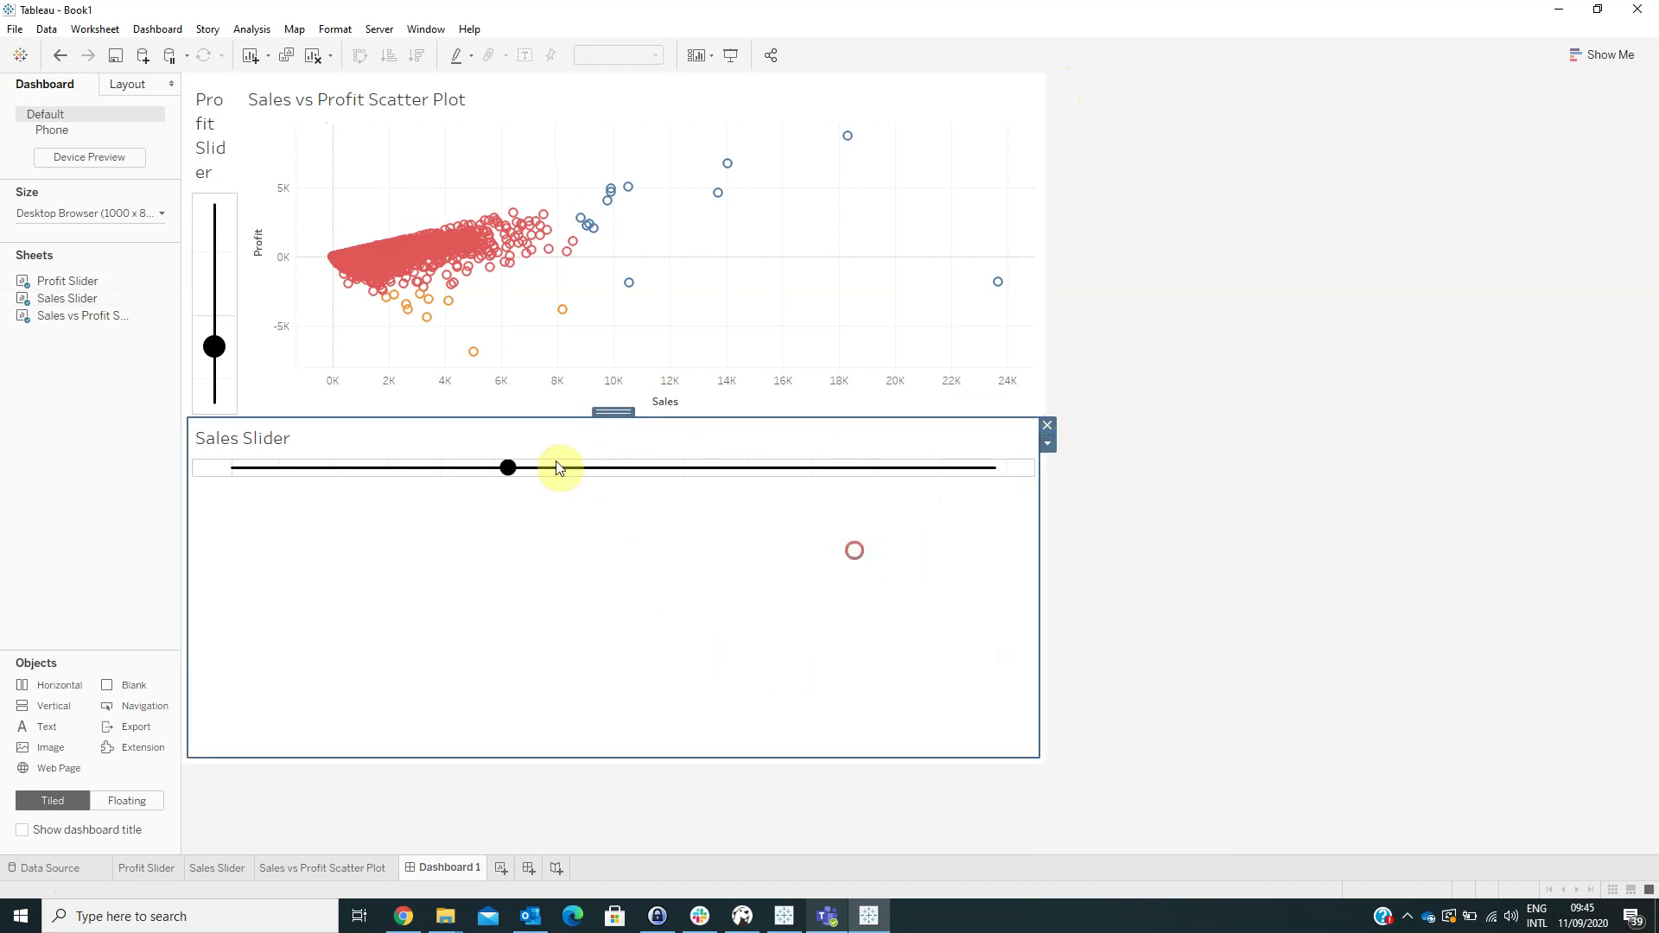
pyautogui.moveTo(573, 417); pyautogui.dragTo(585, 671)
# - Hide the Sales Slider title and add a narrow blank spacer beside it
pyautogui.click(265, 692)
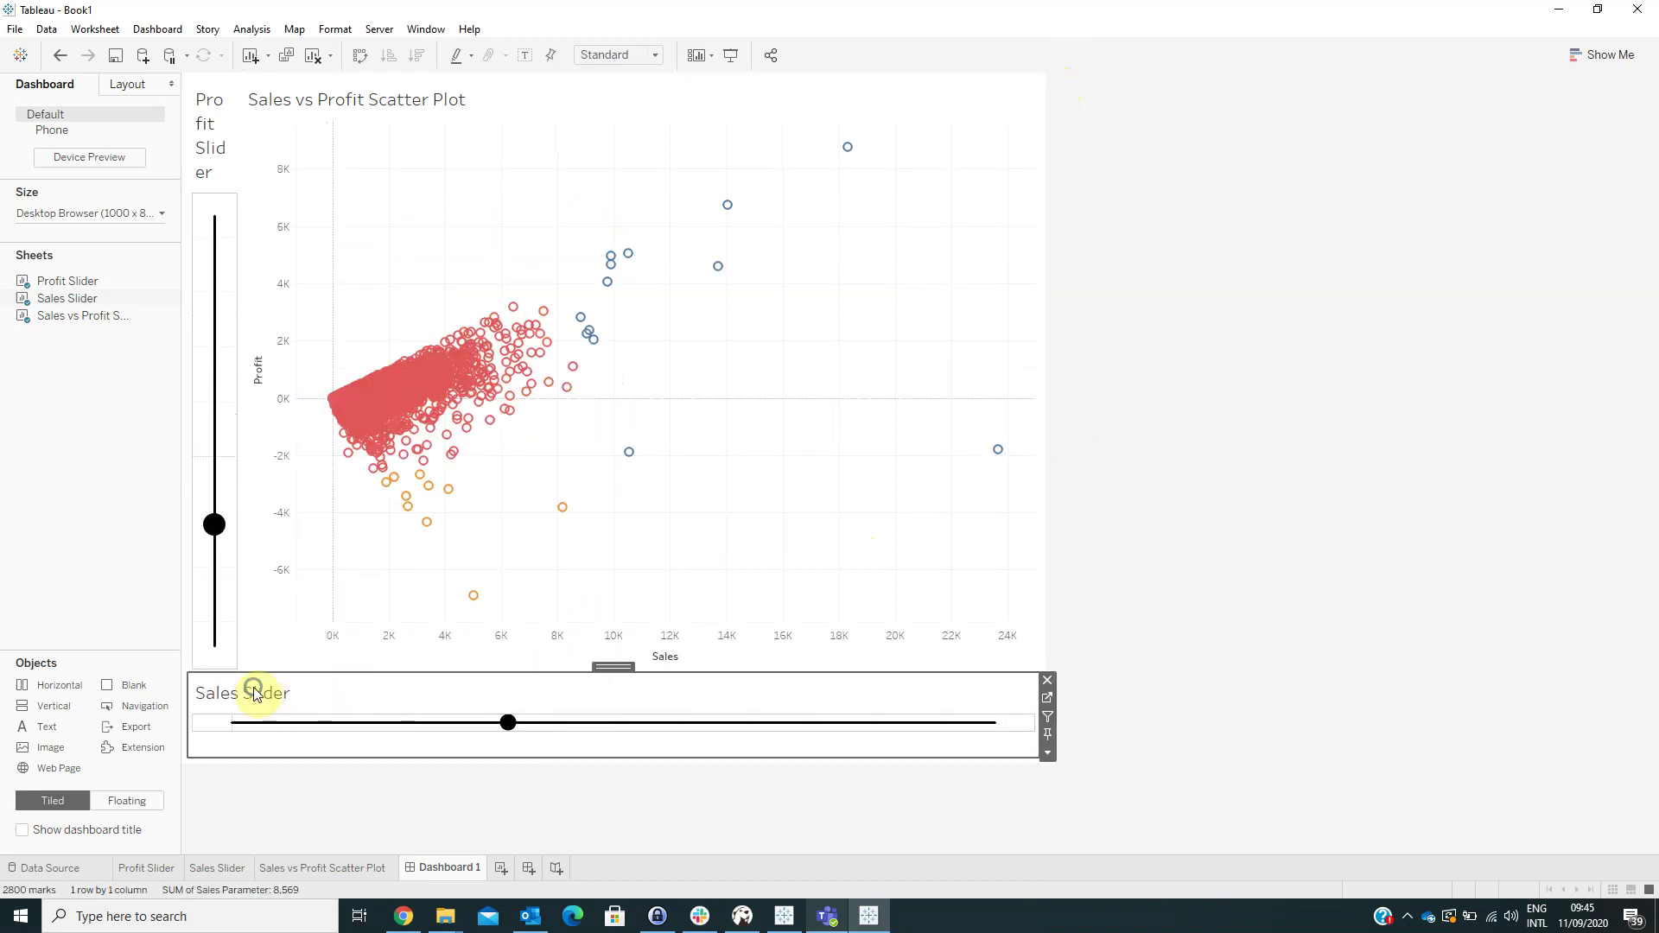
pyautogui.rightClick(257, 692)
pyautogui.click(309, 740)
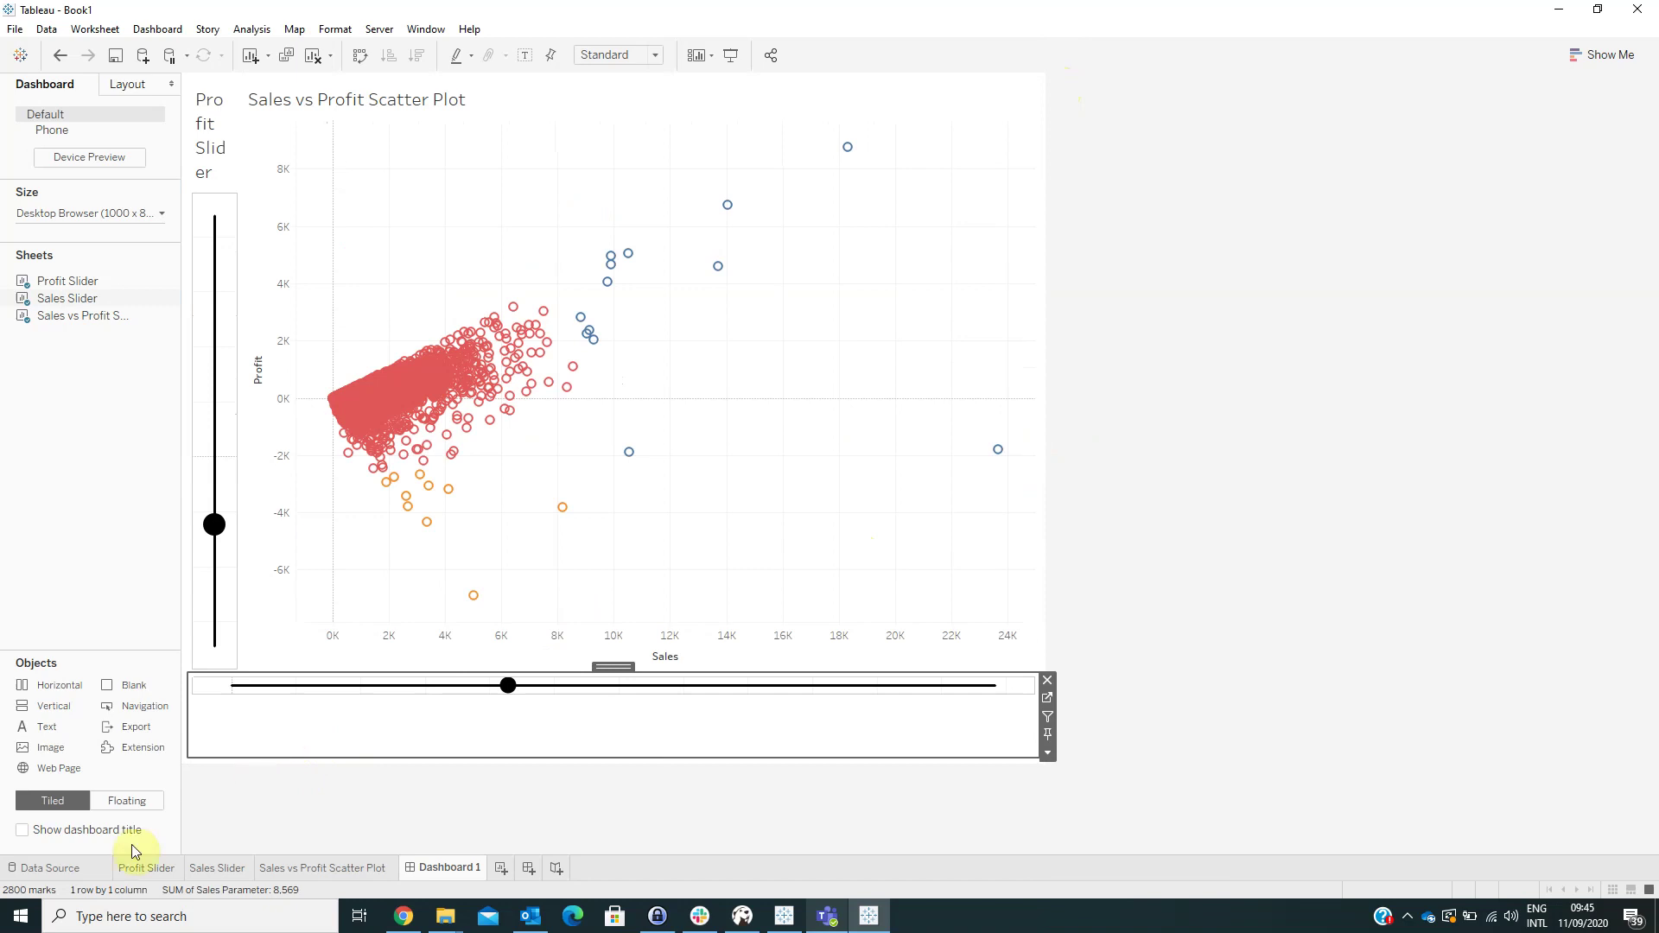
pyautogui.moveTo(117, 685); pyautogui.dragTo(217, 708)
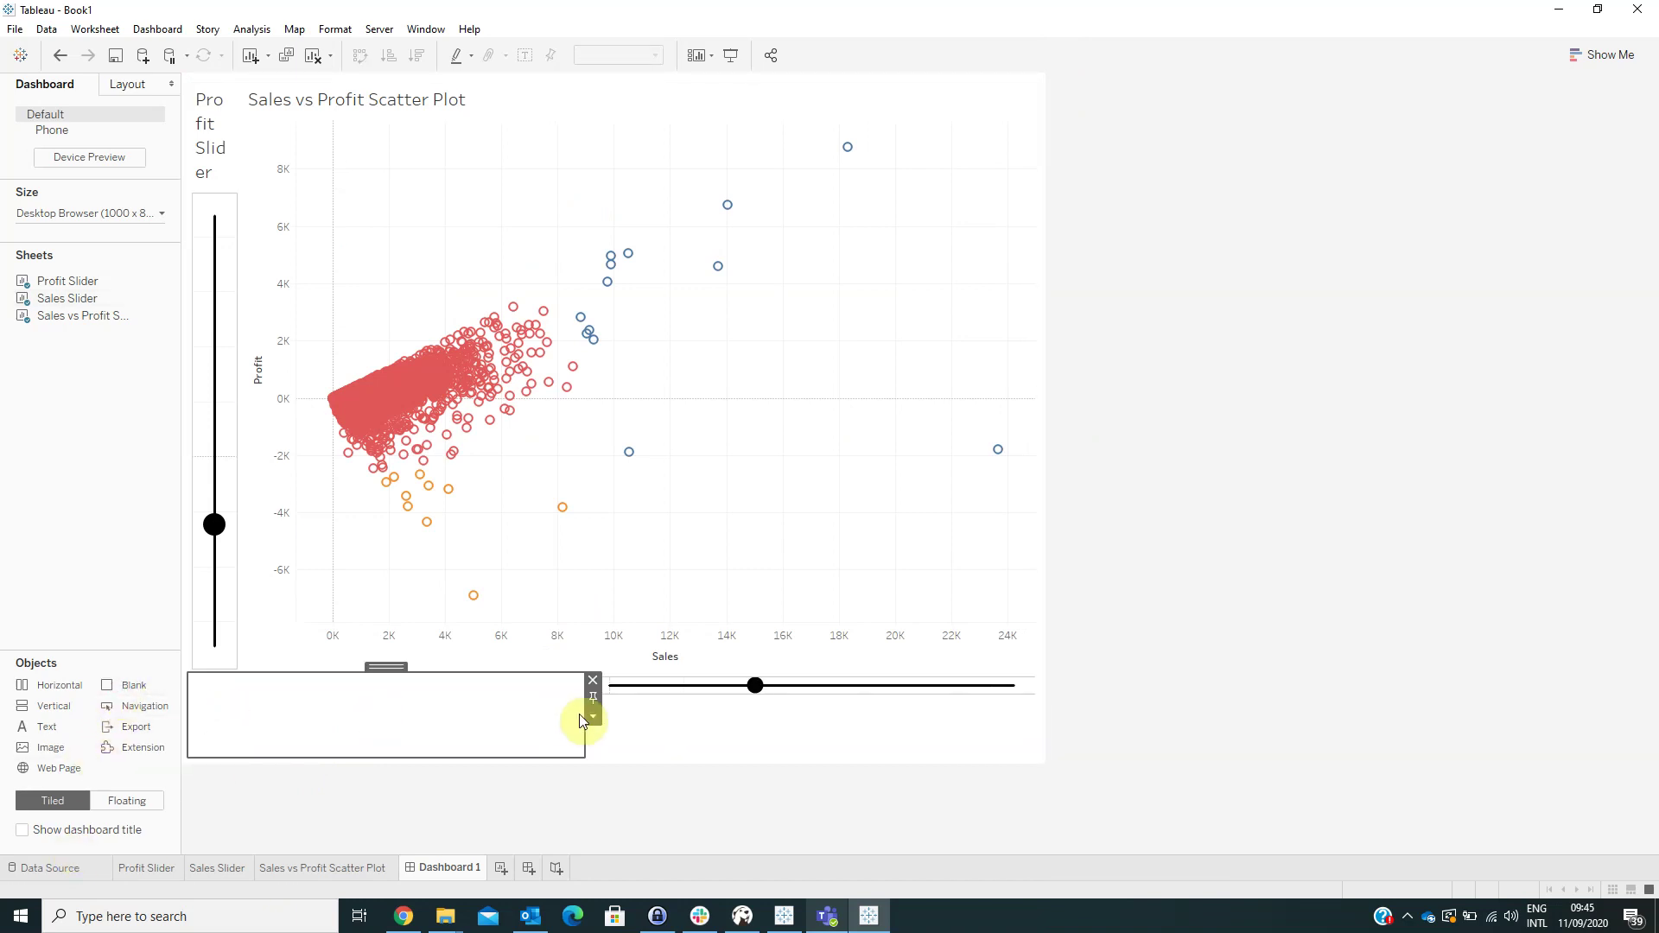
pyautogui.moveTo(581, 725); pyautogui.dragTo(230, 730)
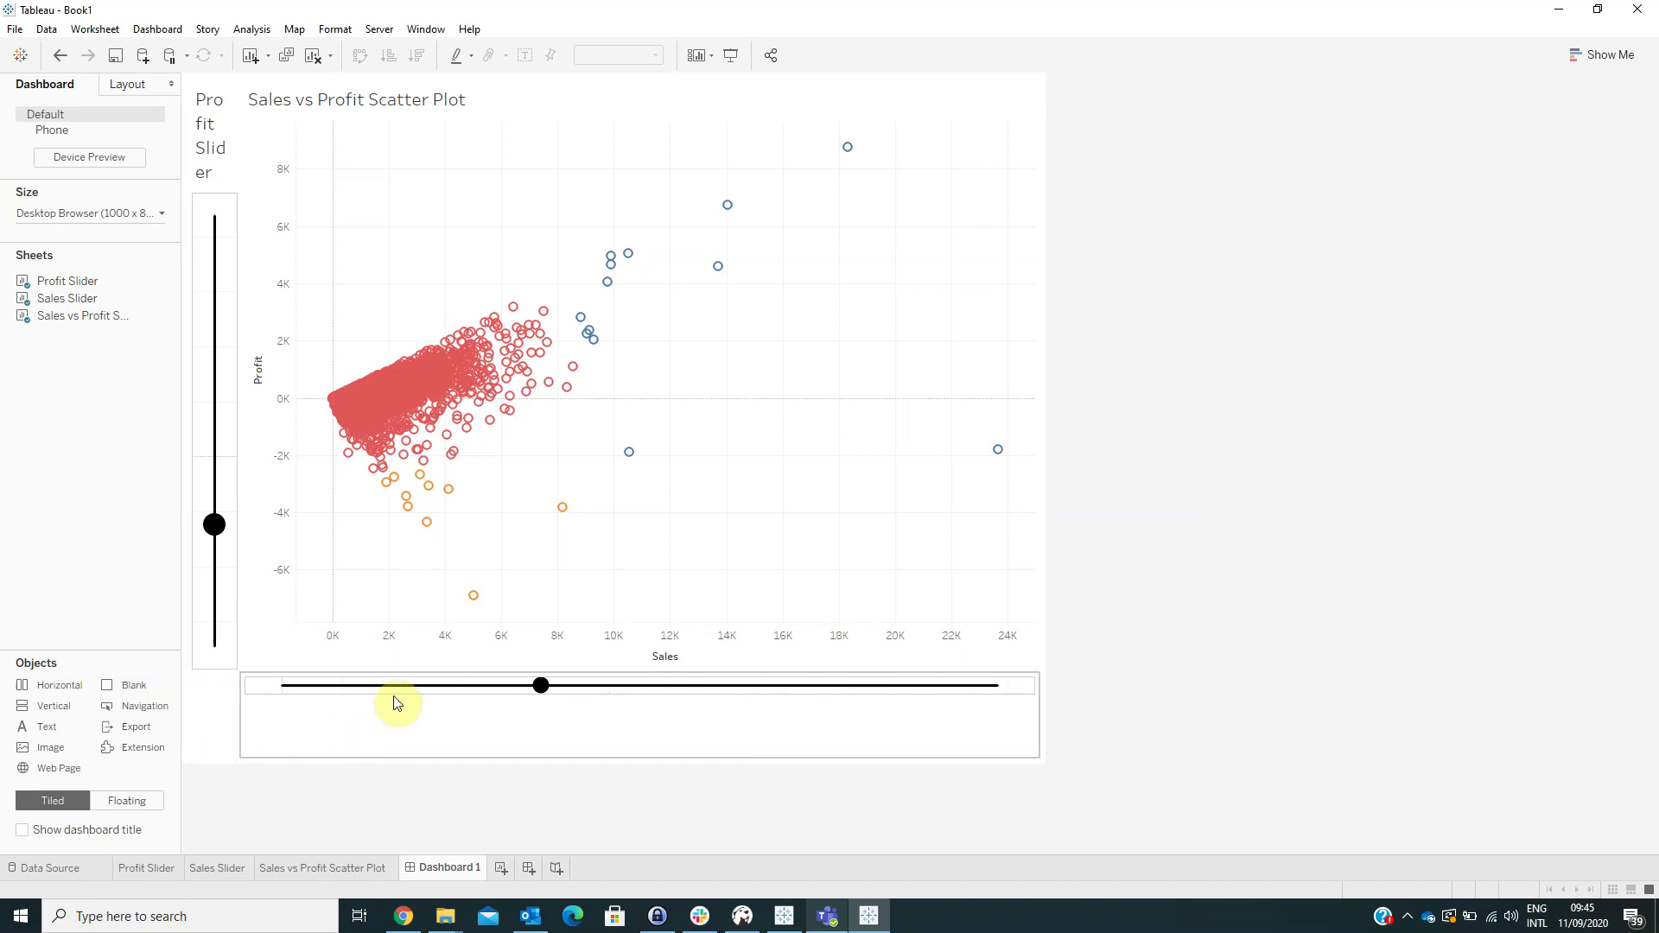
pyautogui.moveTo(391, 694); pyautogui.dragTo(426, 705)
# - Hide the titles of the scatter plot and the Profit Slider on the dashboard
pyautogui.click(1259, 474)
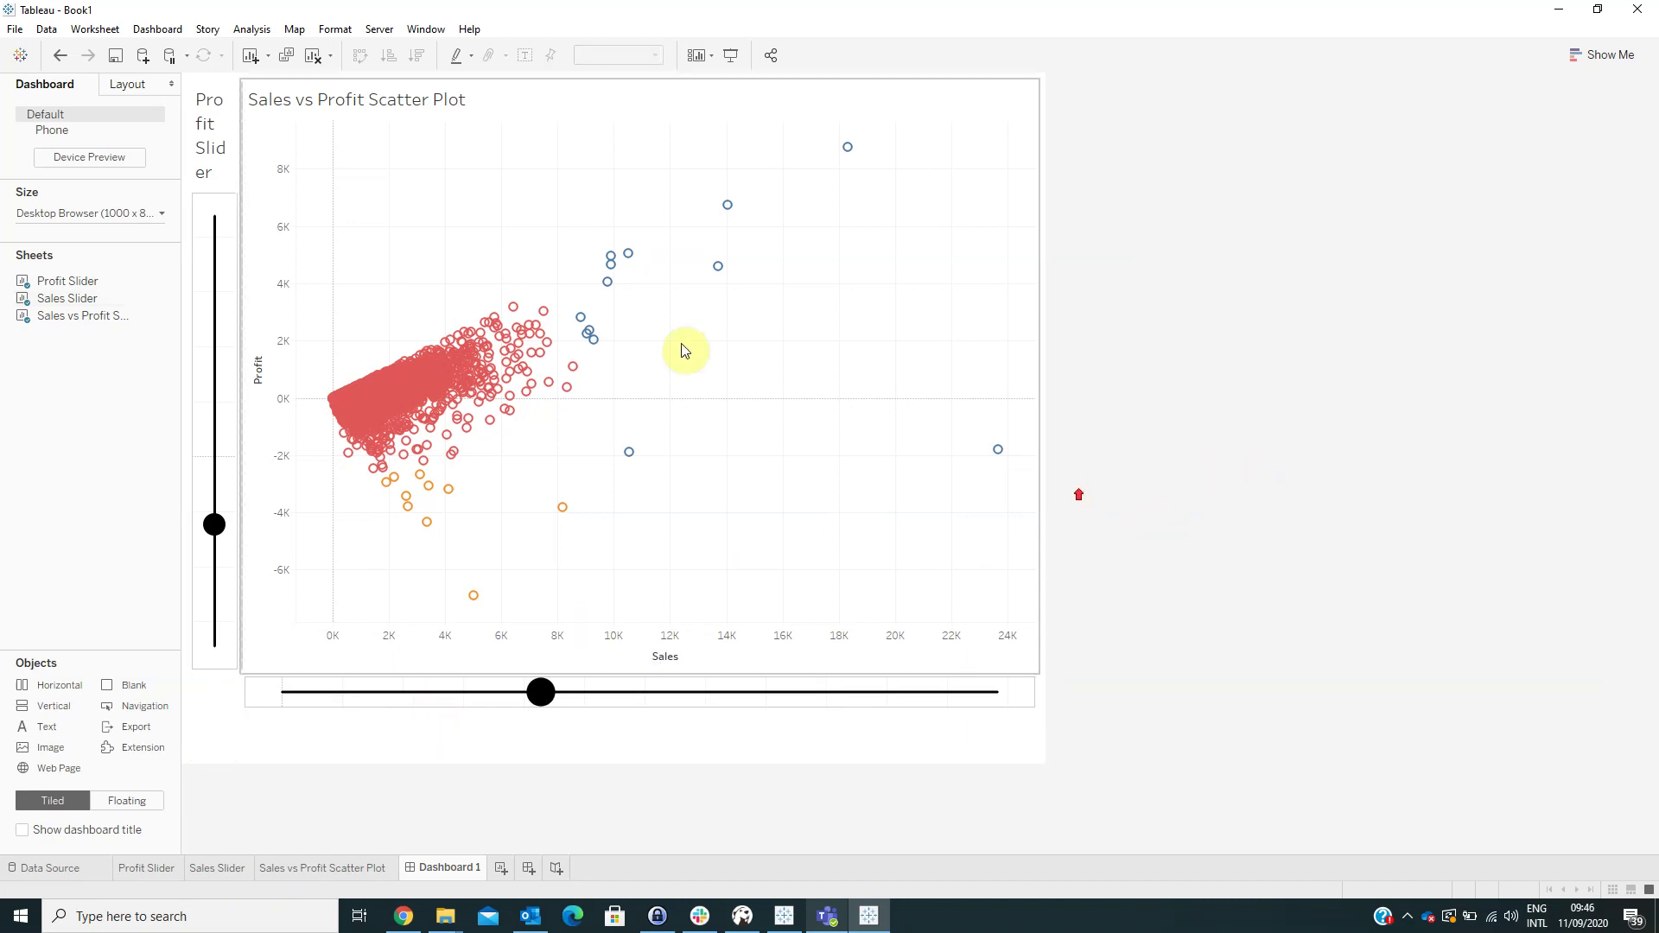
pyautogui.rightClick(324, 108)
pyautogui.click(370, 148)
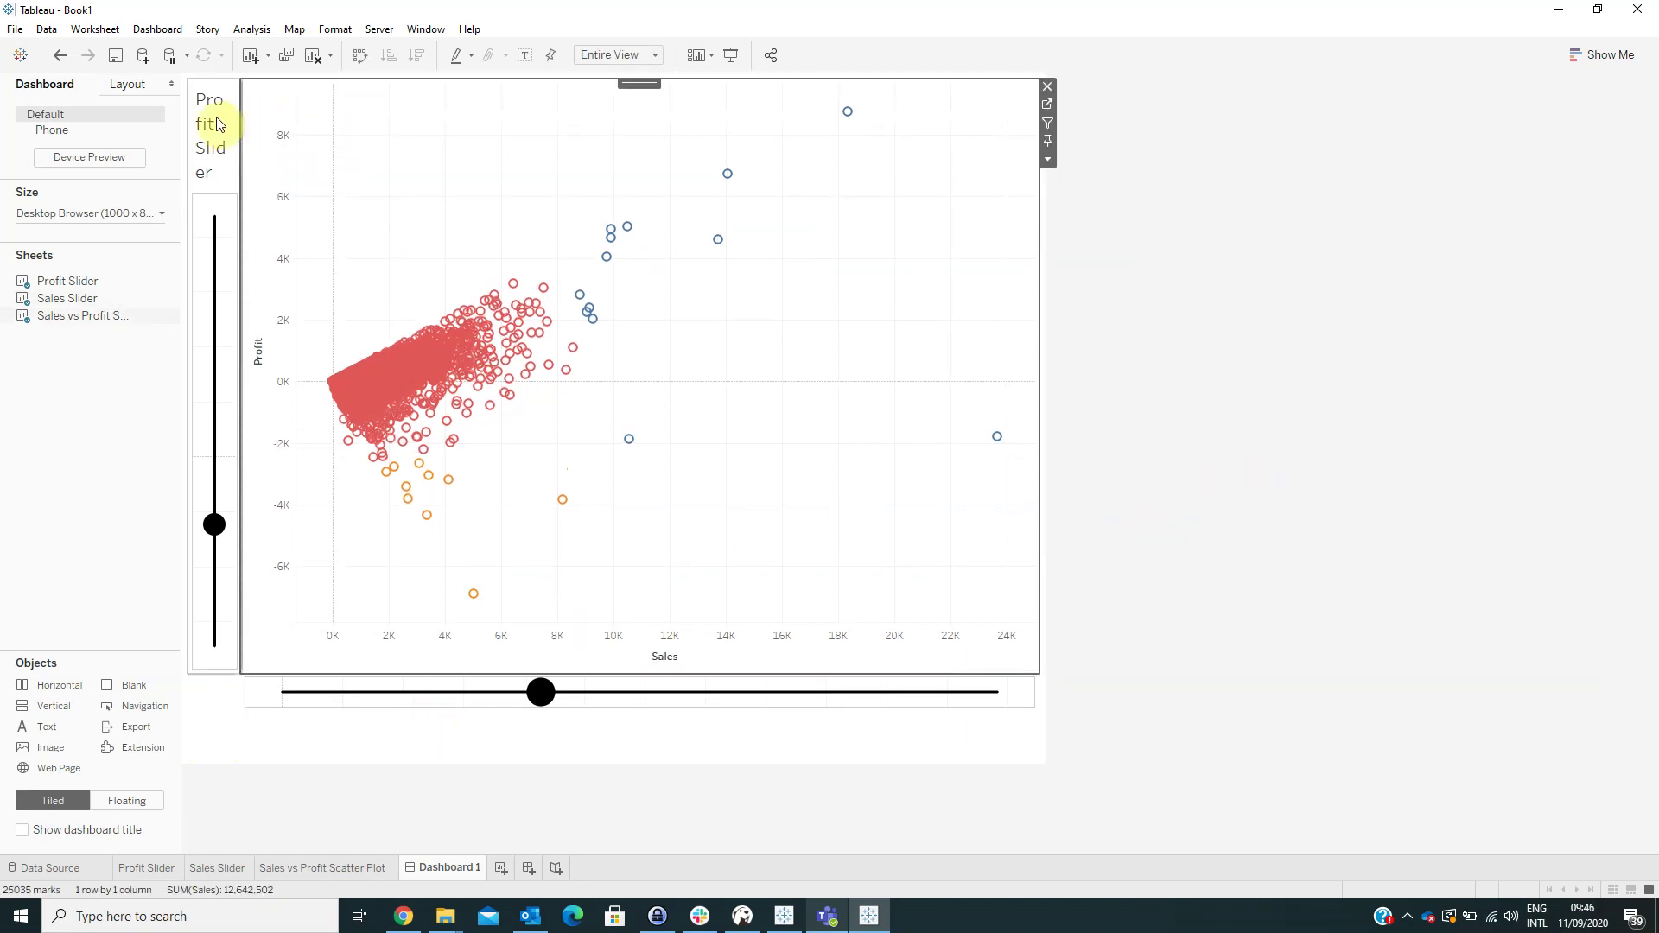
pyautogui.rightClick(216, 123)
pyautogui.click(250, 164)
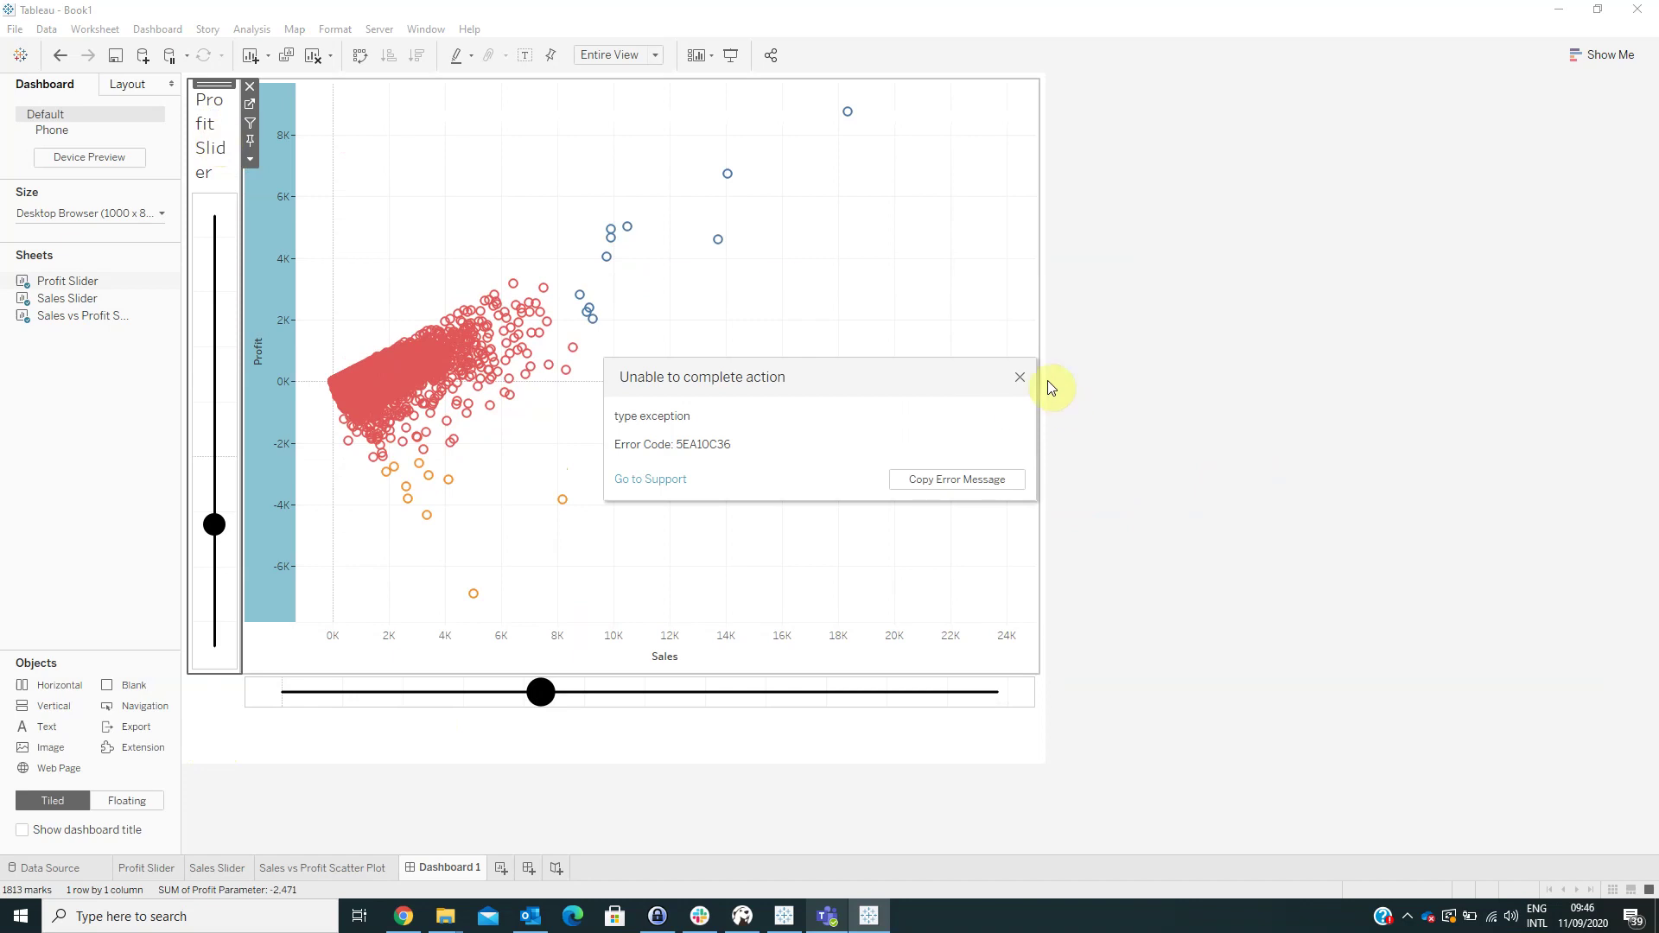
pyautogui.click(1017, 376)
pyautogui.rightClick(211, 140)
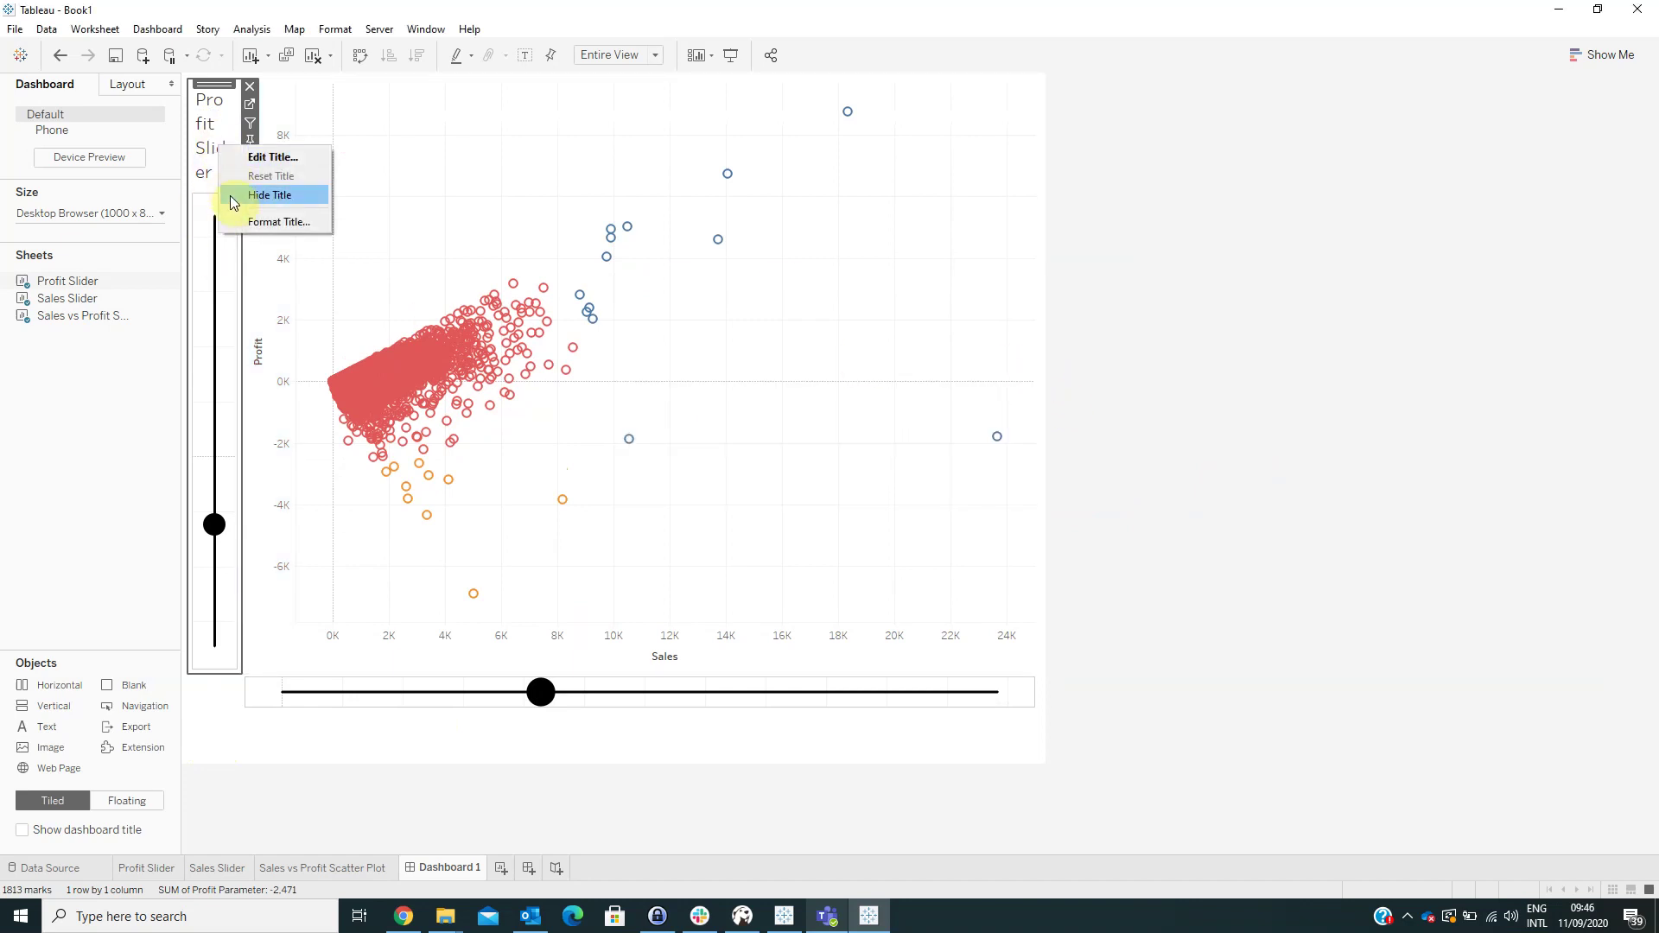
pyautogui.click(233, 199)
pyautogui.click(1220, 406)
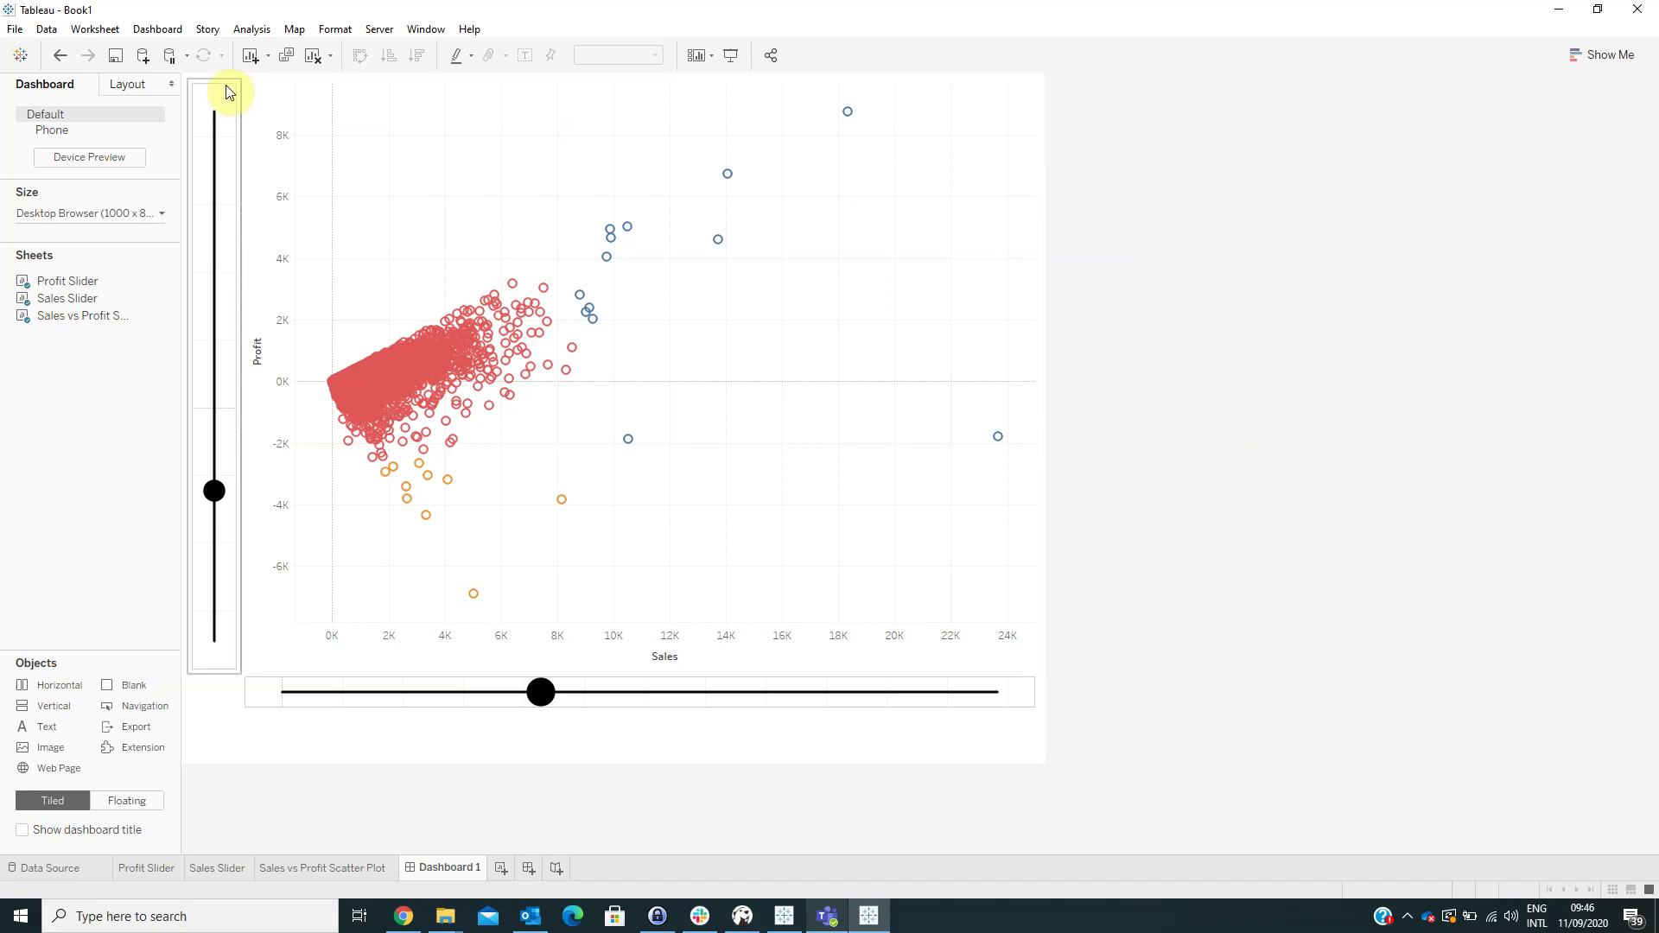
pyautogui.click(160, 29)
# - Add a Change Parameter action, excluding the scatter plot as source, targeting the Profit Parameter
pyautogui.click(200, 252)
pyautogui.click(539, 515)
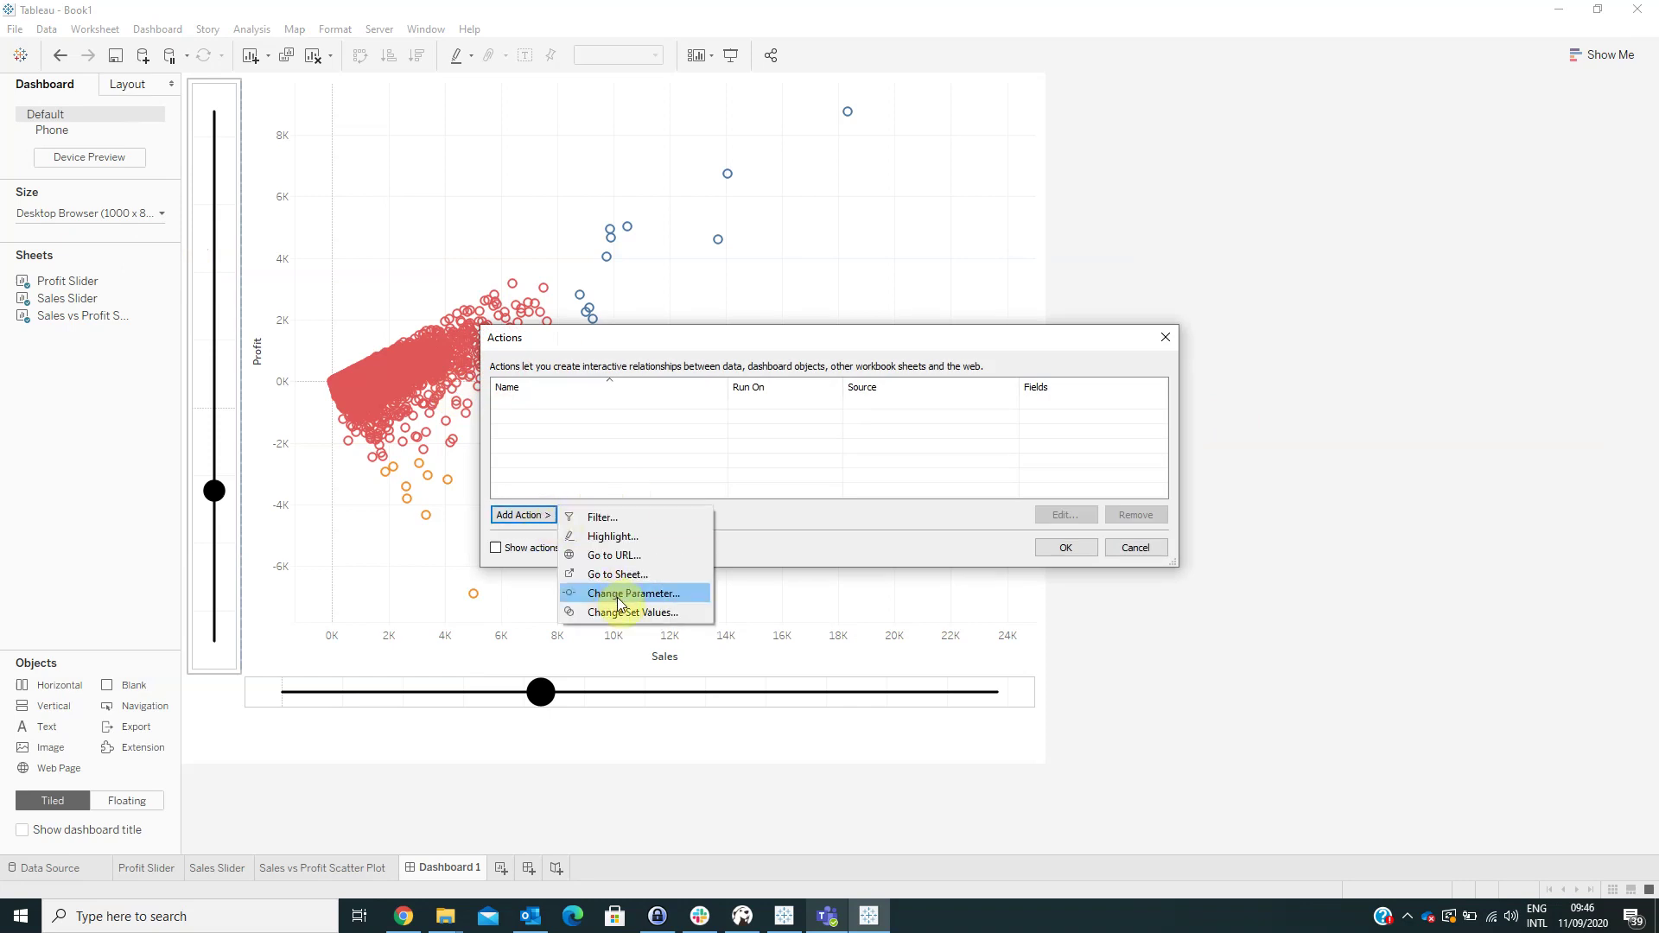
pyautogui.click(618, 597)
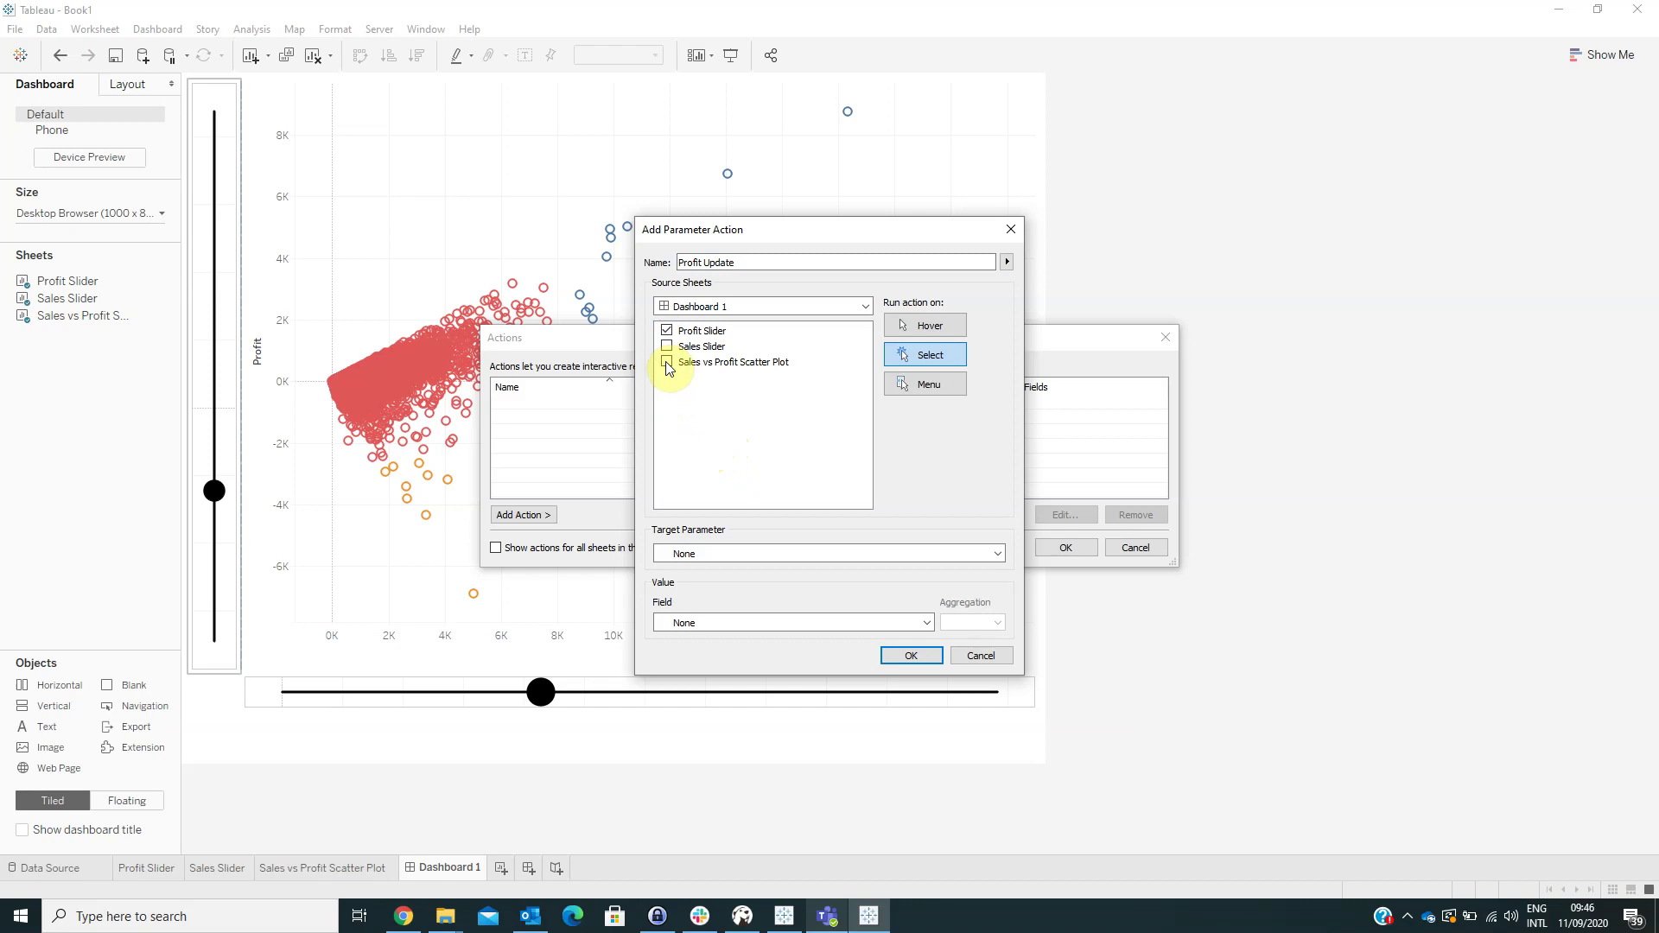
pyautogui.click(667, 363)
pyautogui.click(698, 552)
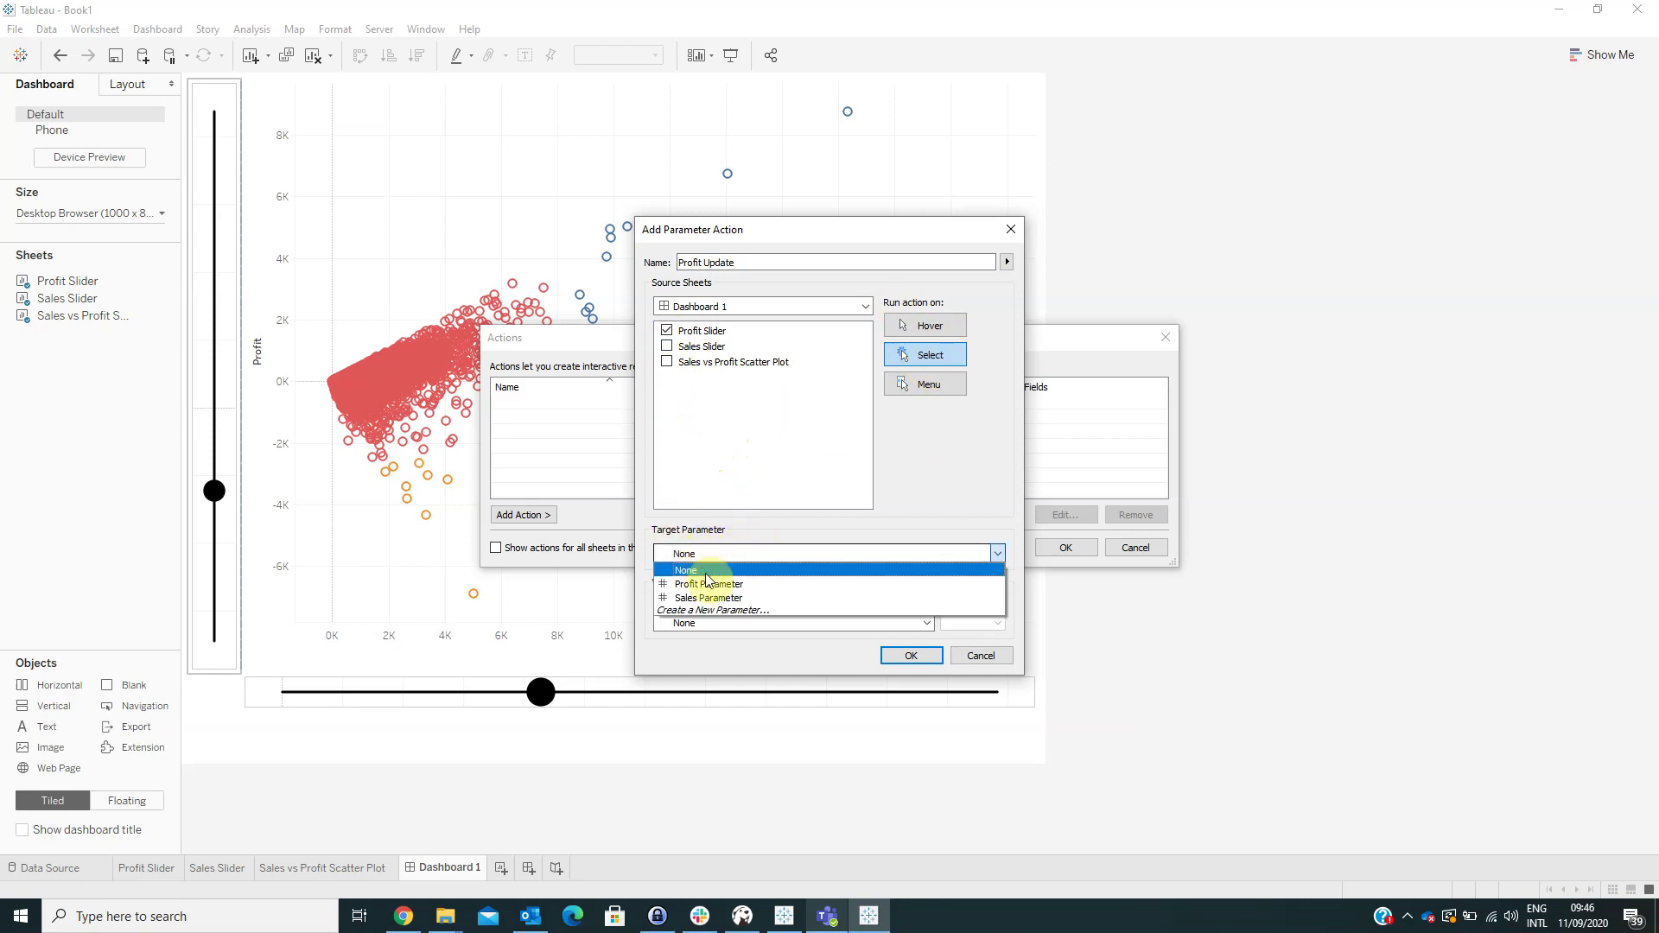
pyautogui.click(708, 584)
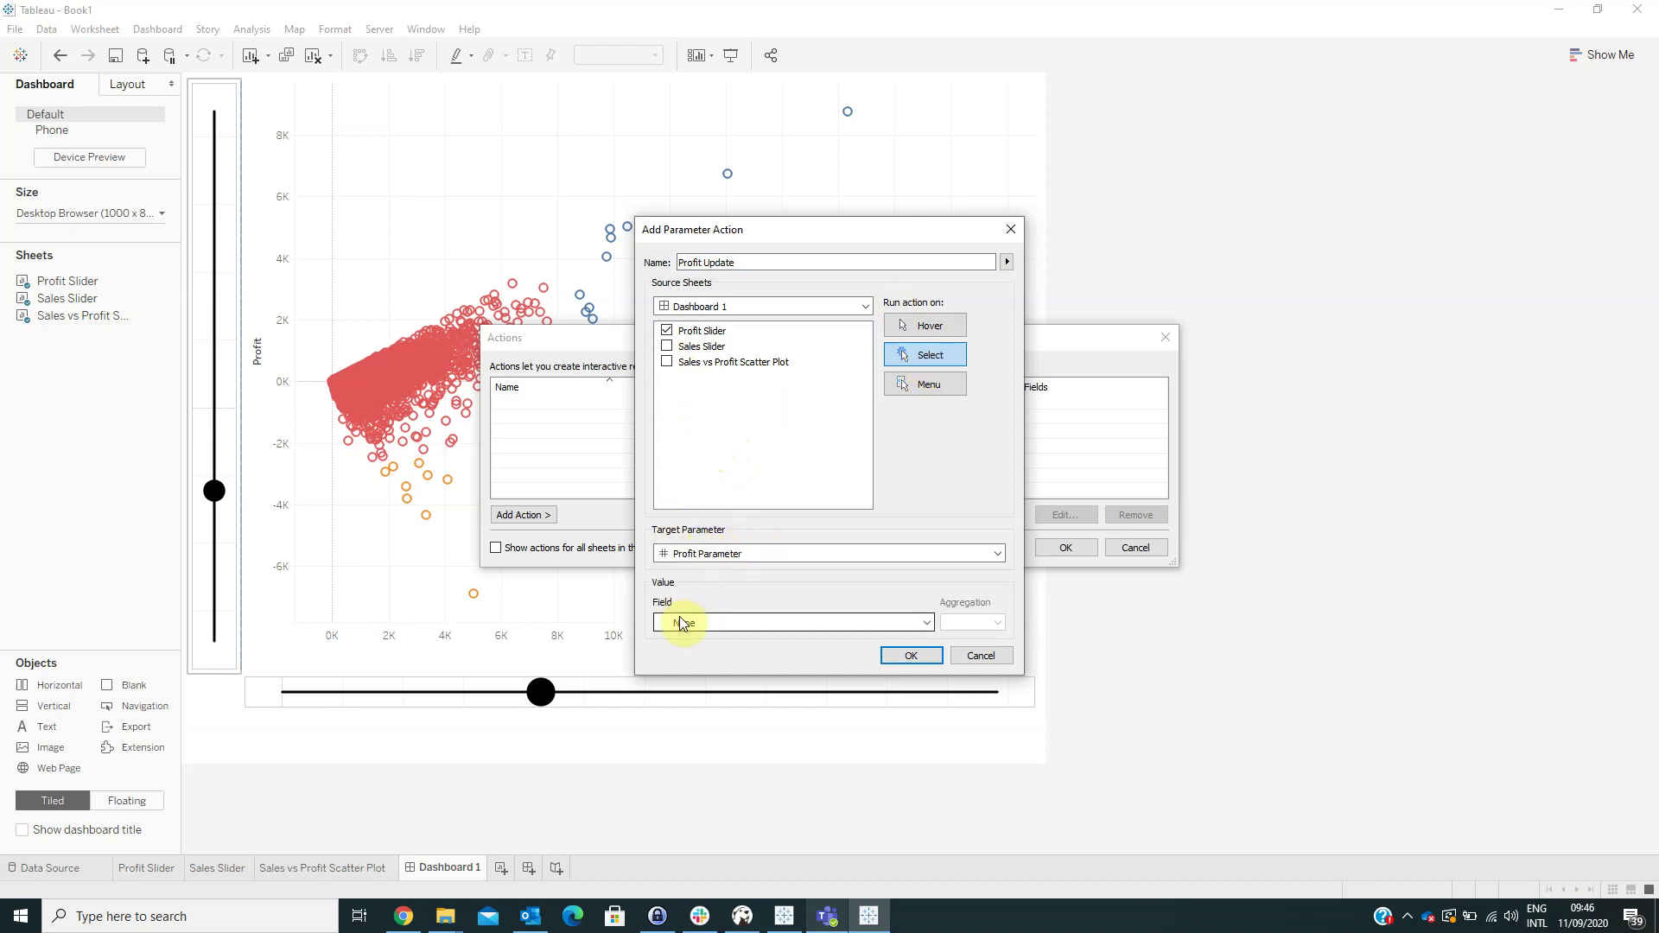
# - Take the value from Profit per Order (bin) with no aggregation and save the Profit Update action
pyautogui.click(679, 616)
pyautogui.click(688, 670)
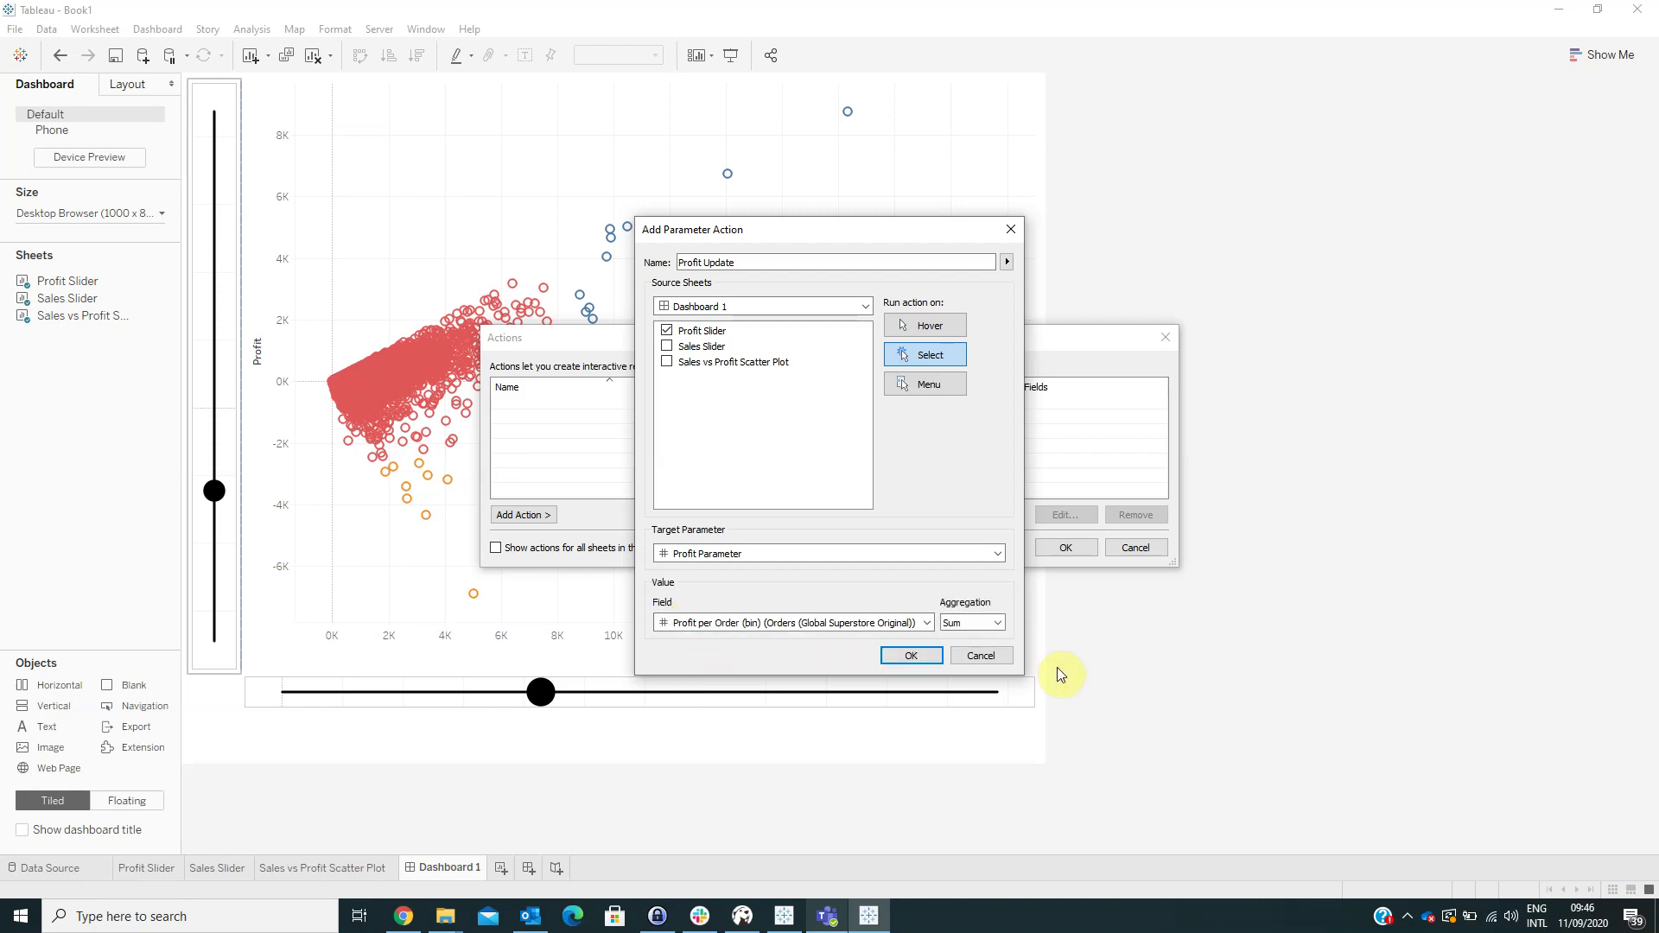
pyautogui.click(967, 626)
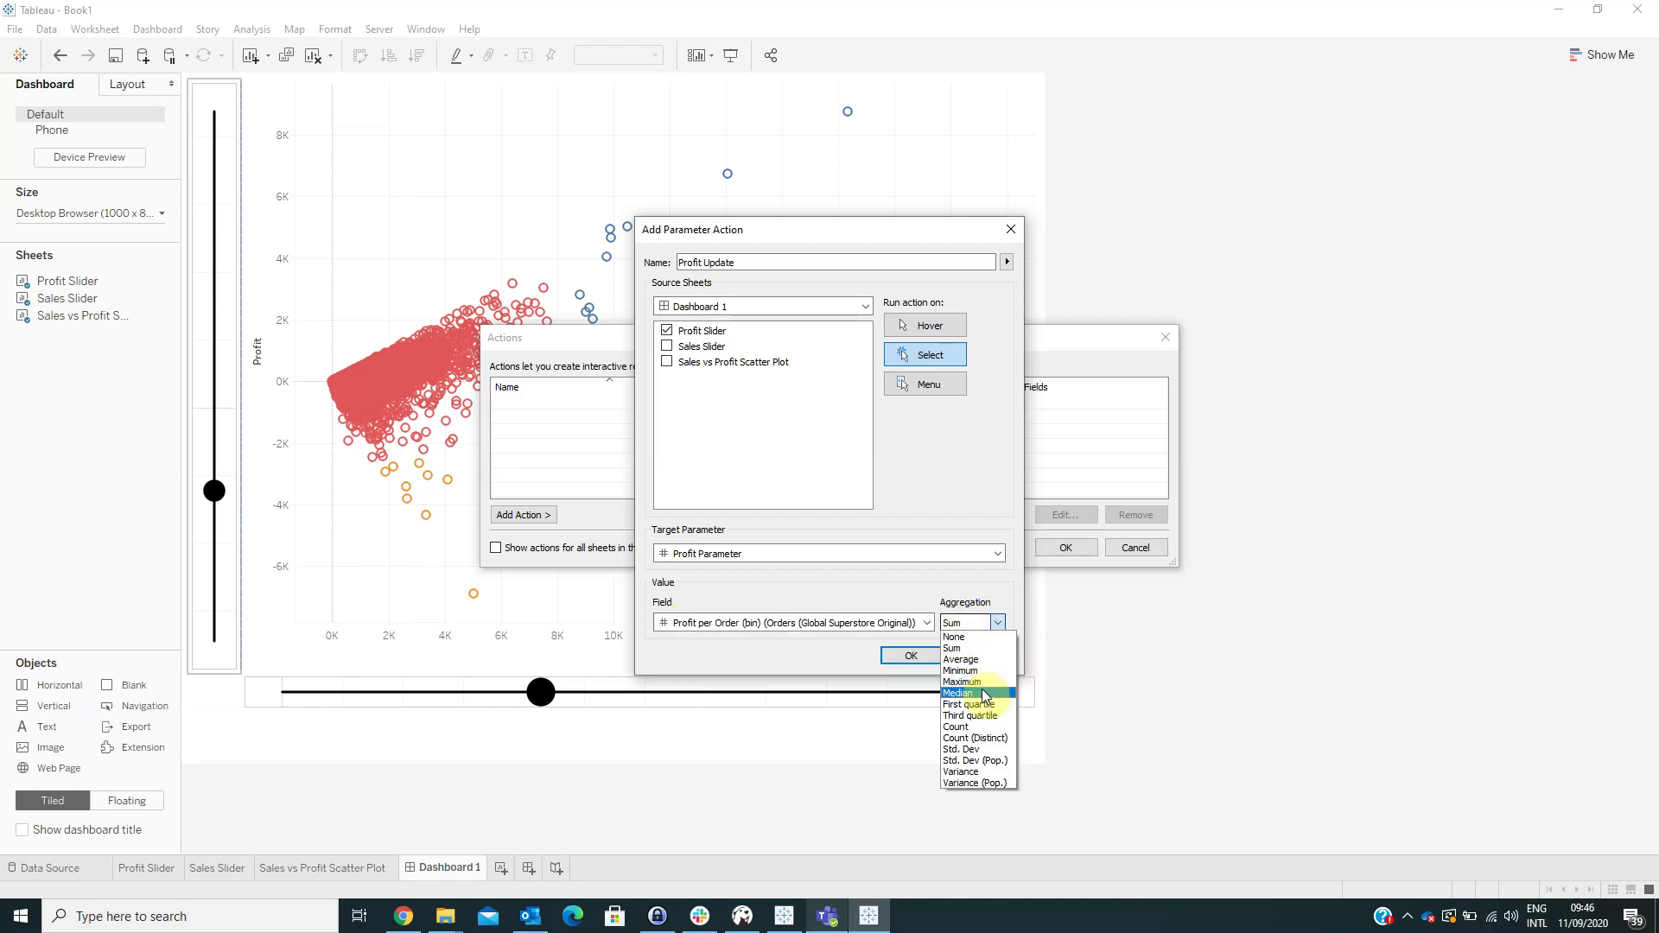
pyautogui.click(959, 637)
pyautogui.click(911, 656)
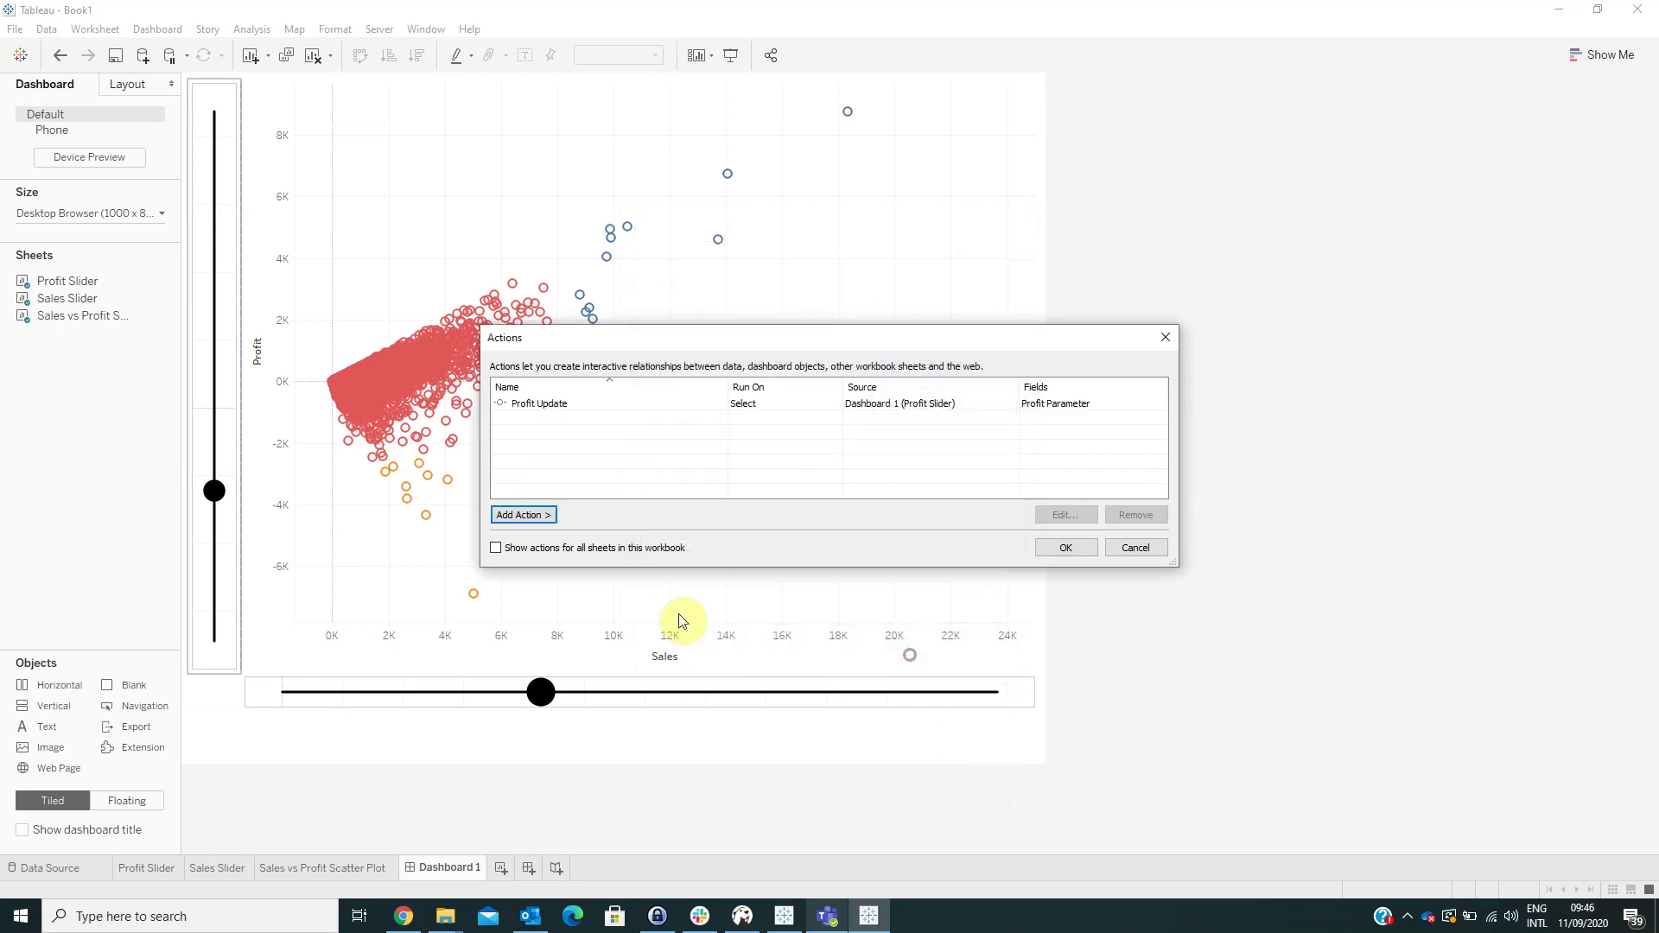
pyautogui.click(526, 514)
# - Add a Change Parameter action named Sales Update, sourced only from the Sales Slider
pyautogui.click(608, 595)
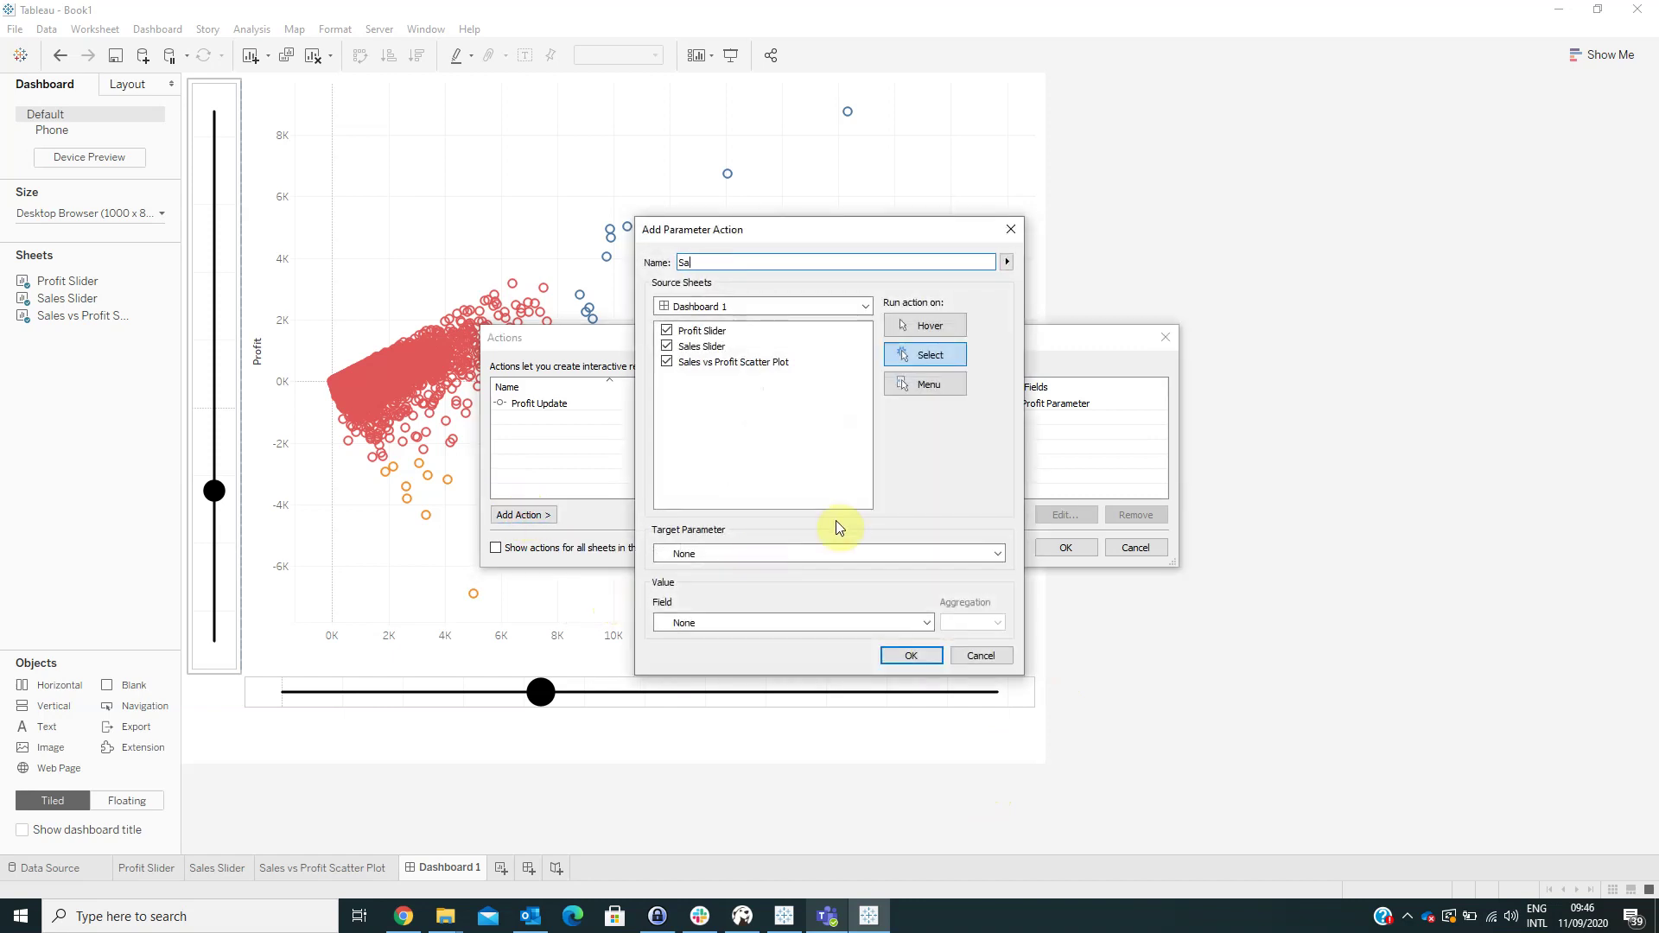
pyautogui.write('Sales Ud')
pyautogui.press('BackSpace')
pyautogui.write('pdate')
pyautogui.click(666, 330)
pyautogui.click(666, 361)
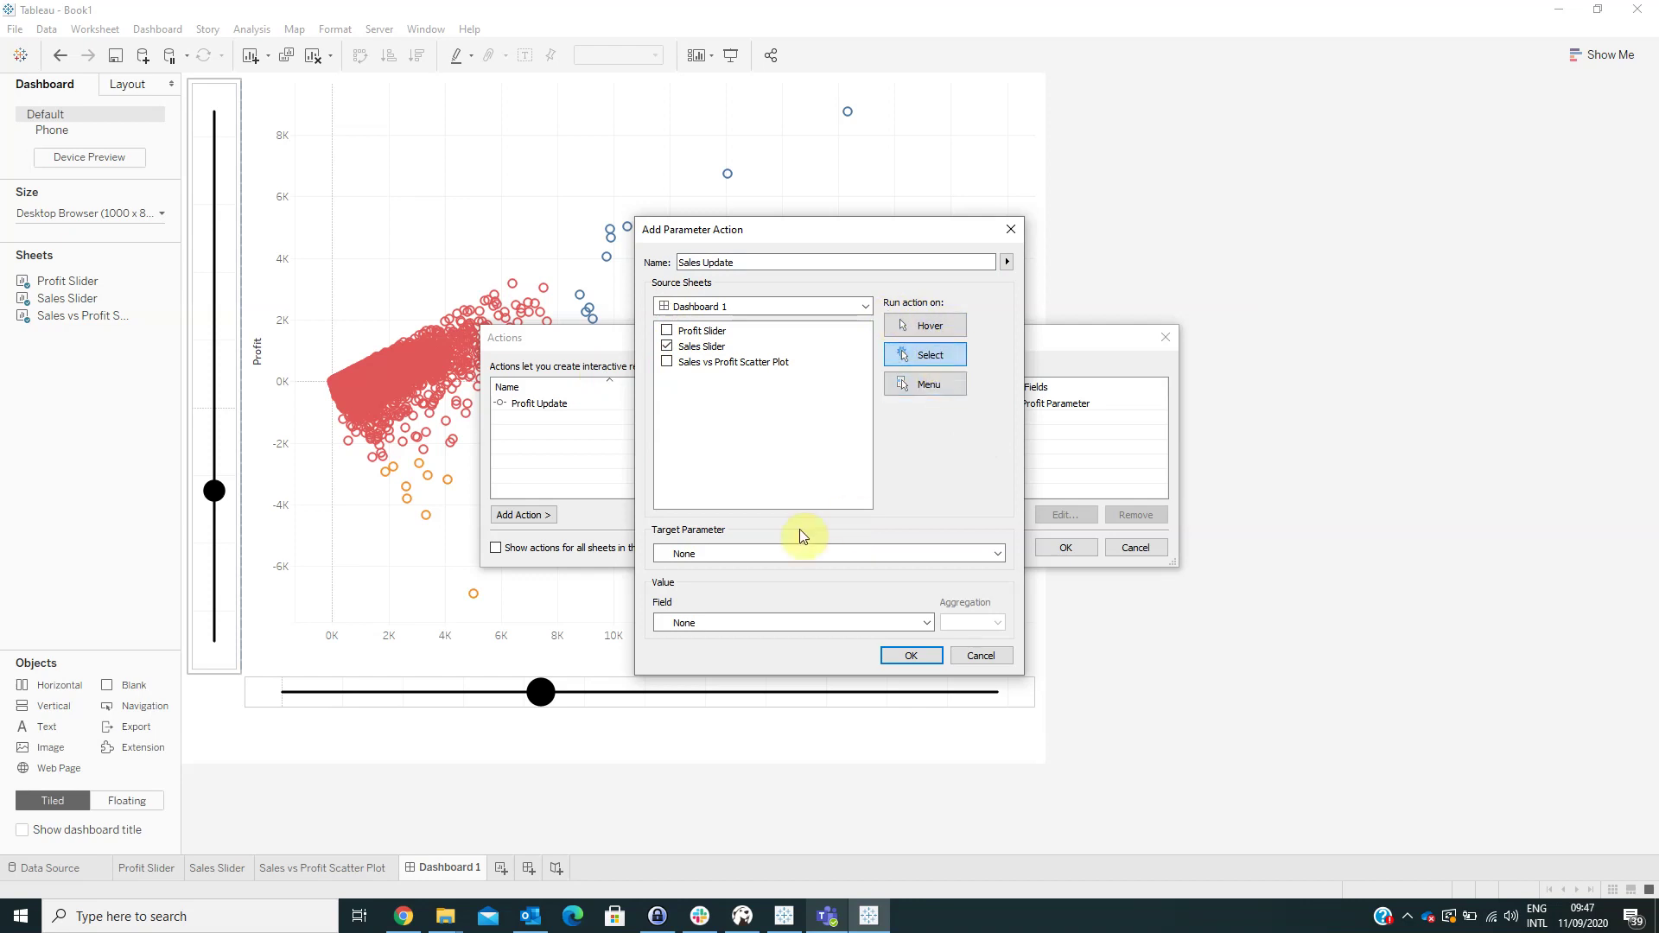
# - Target the Sales Parameter with Sales per Order (bin) and Sum aggregation, then save both actions
pyautogui.click(721, 555)
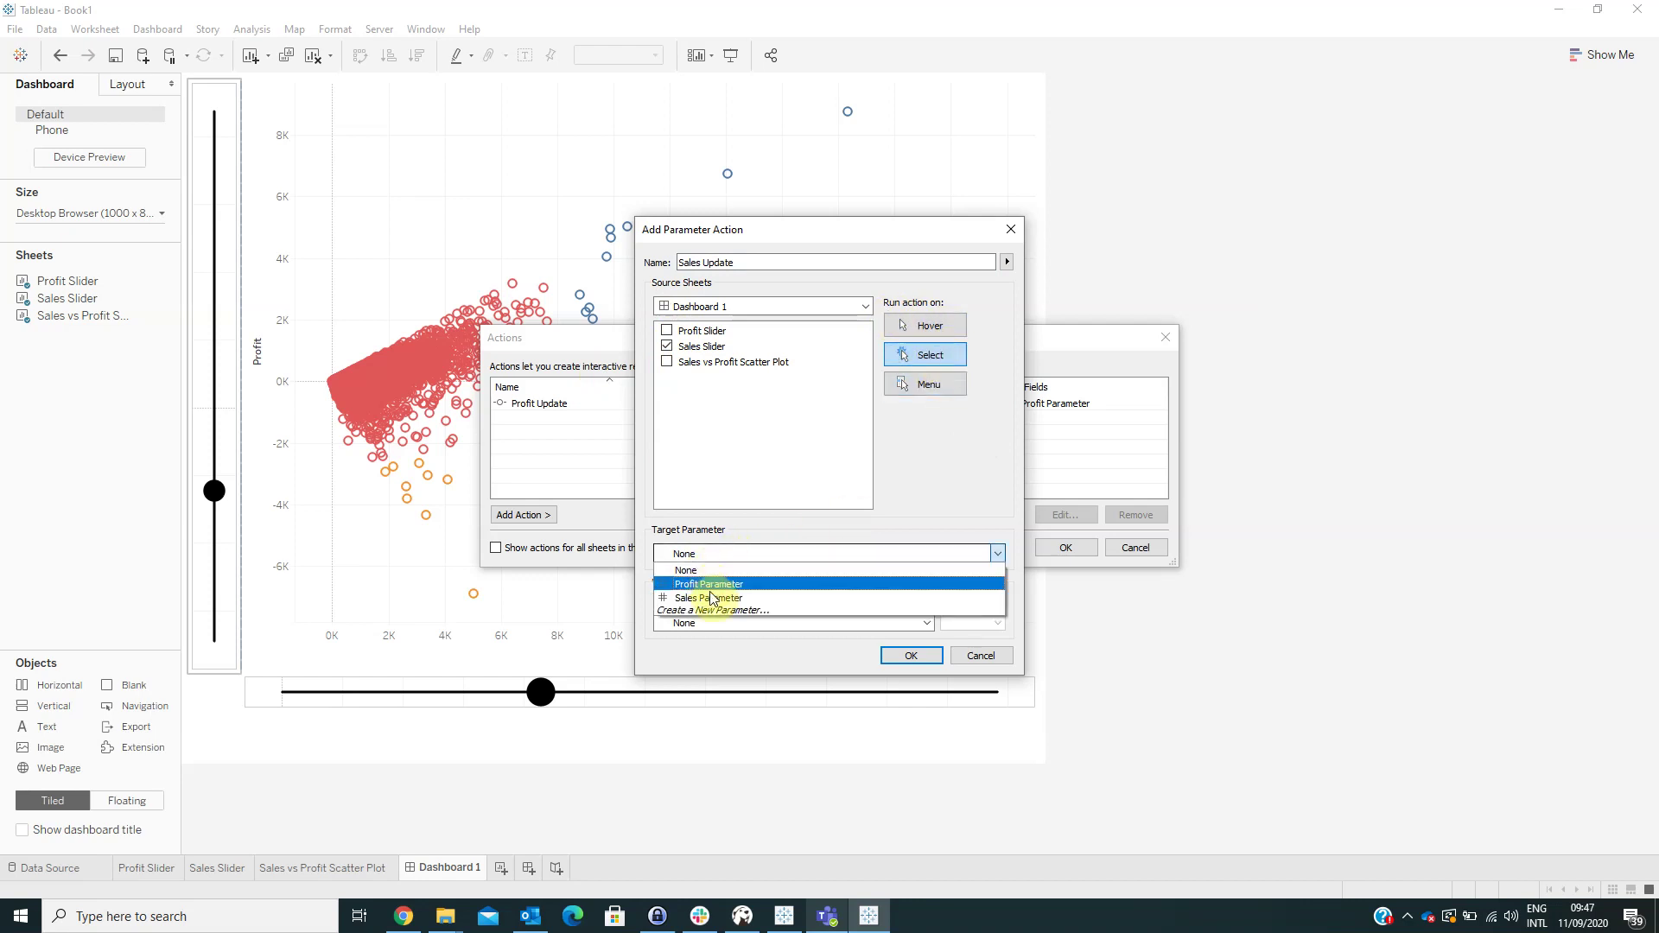
pyautogui.click(705, 597)
pyautogui.click(680, 624)
pyautogui.click(692, 671)
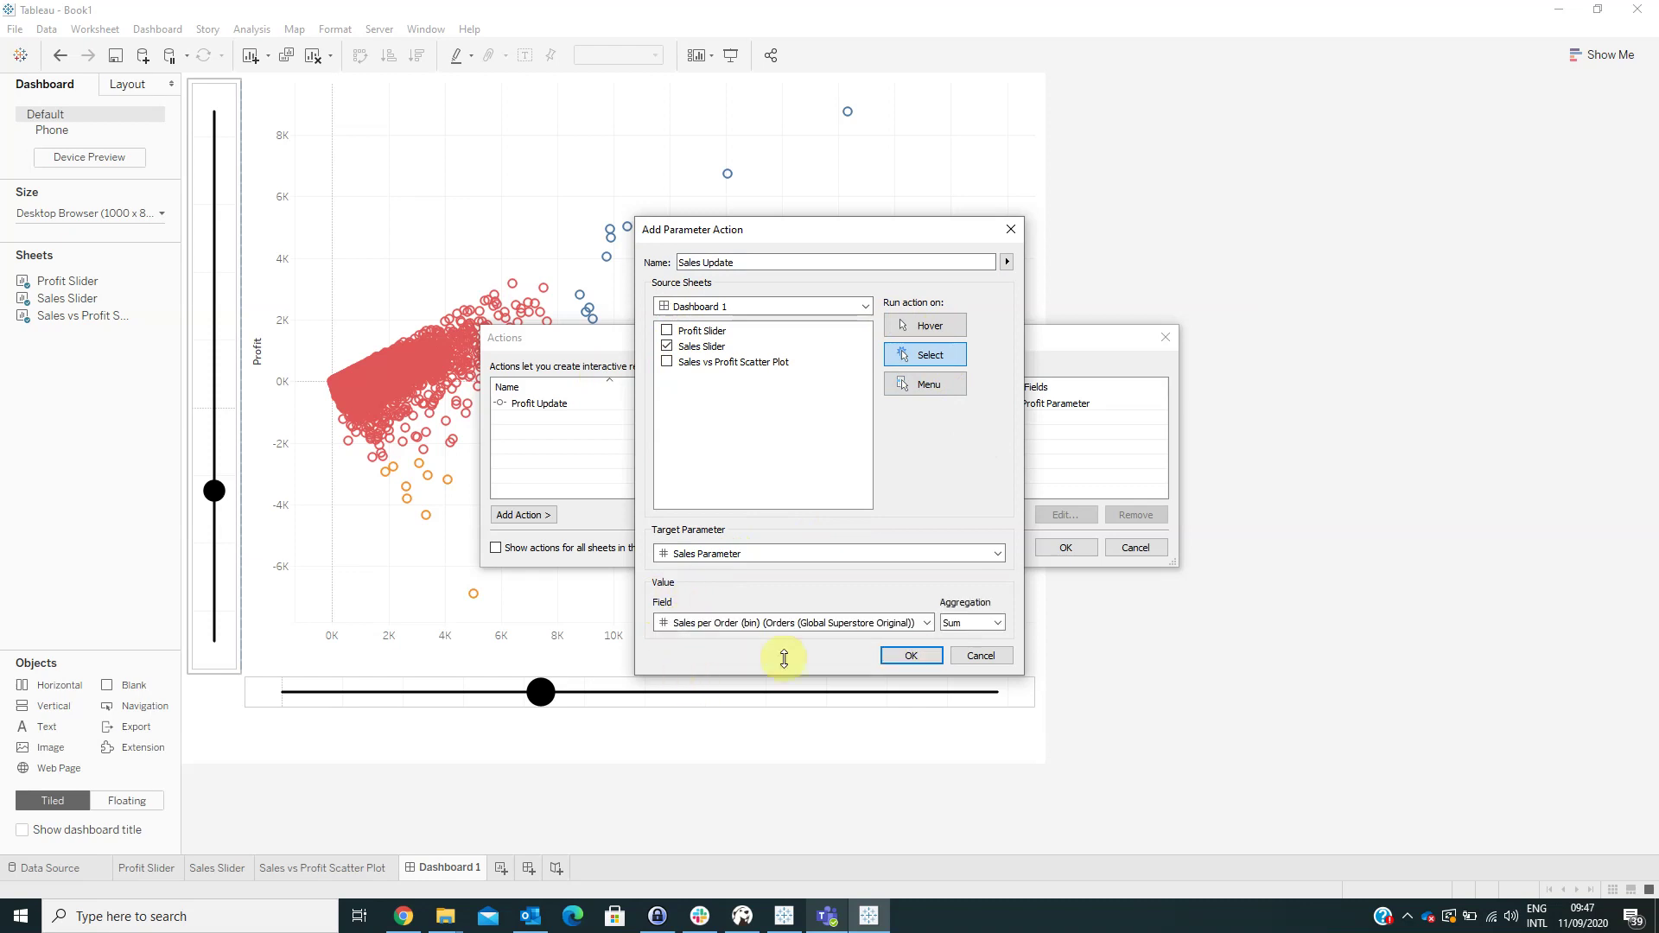
pyautogui.click(973, 624)
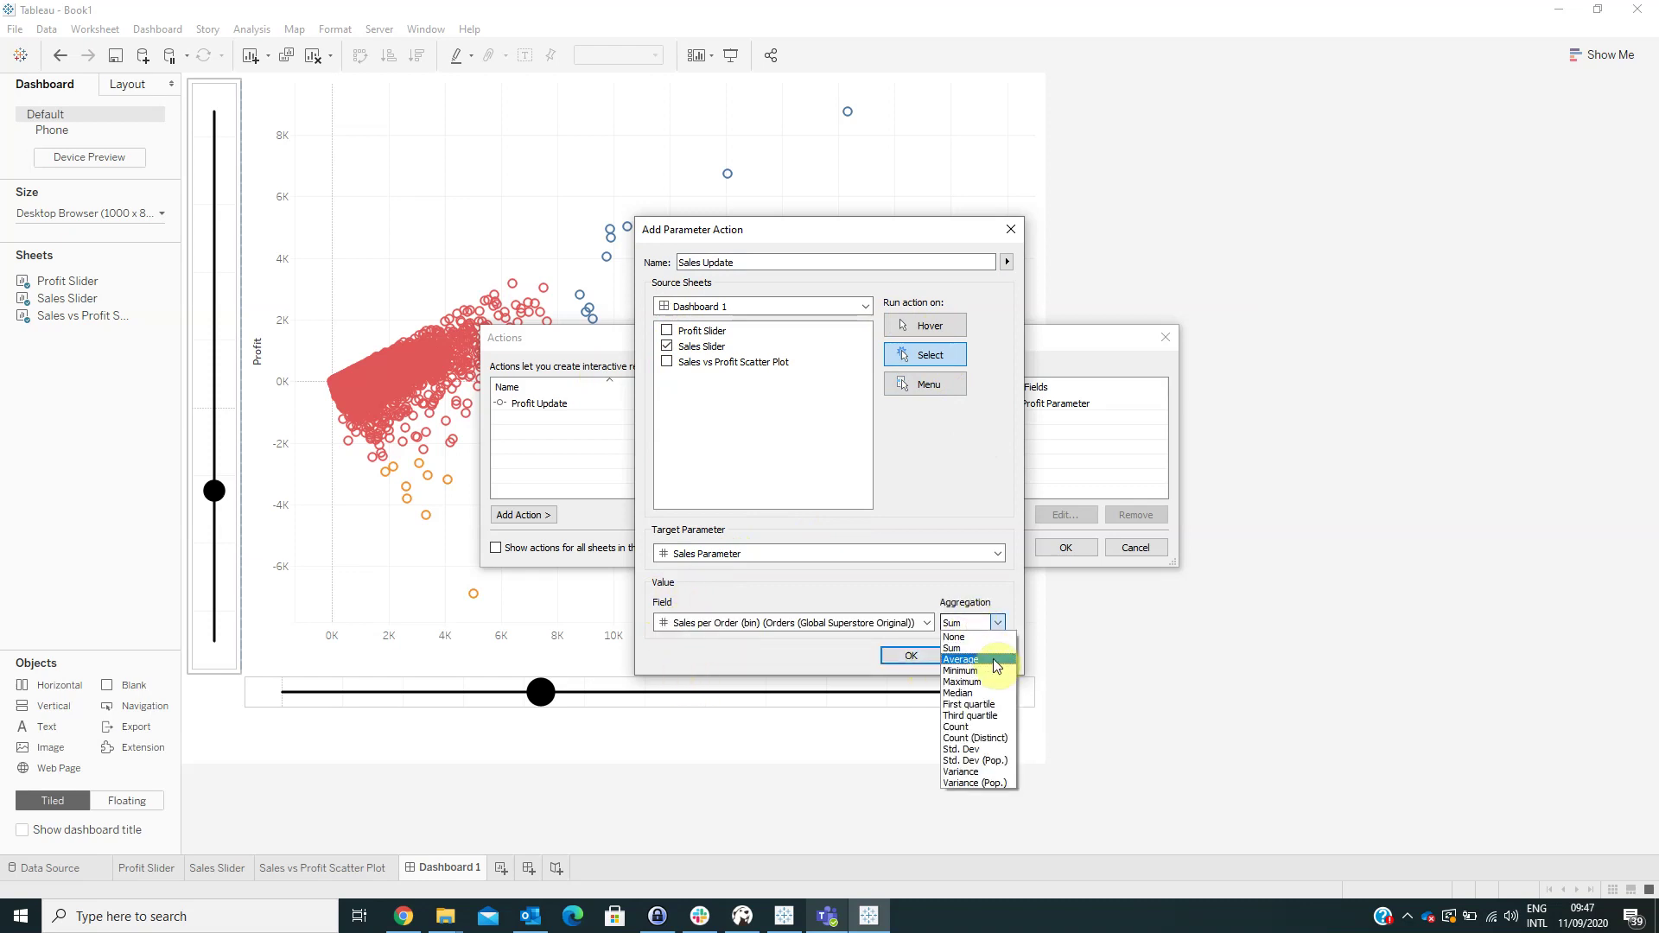
pyautogui.click(954, 648)
pyautogui.click(911, 655)
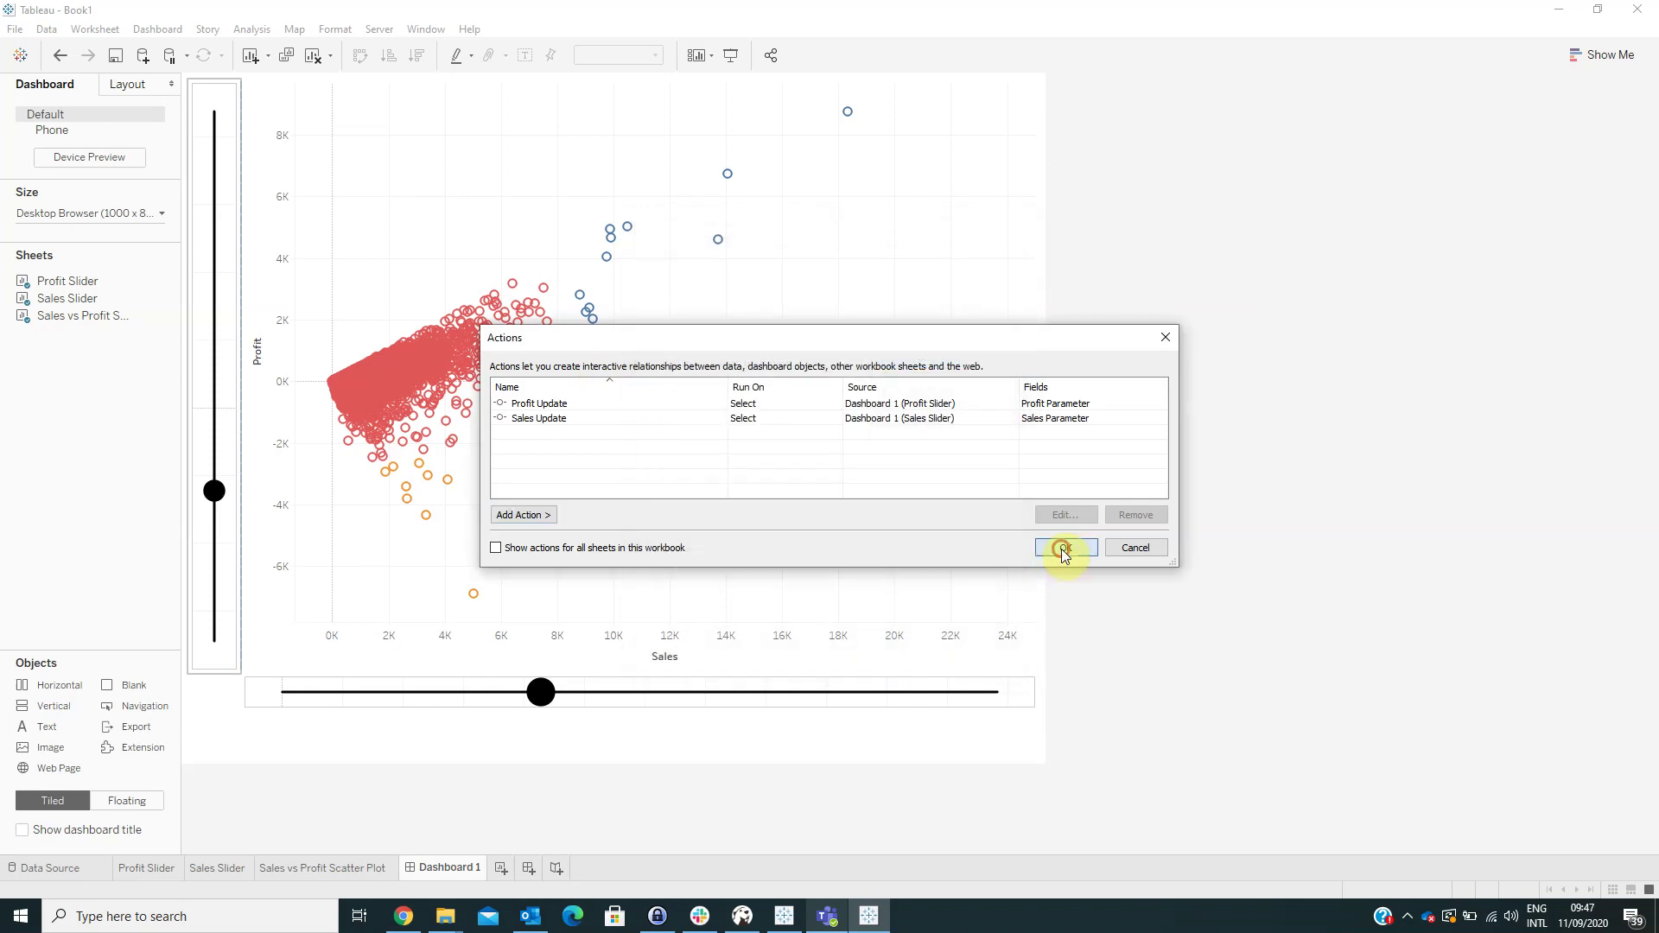
pyautogui.click(1062, 550)
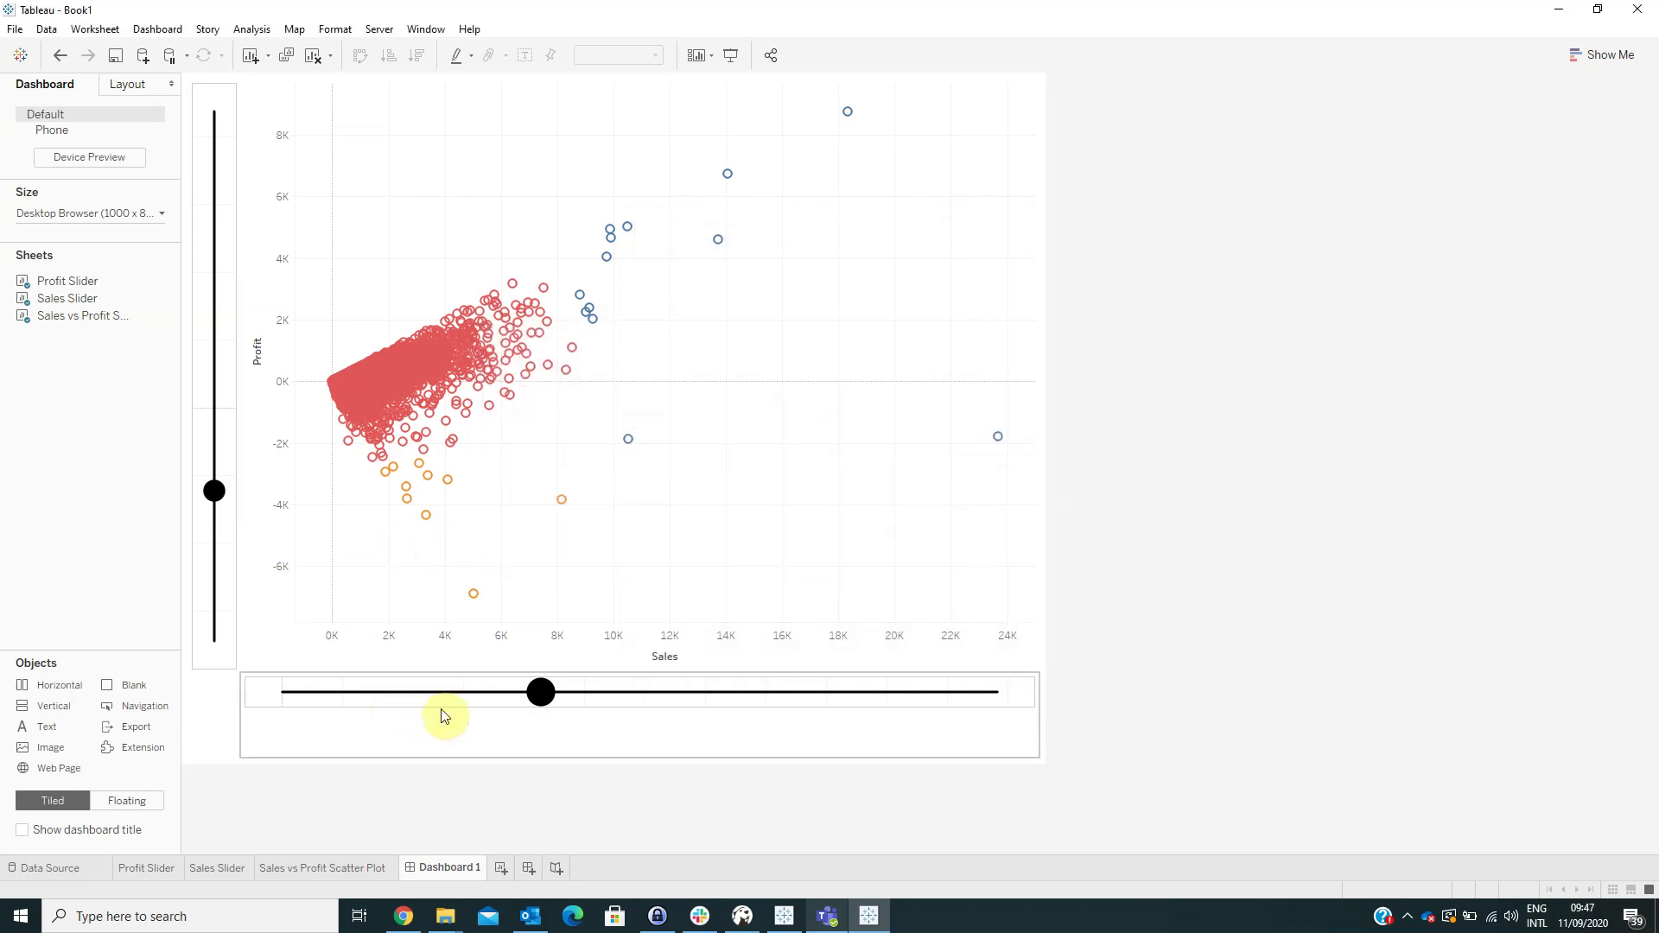
# - Set the sales threshold to 13716 on the Sales slider
pyautogui.click(541, 696)
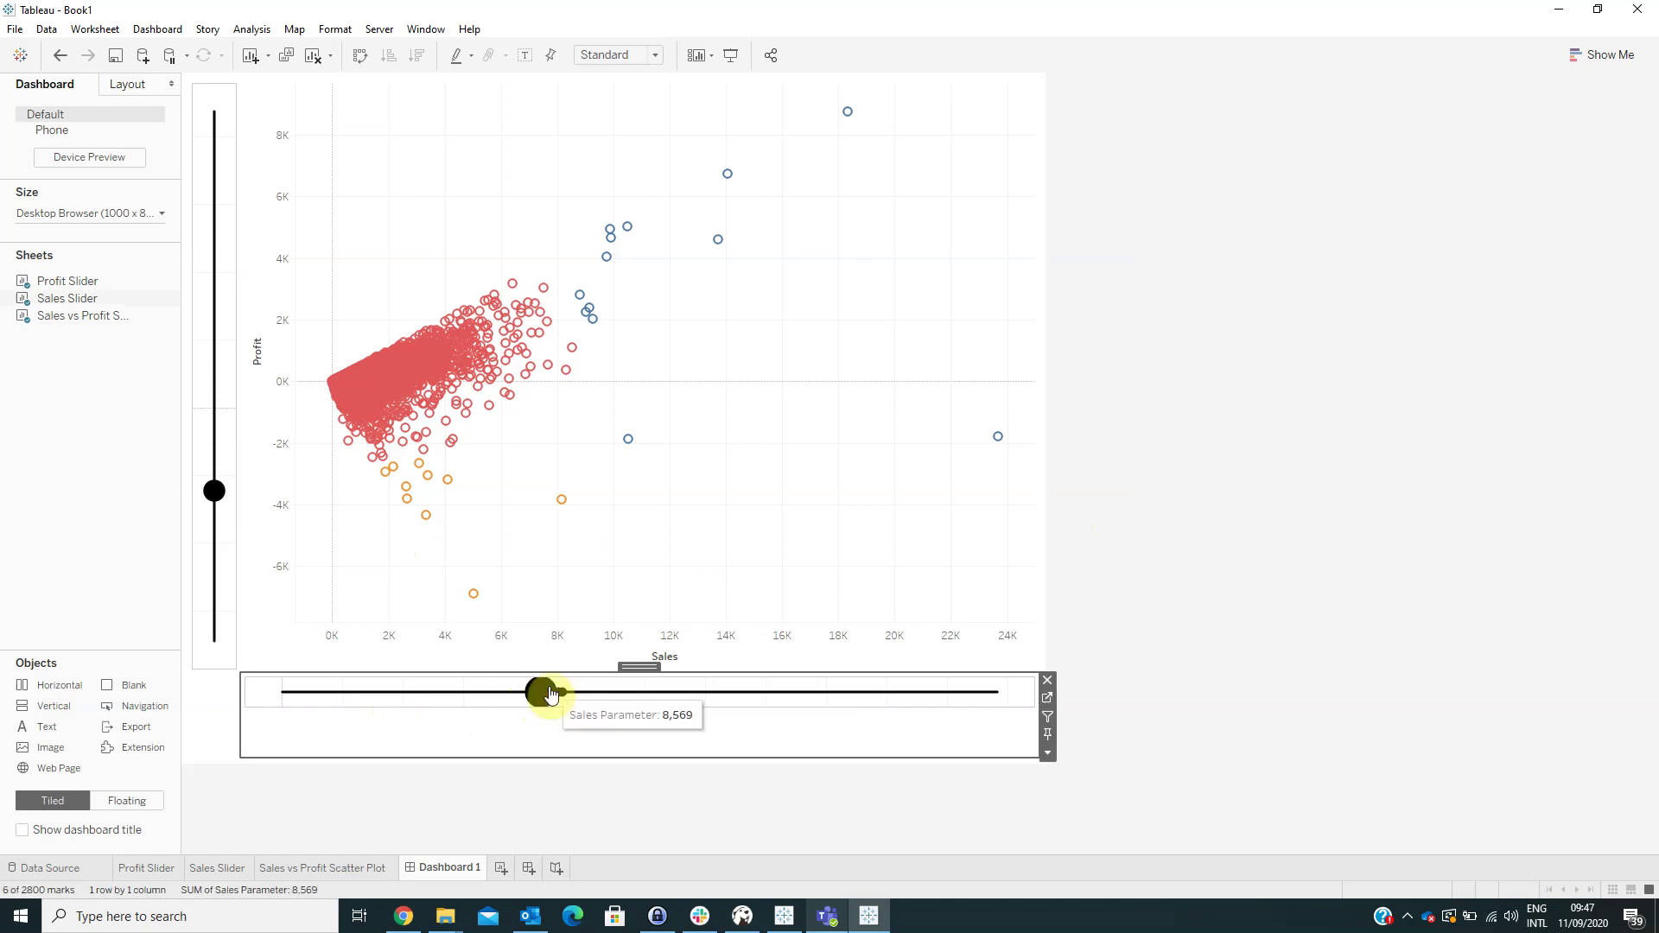
pyautogui.click(591, 692)
pyautogui.click(1152, 274)
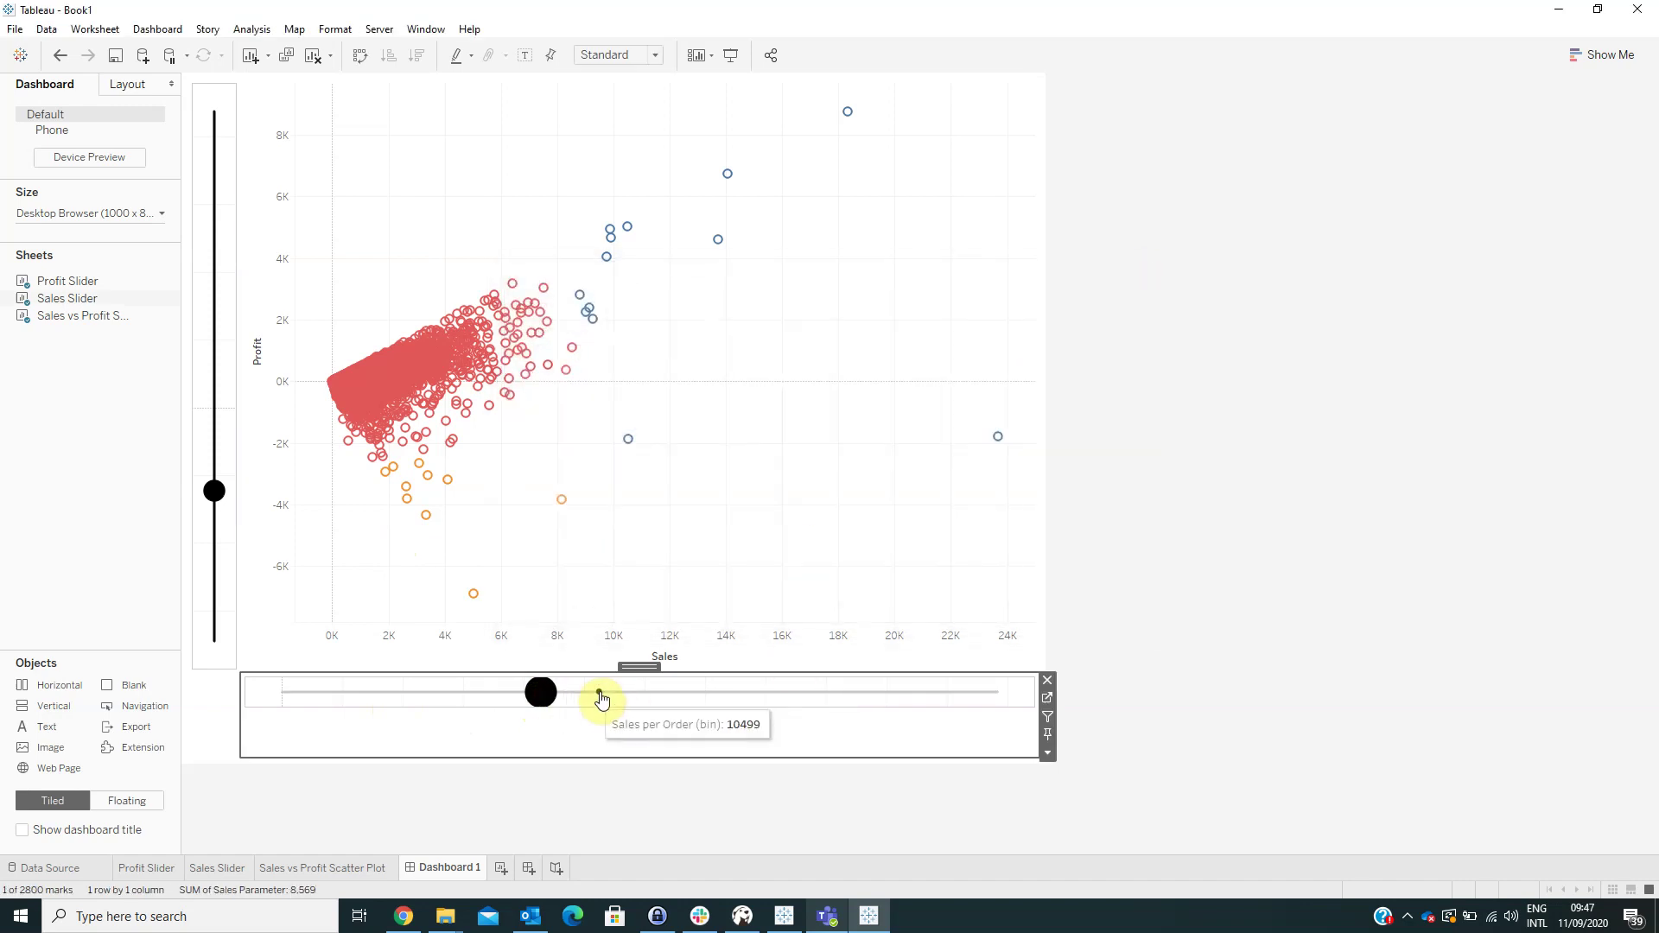
pyautogui.click(602, 697)
pyautogui.click(679, 707)
# - Set the profit threshold to 501 on the Profit slider and select the scatter plot
pyautogui.click(211, 298)
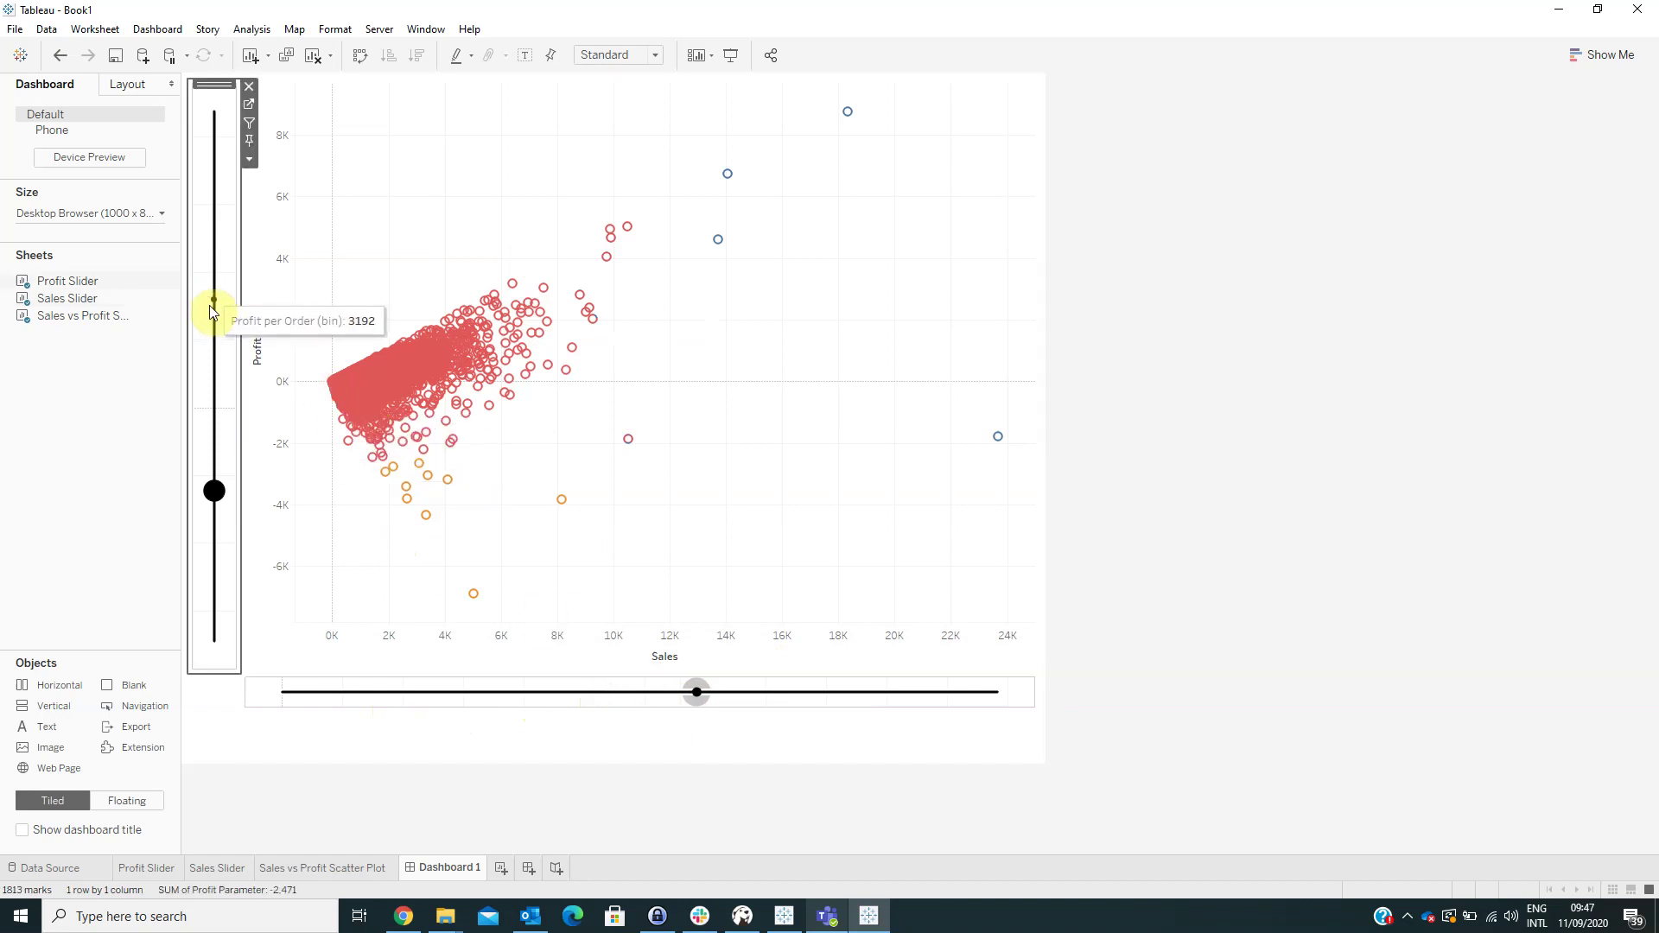
pyautogui.click(214, 302)
pyautogui.click(211, 237)
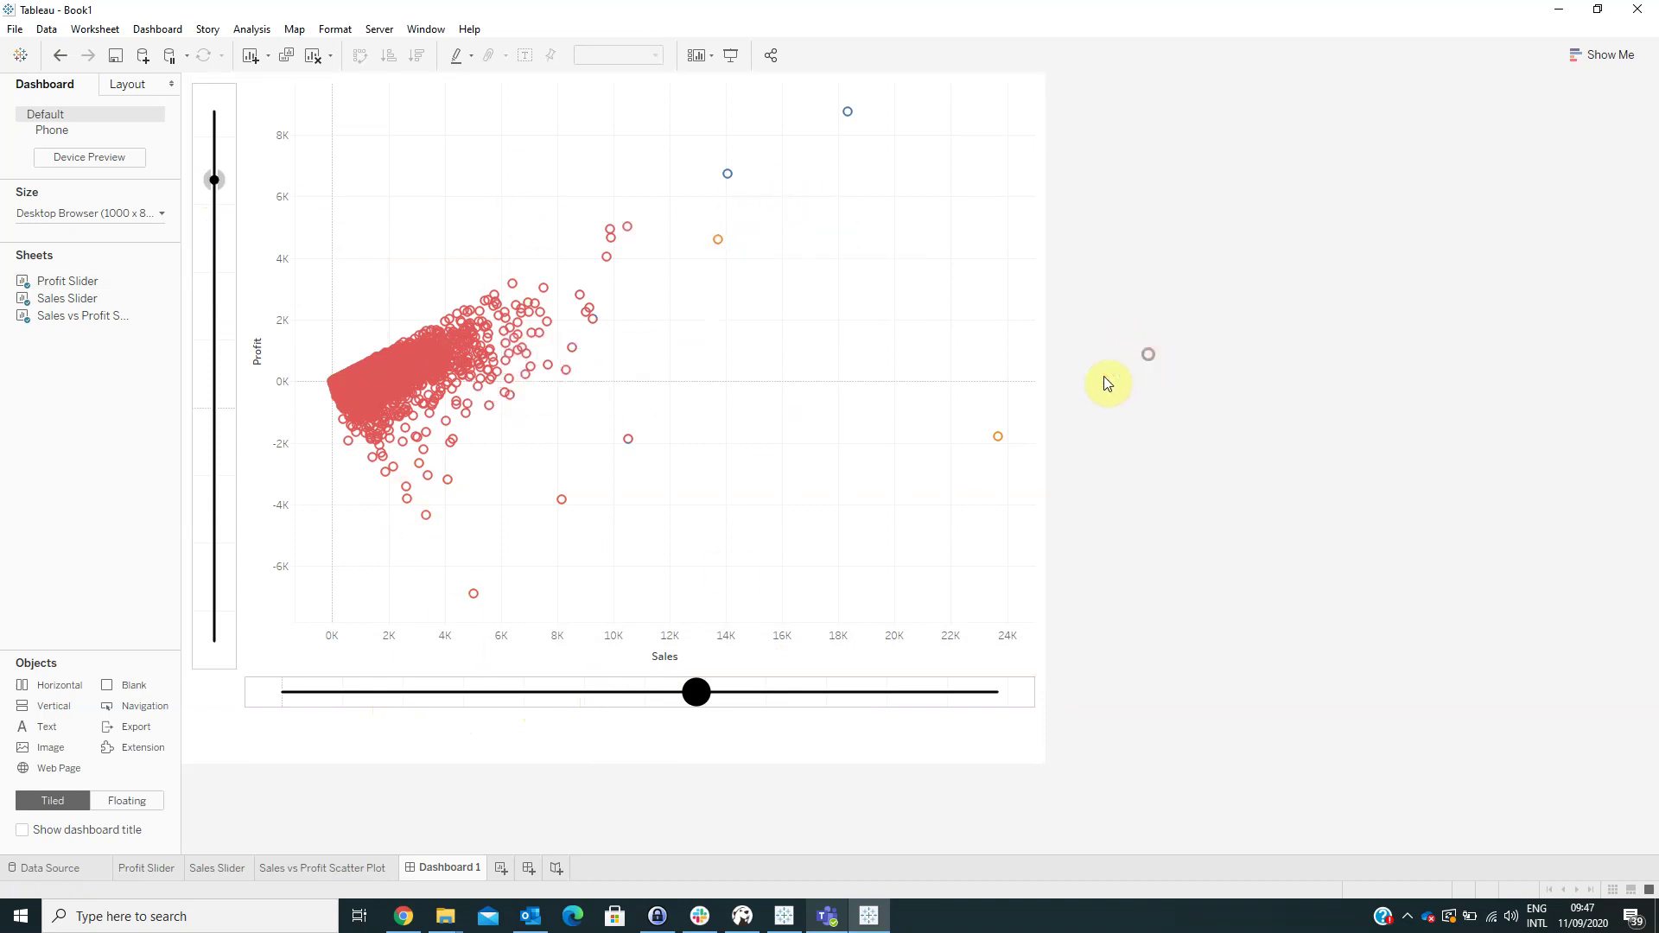
pyautogui.click(218, 393)
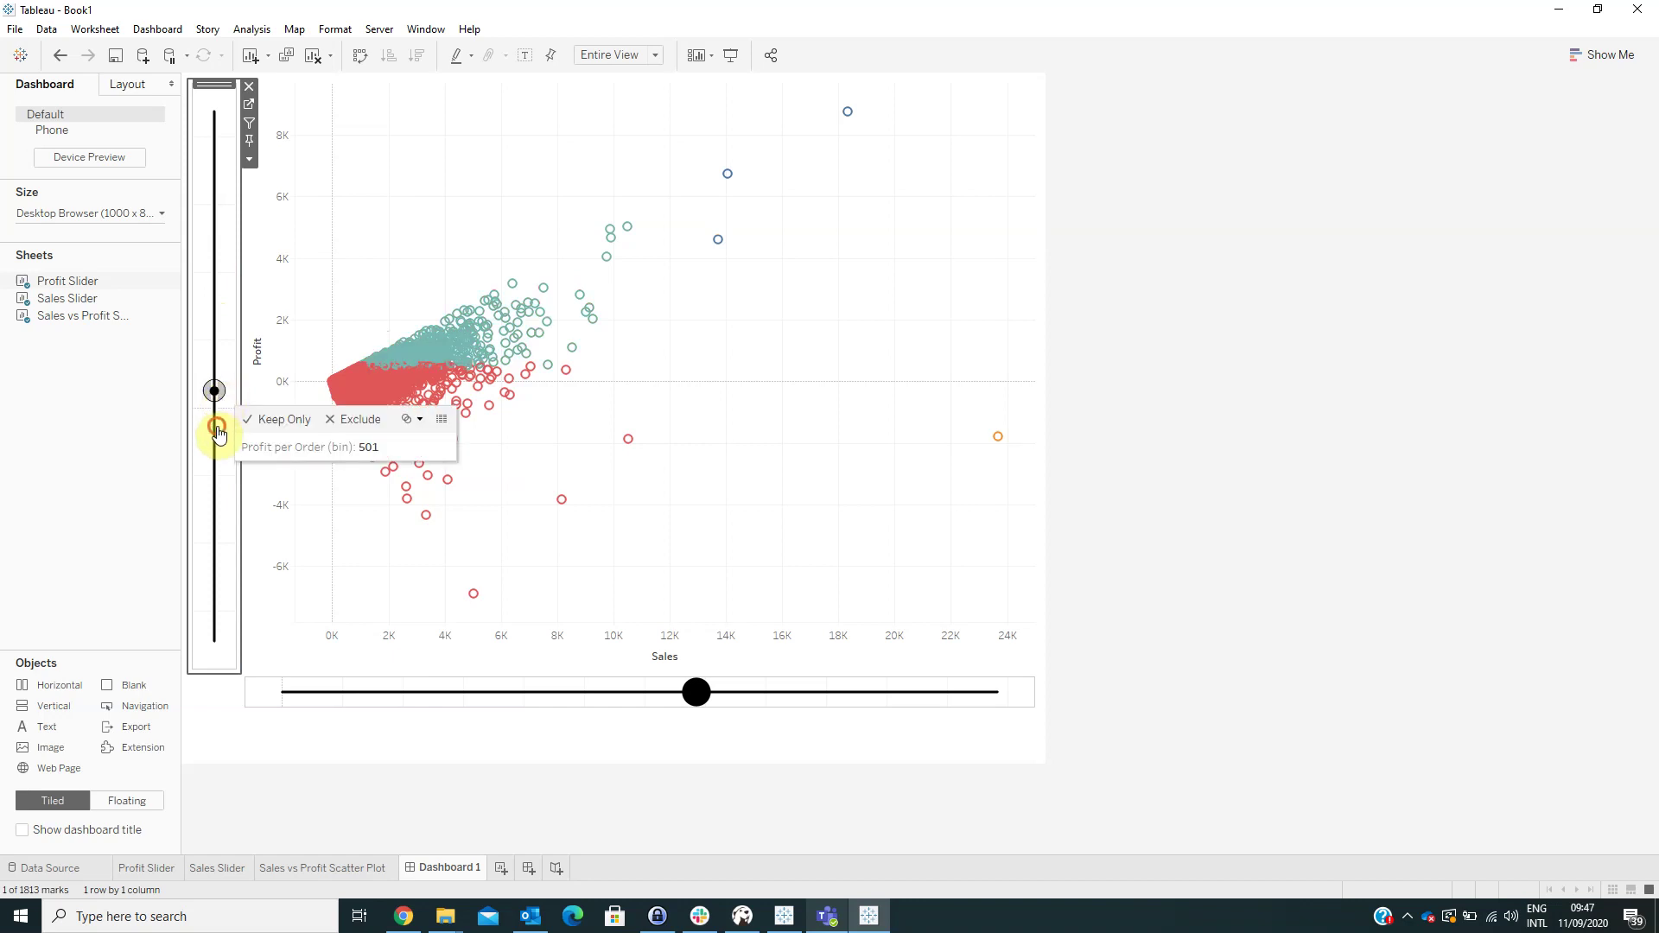
pyautogui.click(294, 423)
pyautogui.click(1046, 161)
# - Dock the Quadrant colour legend at the right and narrow the Sales slider with a blank spacer
pyautogui.moveTo(1107, 284)
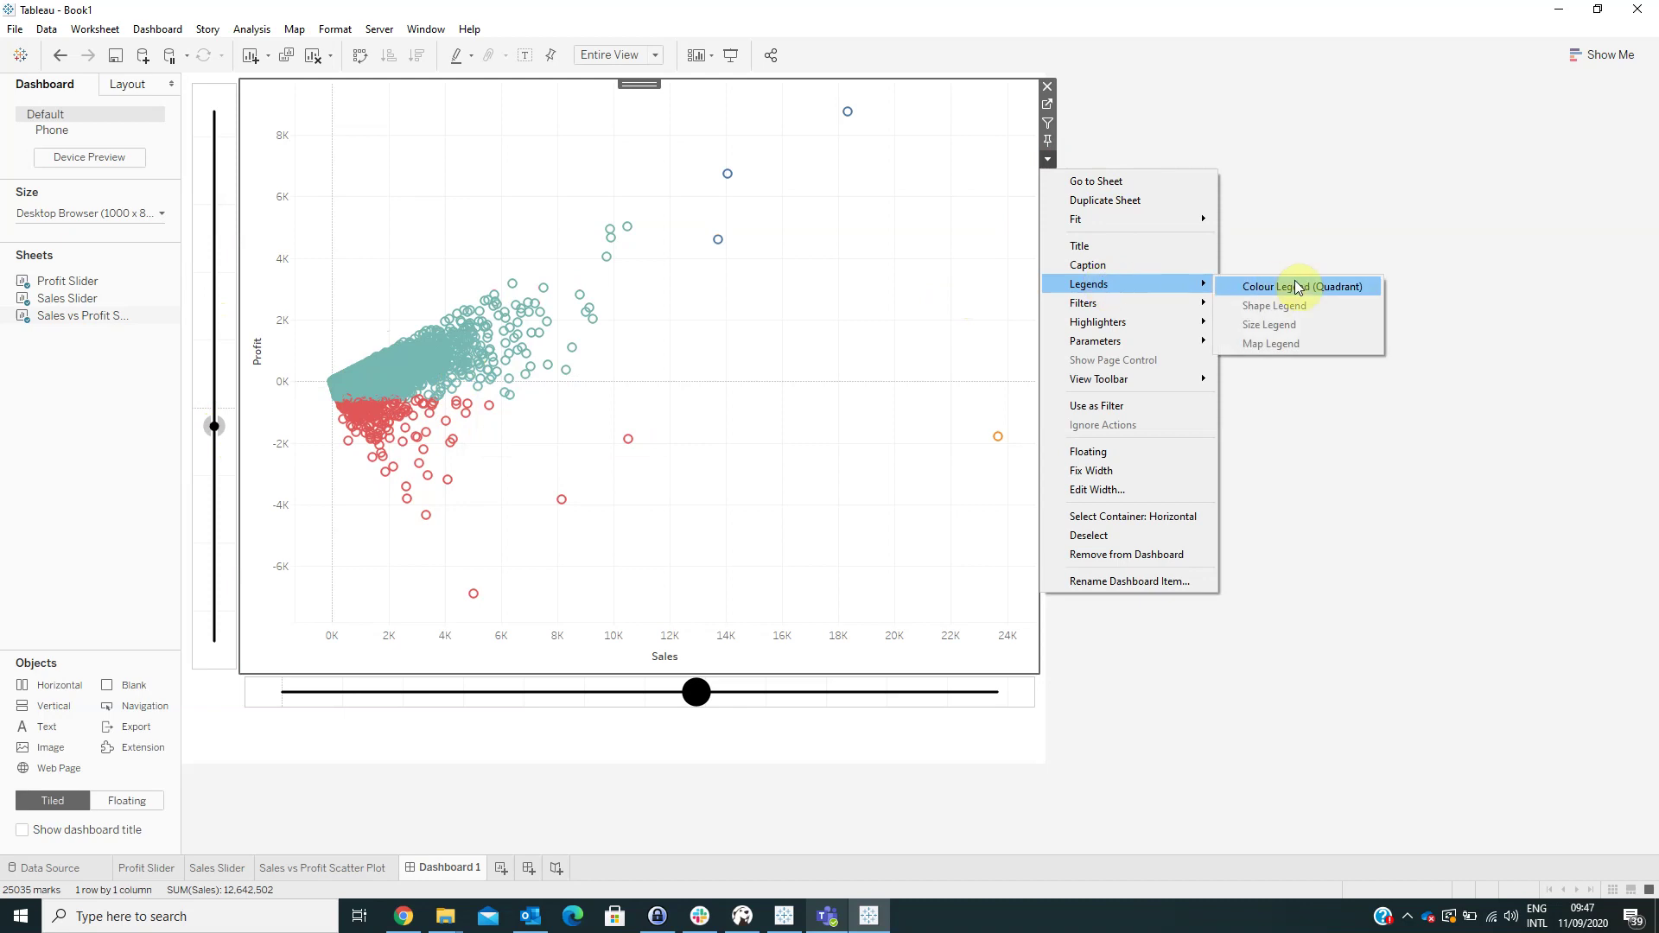
pyautogui.click(1297, 286)
pyautogui.click(223, 674)
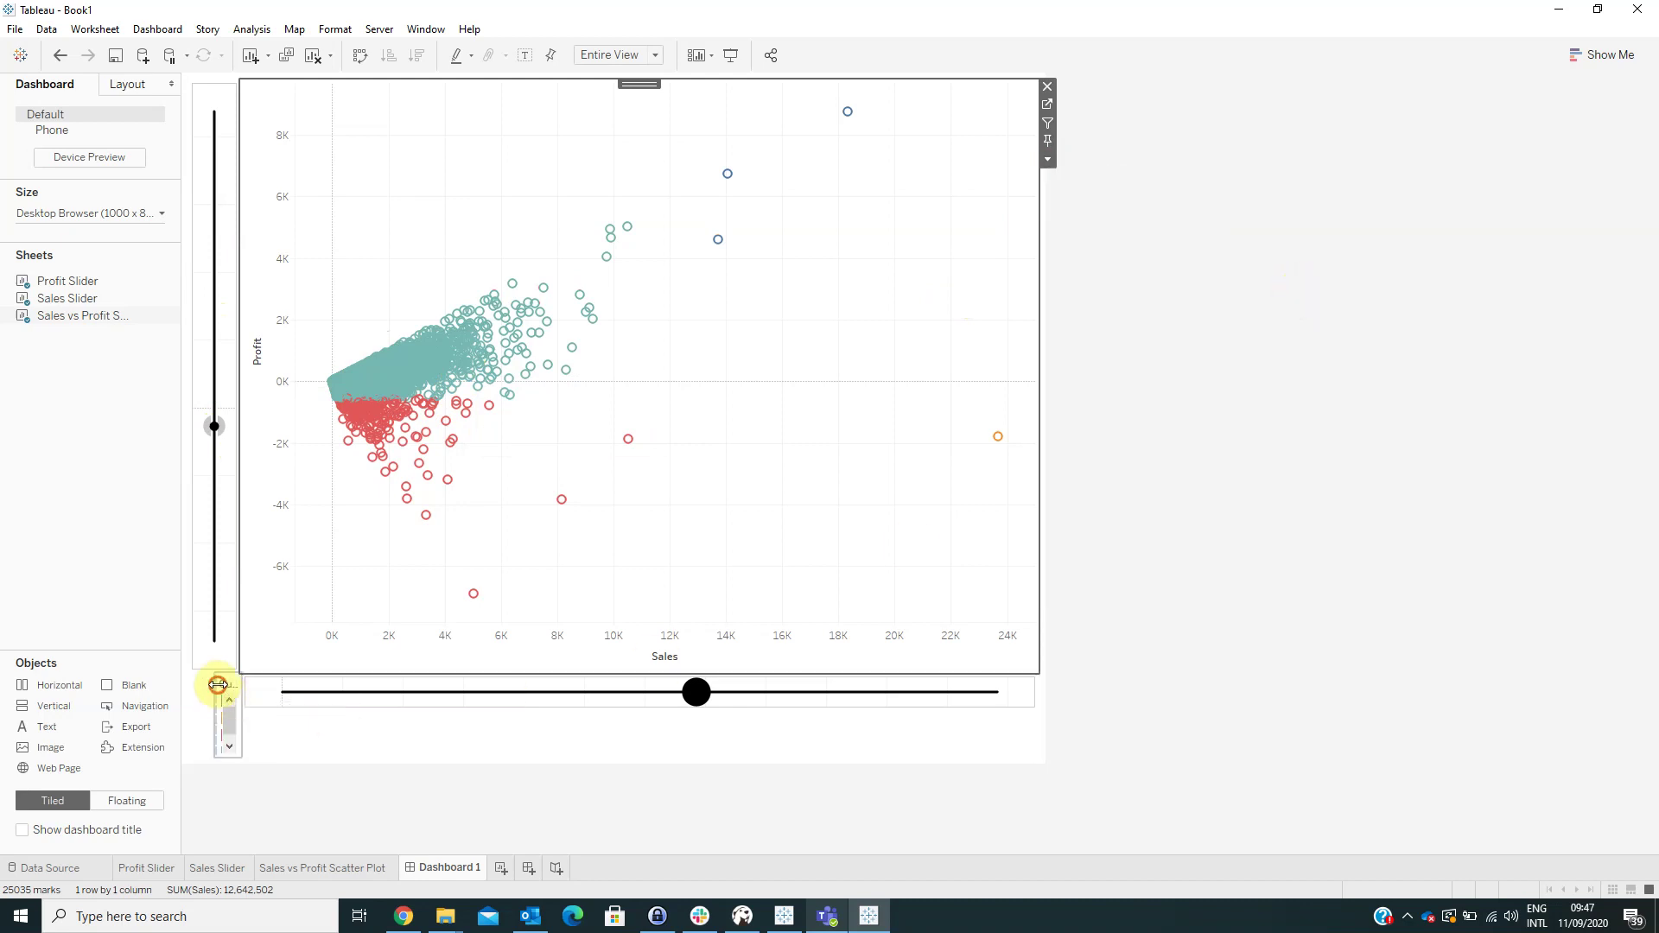
pyautogui.moveTo(229, 669); pyautogui.dragTo(932, 121)
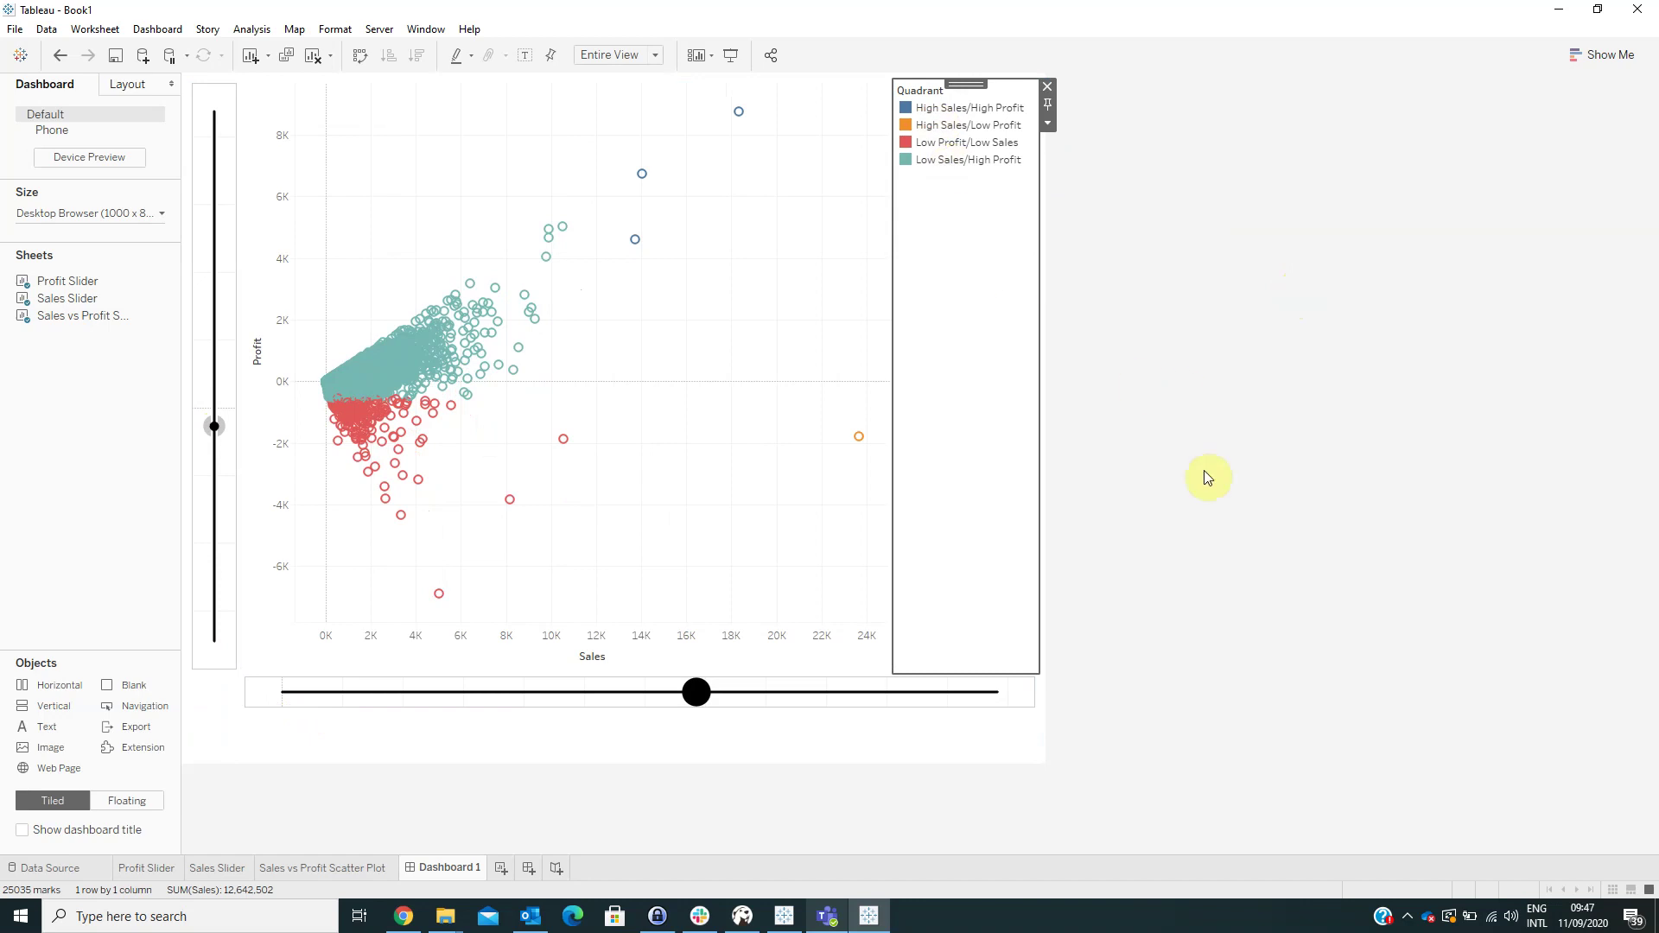
pyautogui.moveTo(131, 687); pyautogui.dragTo(1000, 714)
pyautogui.moveTo(670, 703); pyautogui.dragTo(885, 696)
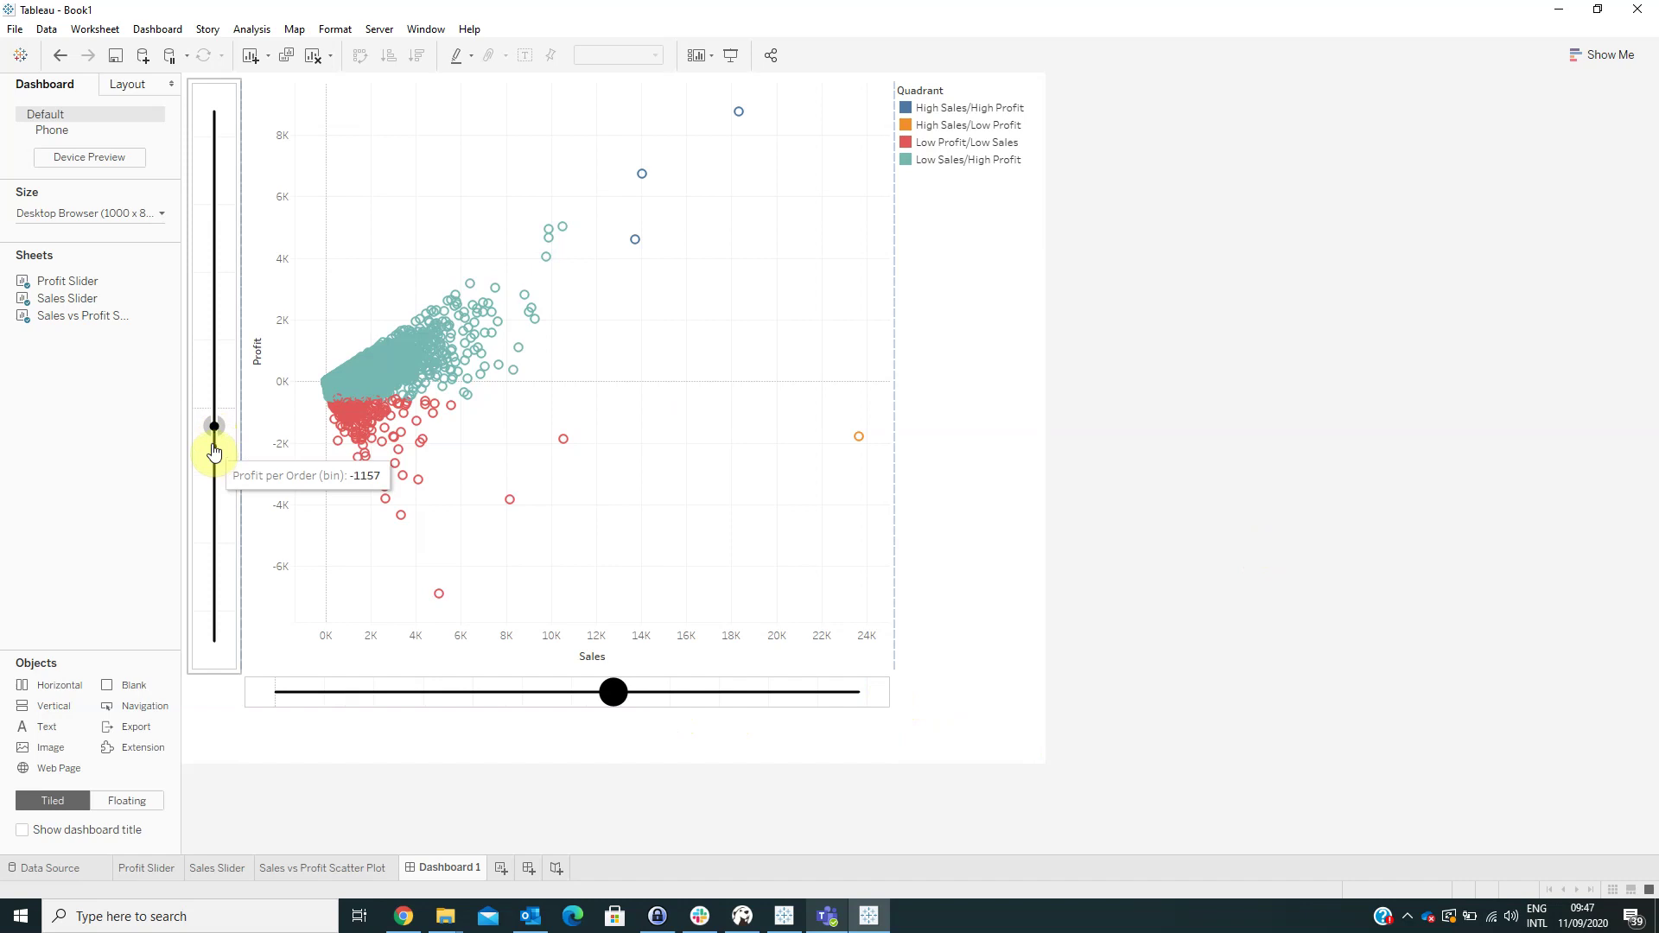
pyautogui.click(207, 348)
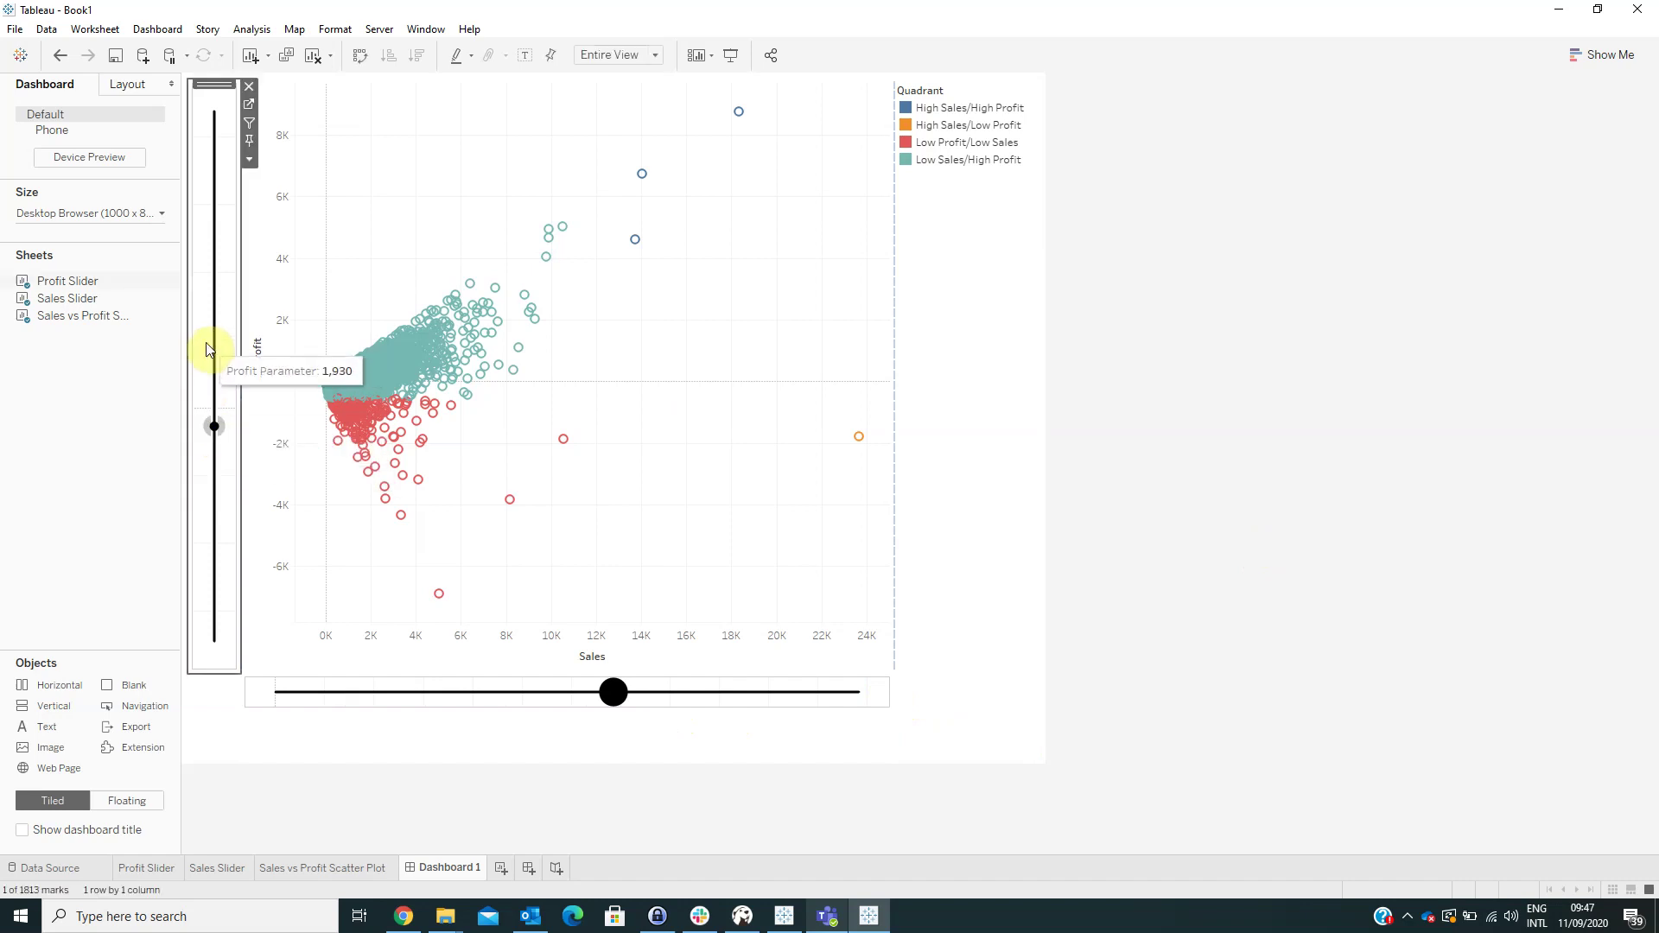
pyautogui.click(208, 348)
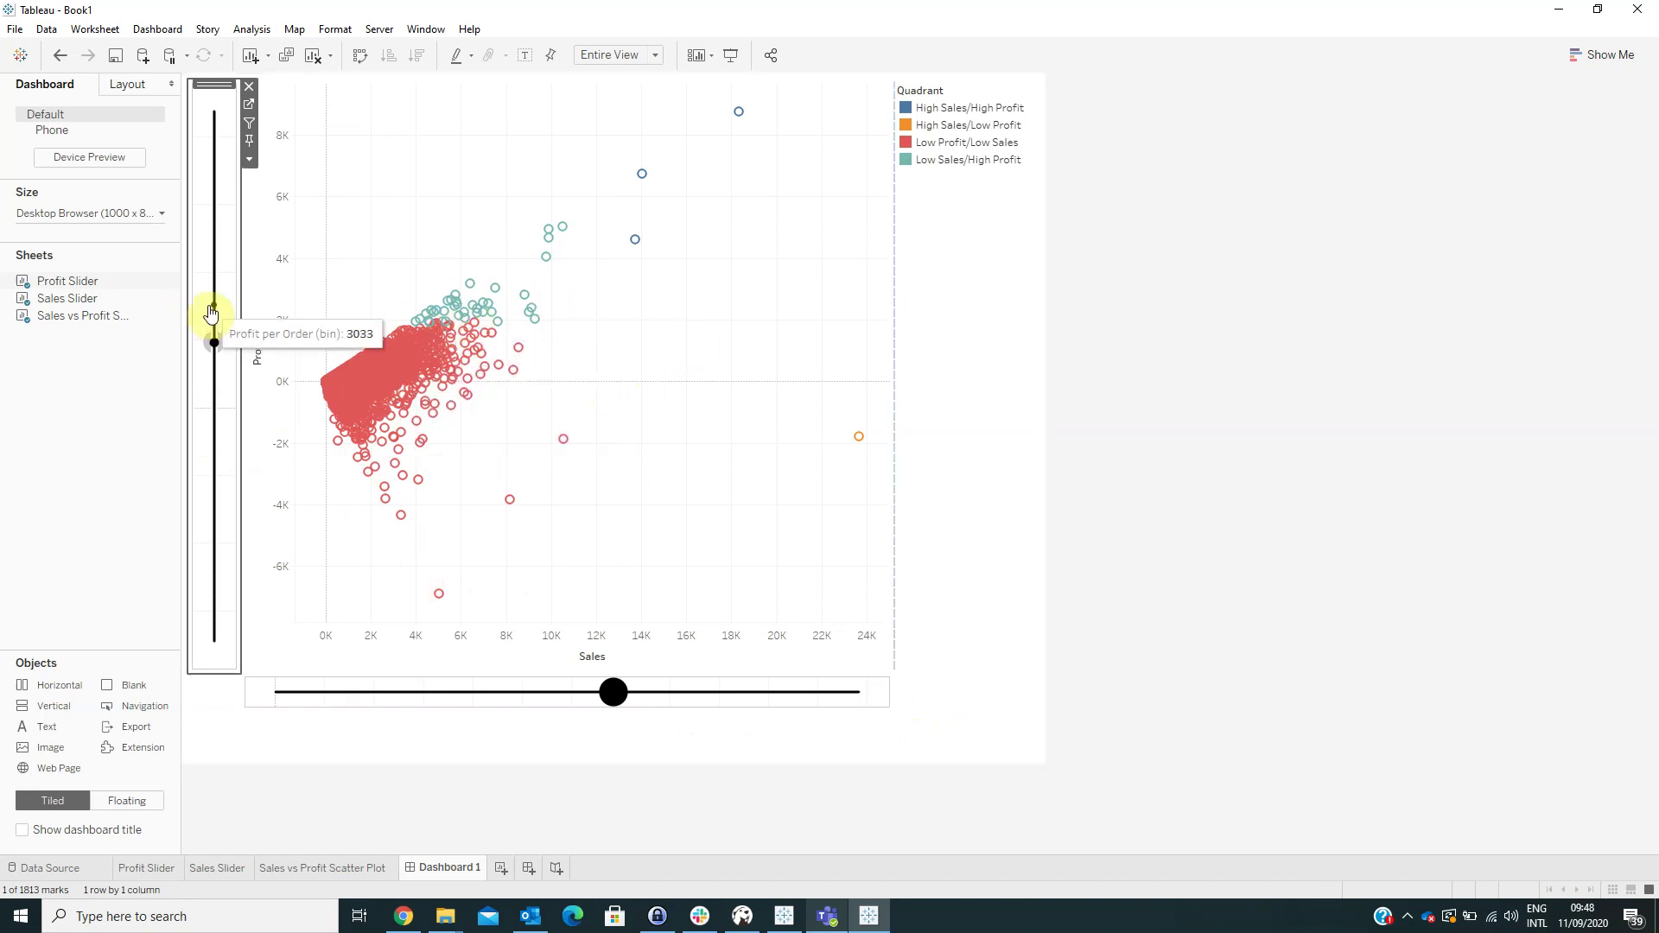
pyautogui.click(210, 307)
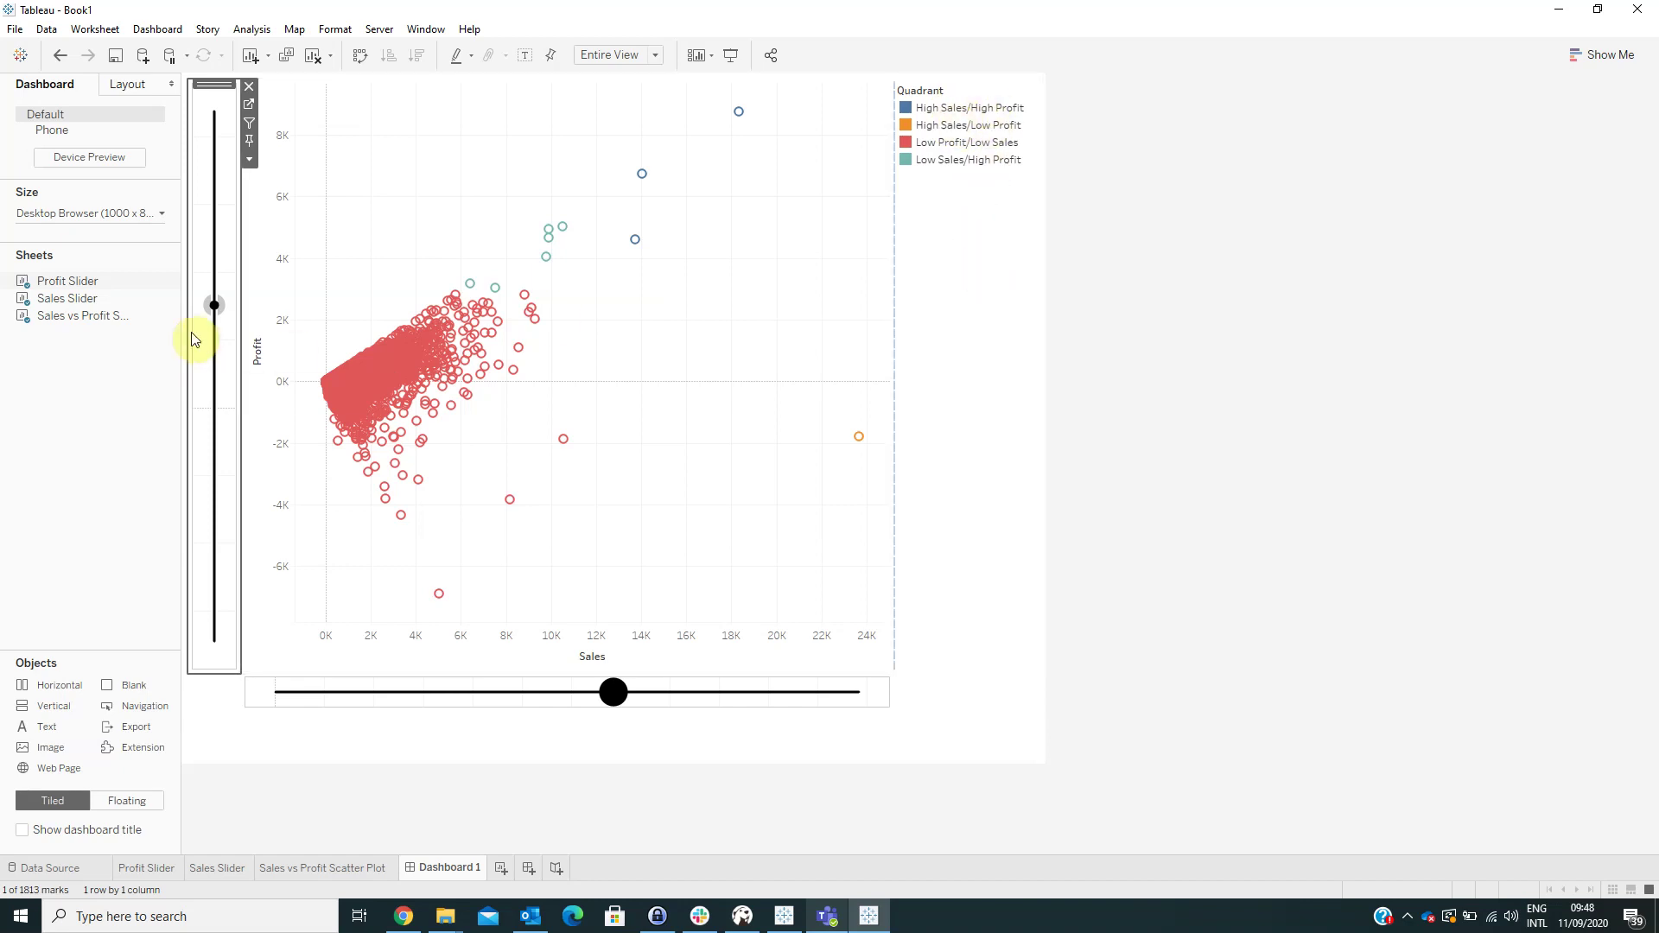
pyautogui.moveTo(209, 273)
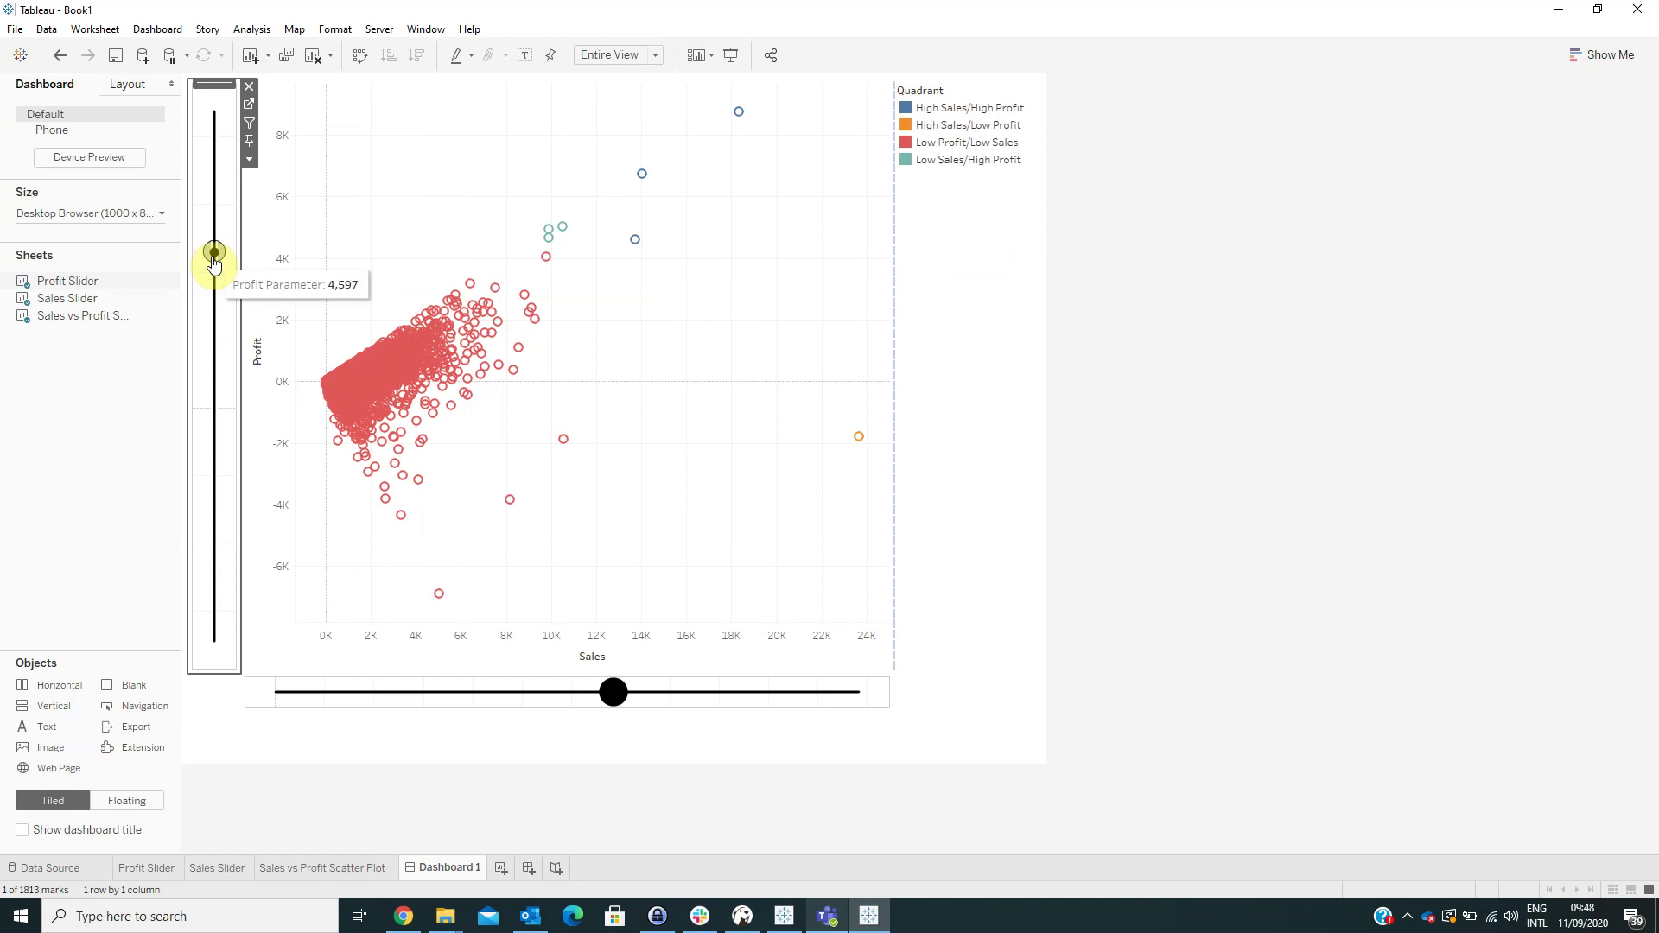
pyautogui.click(212, 190)
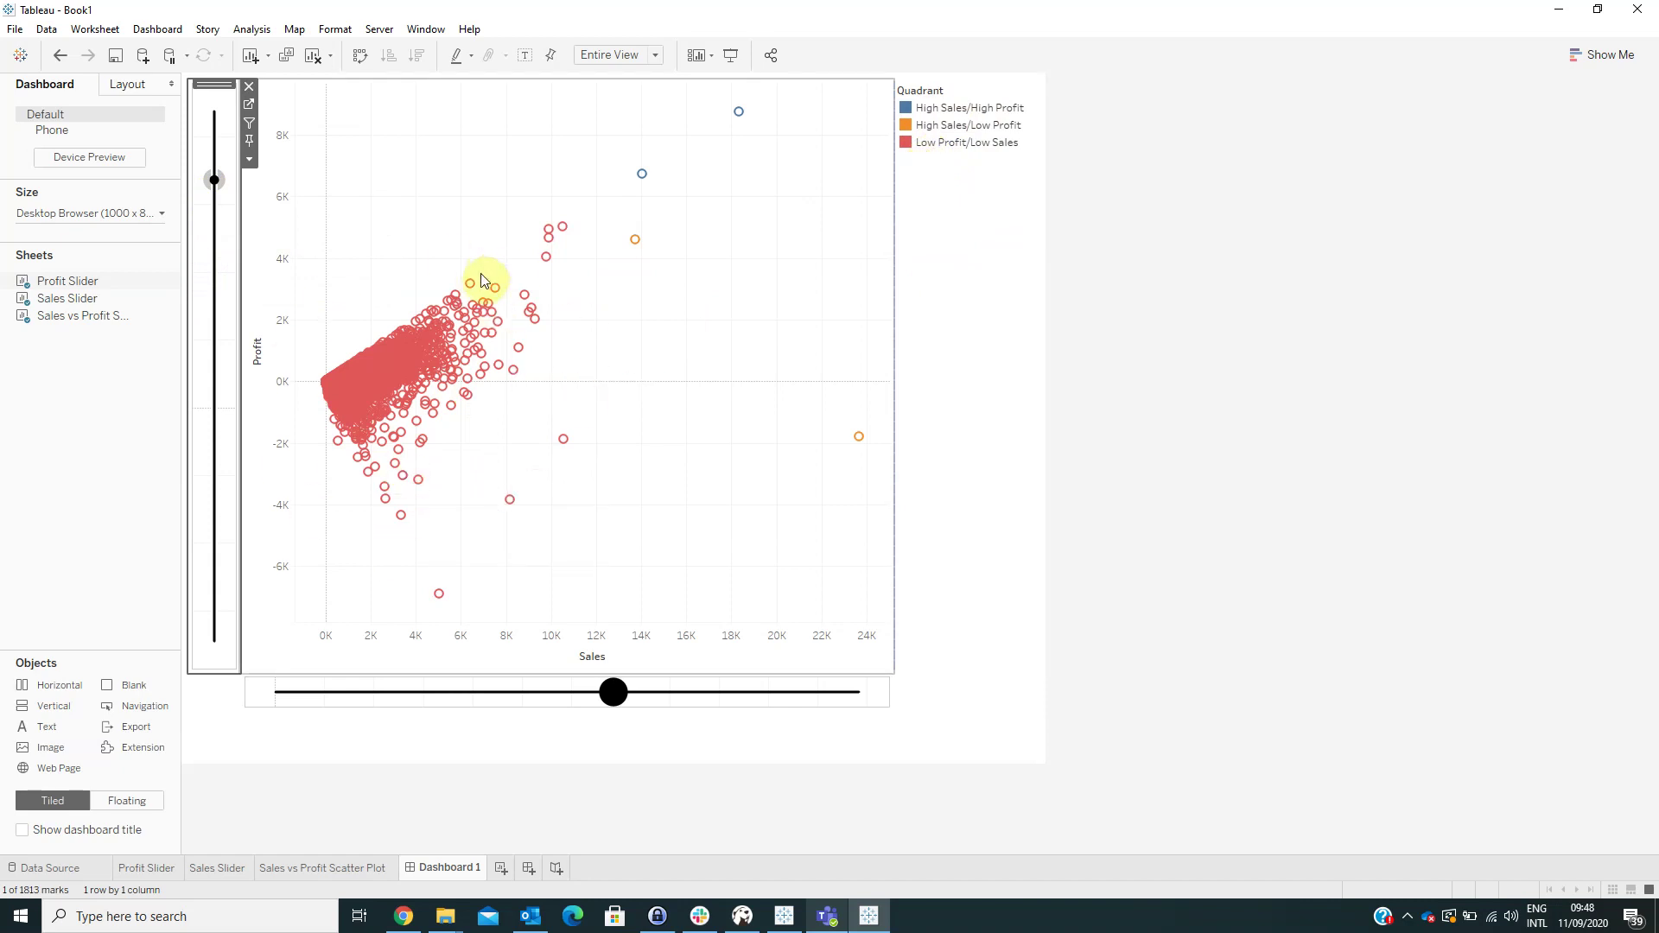
pyautogui.click(211, 461)
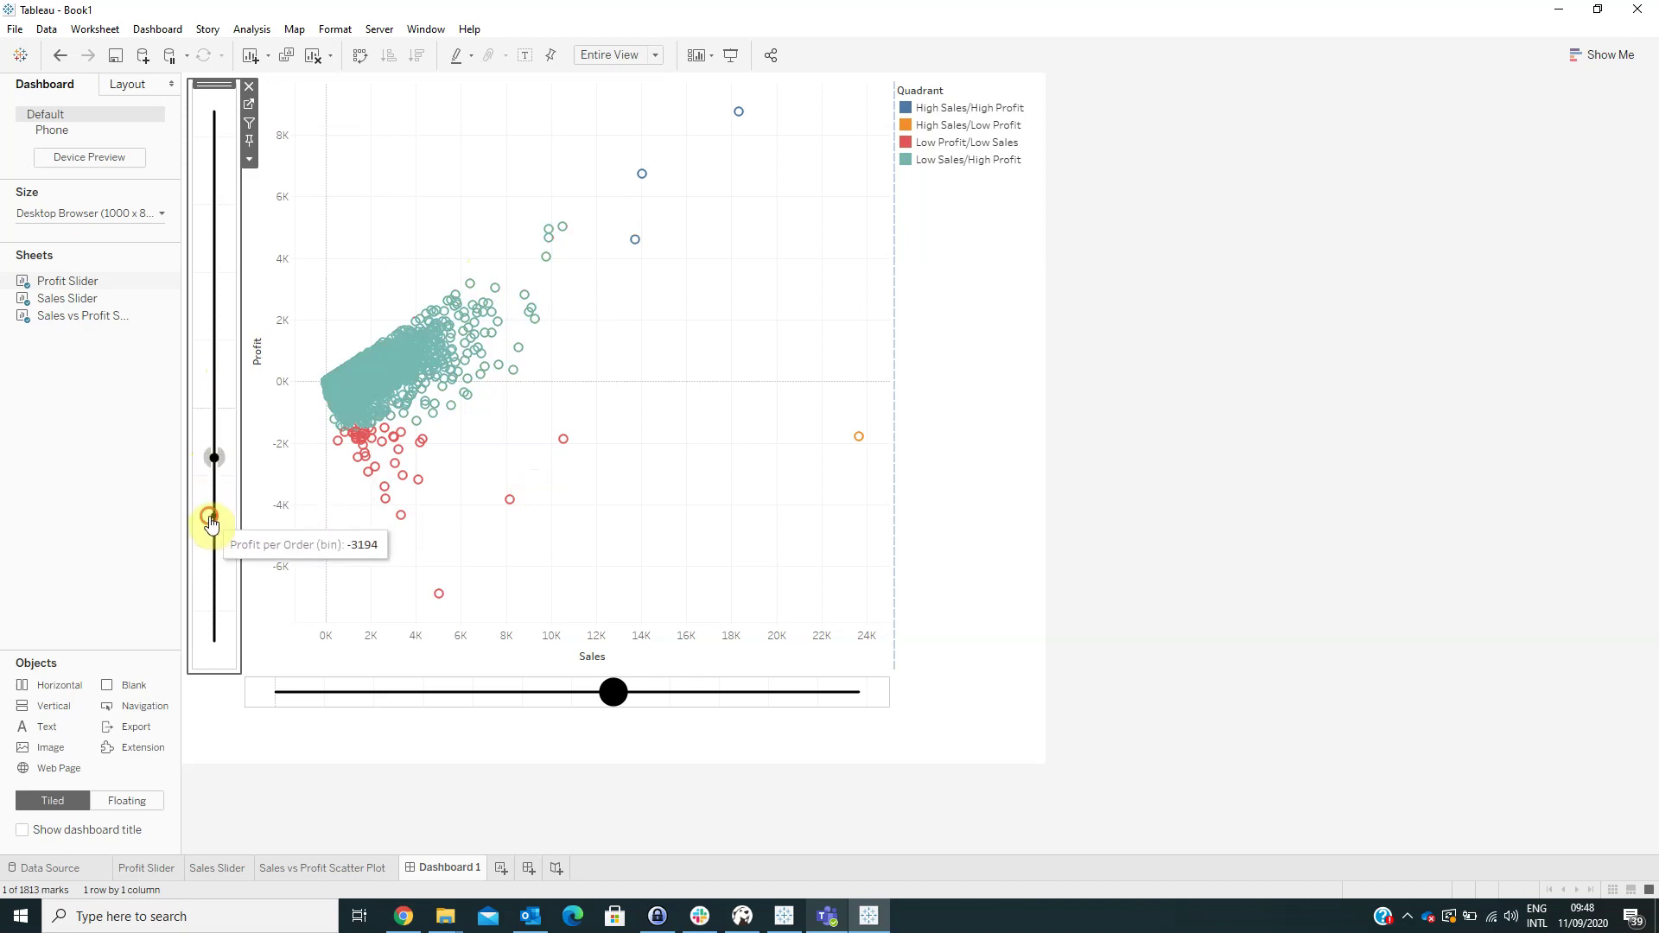
pyautogui.click(211, 522)
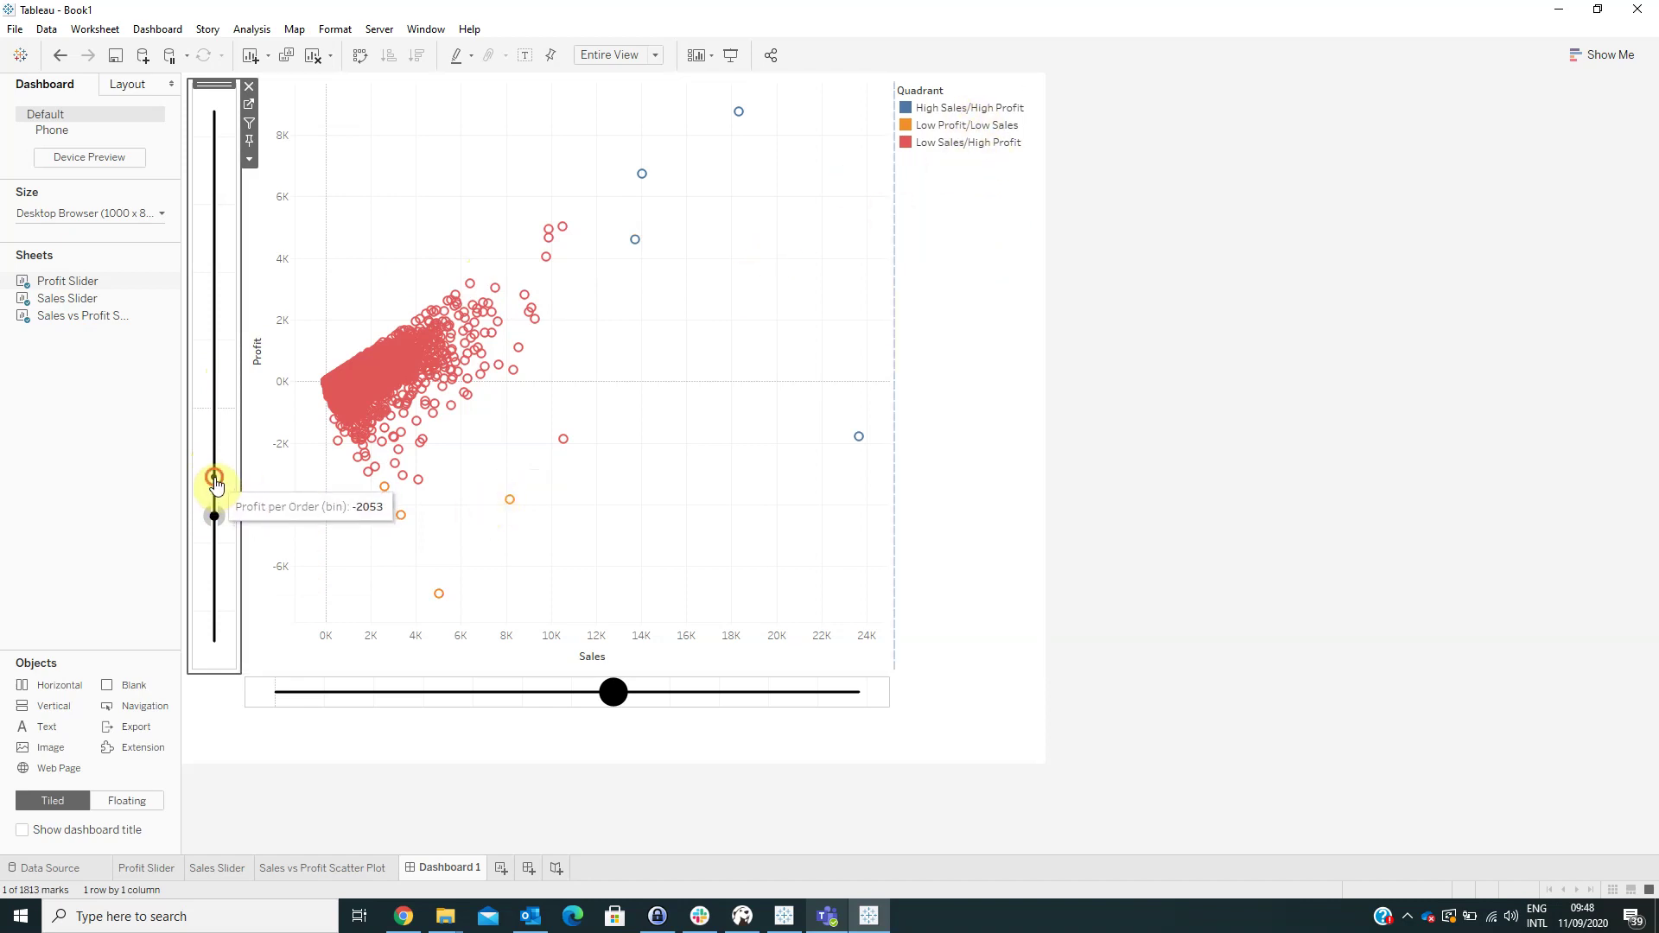
pyautogui.click(215, 477)
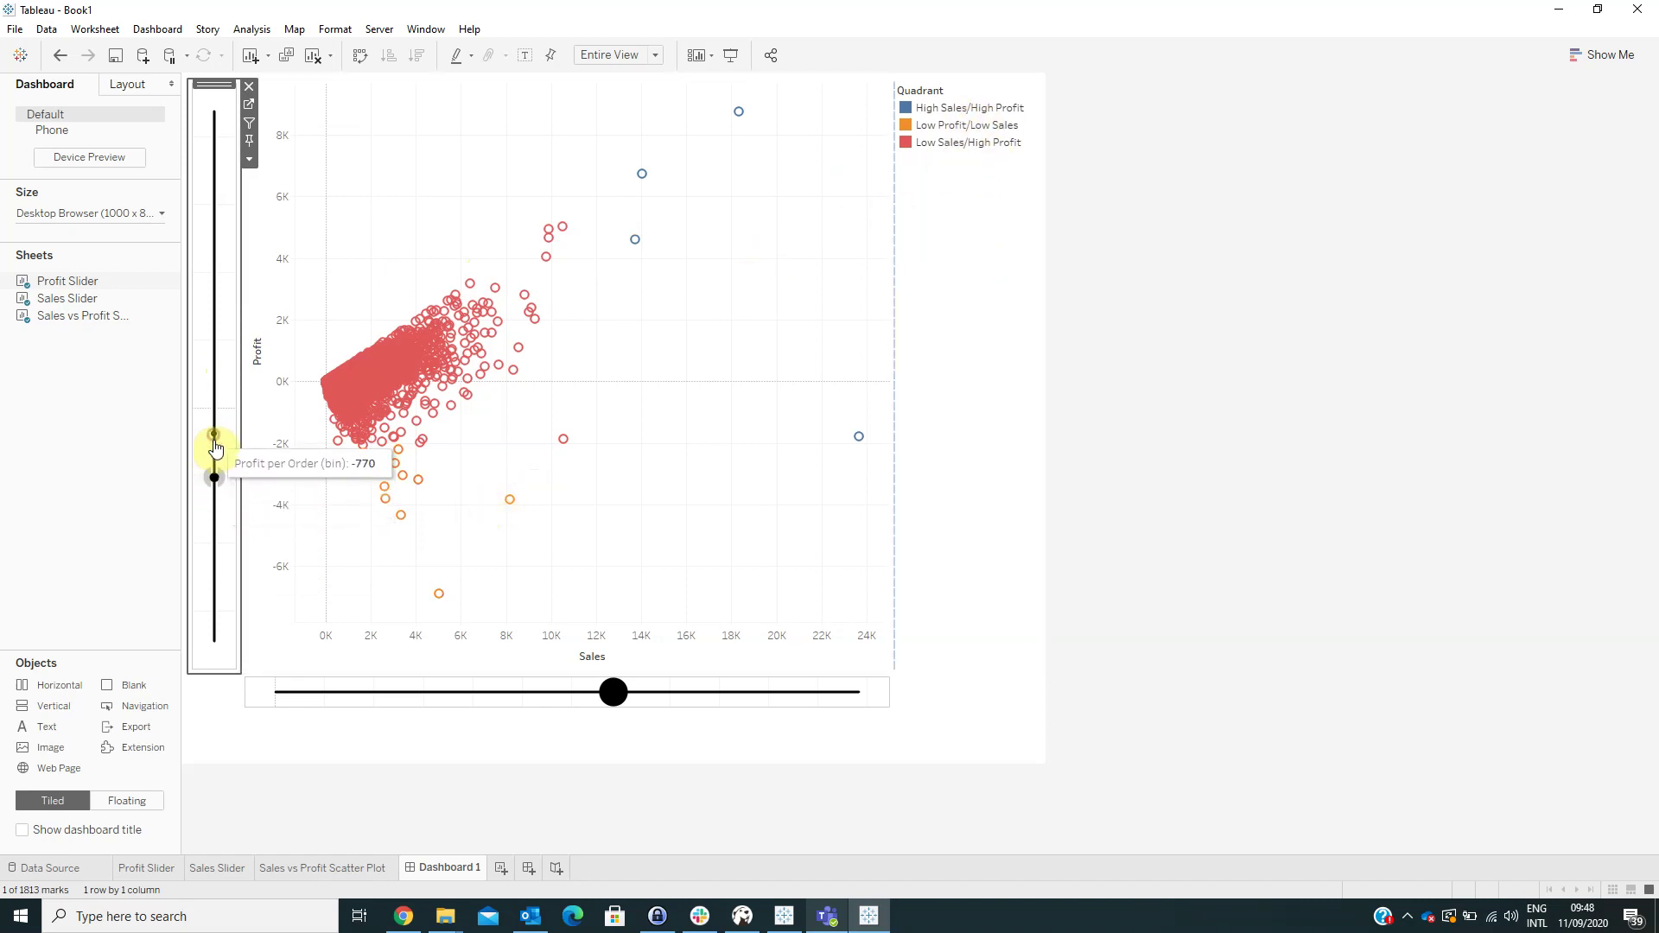
pyautogui.click(214, 436)
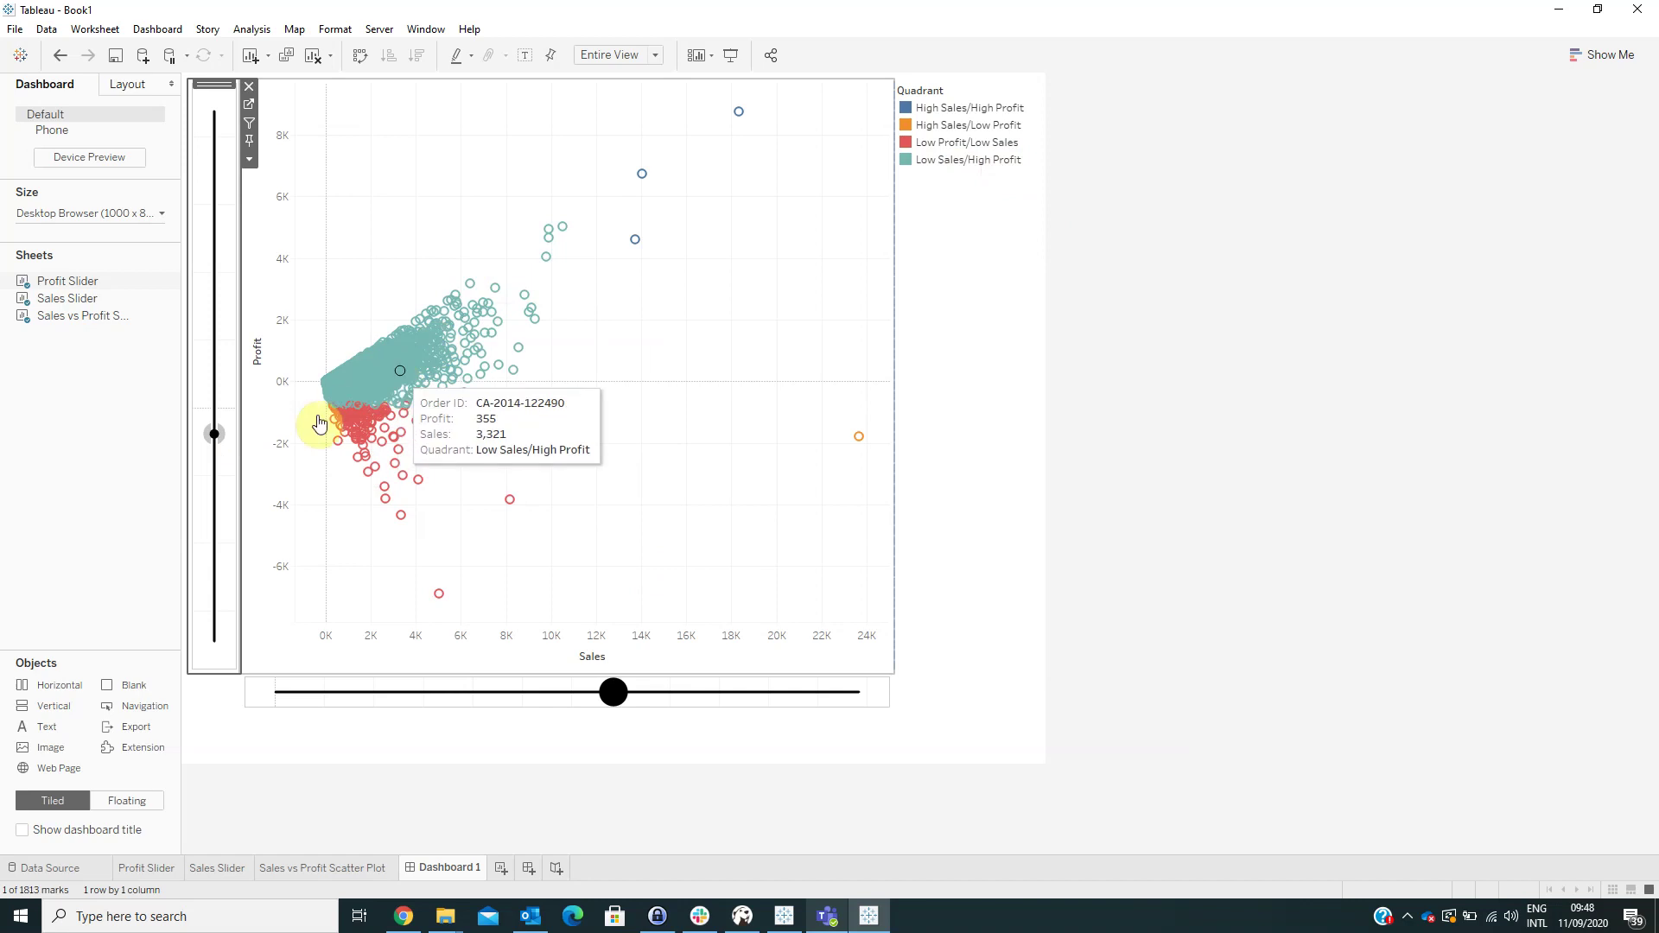
pyautogui.click(1207, 428)
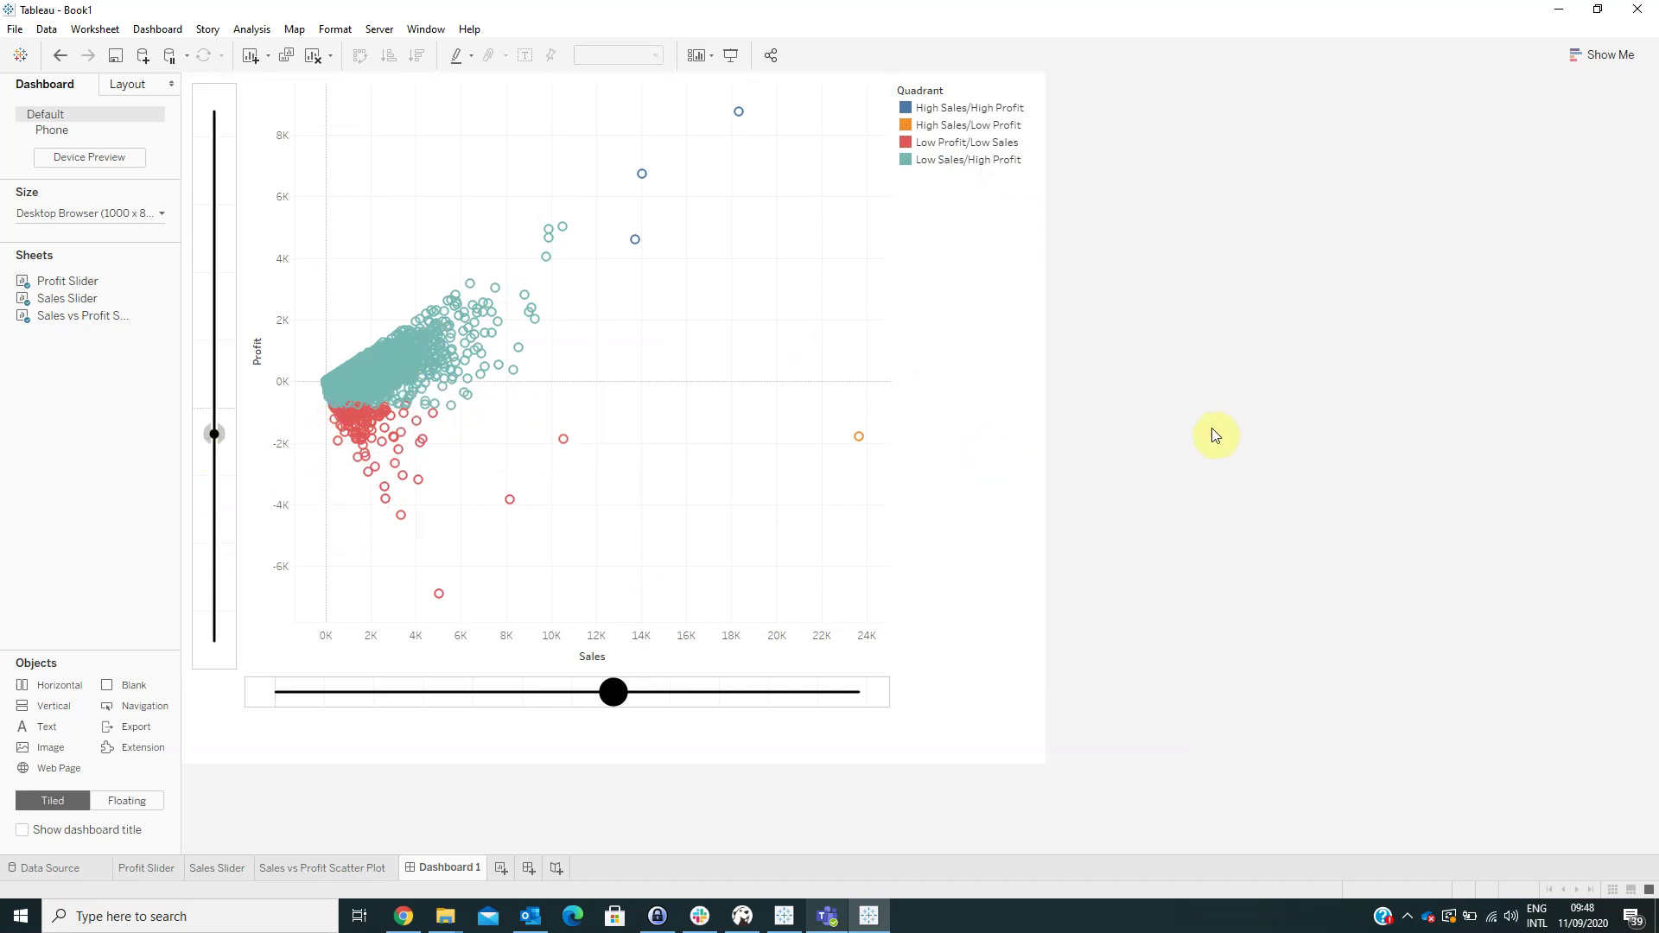